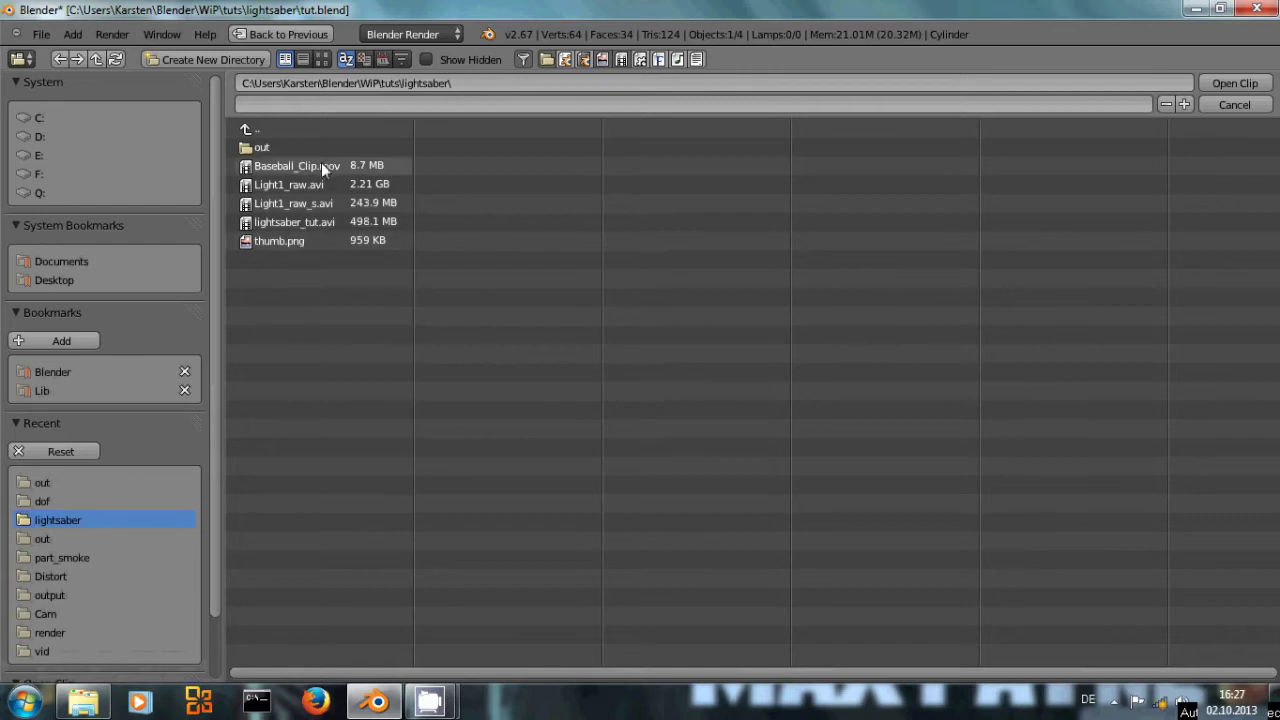
- Open the clip Baseball_Clip.mov from the lightsaber folder
left_click(311, 165)
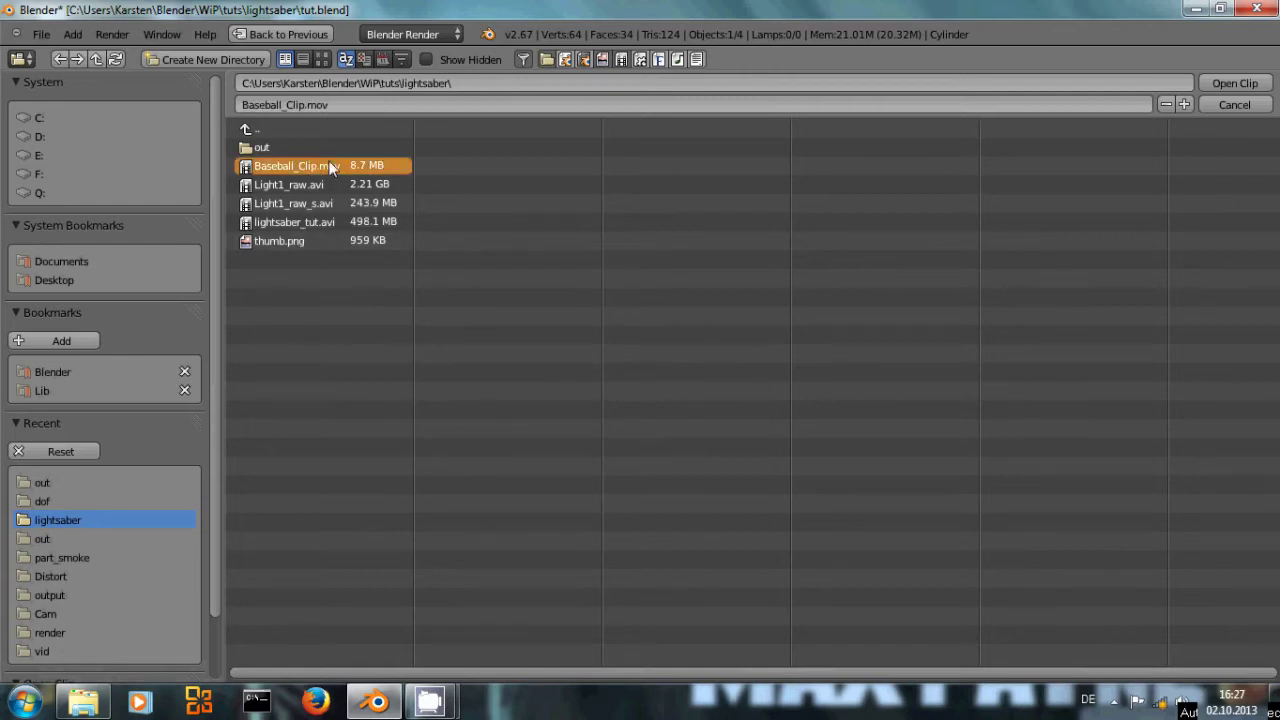
left_click(1235, 83)
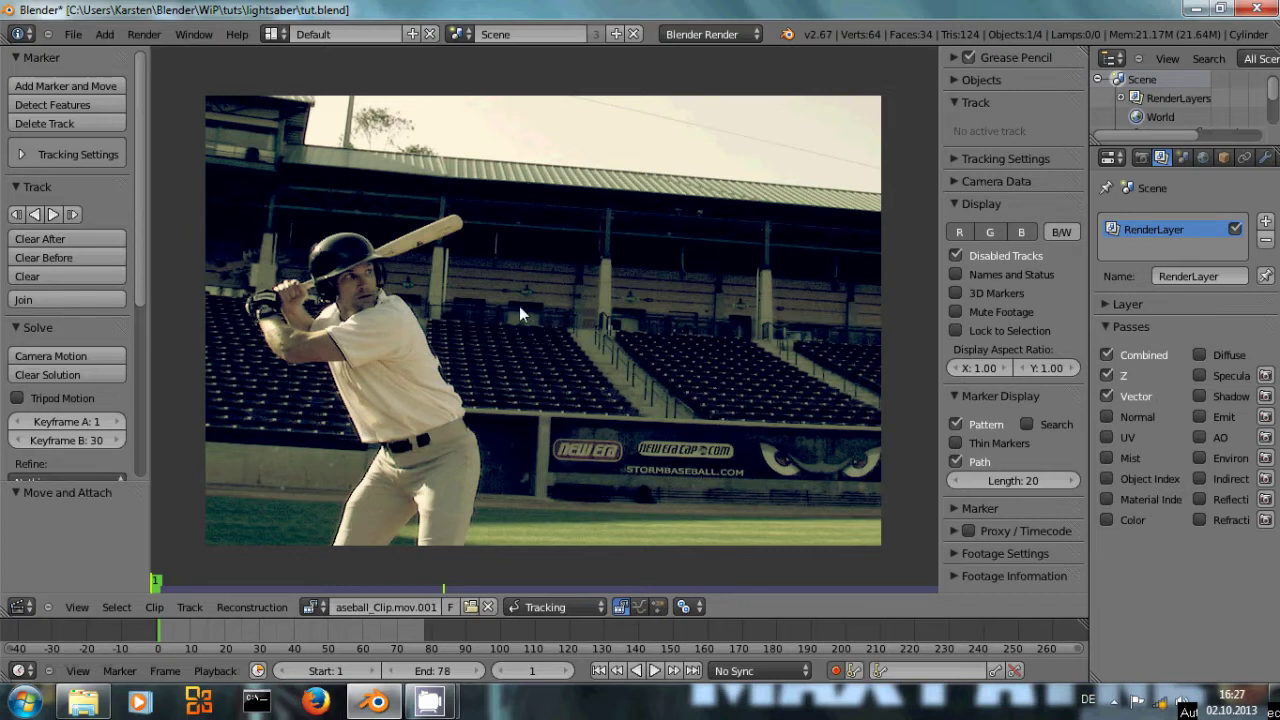
- Play through the baseball footage to review the swing, and return to frame 1
key("alt+a")
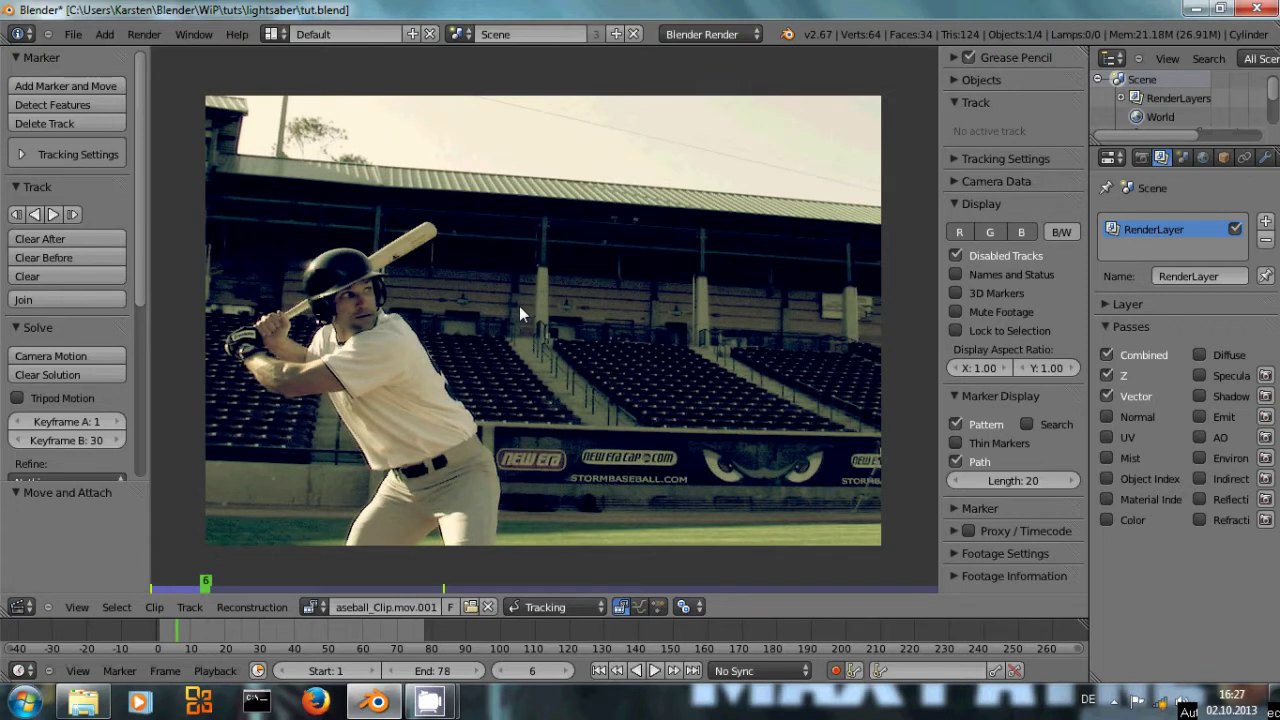
key("shift+alt+a")
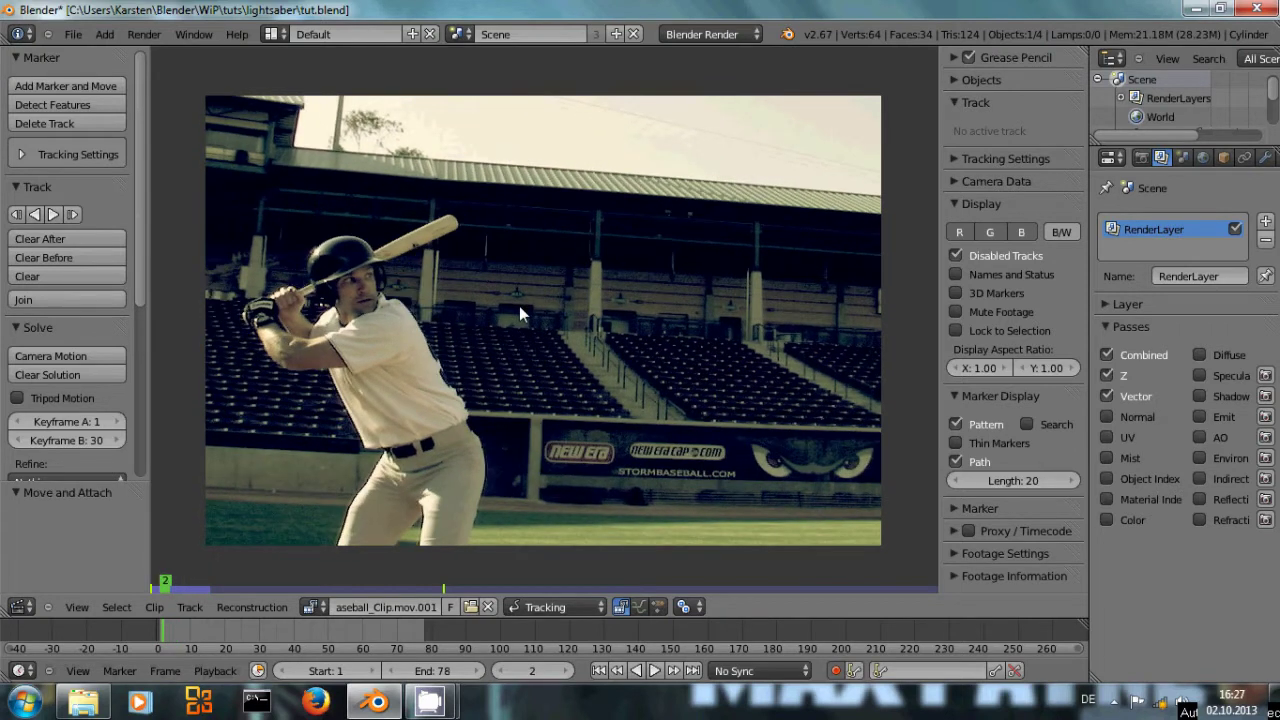
key("alt+a")
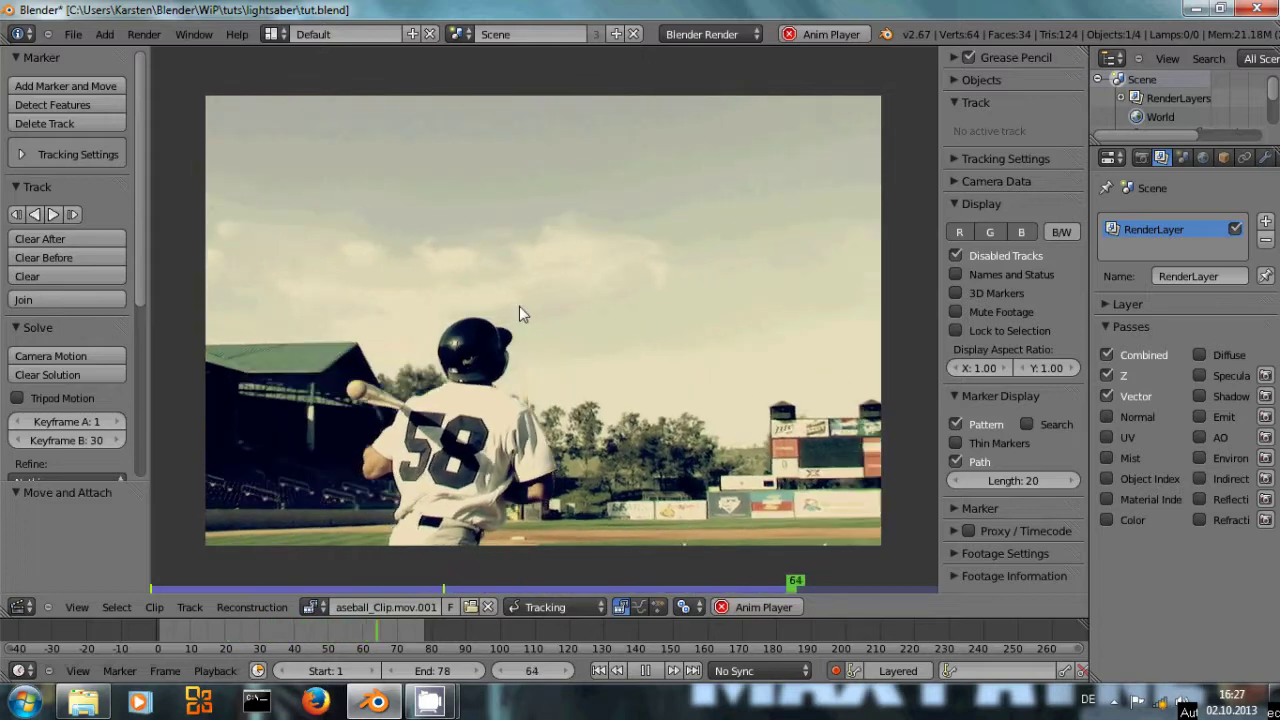
key("alt+a")
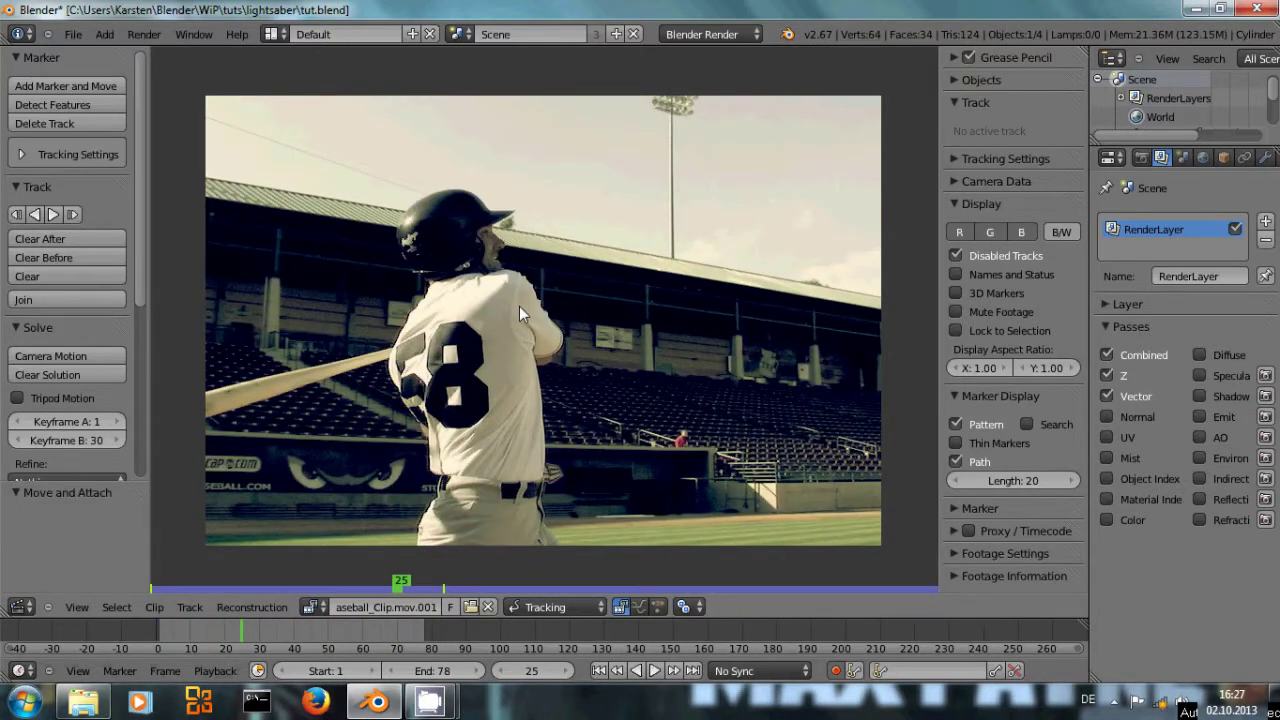
key("shift+Left")
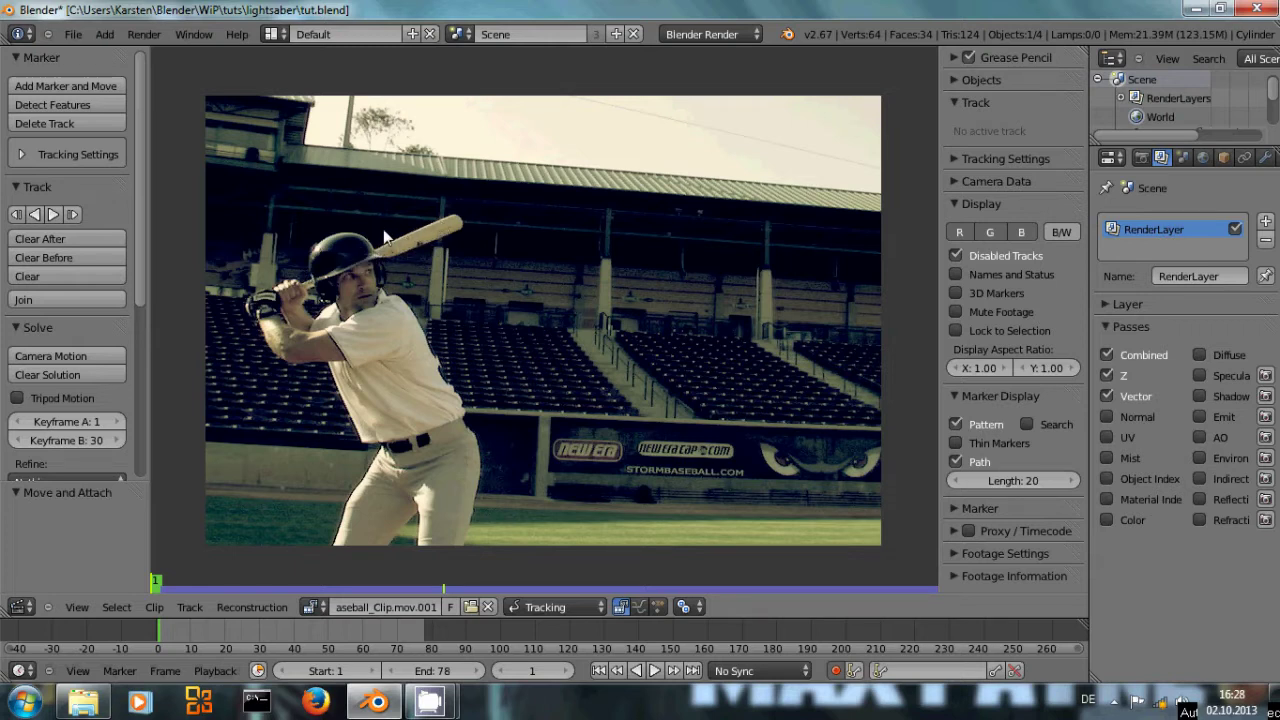
- Add a tracking object named Masks and leave it active in place of the Camera object
left_click(953, 80)
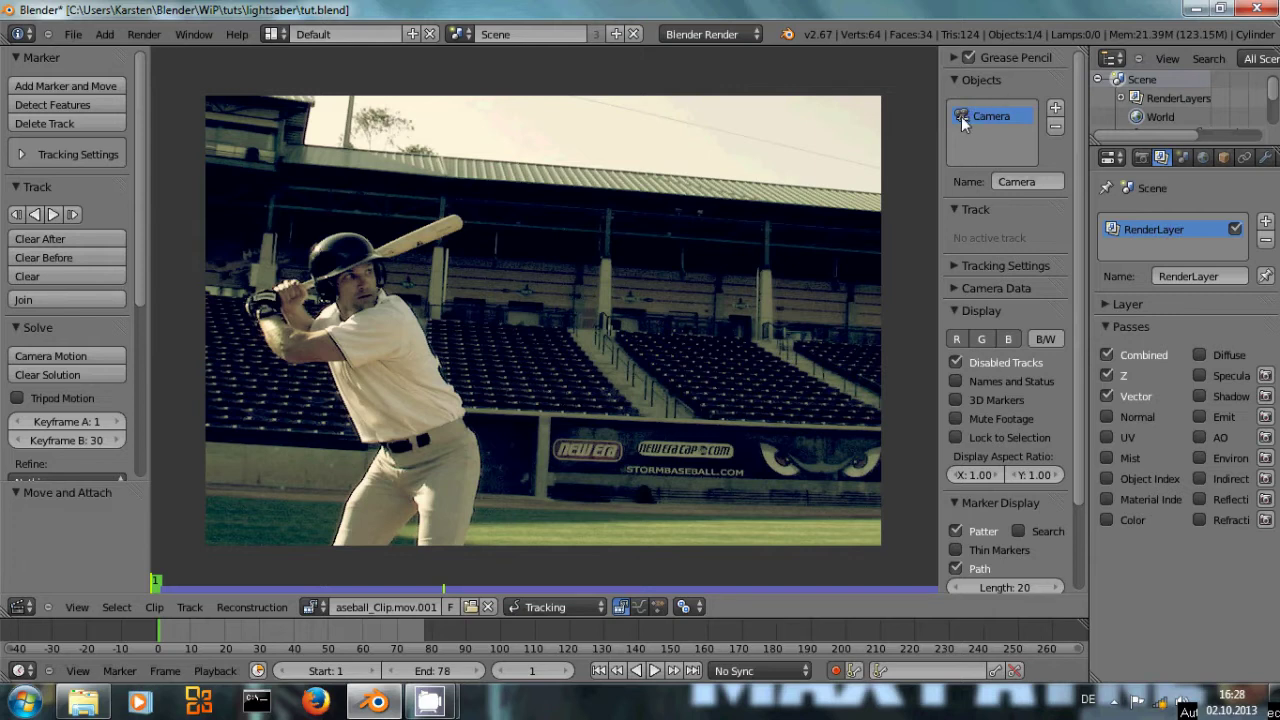
left_click(1055, 110)
left_click(994, 181)
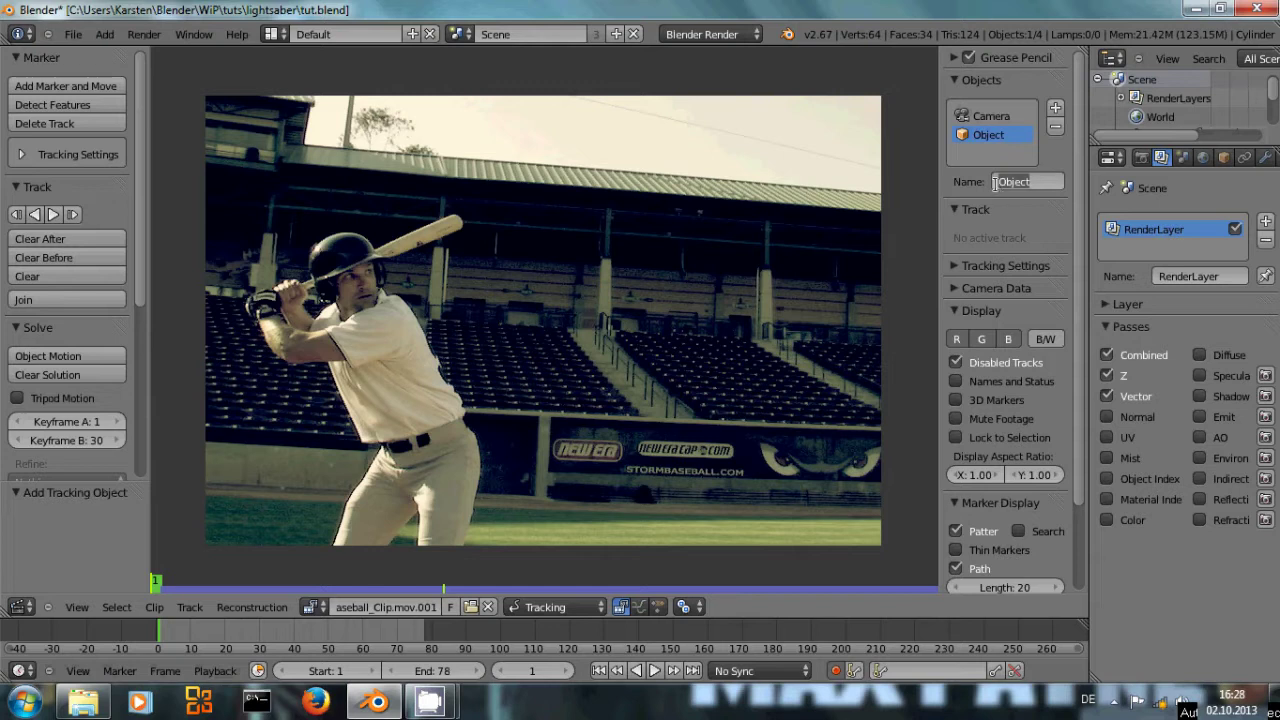
type("Masks")
key("Return")
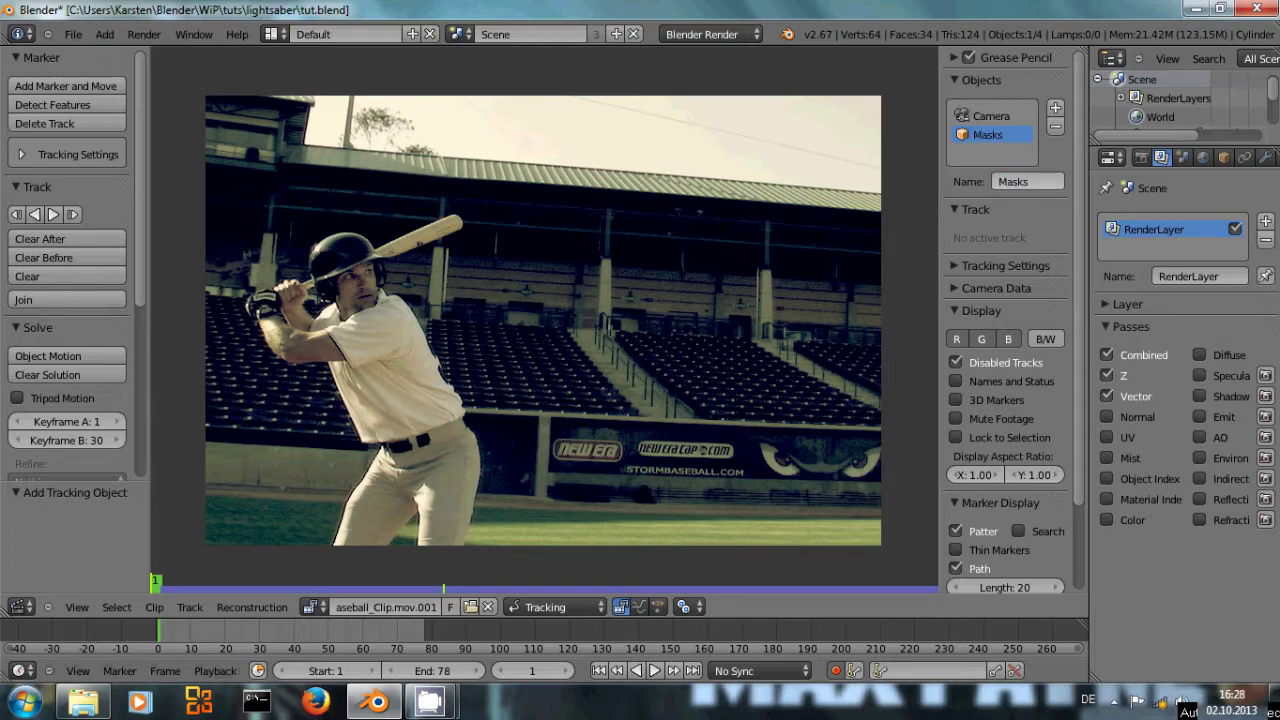
left_click(981, 120)
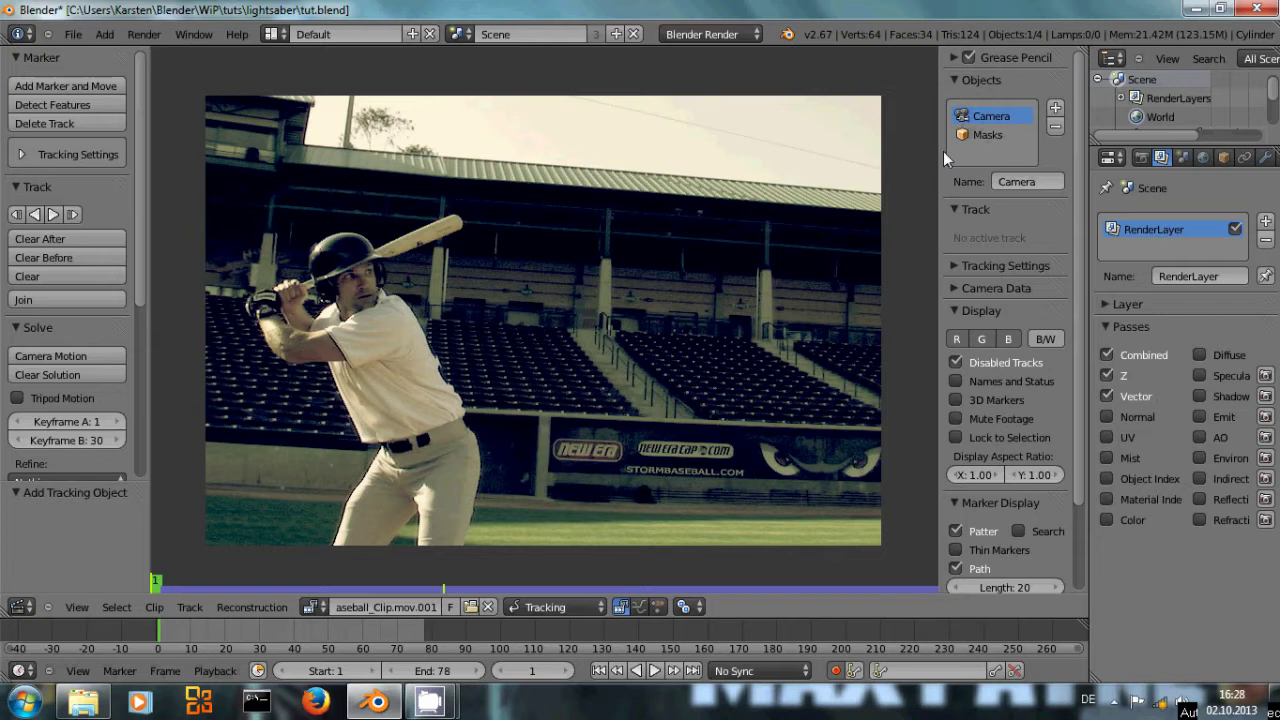
left_click(982, 135)
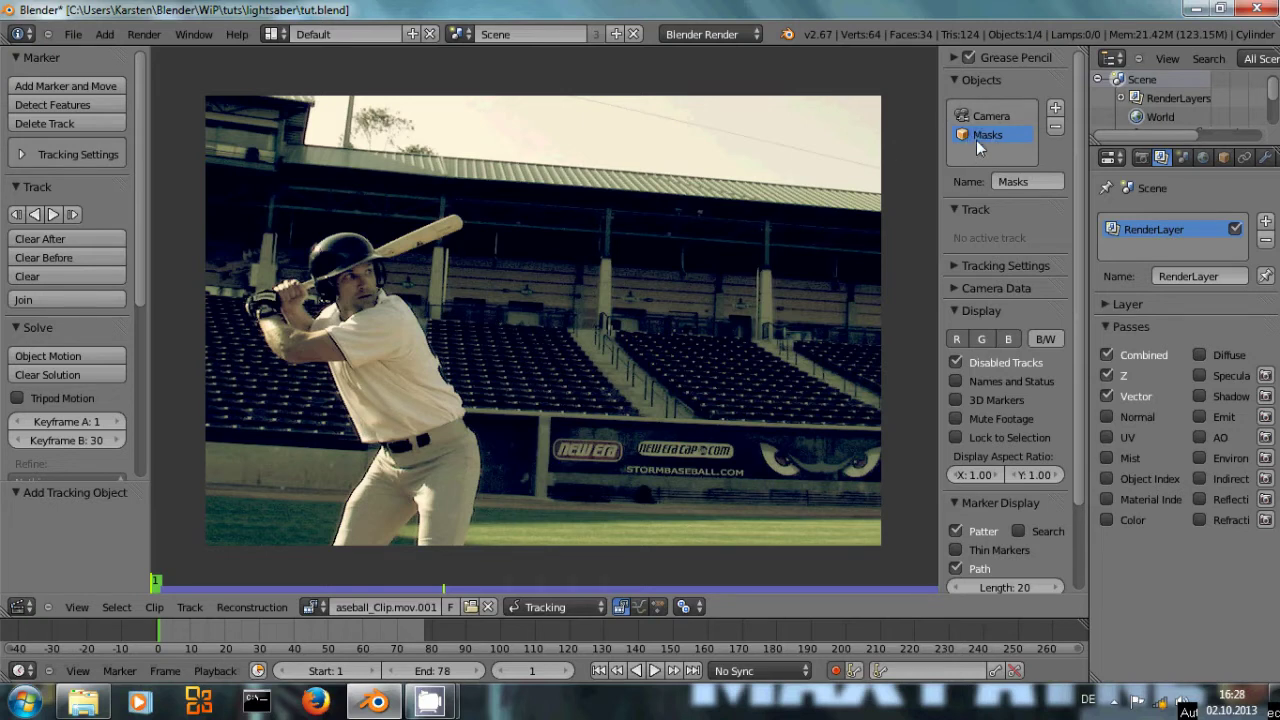
- Switch the clip editor to Mask mode and create a new mask named Head
left_click(543, 607)
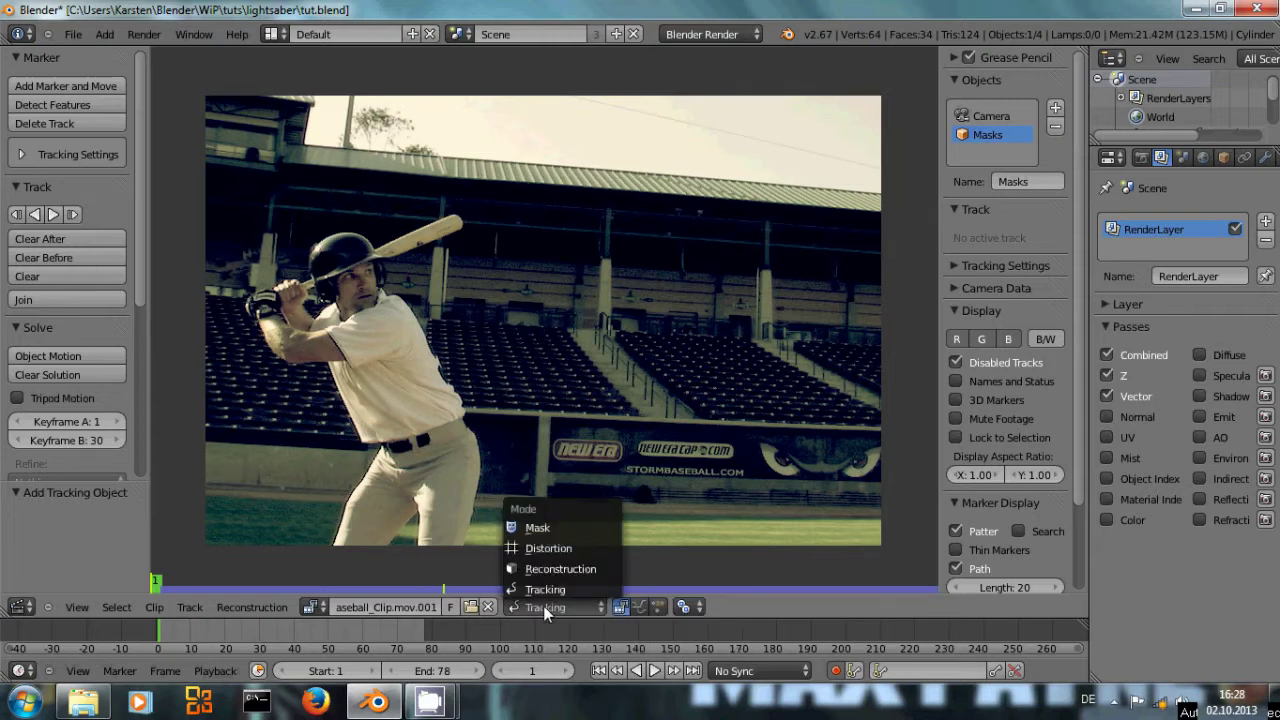
left_click(539, 527)
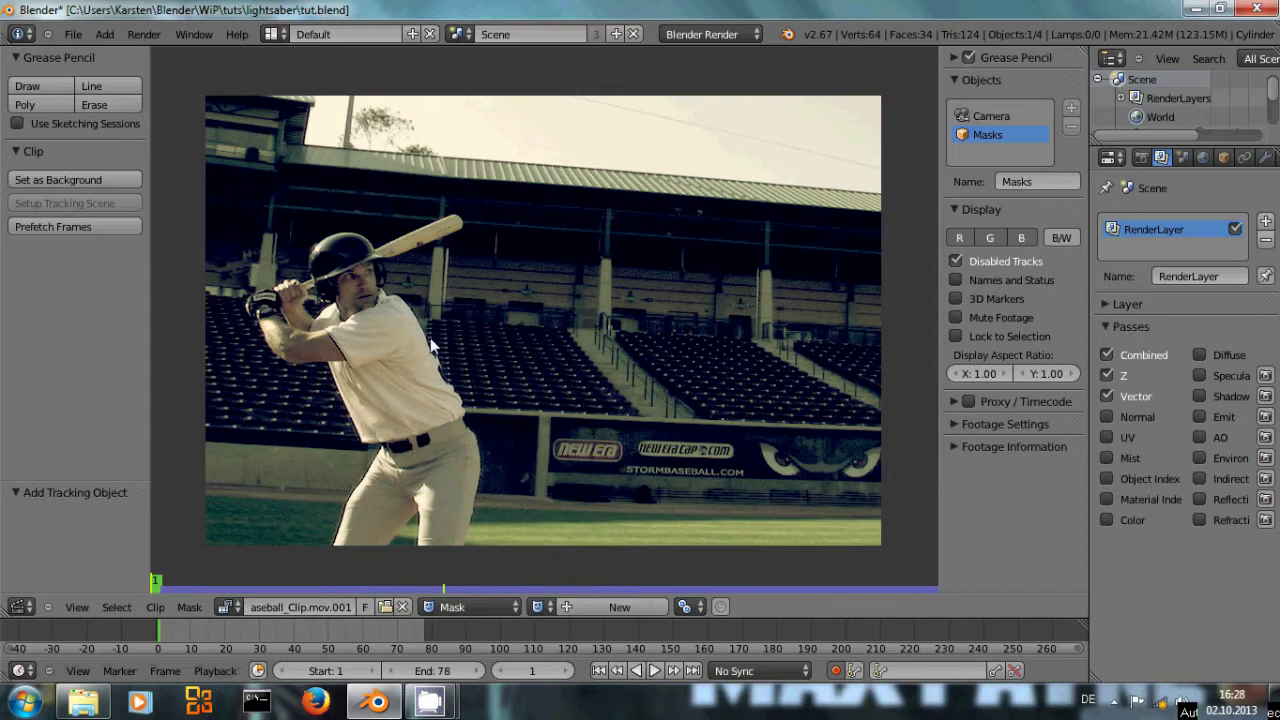
middle_click_drag(432, 340, 515, 341)
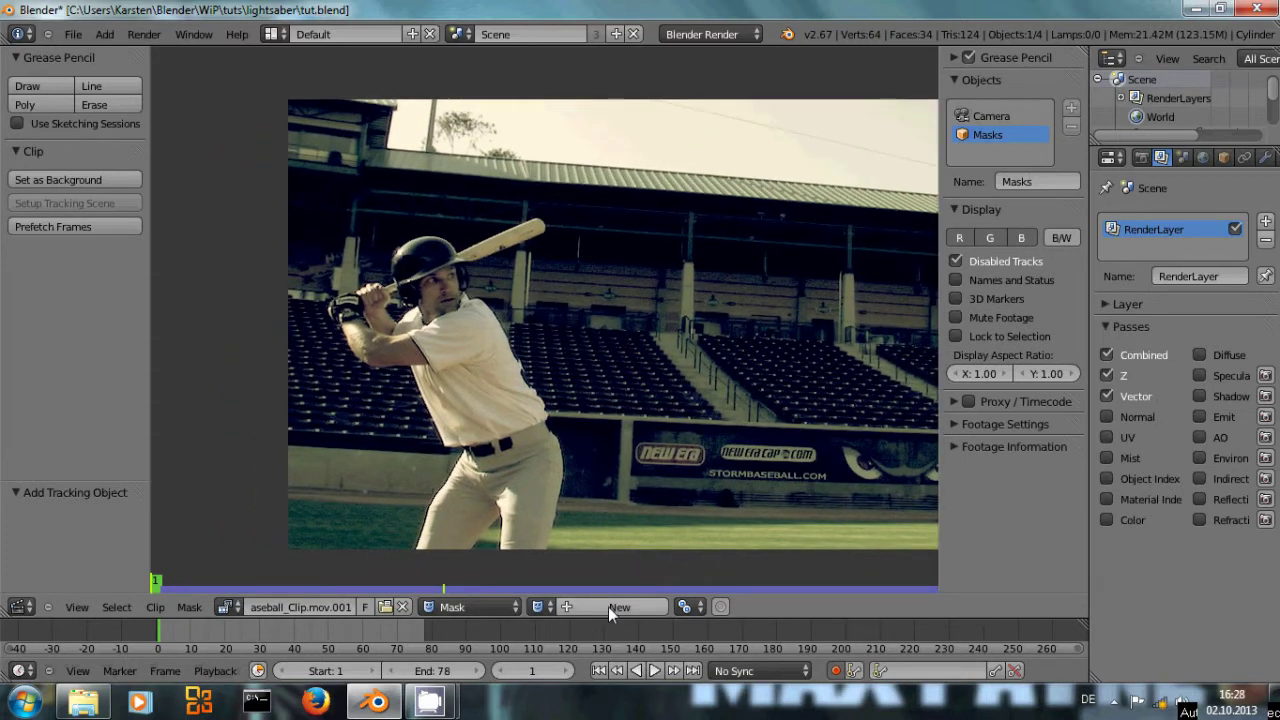
left_click(608, 607)
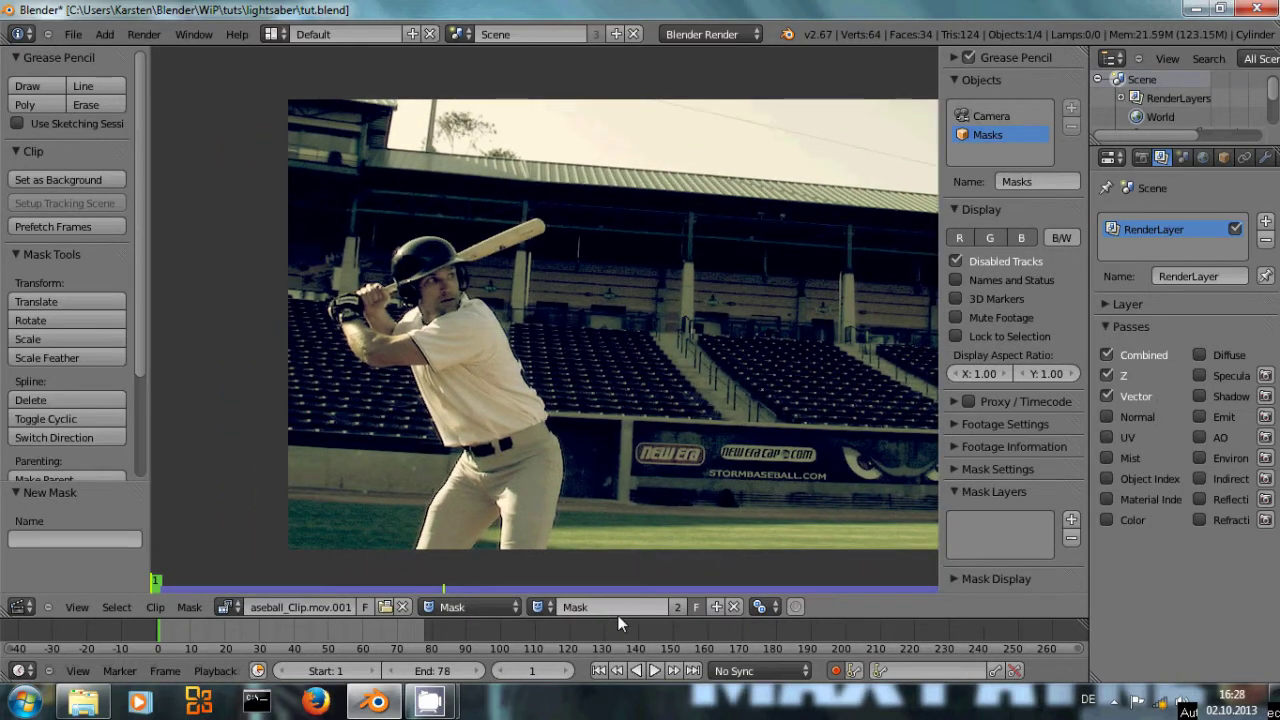
left_click(590, 607)
type("Head")
key("Return")
- Draw a four-point mask spline around the player's helmet and face, and close it into a loop
scroll(452, 360, "up", 1)
middle_click_drag(444, 363, 520, 390)
scroll(450, 360, "up", 1)
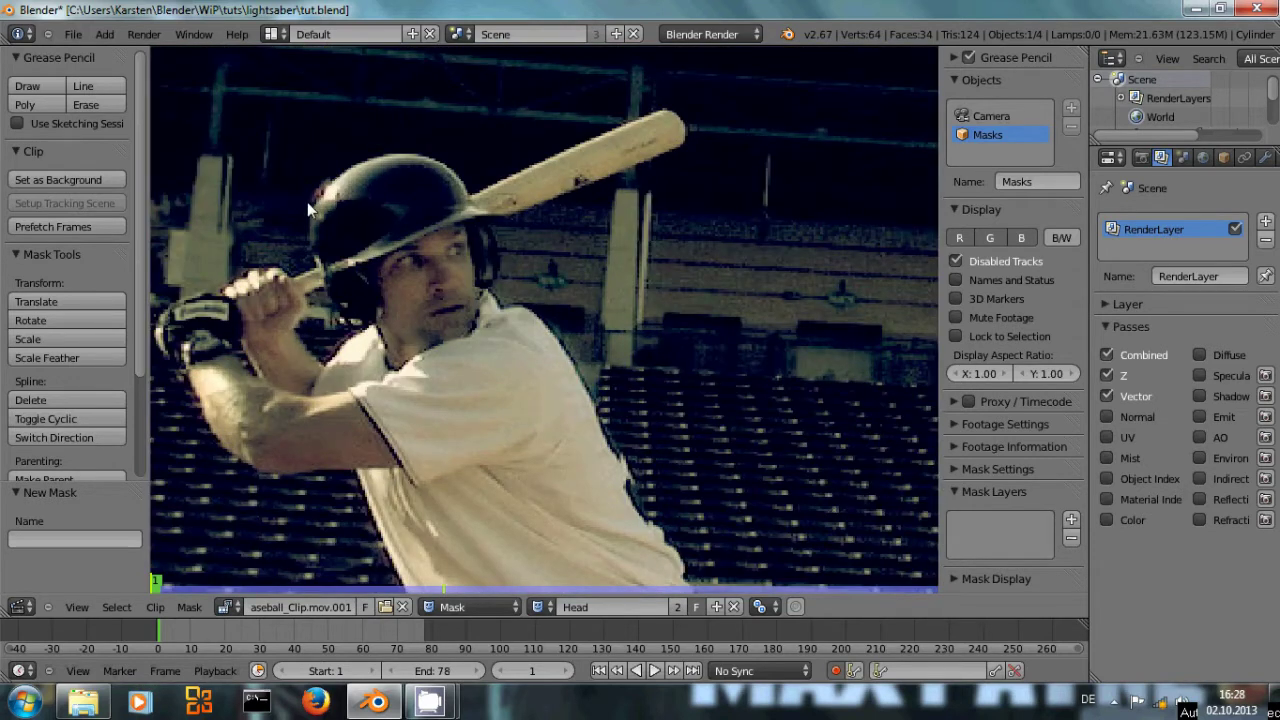
left_click(450, 162, "ctrl")
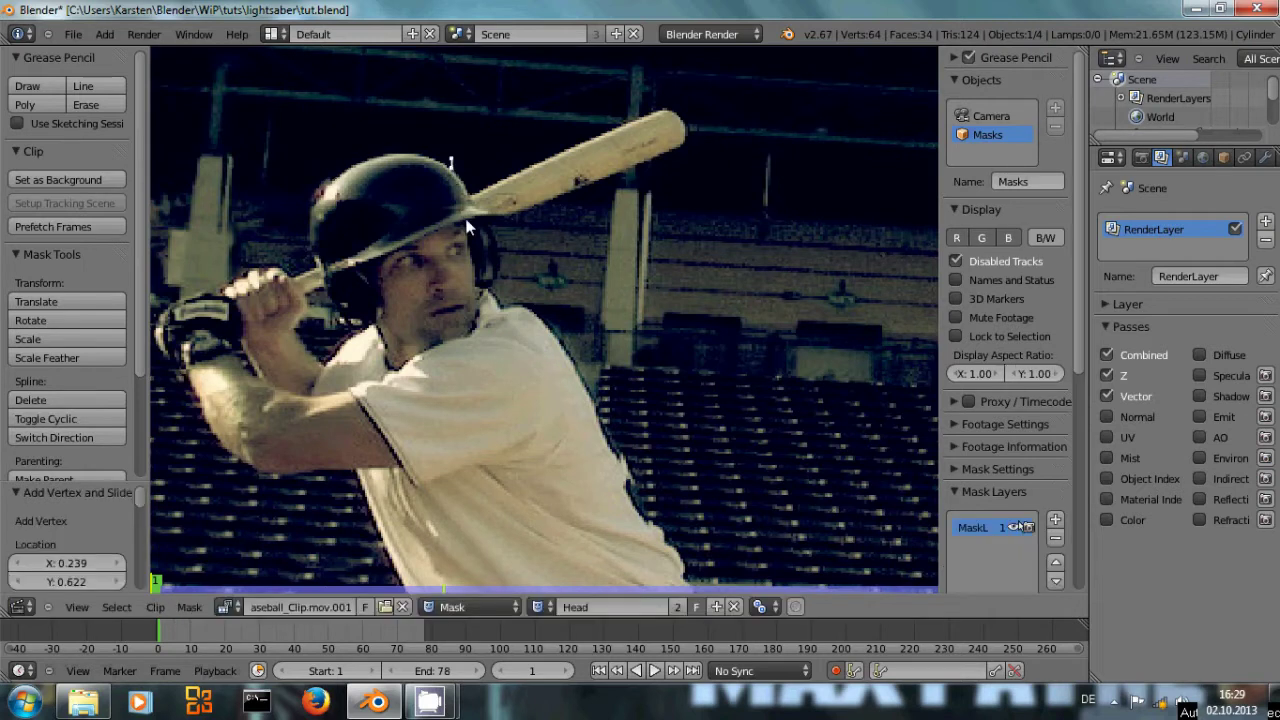
left_click(305, 213, "ctrl")
left_click(343, 325, "ctrl")
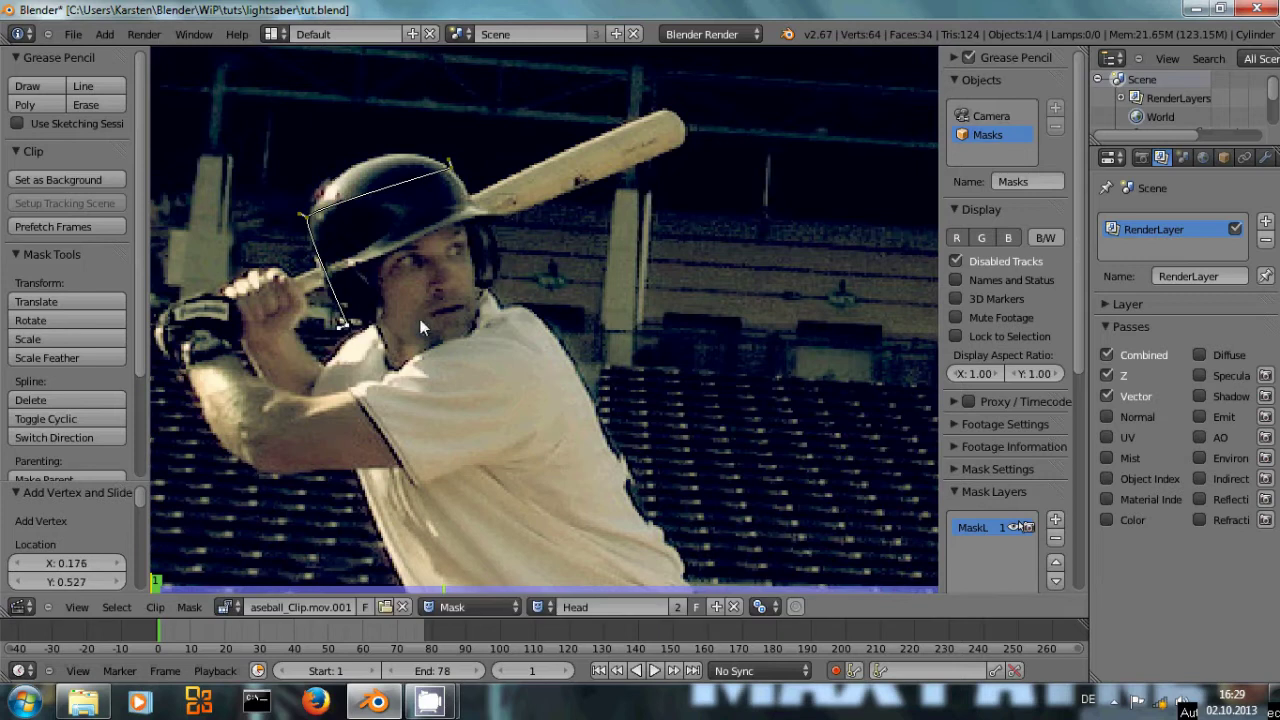
left_click(495, 276, "ctrl")
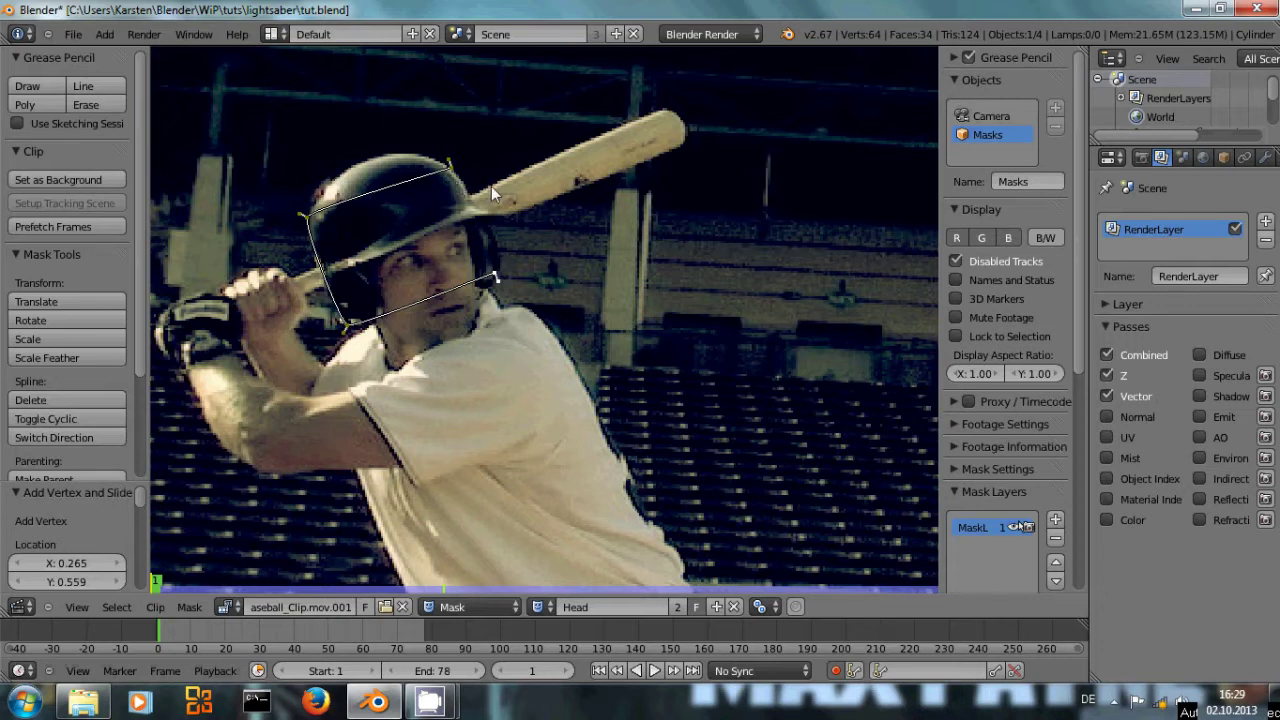
key("alt+c")
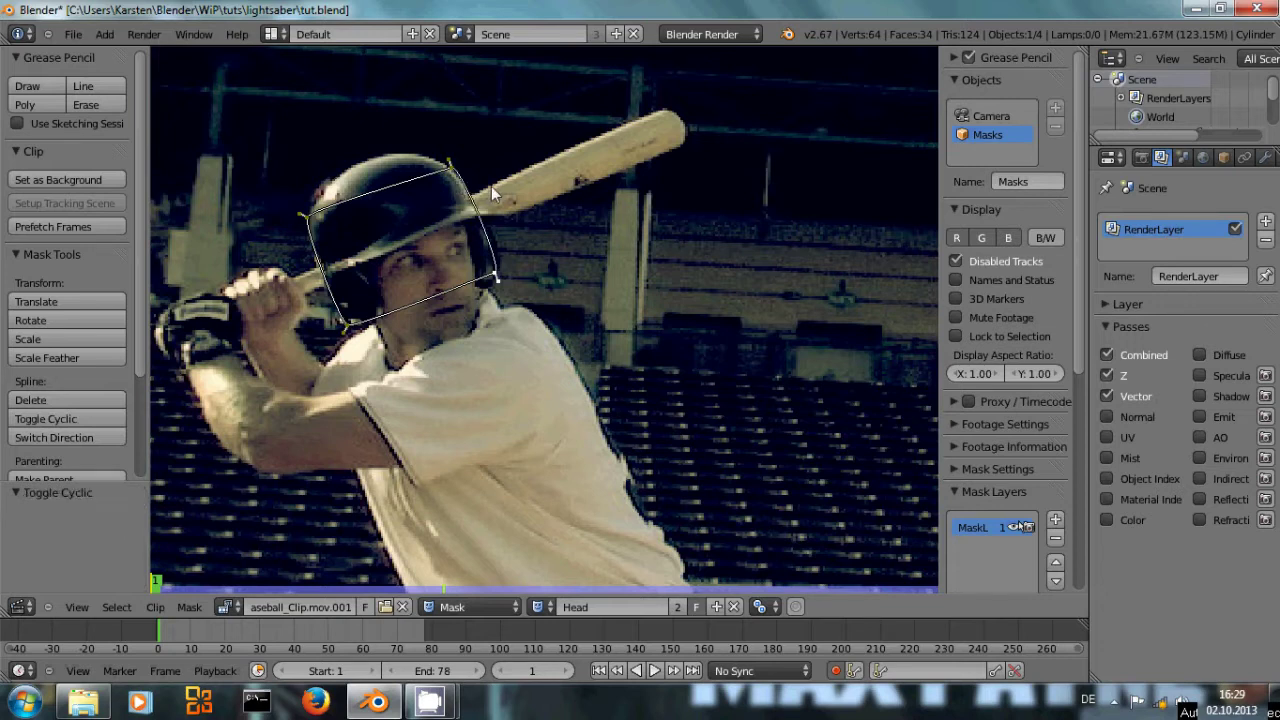
key("alt+c")
key("alt+c")
key("alt+c")
key("alt+c")
- Pull out the curve handles of the two upper mask points and shift the points to follow the helmet's outline
left_click_drag(453, 151, 470, 128)
left_click_drag(317, 212, 268, 203)
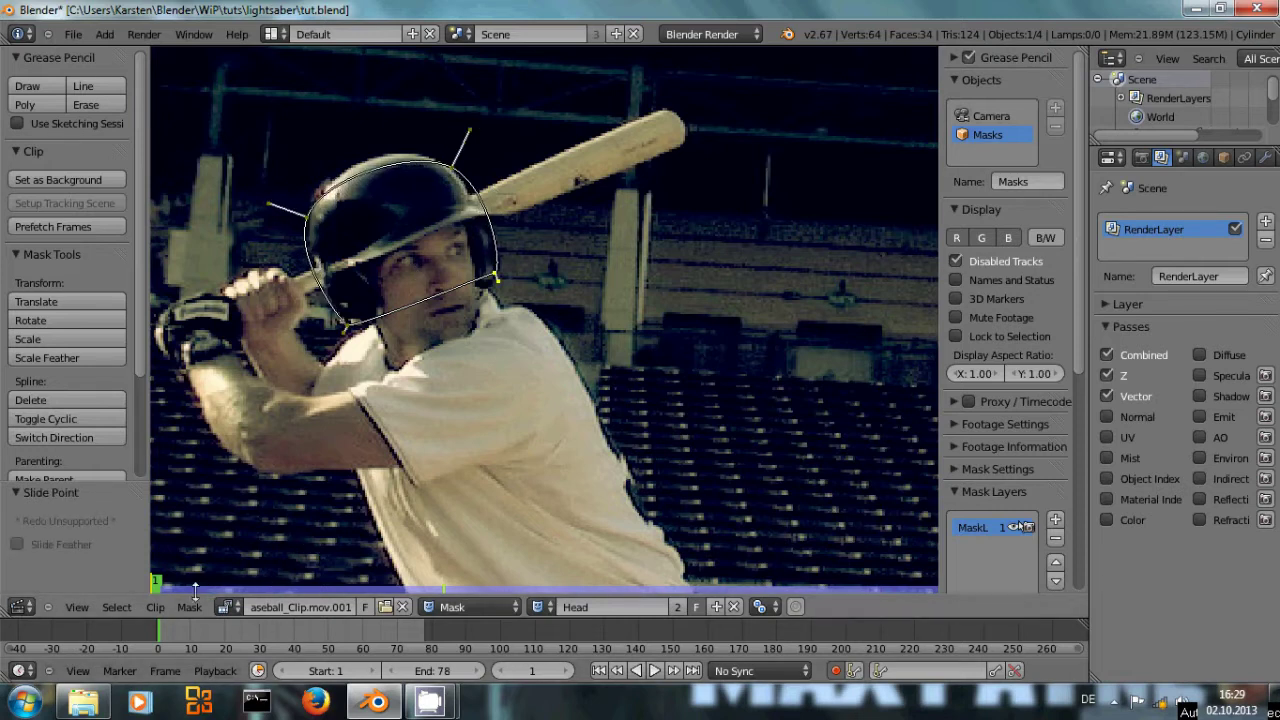
left_click(188, 607)
left_click_drag(455, 172, 434, 165)
left_click(312, 220)
left_click_drag(312, 220, 322, 258)
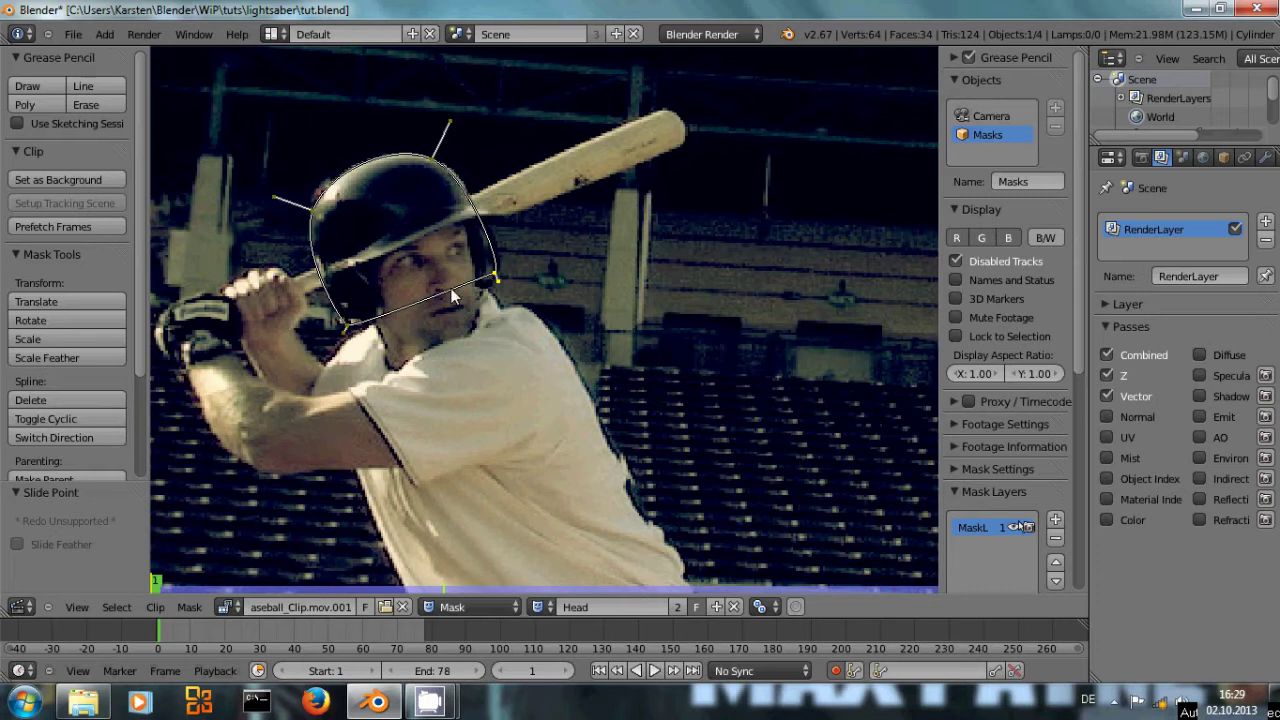
left_click_drag(491, 279, 505, 277)
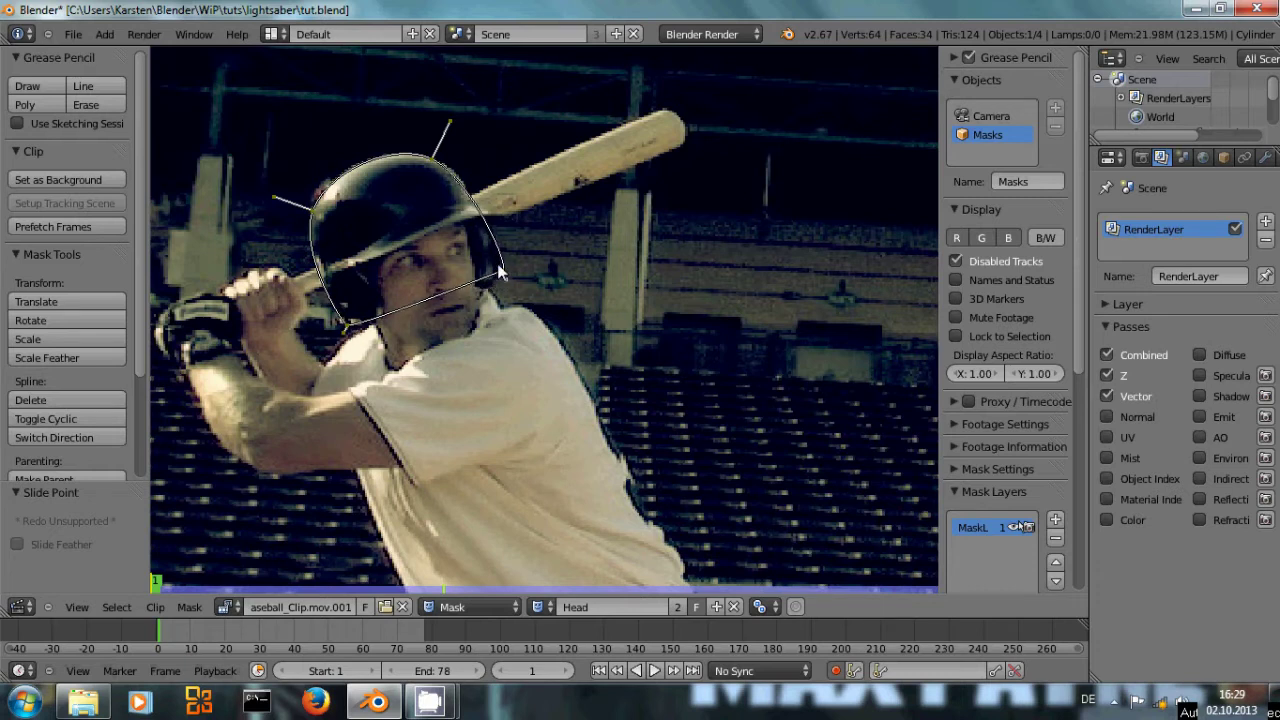
left_click_drag(432, 158, 436, 158)
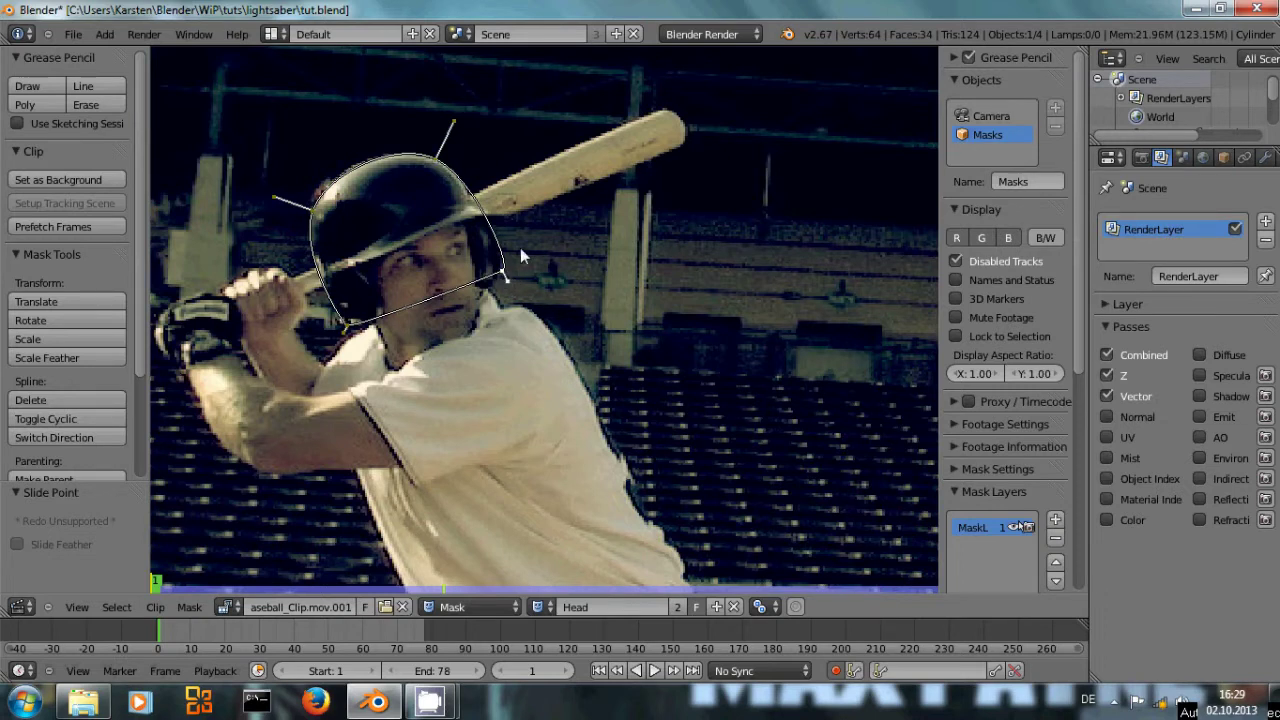
- Try the Vector handle type on the mask point beside the jaw and on the one at the helmet's upper front
key("v")
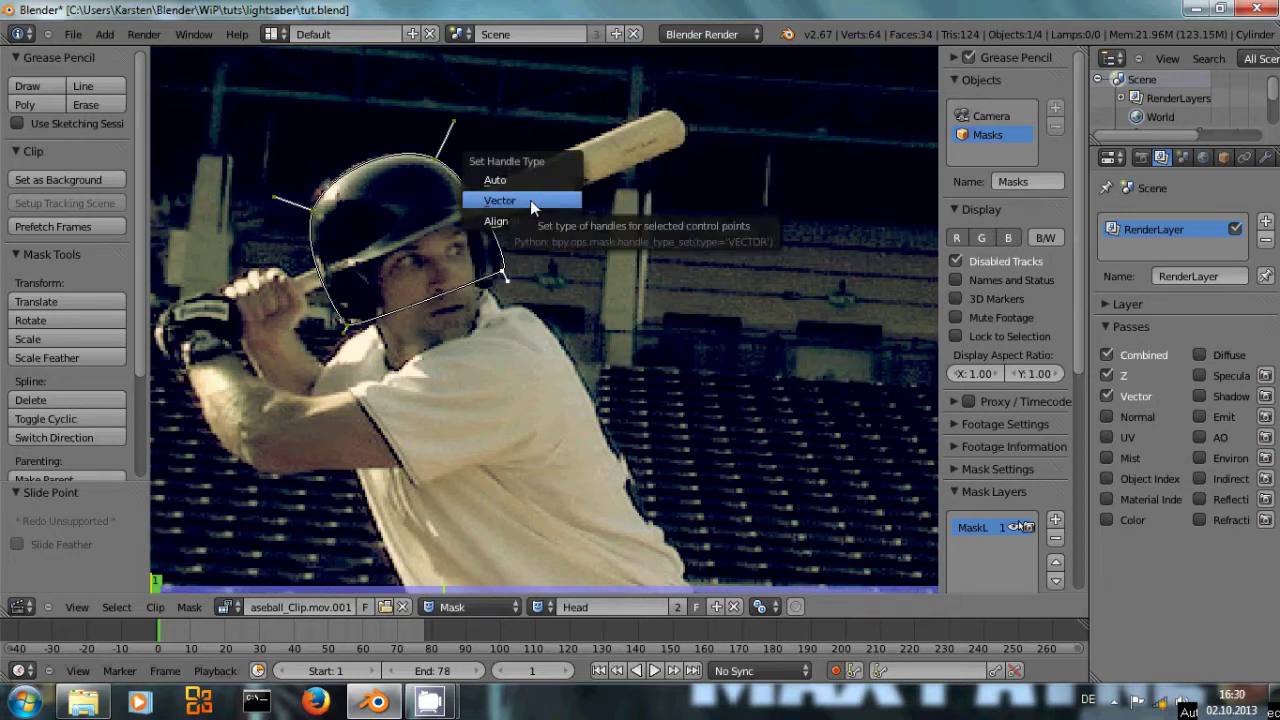
left_click(530, 200)
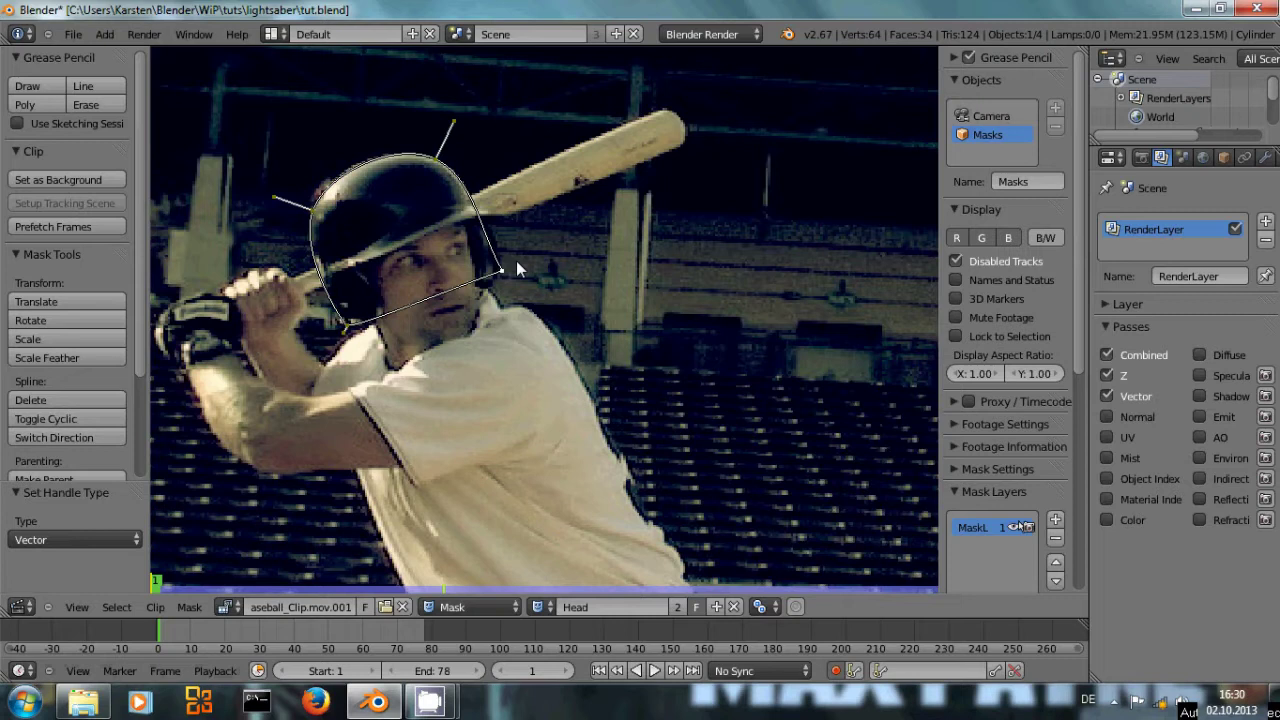
key("v")
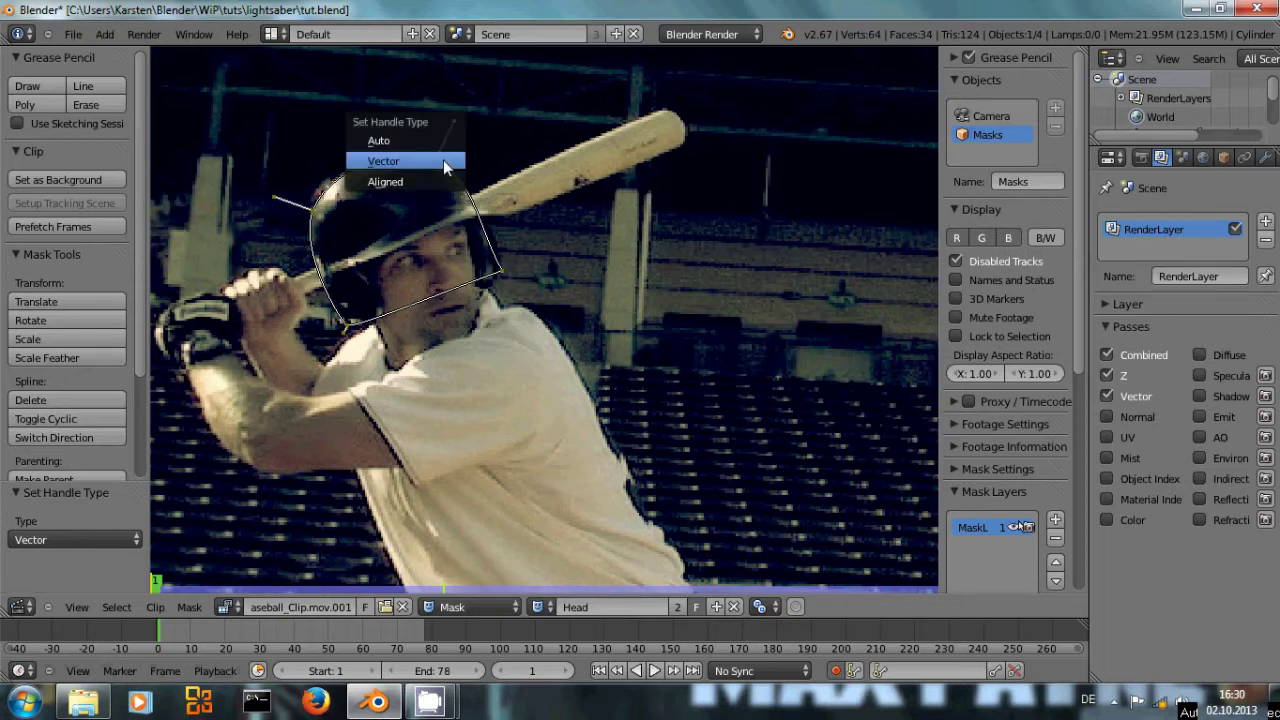
left_click(446, 166)
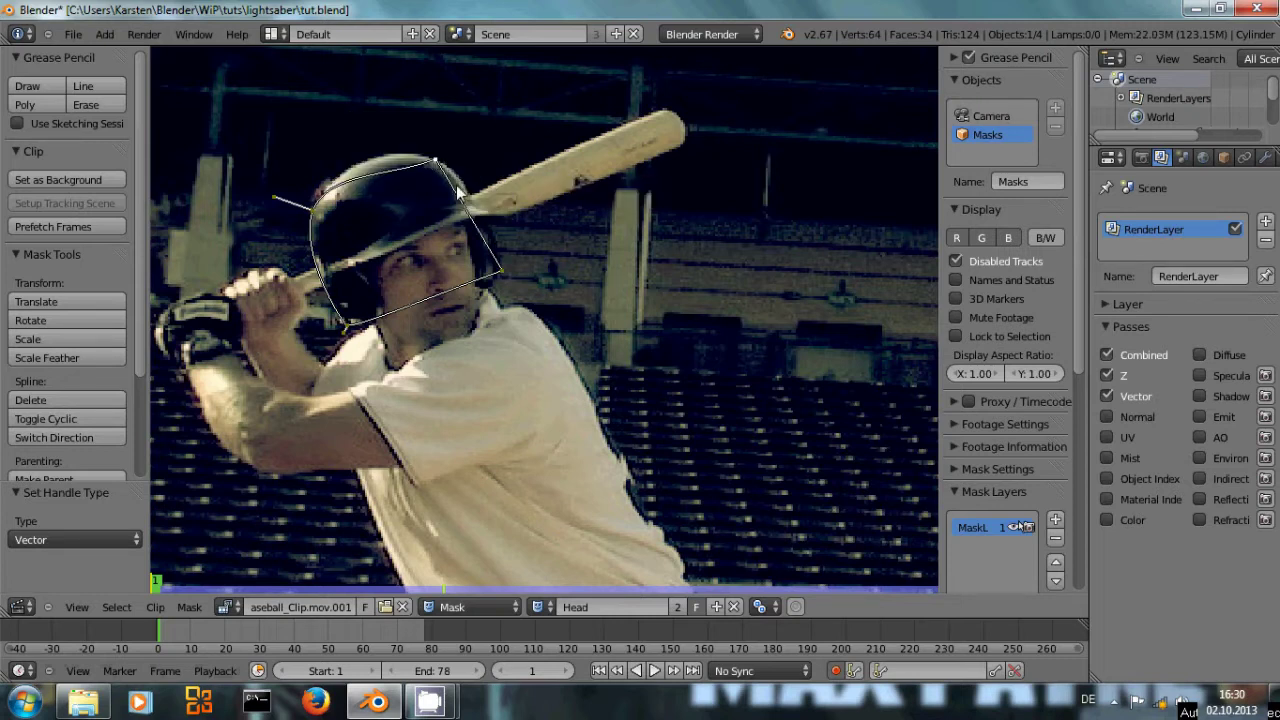
- Set the upper-front and jaw mask points to the Aligned handle type and adjust their handles to fit the helmet's front edge
key("g")
key("Escape")
key("v")
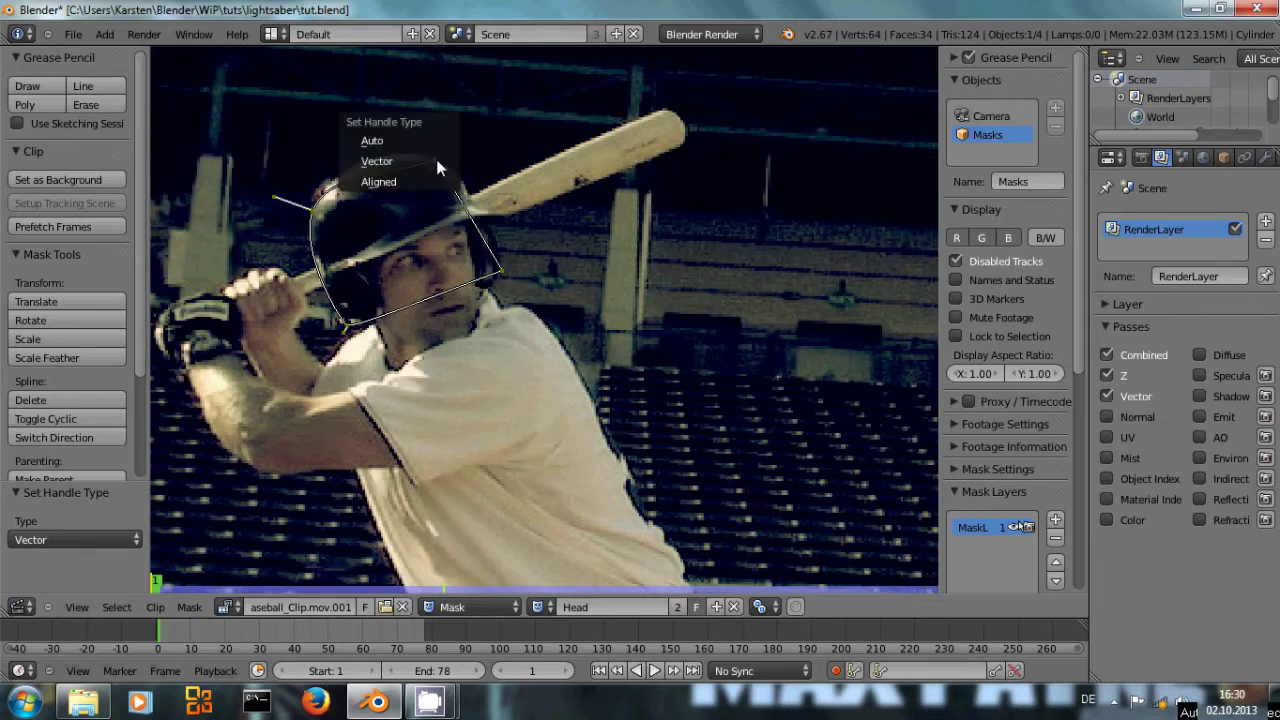
left_click(421, 178)
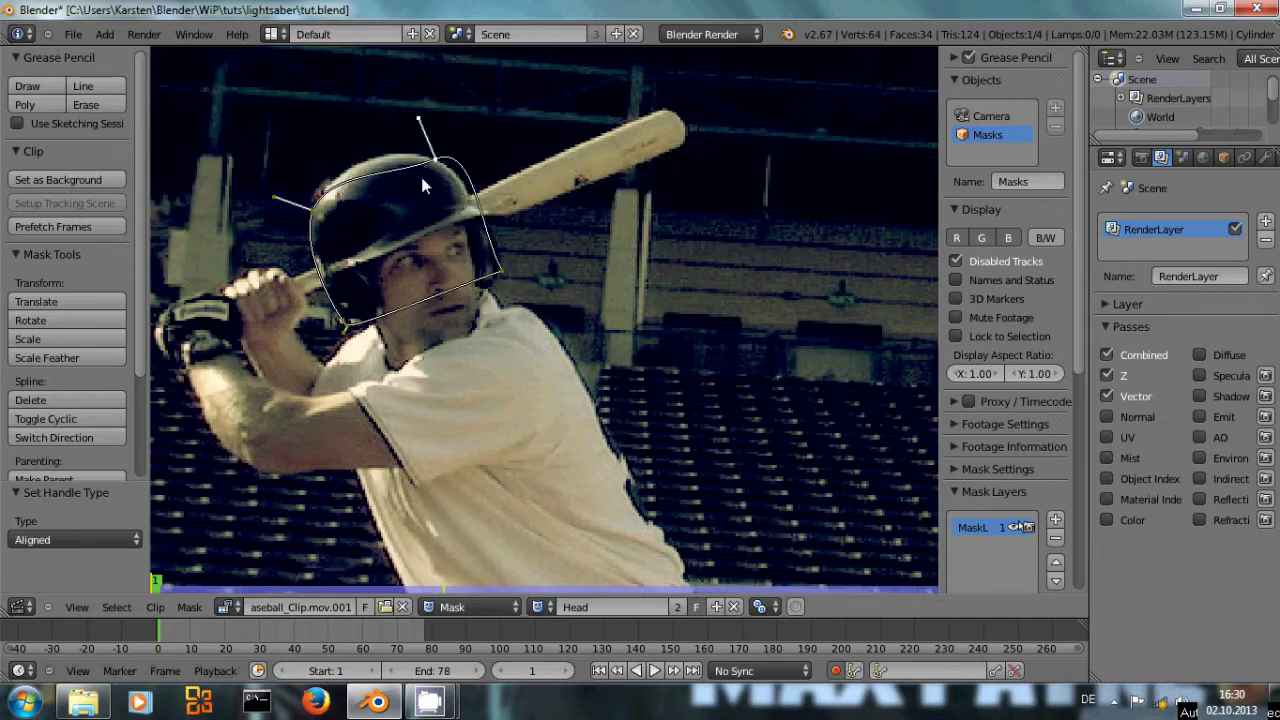
key("v")
left_click(504, 269)
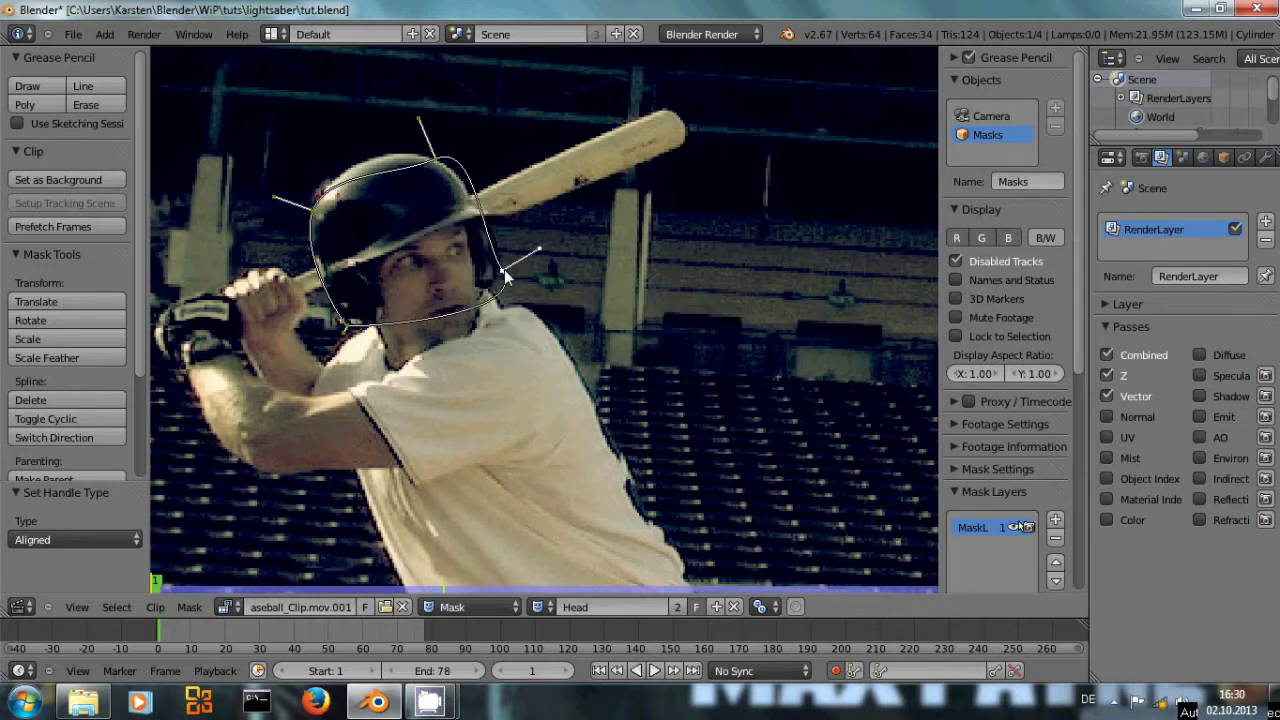
left_click_drag(420, 121, 453, 108)
left_click_drag(540, 249, 524, 264)
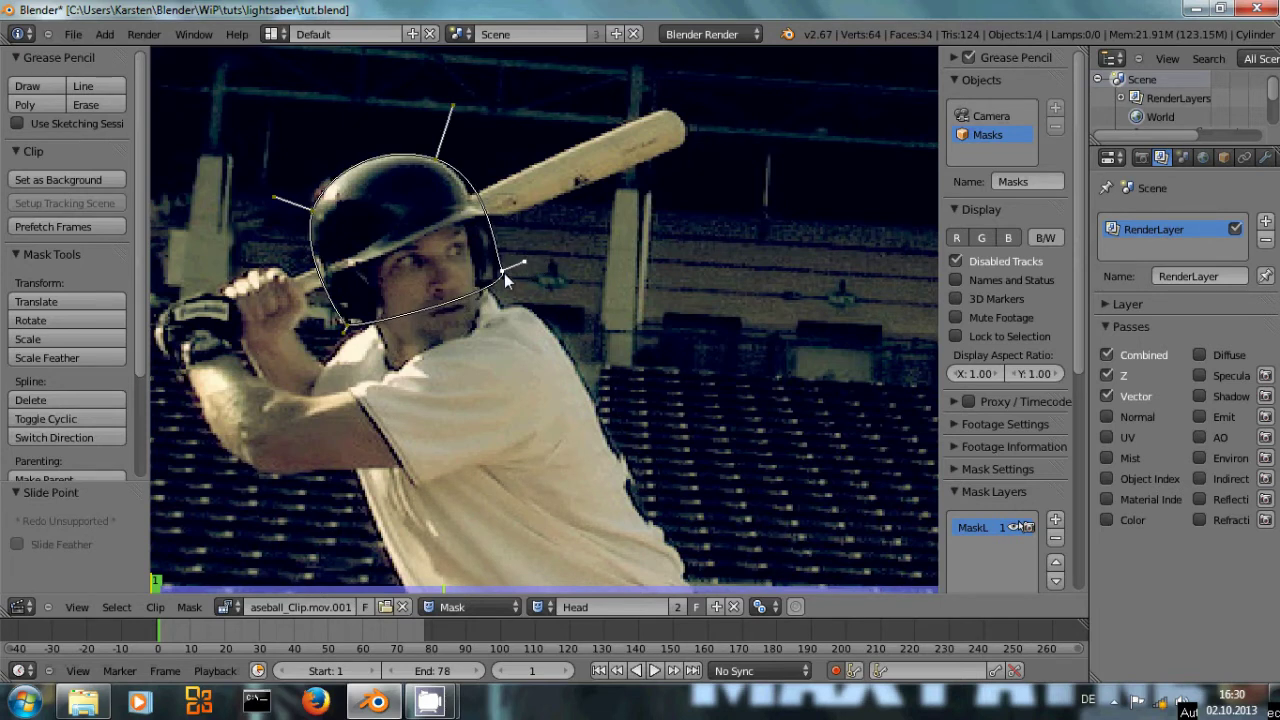
- Try the Auto handle type on the jaw point, set it to Aligned, and adjust the jaw point and the upper-front handle to fit the helmet
key("v")
left_click(478, 229)
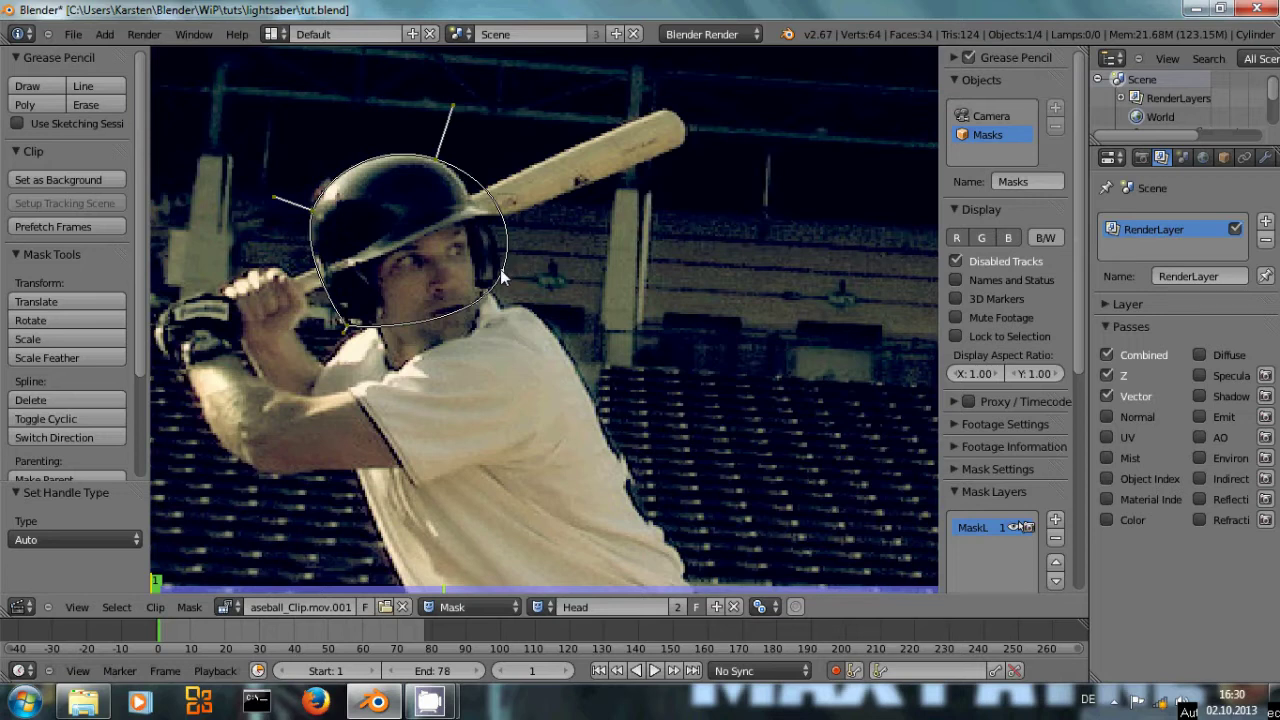
key("v")
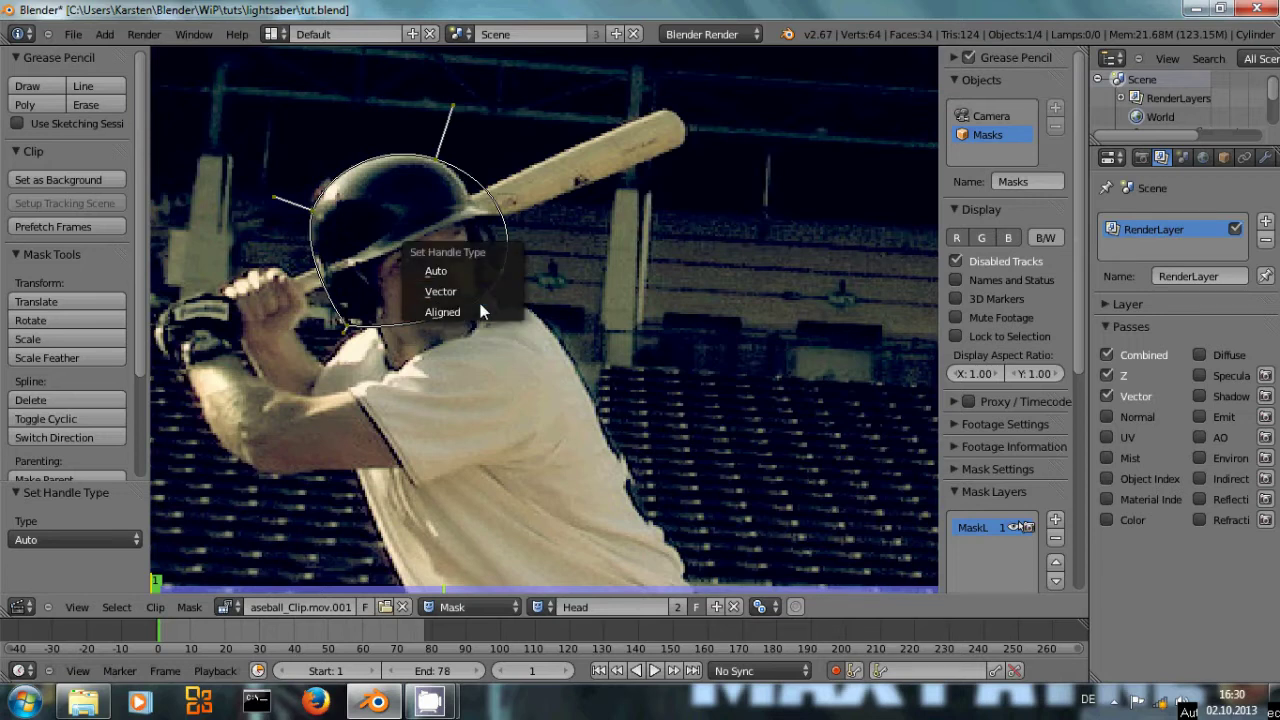
left_click(480, 311)
left_click_drag(550, 284, 547, 263)
mouse_move(452, 104)
left_mouse_down()
mouse_move(445, 122)
mouse_move(458, 129)
mouse_move(459, 116)
left_mouse_up()
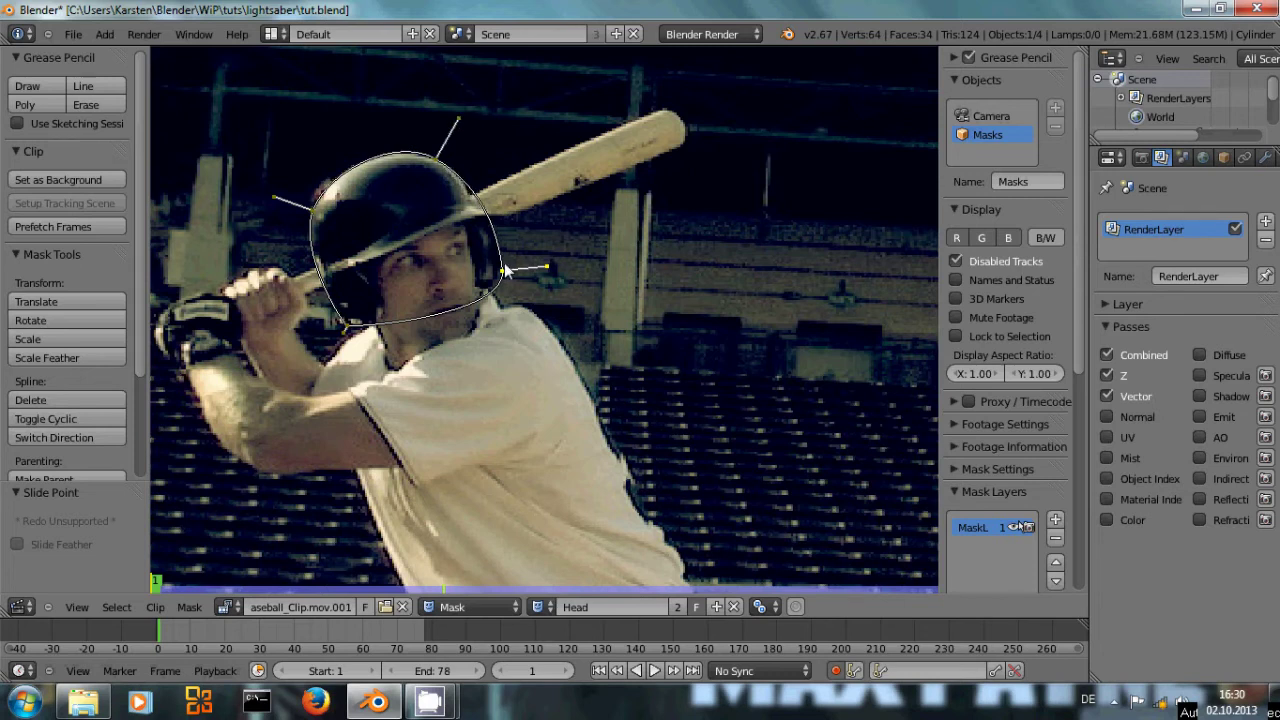
mouse_move(508, 260)
left_mouse_down()
mouse_move(518, 266)
mouse_move(503, 272)
left_mouse_up()
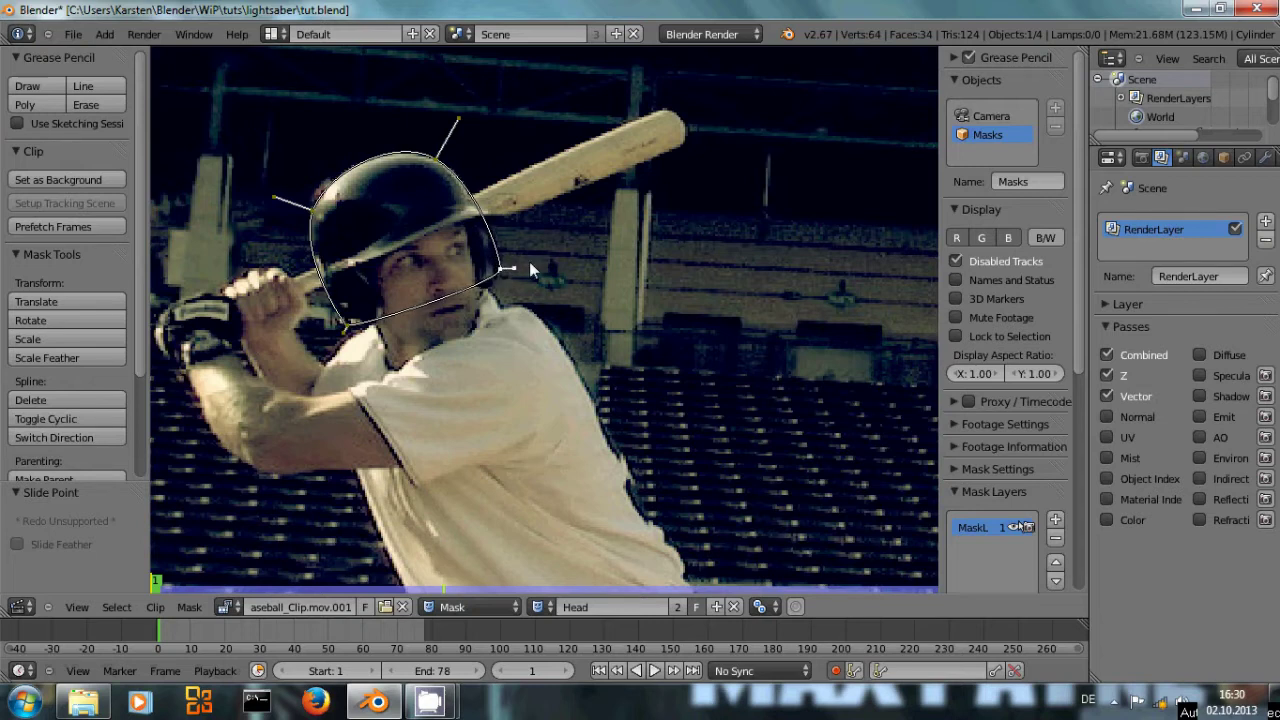
- Select all points of the Head mask and compare the mask with the helmet between frames 1 and 3
key("a")
key("a")
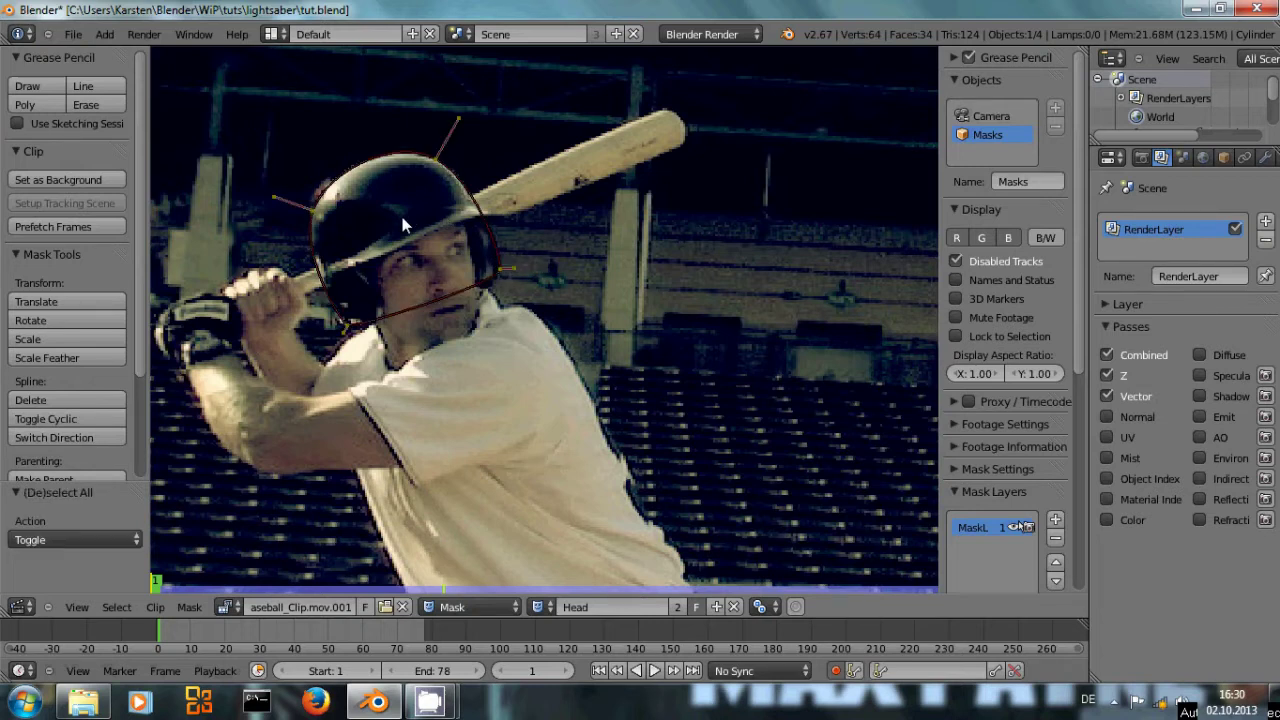
key("a")
key("a")
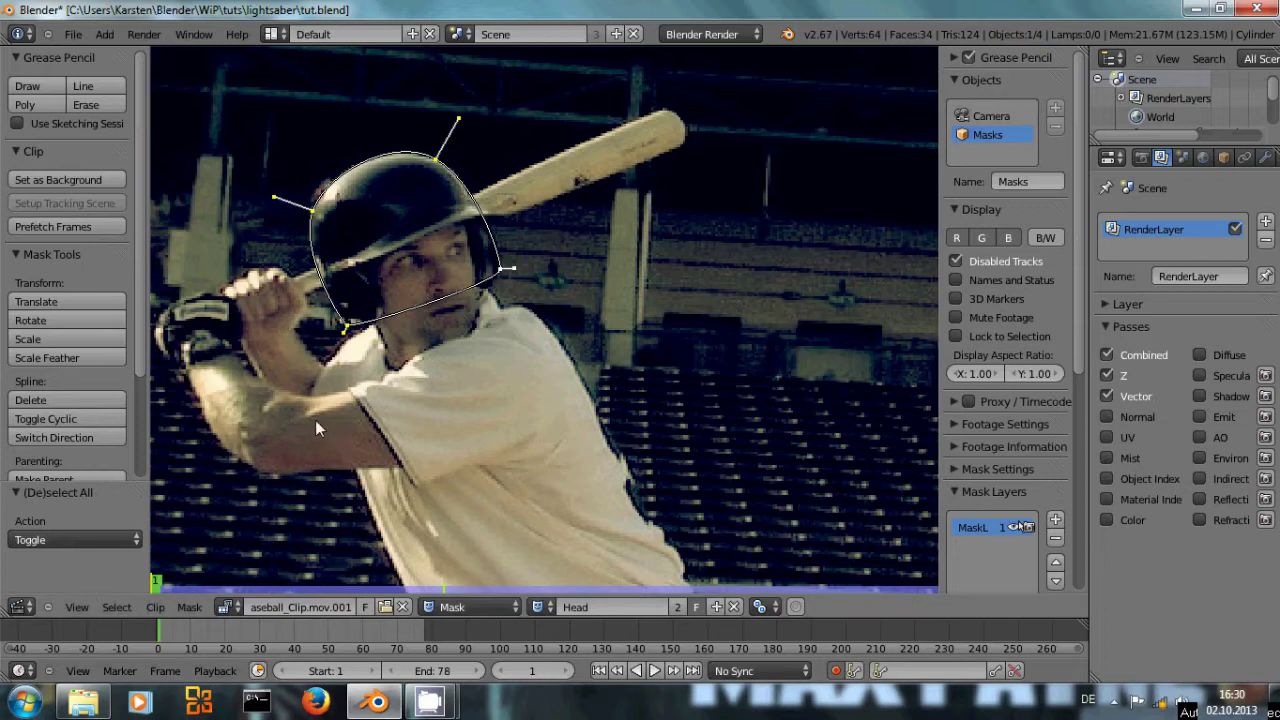
key("Right")
key("Right")
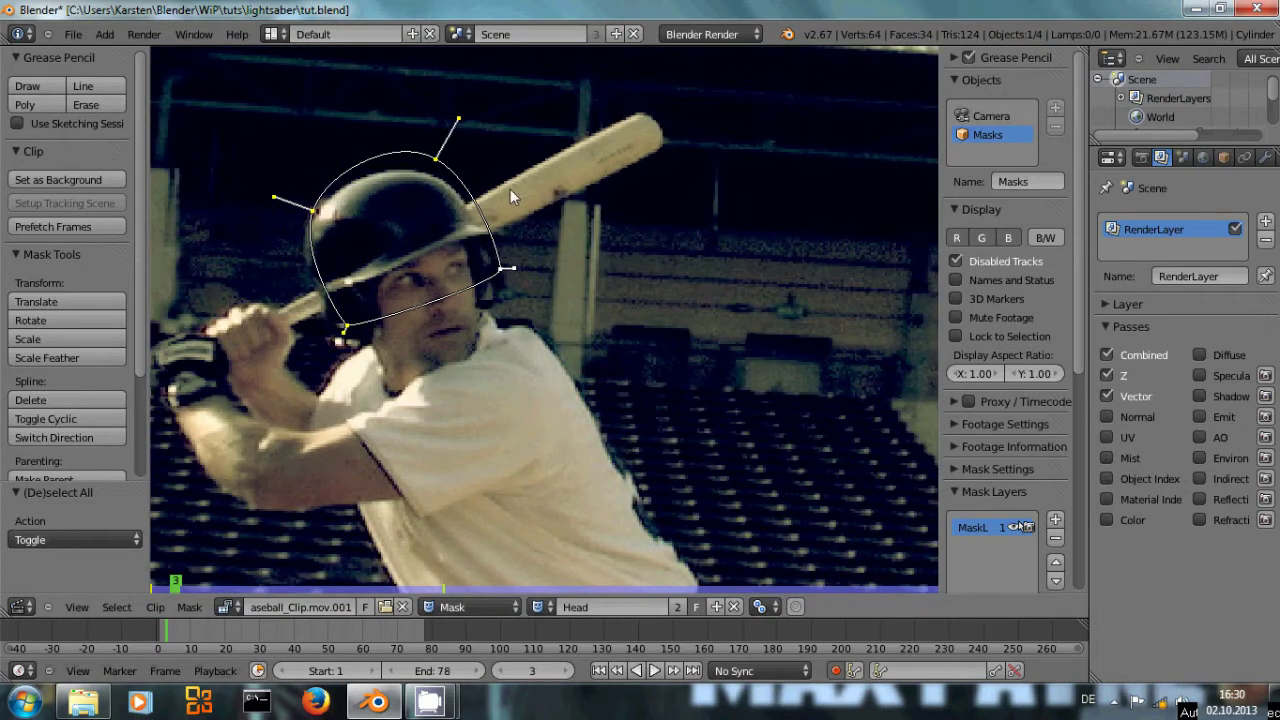
key("Left")
key("Left")
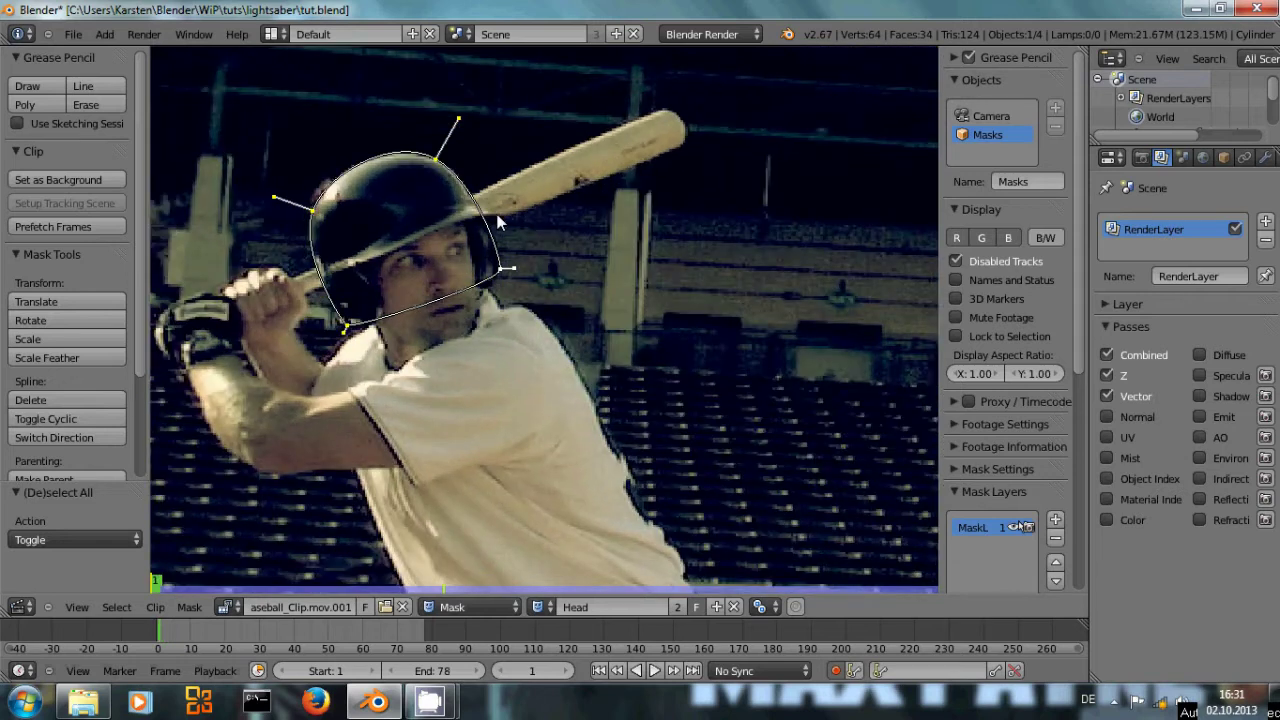
- Switch automatic keyframe insertion off and back on, and try moving the Head mask on frame 1
left_click(836, 671)
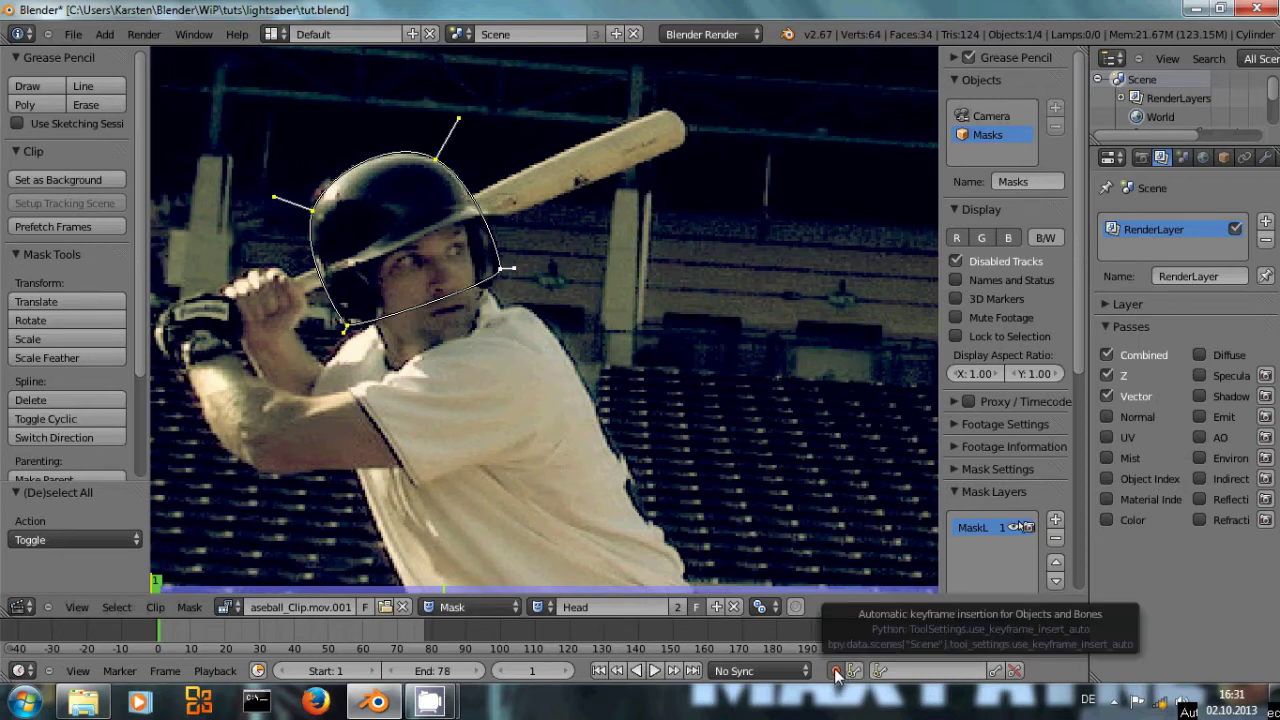
left_click(836, 672)
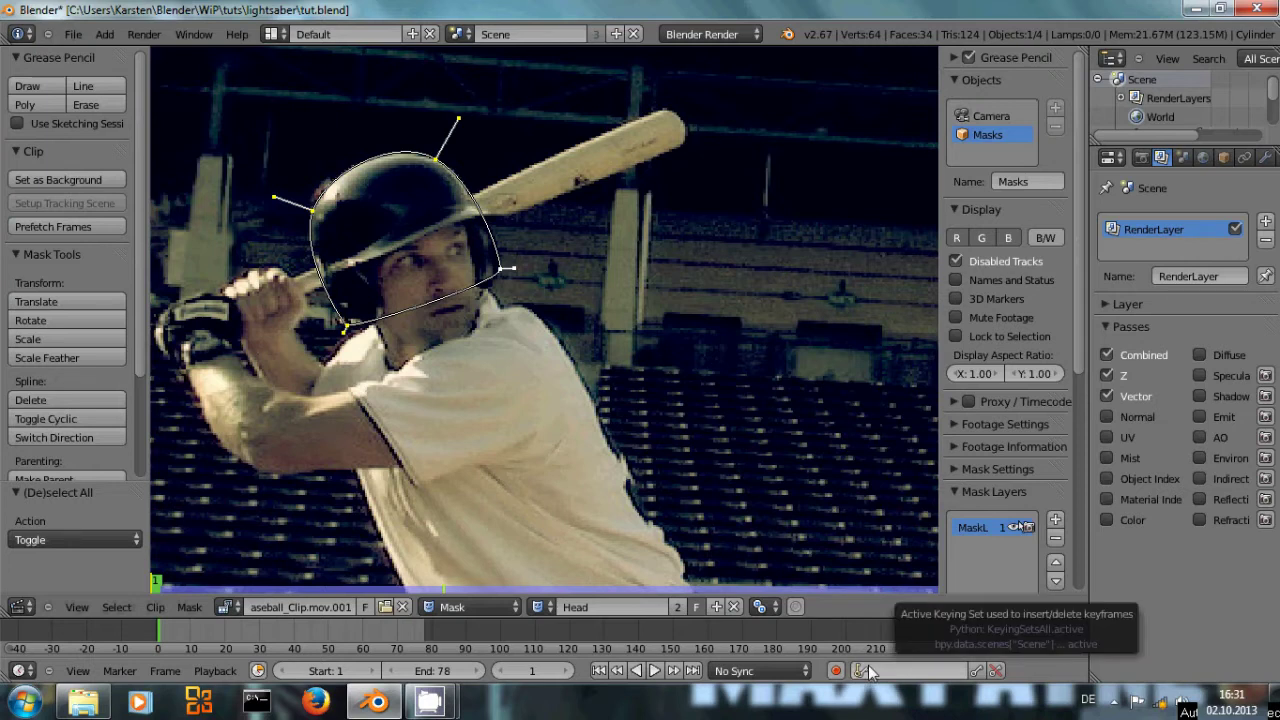
left_click(838, 671)
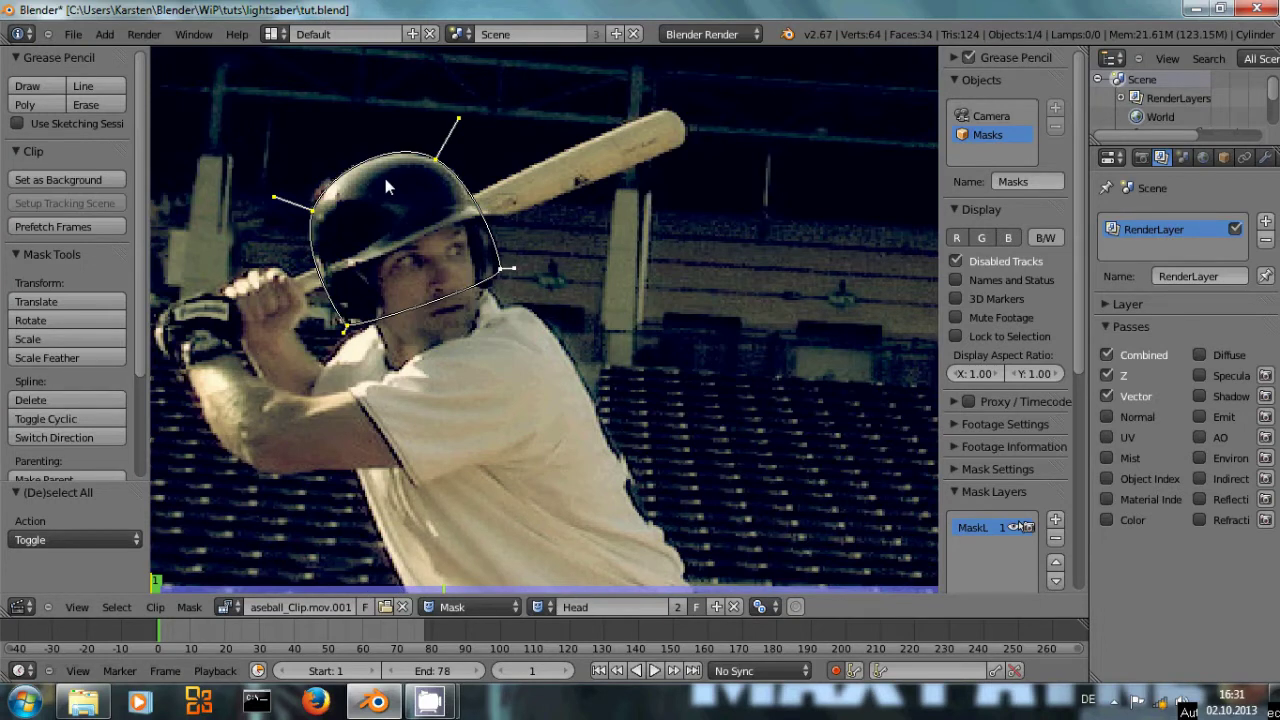
key("g")
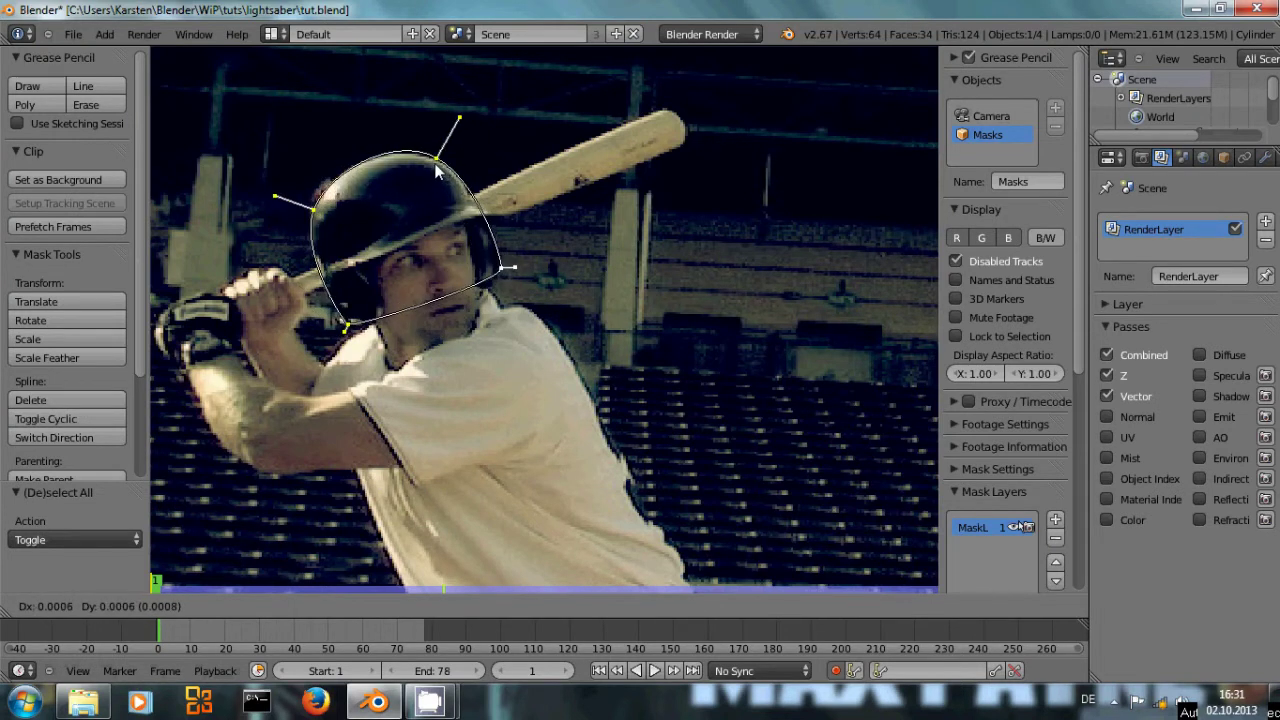
left_click(436, 168)
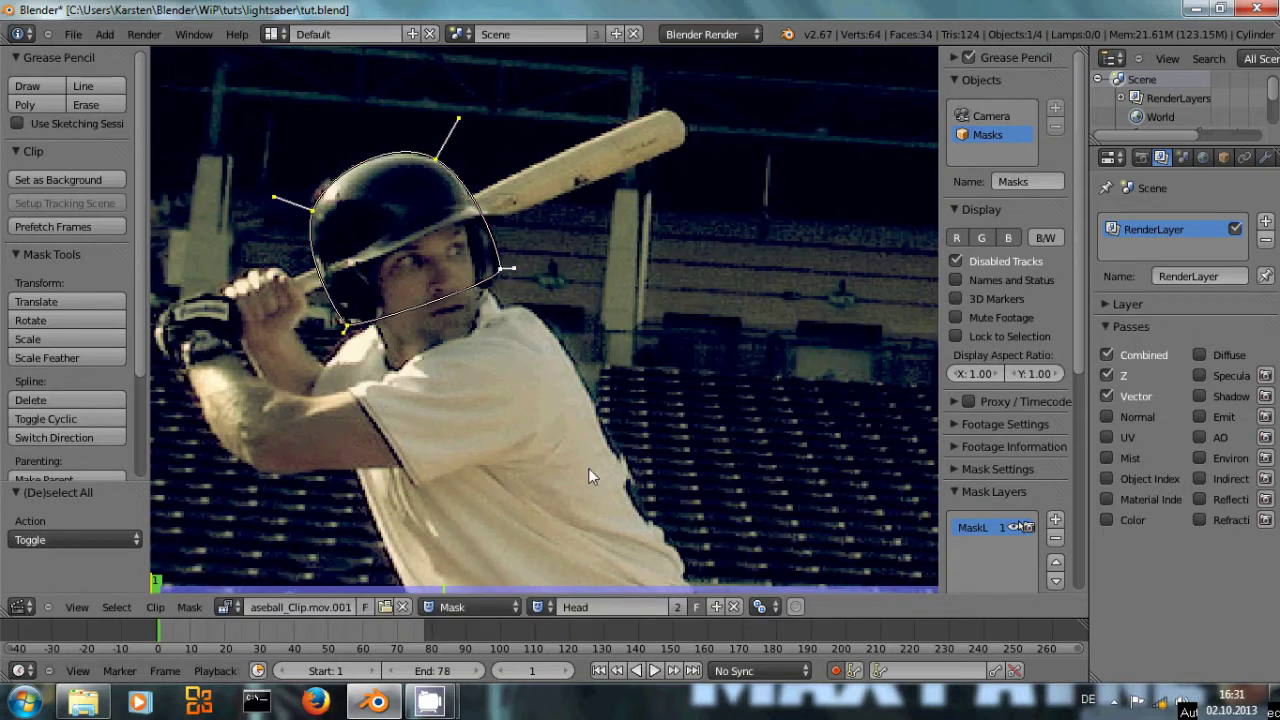
- Step back and forth through frames 1 to 4 to examine how the helmet moves relative to the mask
key("Right")
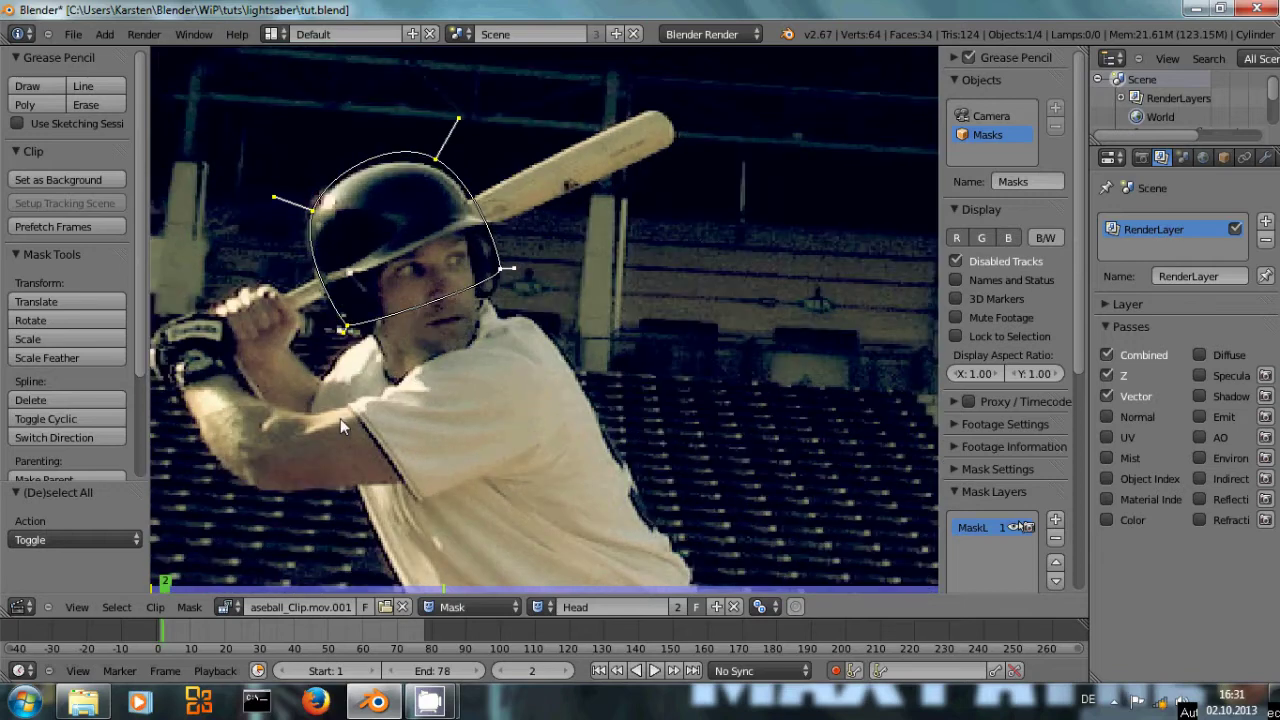
key("Right")
key("alt+a")
key("Escape")
key("Right")
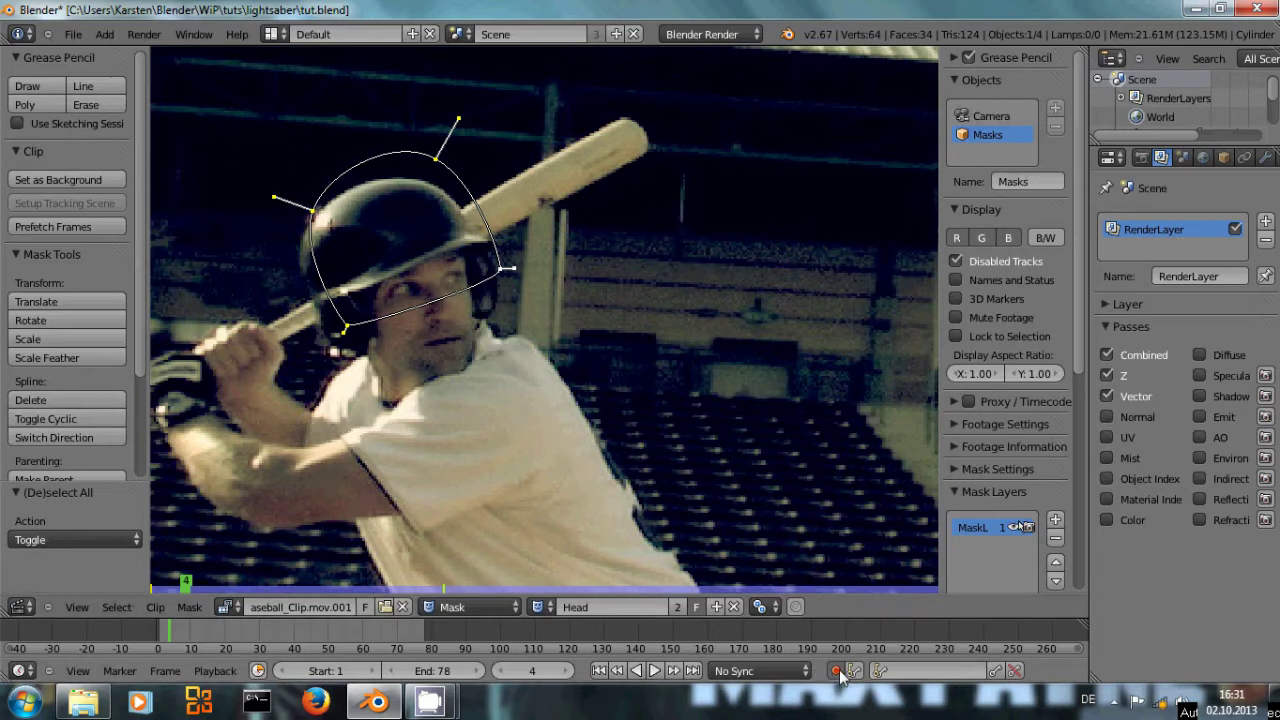
key("Left")
key("Left")
key("Left")
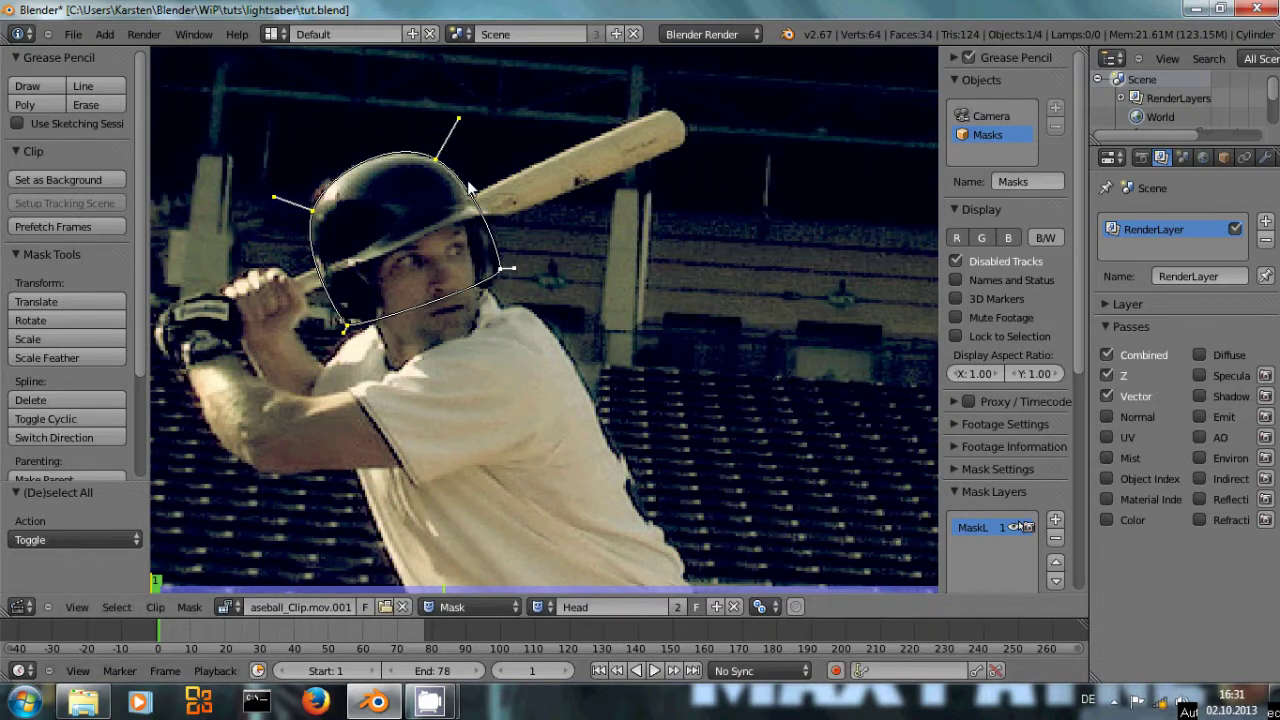
key("Right")
key("Right")
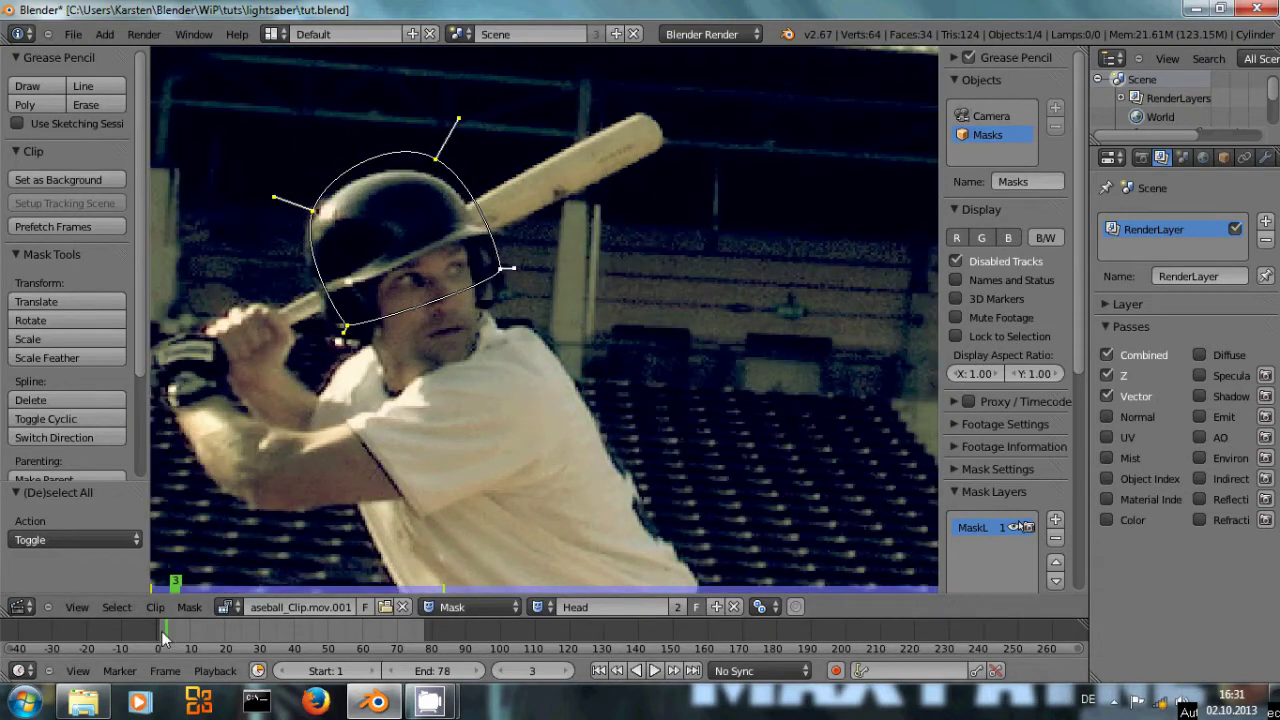
key("Left")
key("Left")
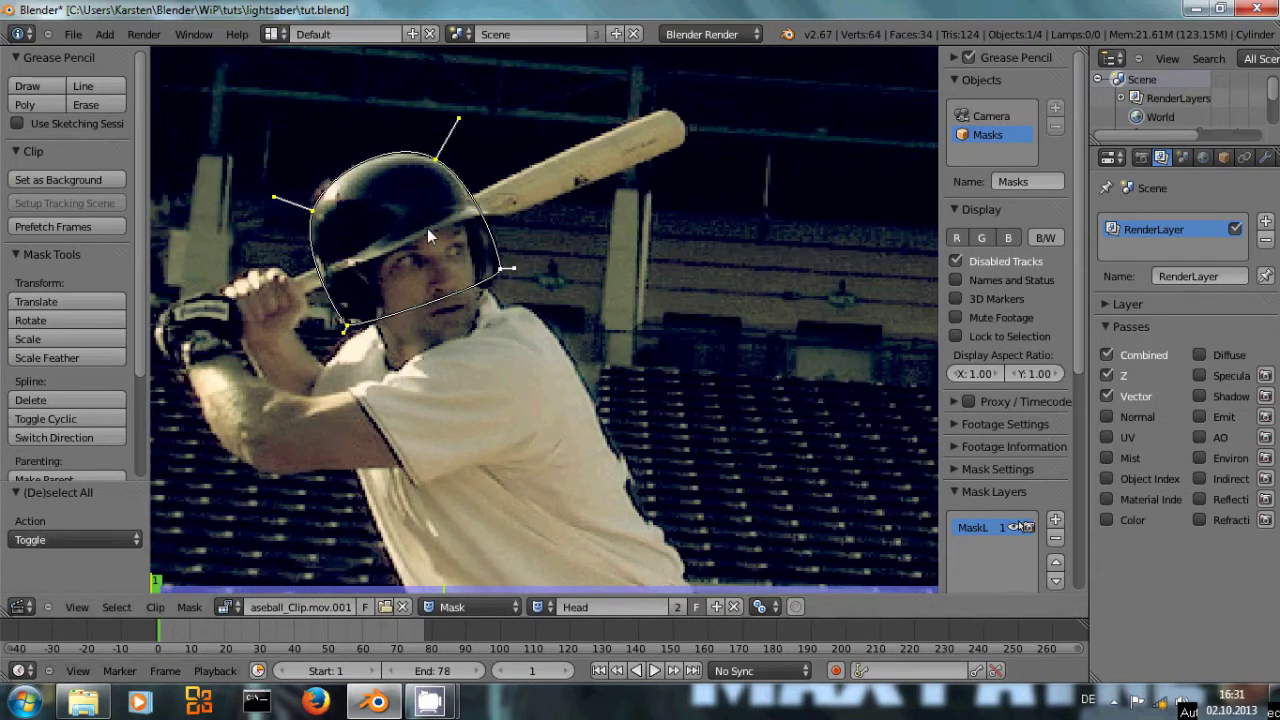
- Try moving the whole mask around the helmet on frame 1 and try jumping to another keyframe
key("alt+a")
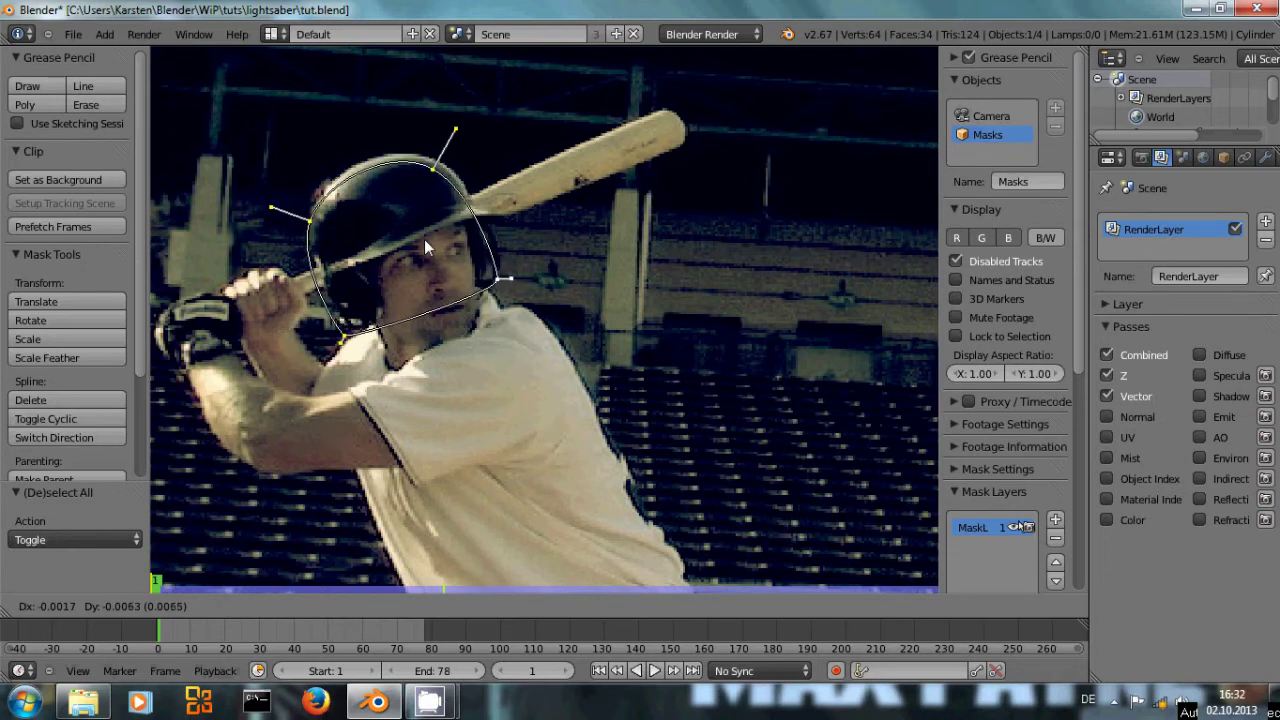
key("Escape")
key("g")
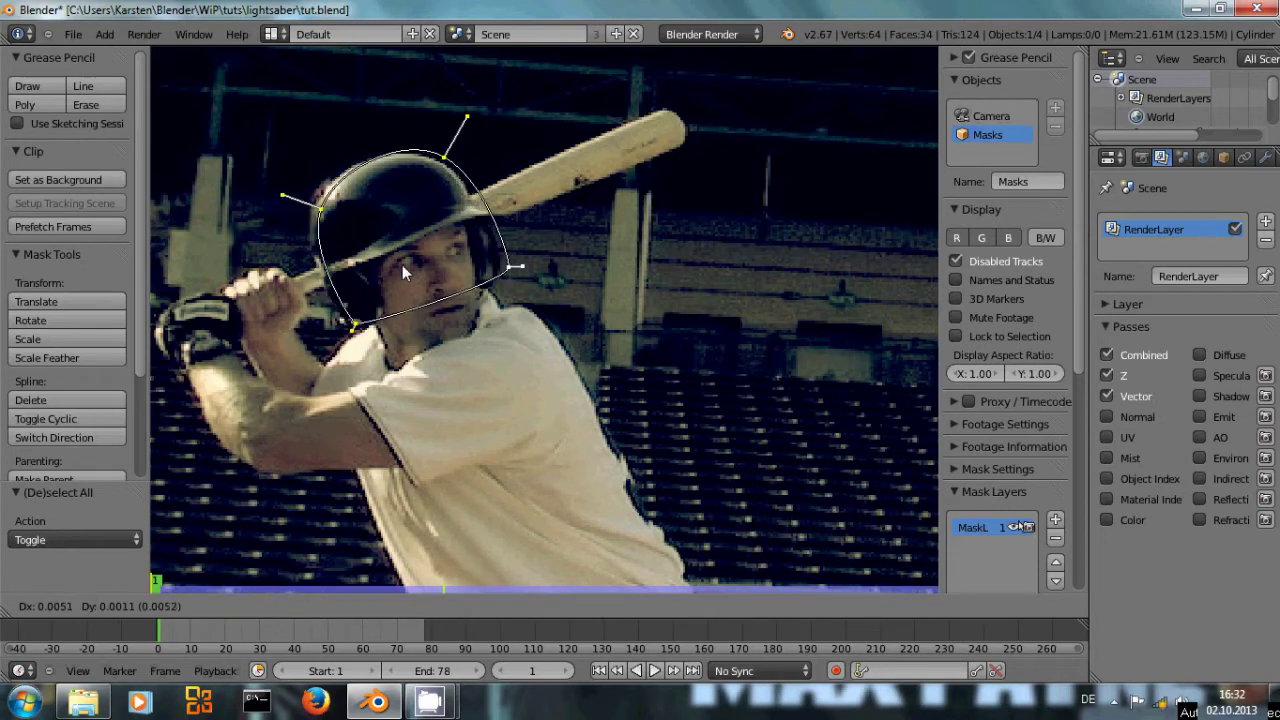
left_click(392, 266)
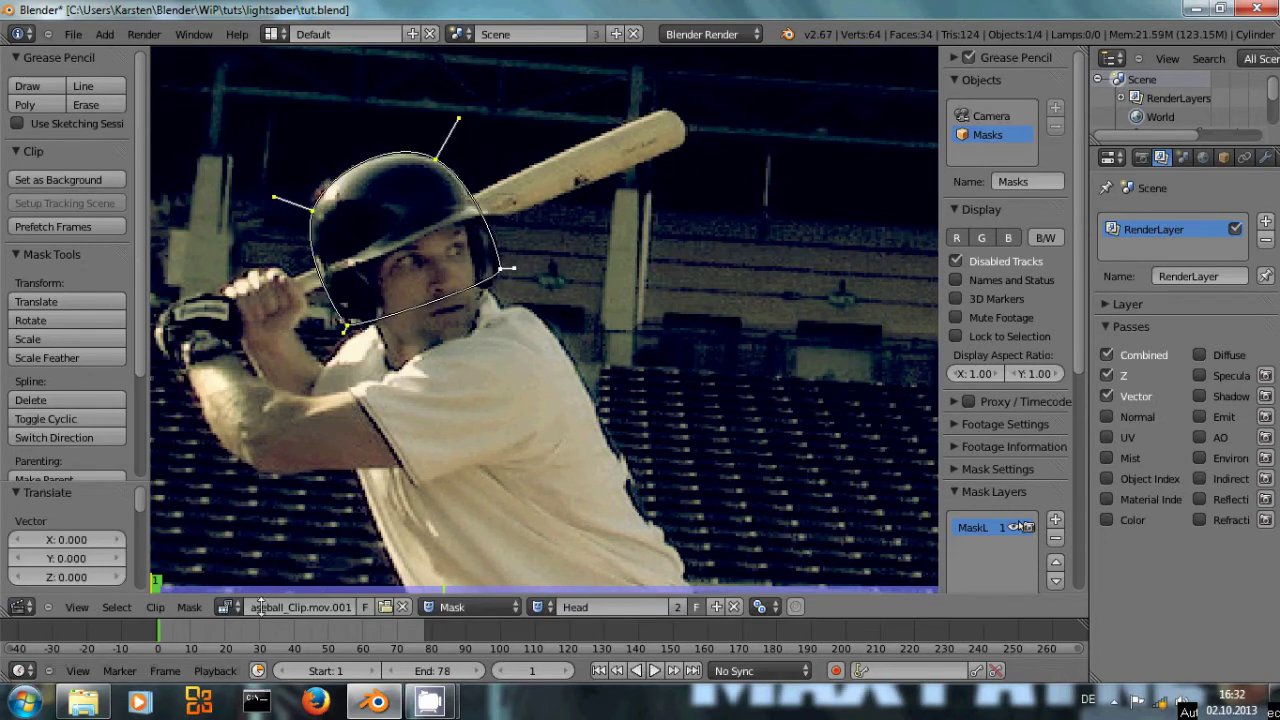
key("Down")
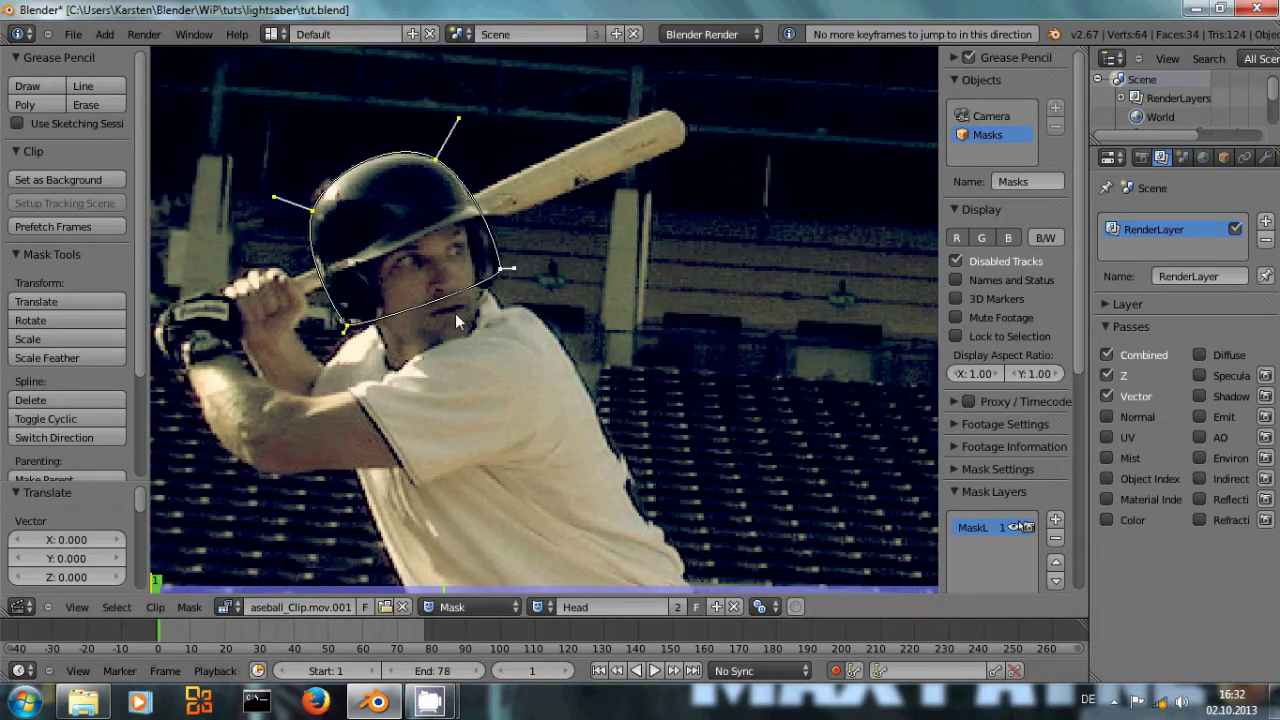
- Nudge the whole mask on frame 1 by X 0.000569 and Y -0.001138, and check it against frames 2 and 3
key("g")
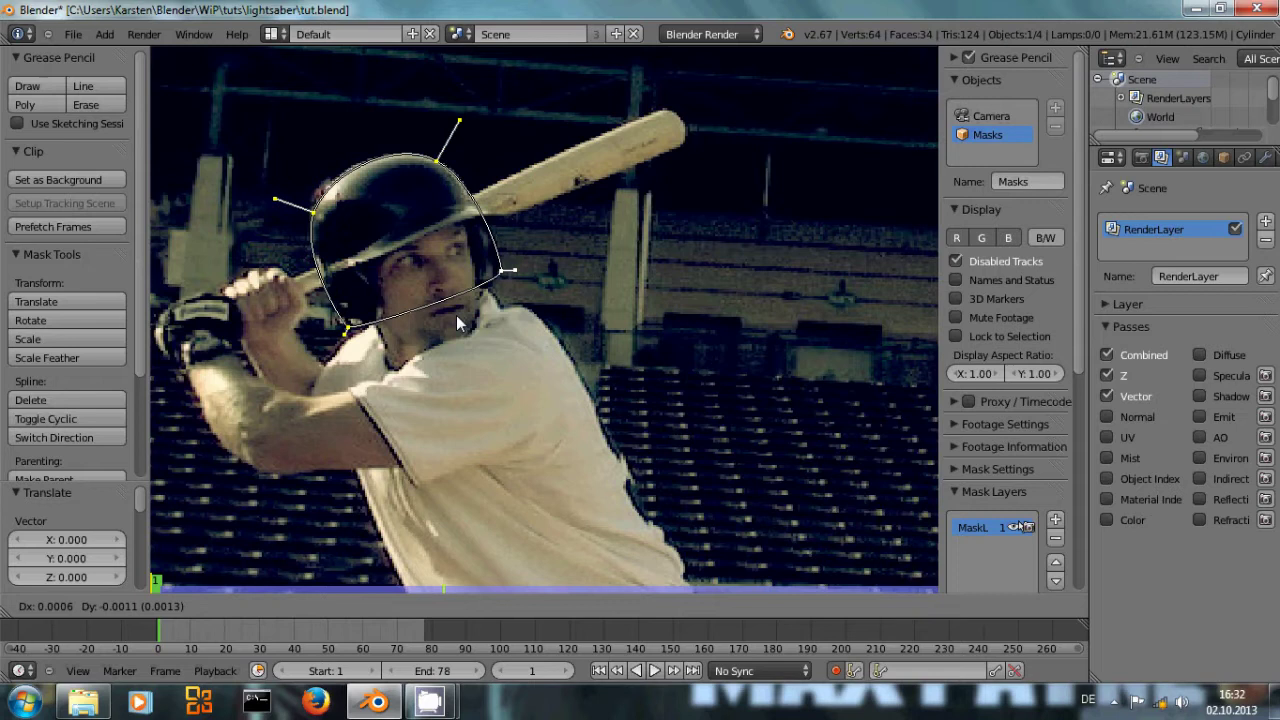
left_click(457, 322)
key("Right")
key("Right")
key("Left")
key("Left")
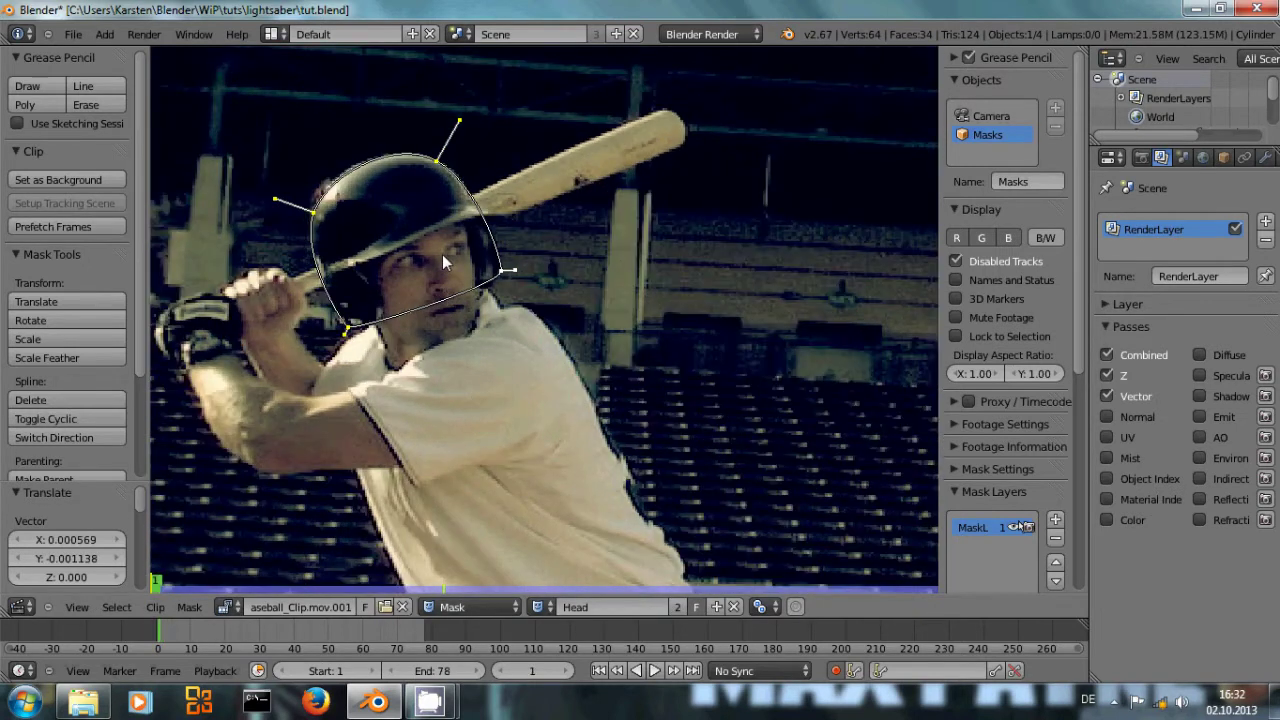
- Move the mask on frame 2 by X -0.001707 and Y -0.003982 to fit the helmet, and compare it with frame 1
key("Right")
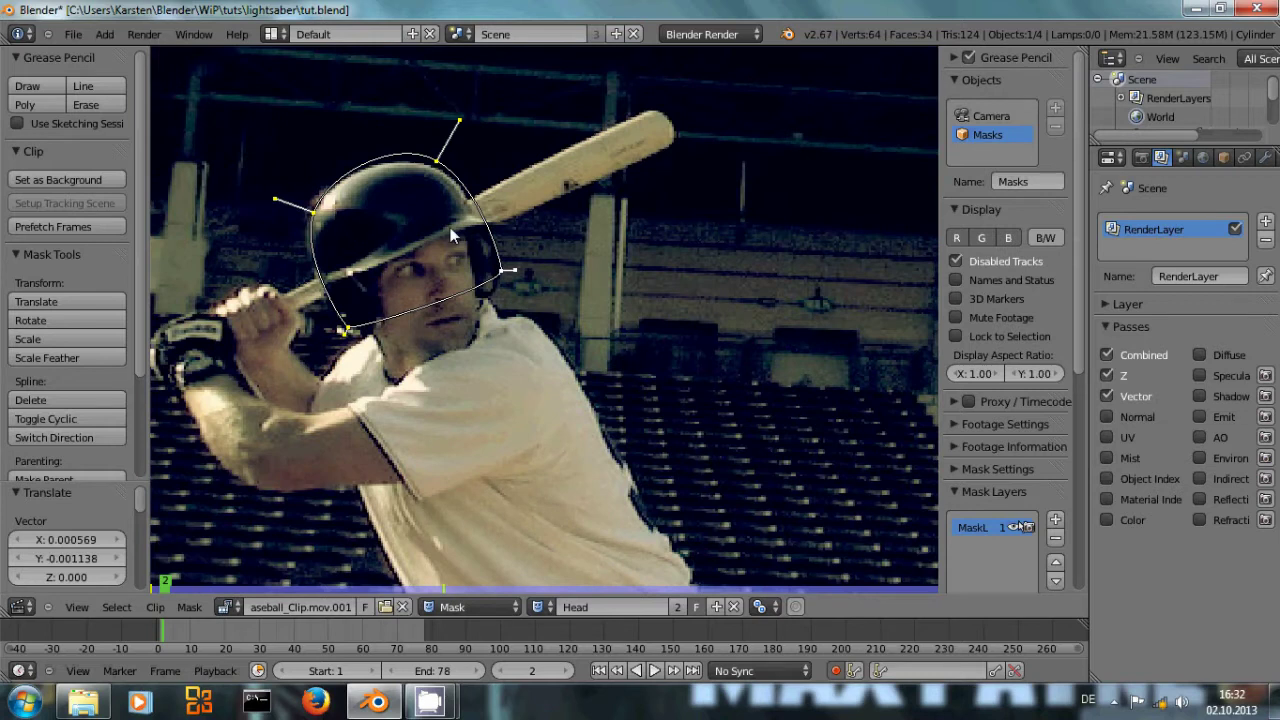
key("g")
left_click(447, 235)
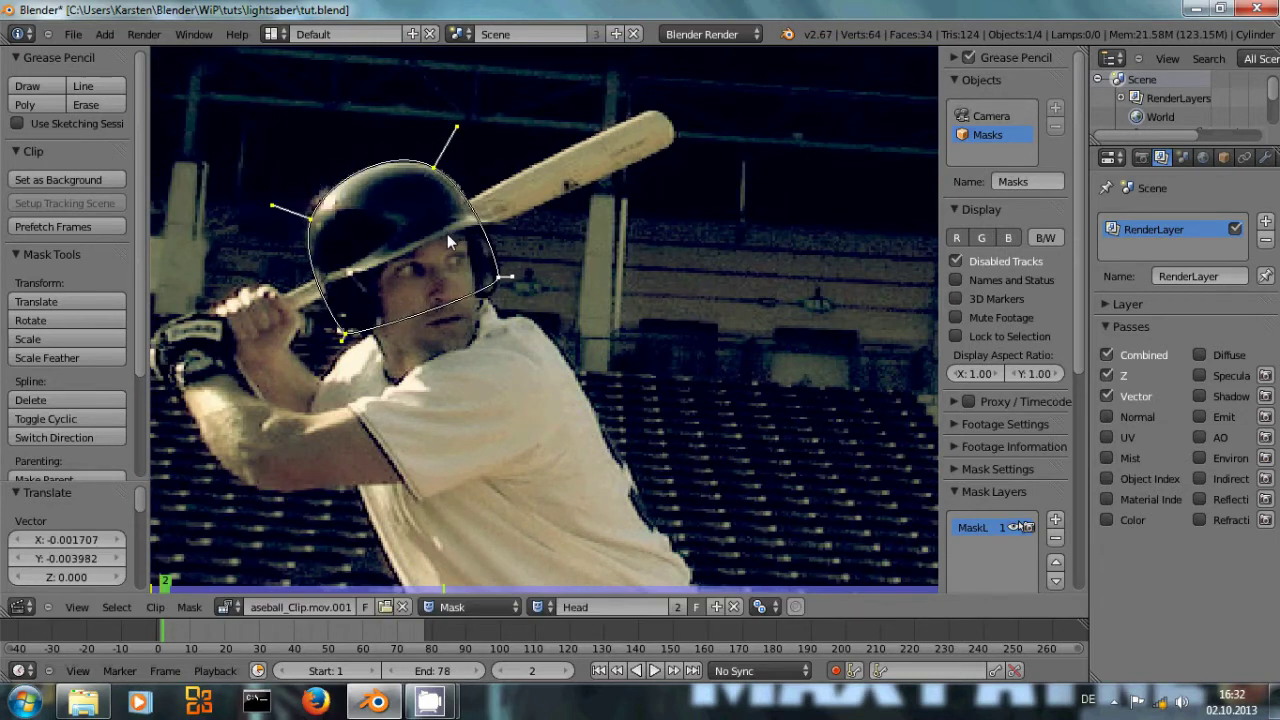
key("Left")
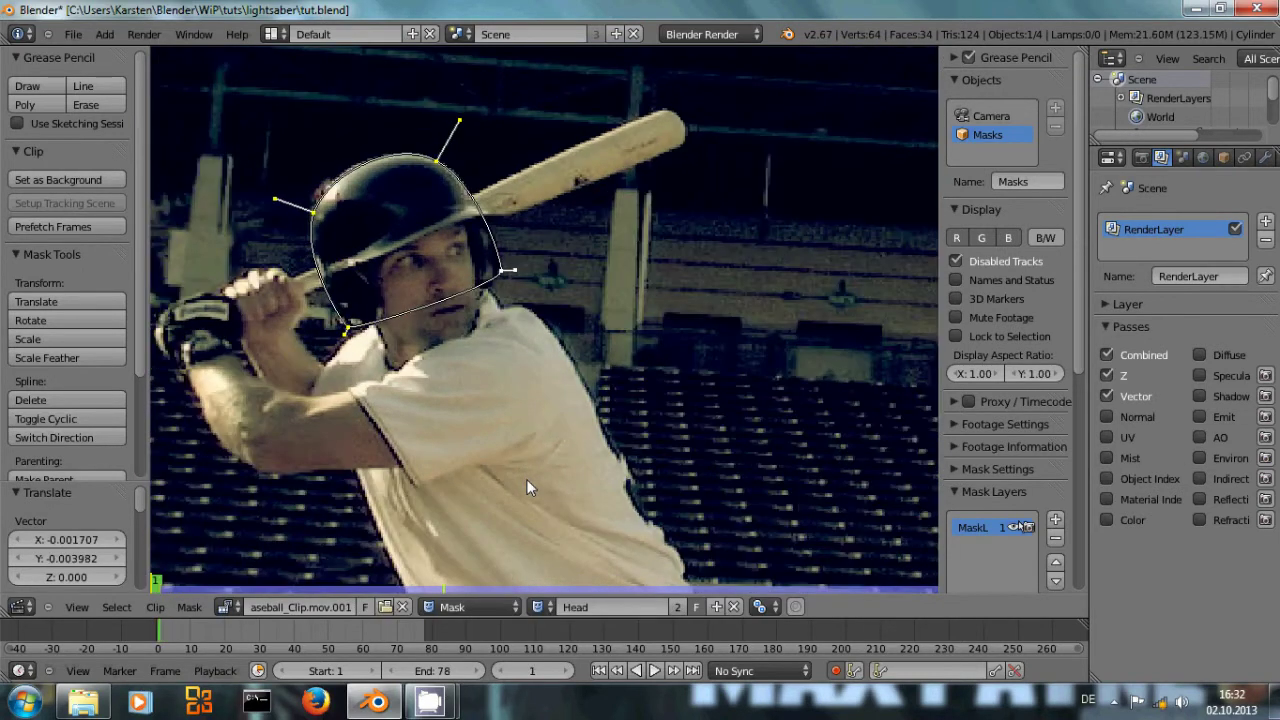
key("Right")
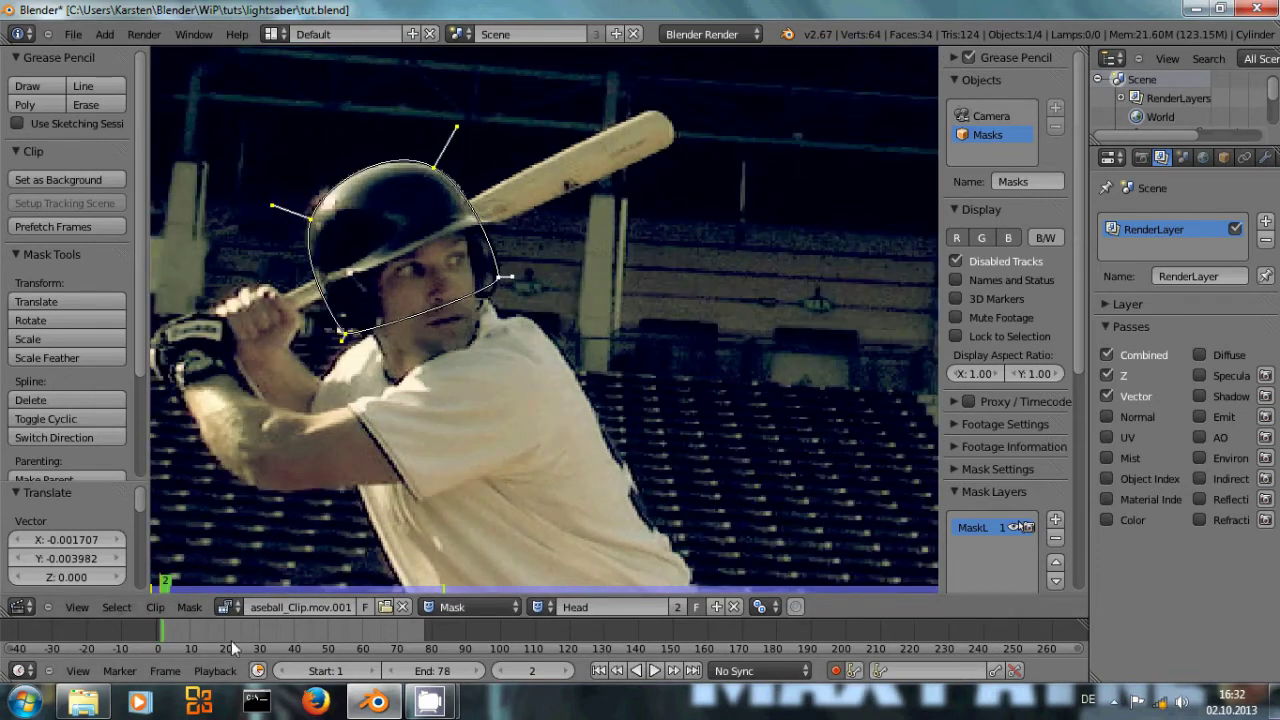
key("Left")
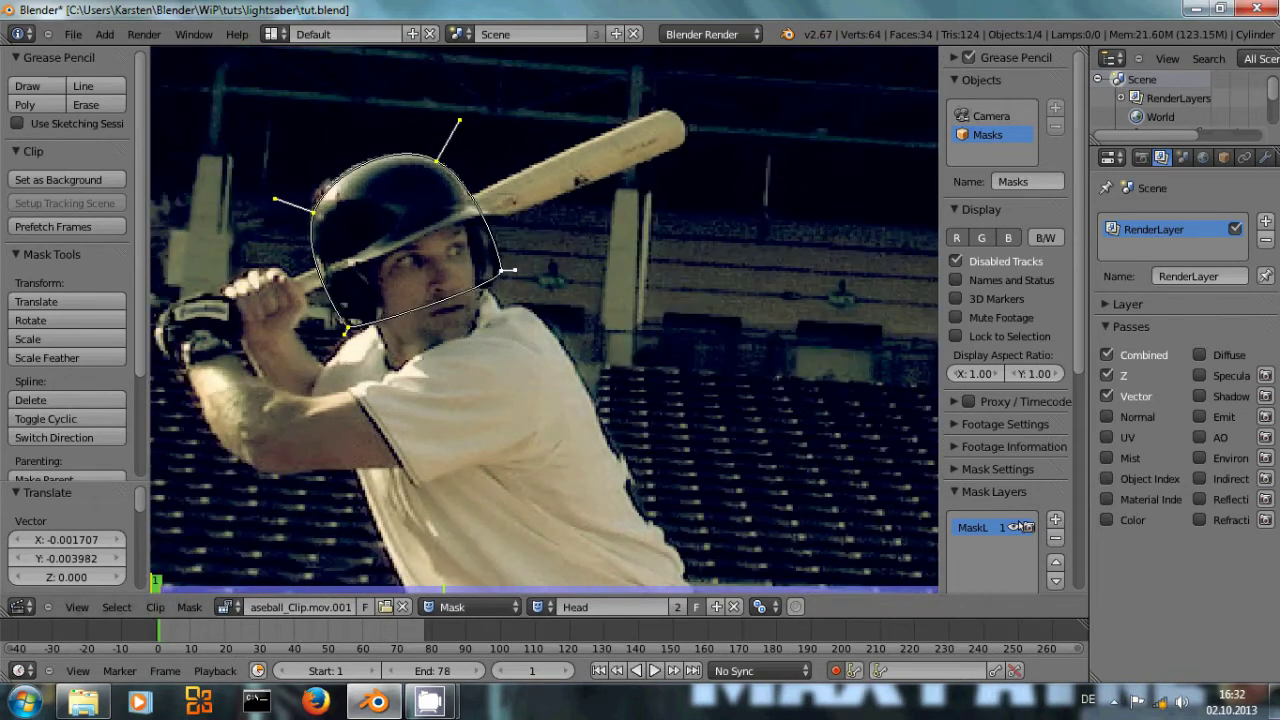
- Turn off automatic keyframe insertion and shift the mask on frame 2 by X 0.001138 and Y -0.000569
left_click(836, 672)
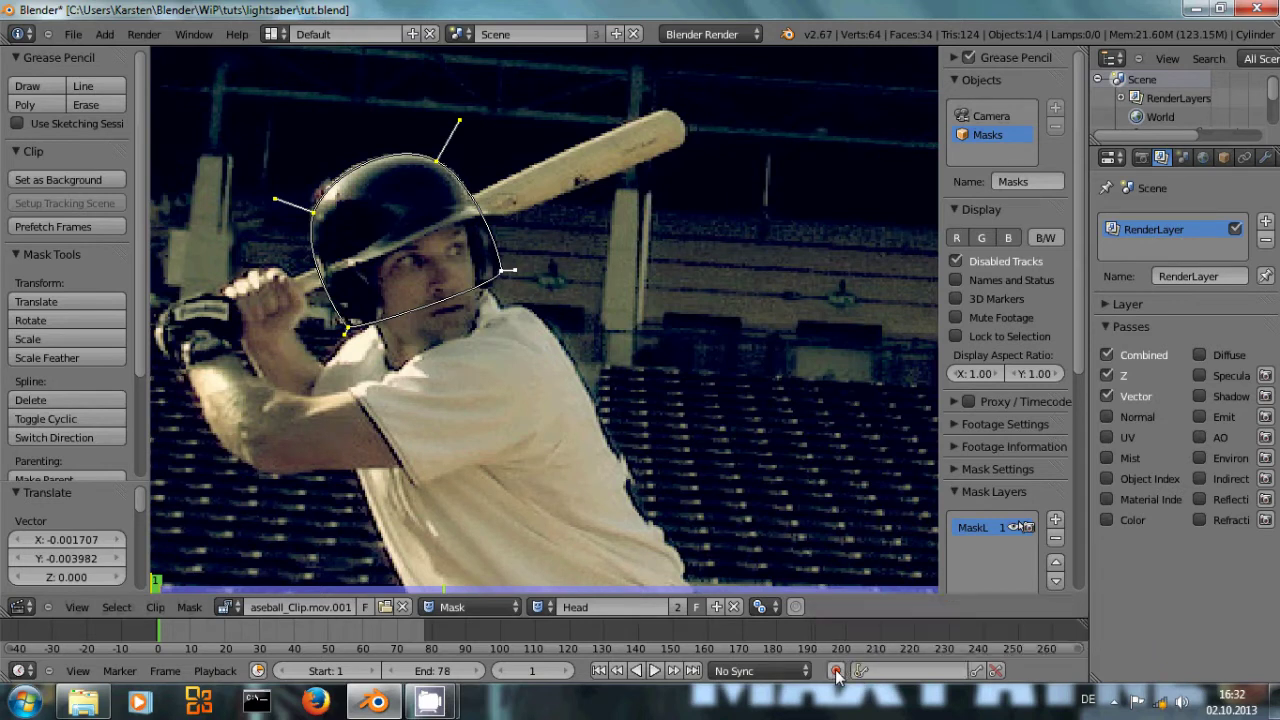
key("Right")
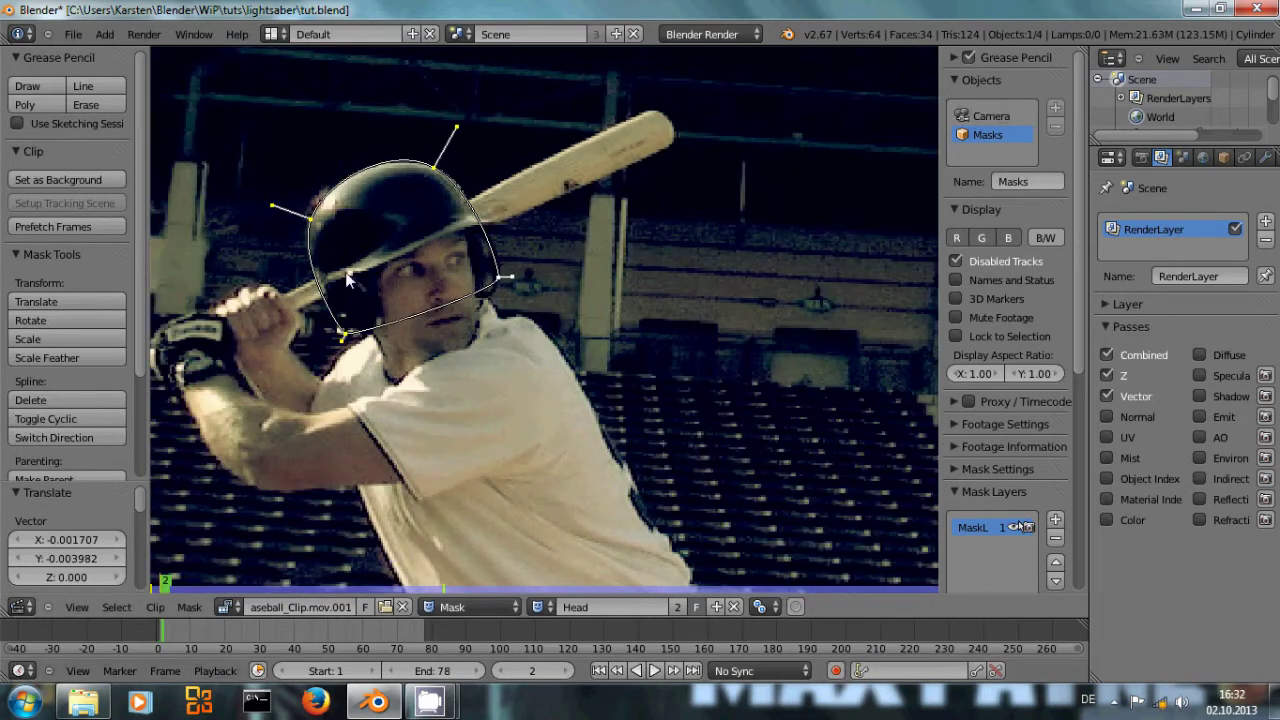
key("g")
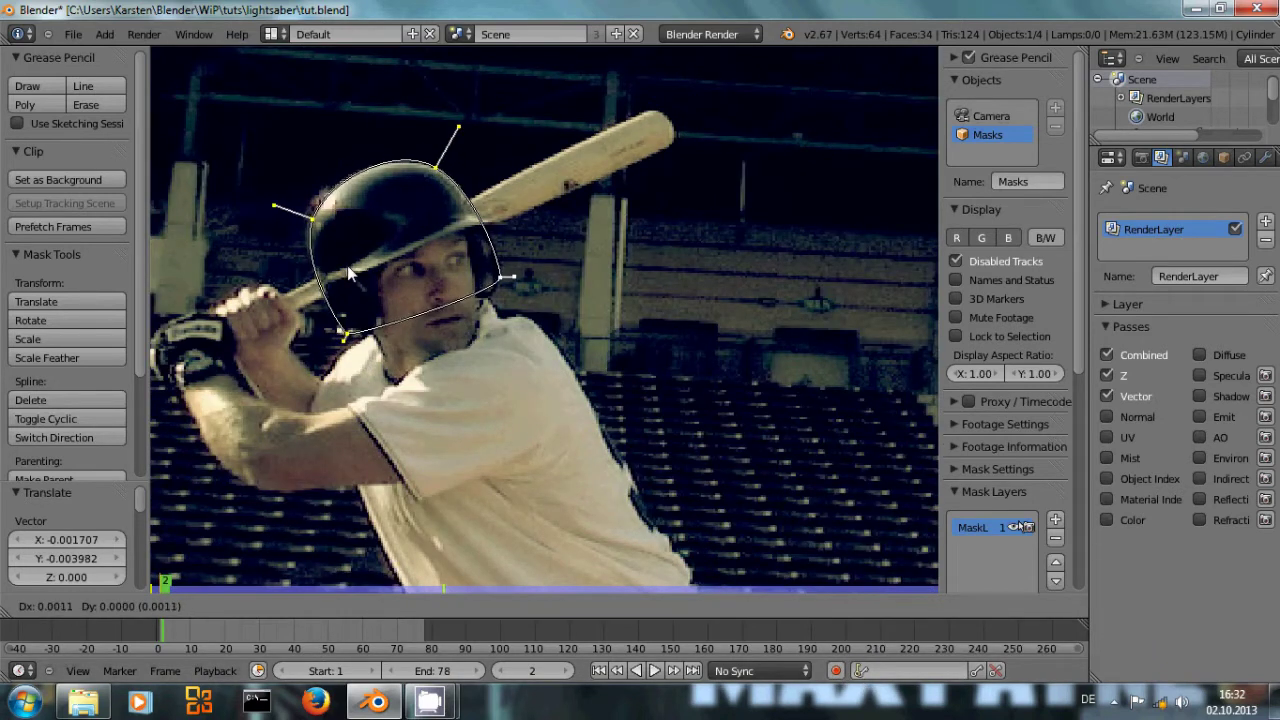
left_click(347, 265)
- Step through the frames up to frame 8 and back to frame 1 to examine the mask's position against the helmet
key("Right")
key("Right")
key("Right")
key("Right")
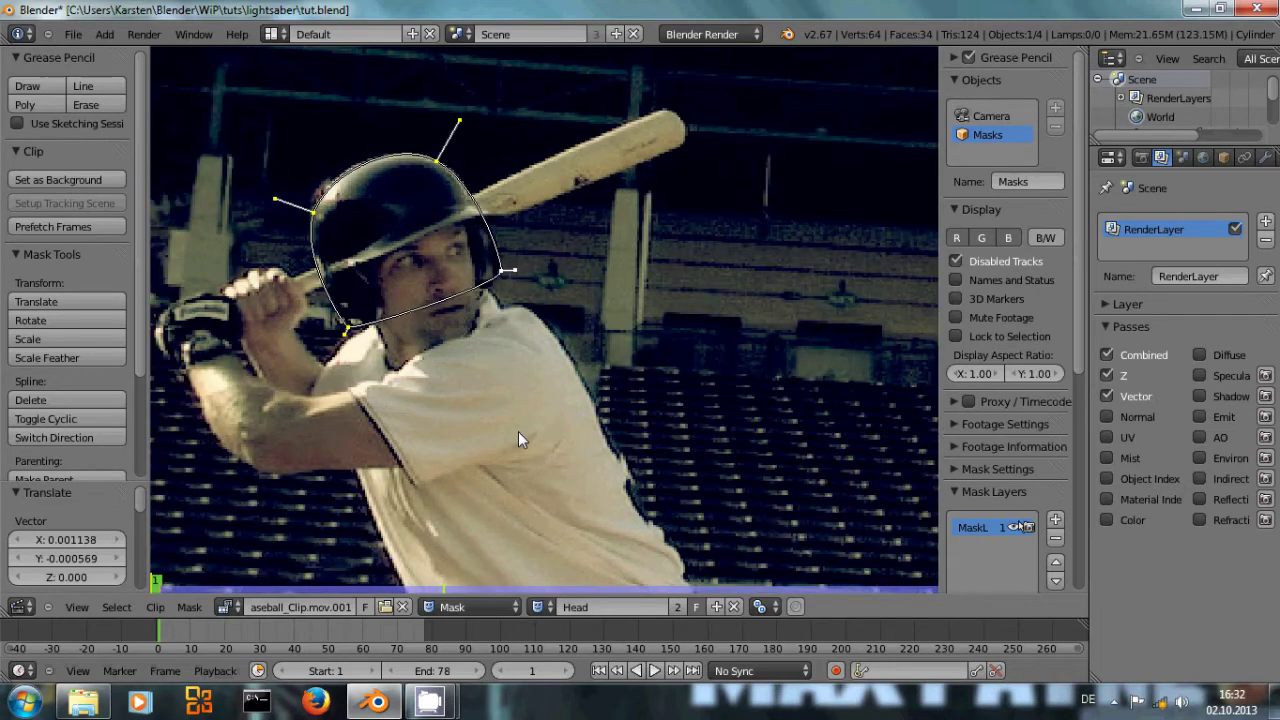
key("Left")
key("Left")
key("Left")
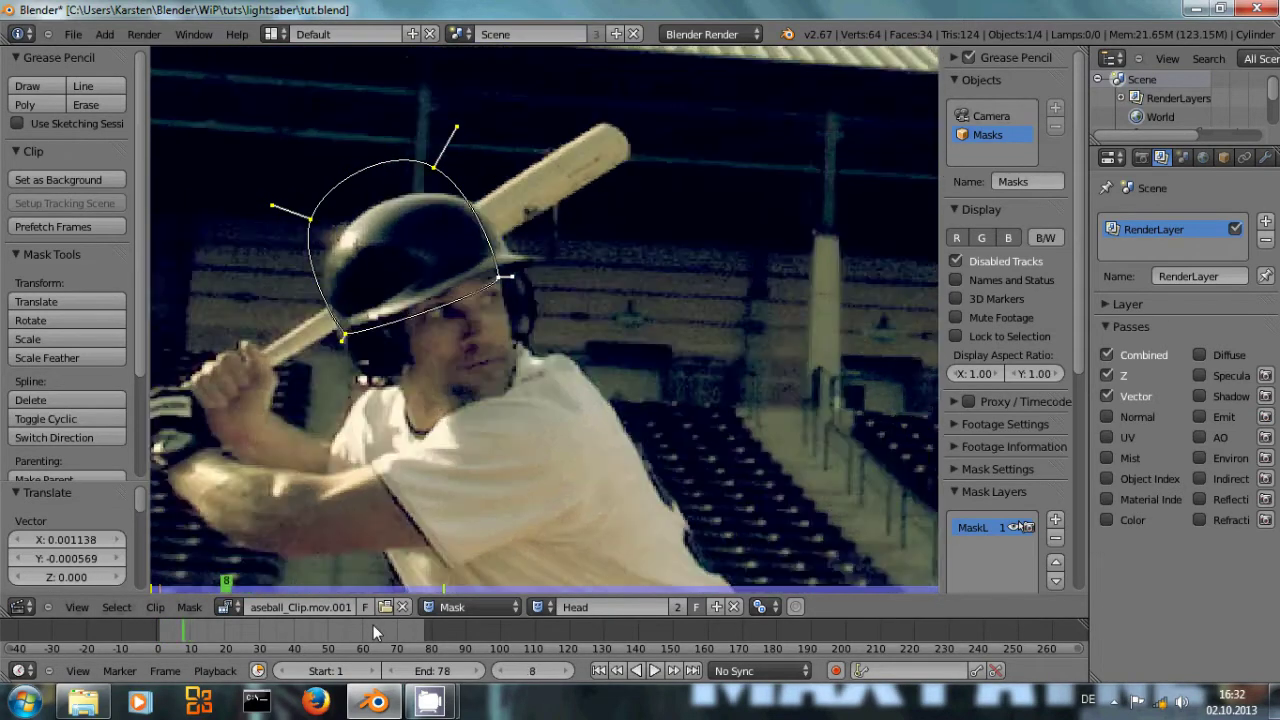
key("Left")
key("Left")
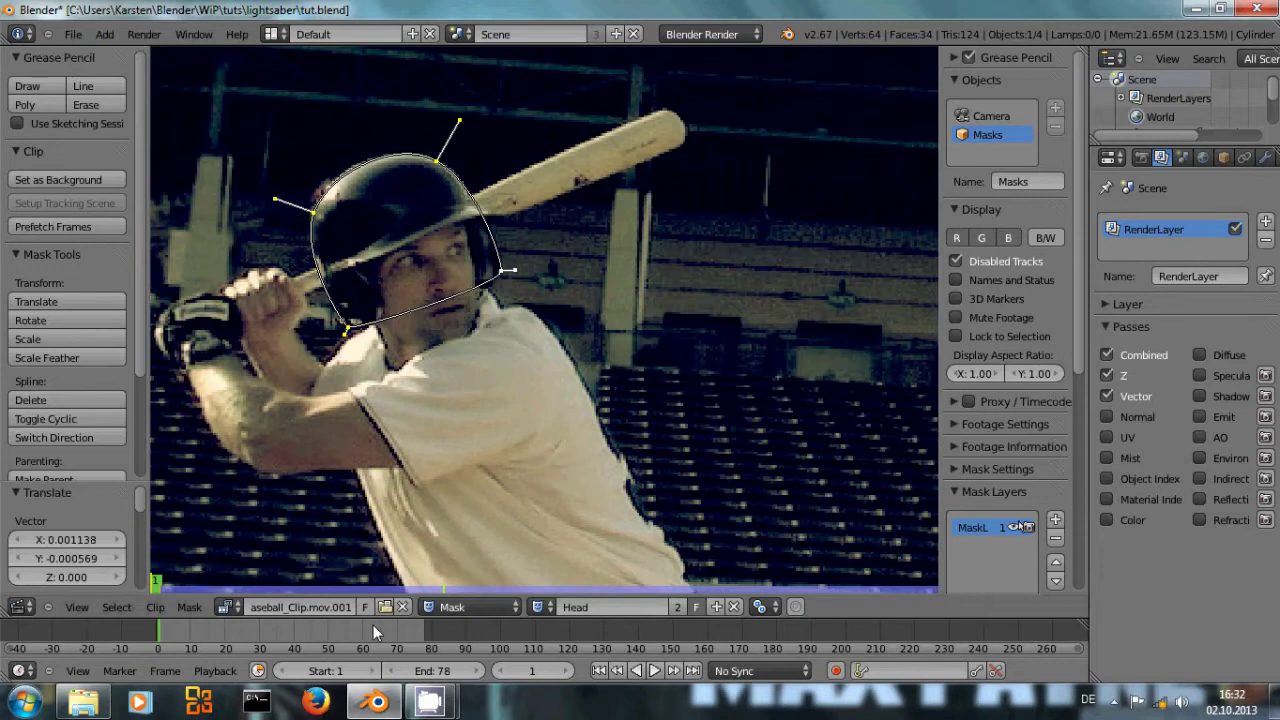
- Compare the mask on the first frames, then try to shift it on frame 3 by X -0.001138 and Y -0.004551
key("Left")
key("Right")
key("Right")
key("Left")
key("Right")
key("Right")
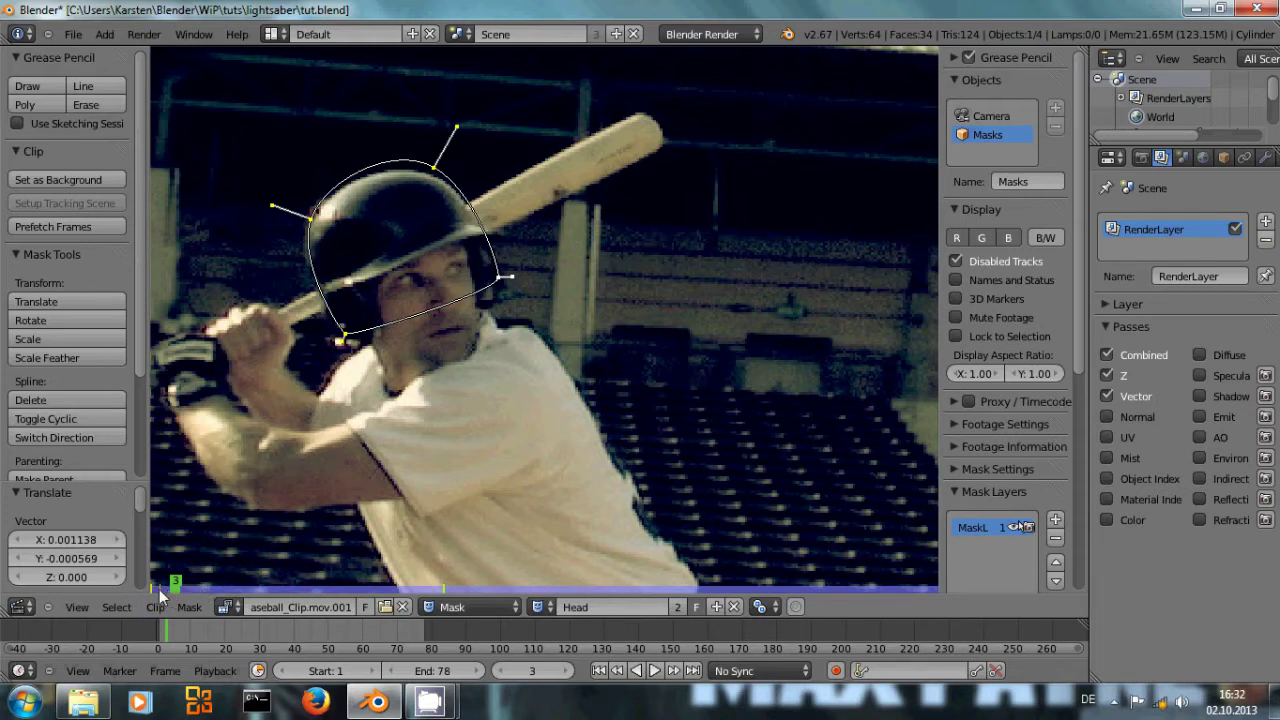
key("g")
left_click(443, 239)
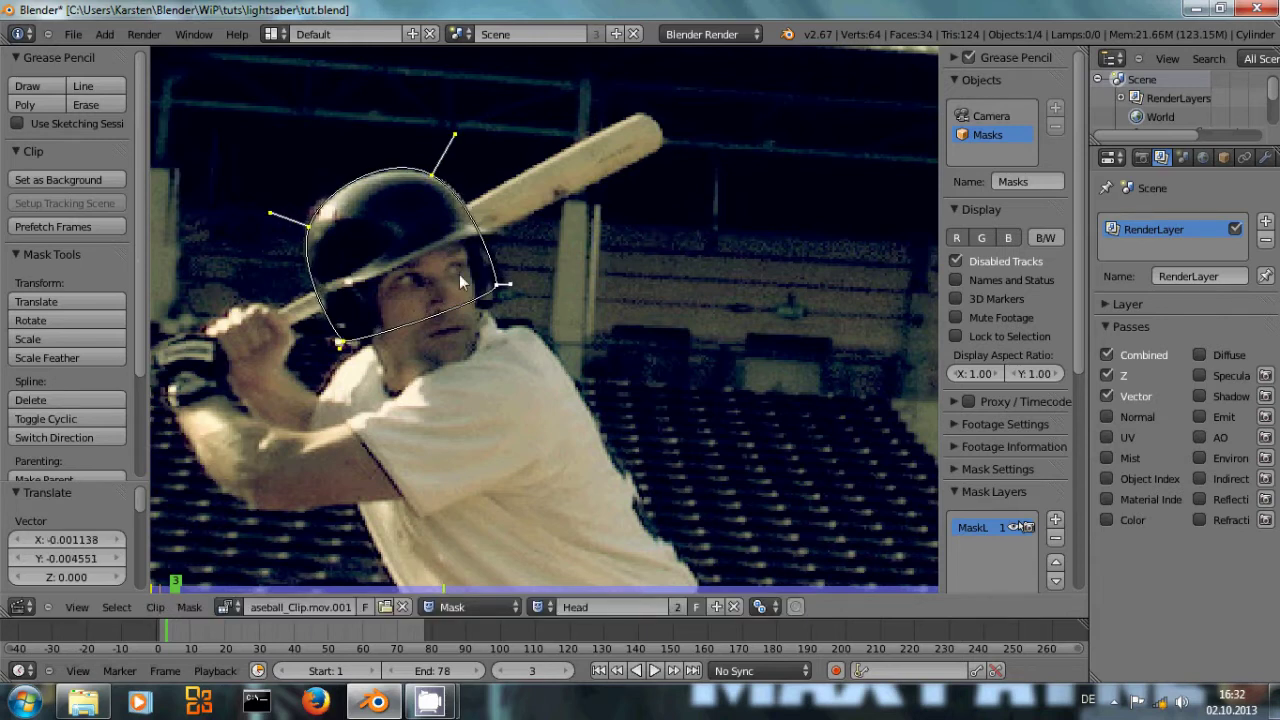
key("Right")
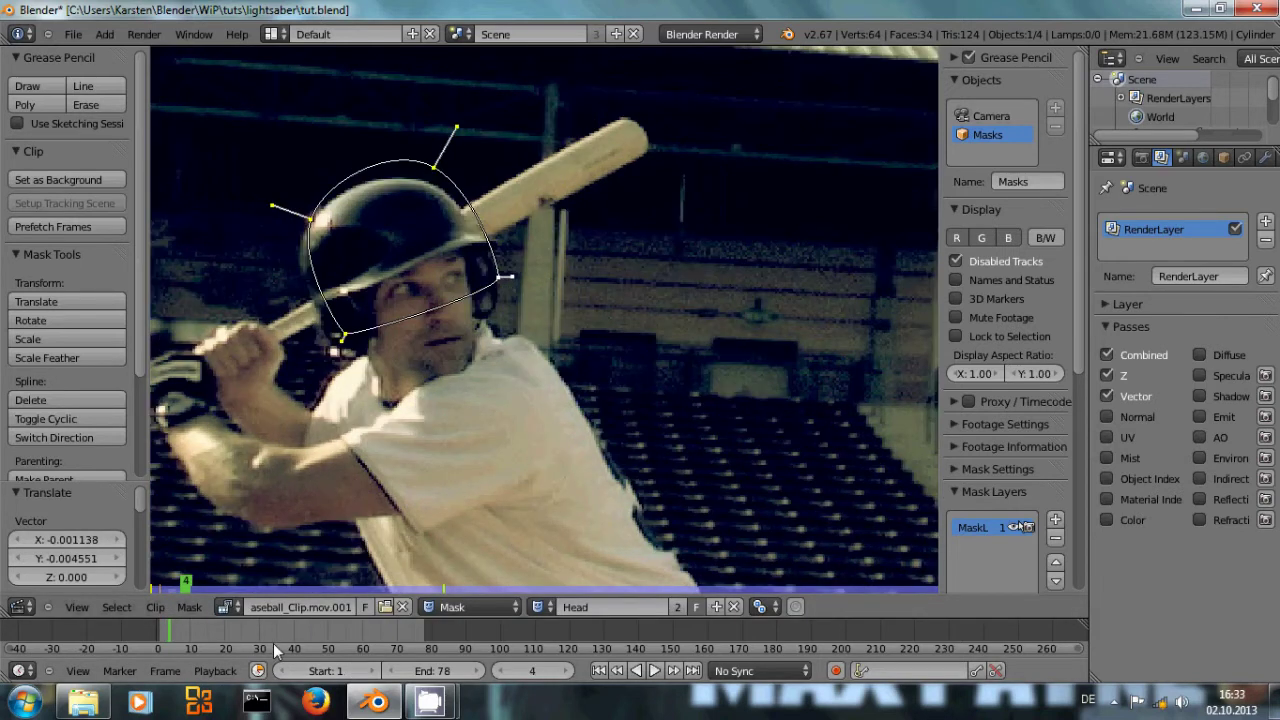
- Turn automatic keyframe insertion back on, move the mask on frame 3 by X 0.000569 and Y -0.005689, and compare it with the neighbouring frames
key("Left")
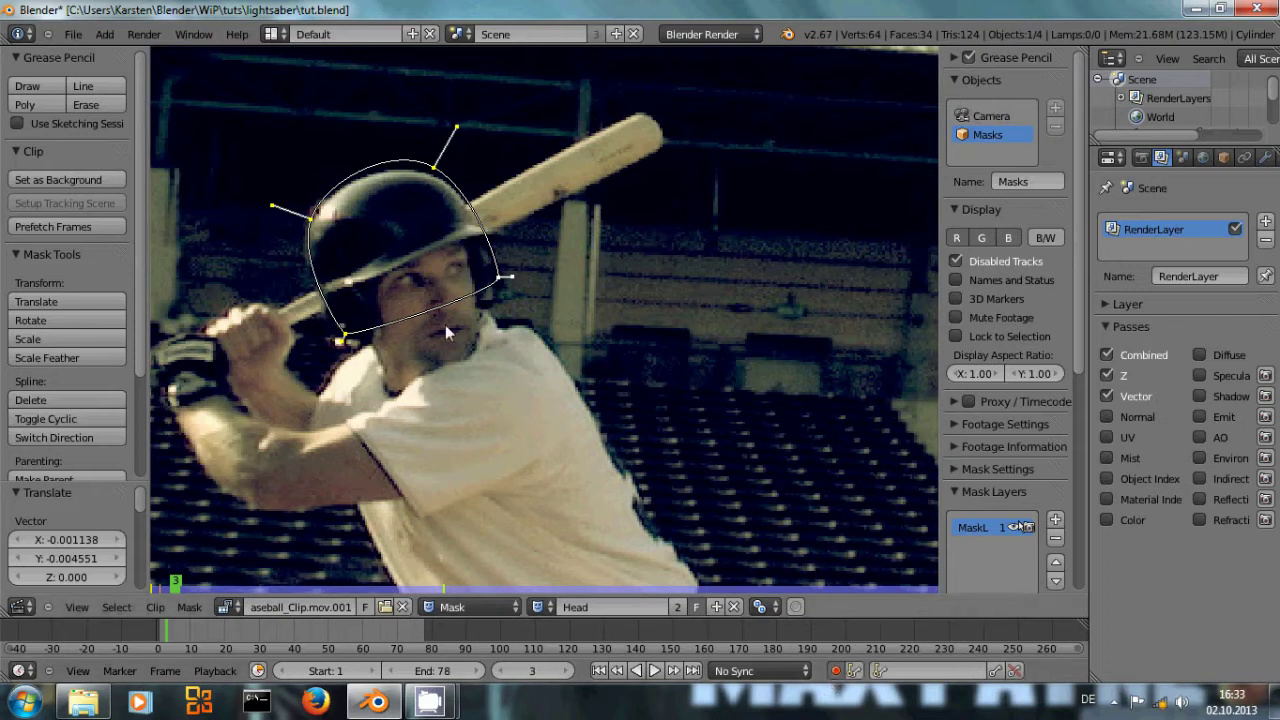
key("g")
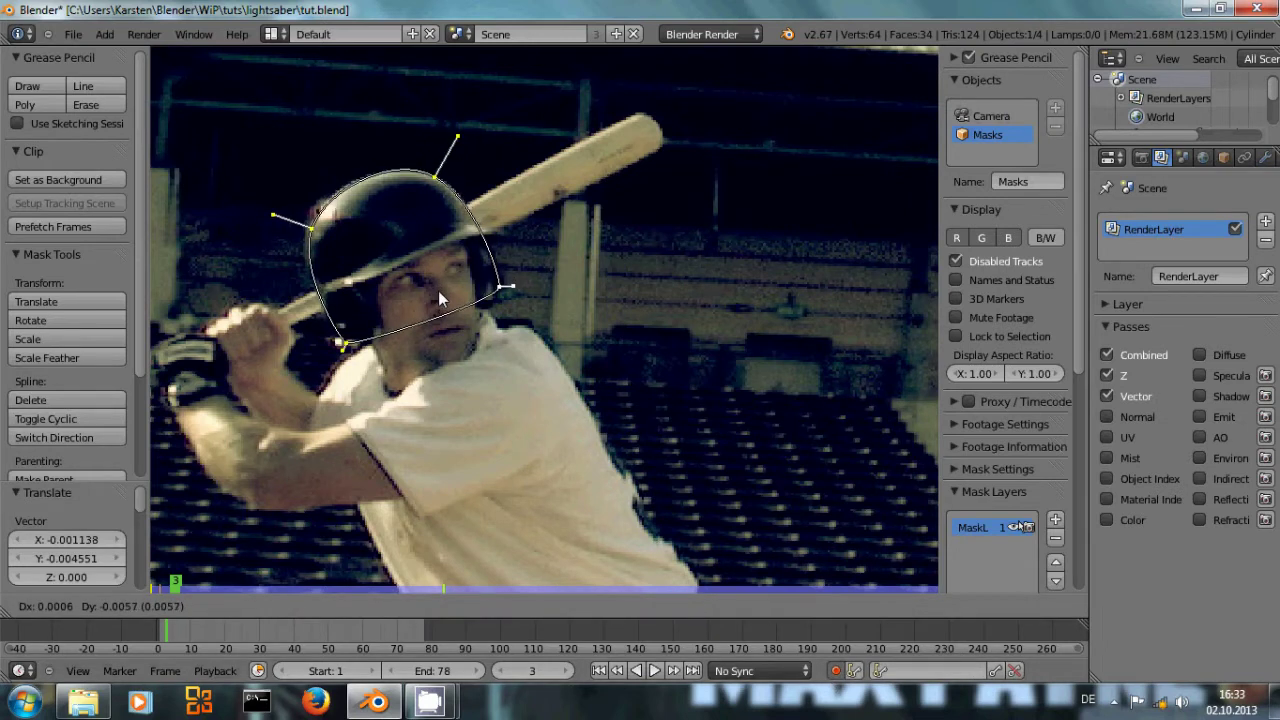
left_click(438, 290)
key("Right")
key("Left")
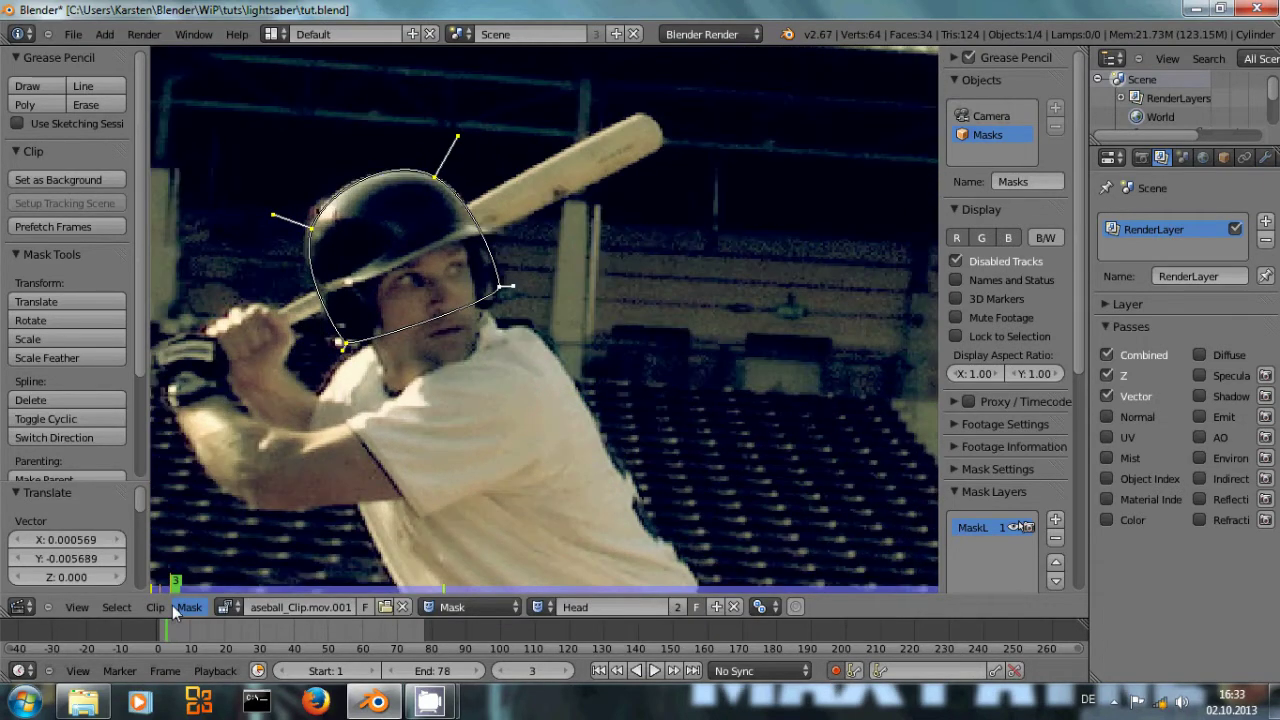
key("Left")
key("Left")
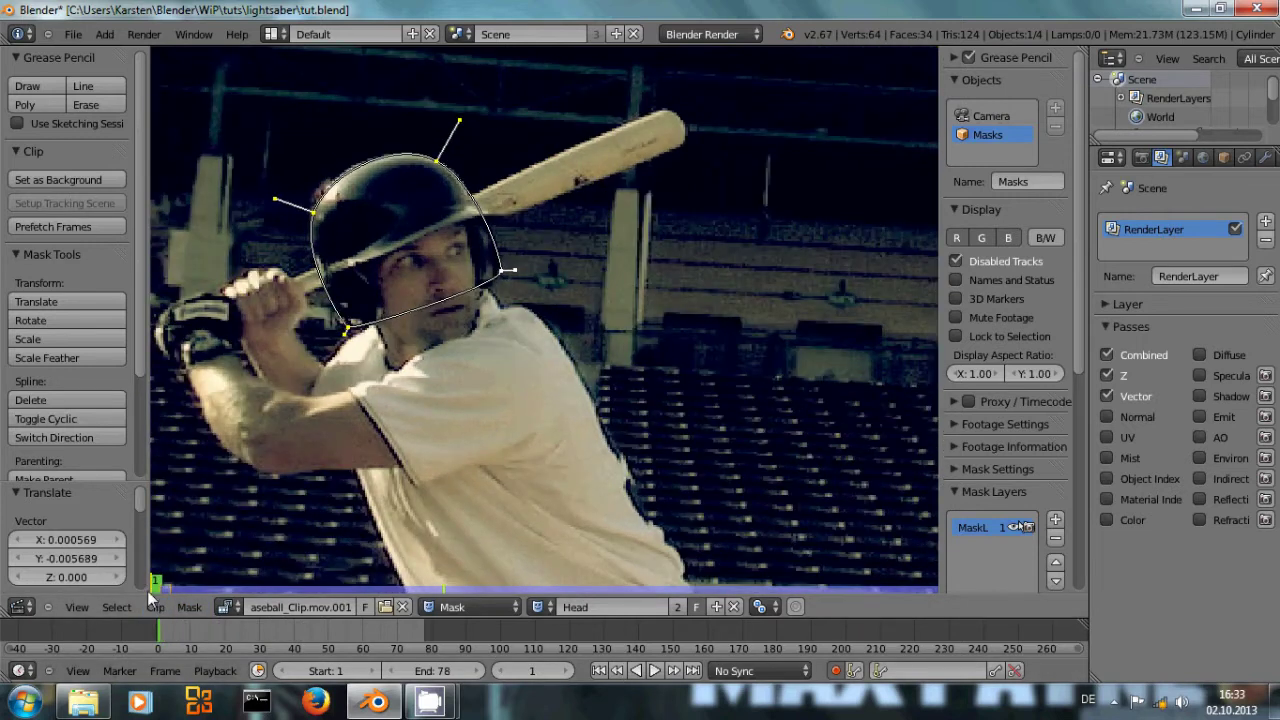
key("Right")
key("Right")
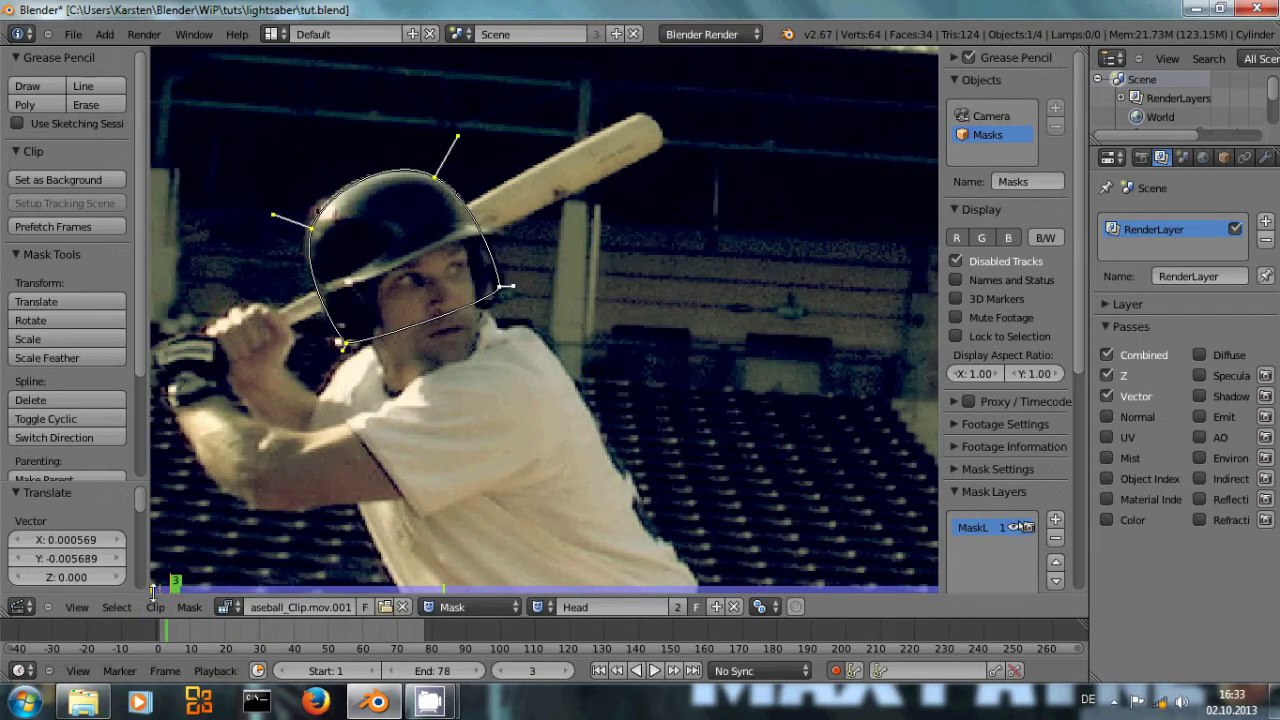
- On frame 4, move the mask by about X -0.0063 and Y -0.0057, and slide its upper and face-side points outward to fit the helmet
key("Right")
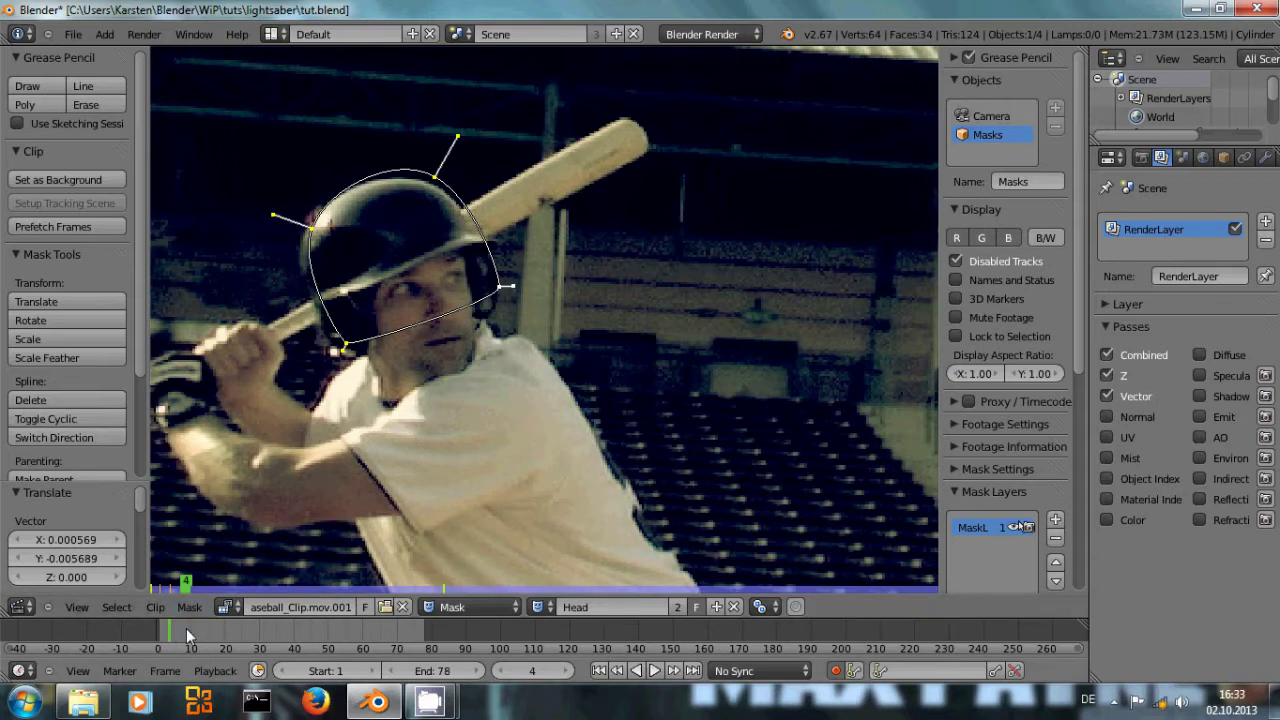
left_click(176, 632)
key("Left")
key("g")
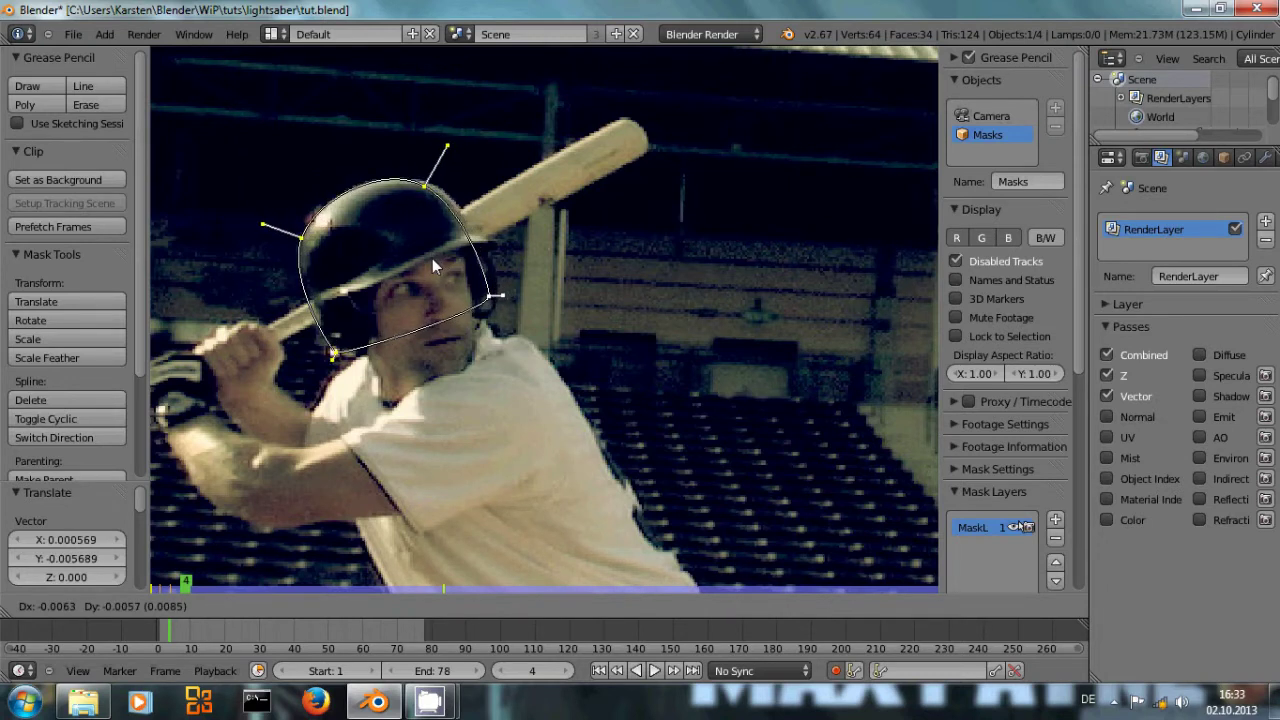
left_click(438, 250)
left_click_drag(425, 193, 433, 187)
left_click_drag(491, 298, 503, 300)
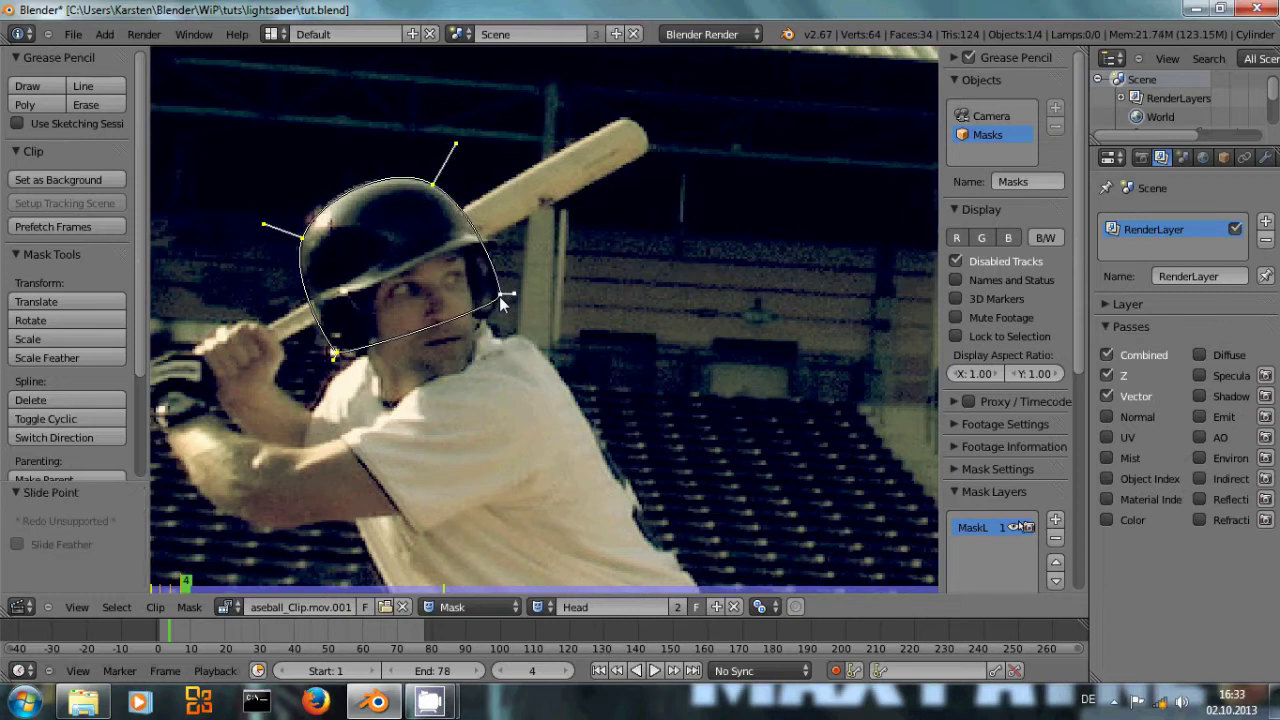
- Move the mask by X -0.001138, Y -0.004551 on frame 5 and by X -0.000569, Y -0.003413 on frame 6
key("Right")
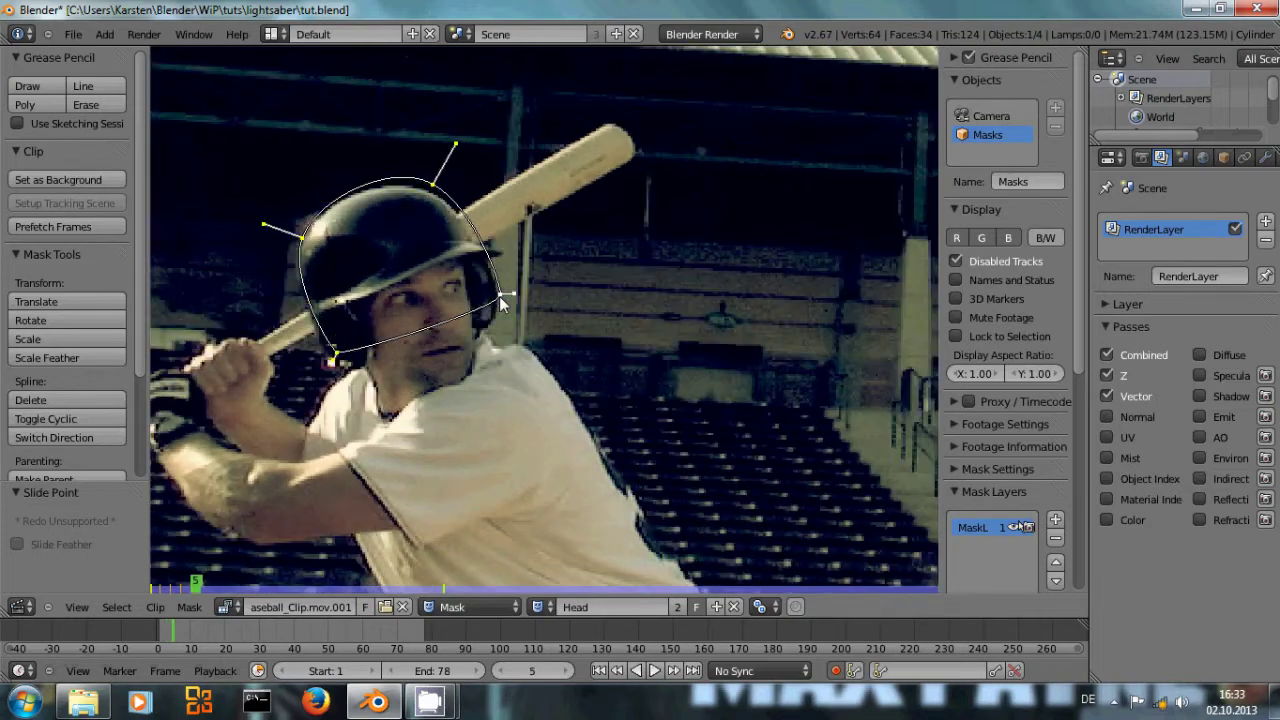
key("g")
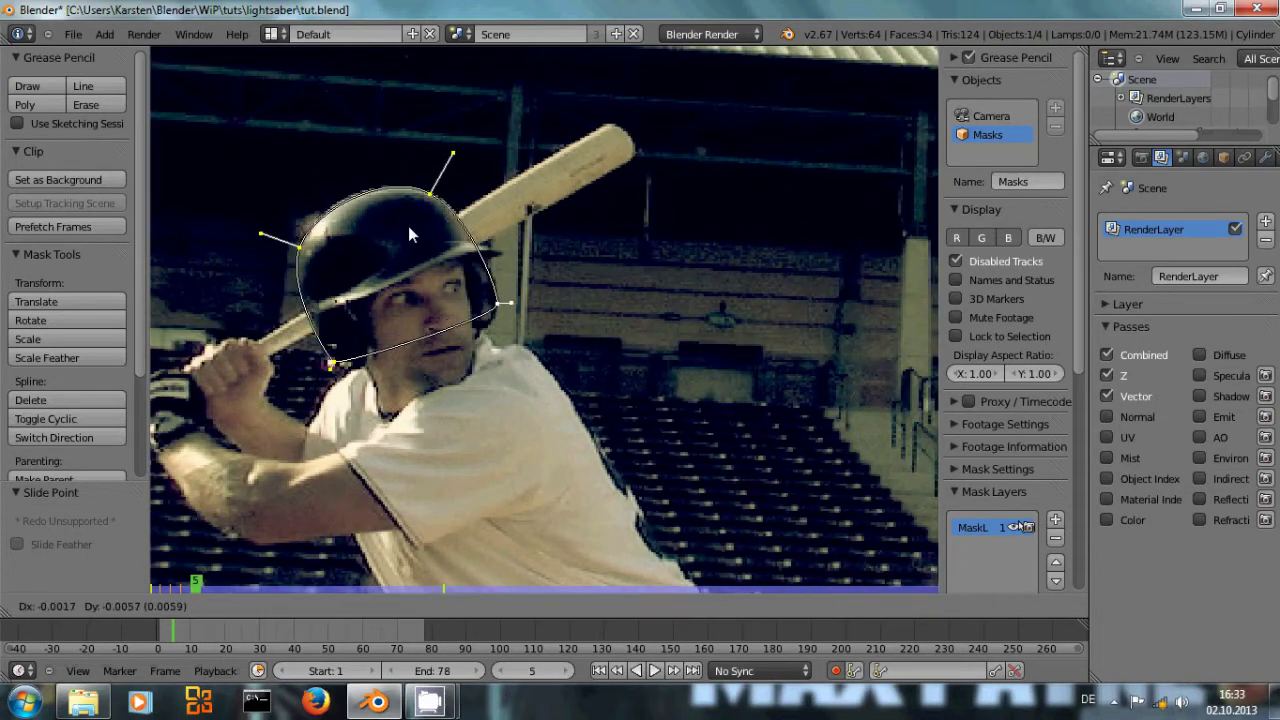
left_click(409, 232)
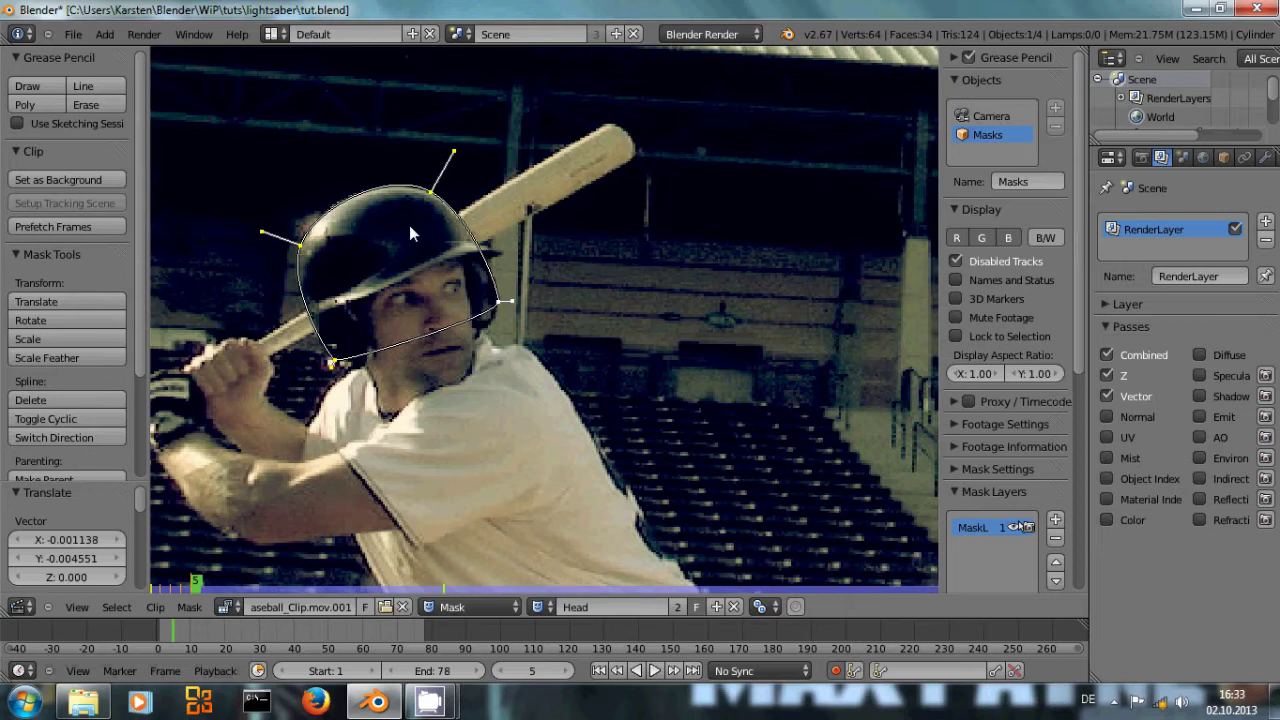
key("Right")
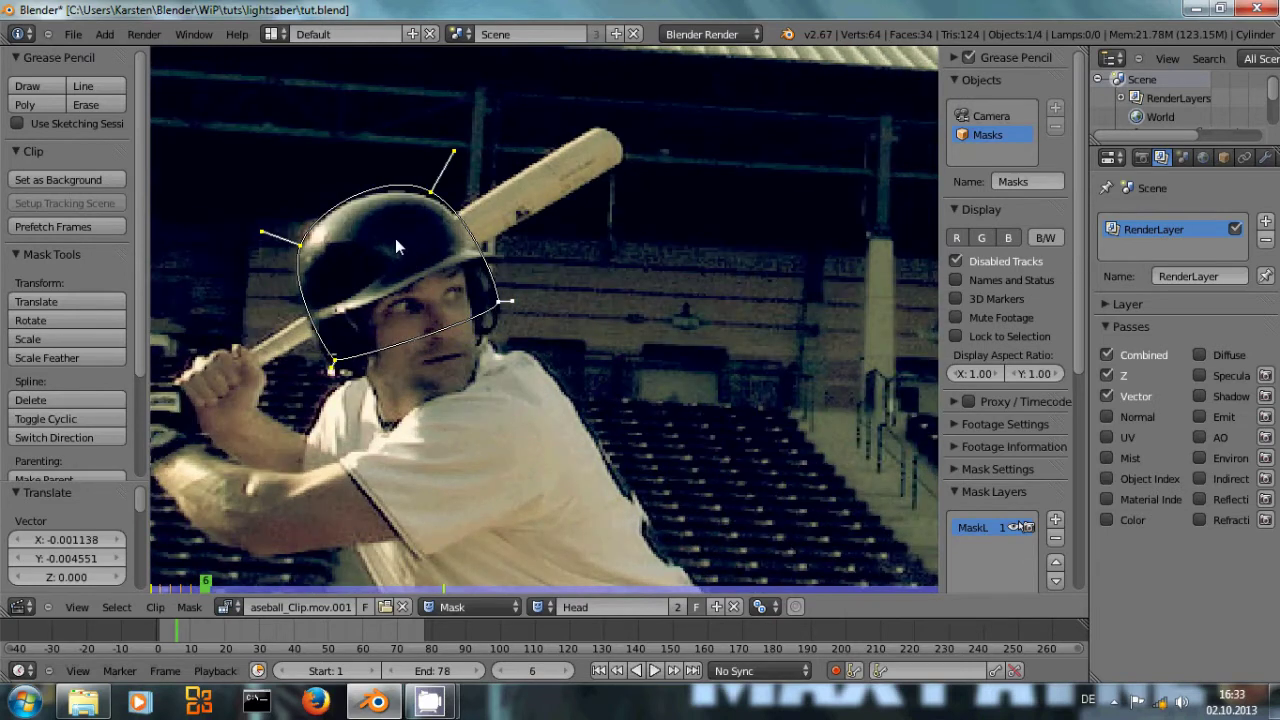
key("g")
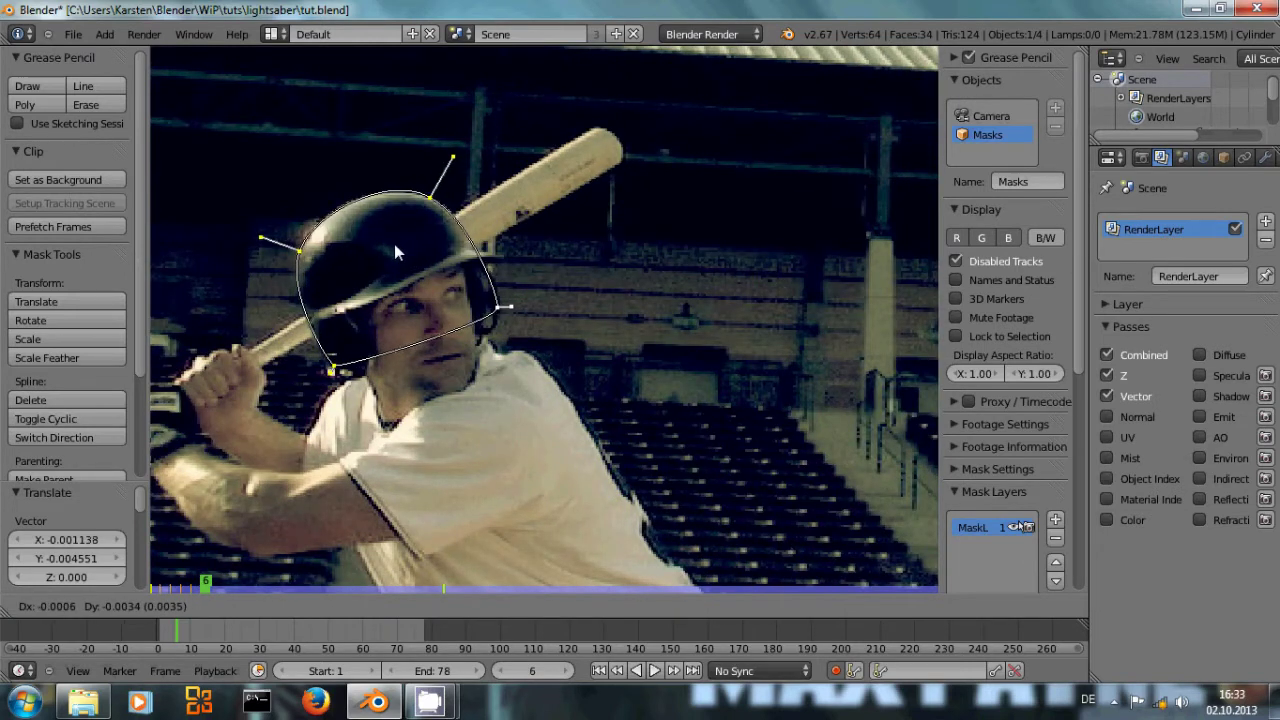
left_click(394, 244)
- Move the mask by X 0.004551, Y -0.000569 on frame 7 and by about X 0.0131 on frame 8
key("Right")
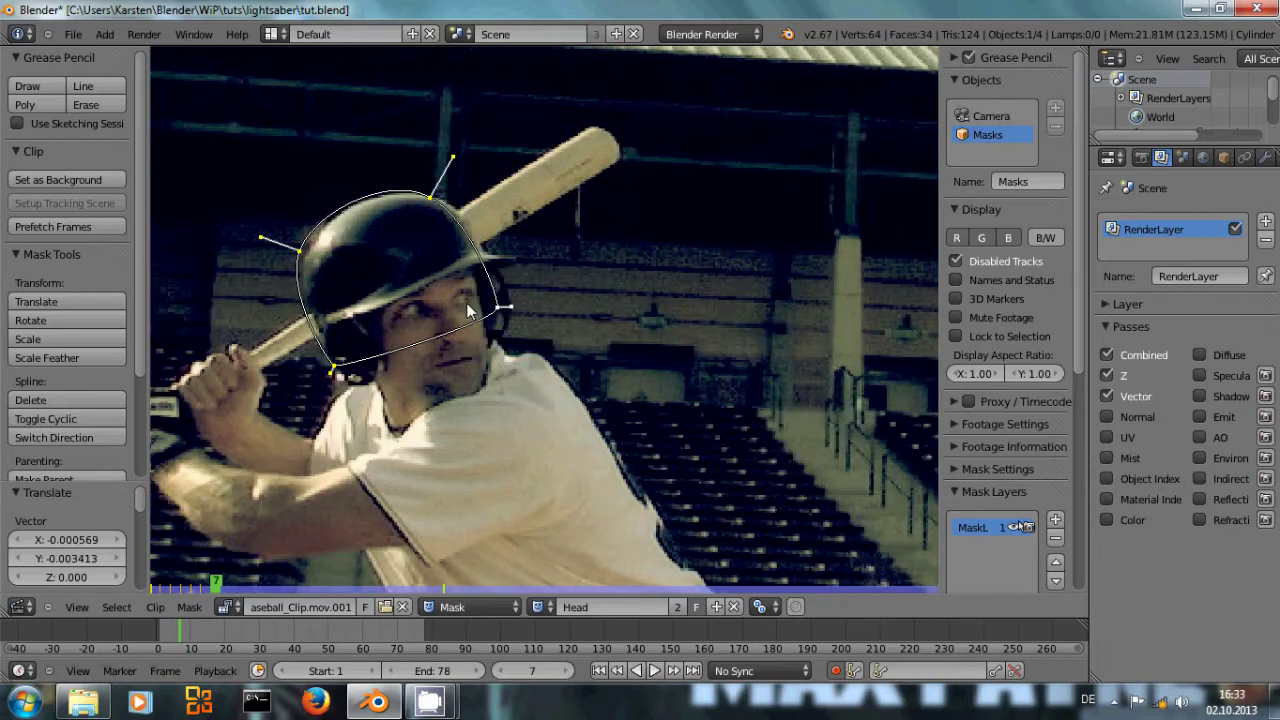
key("g")
left_click(376, 254)
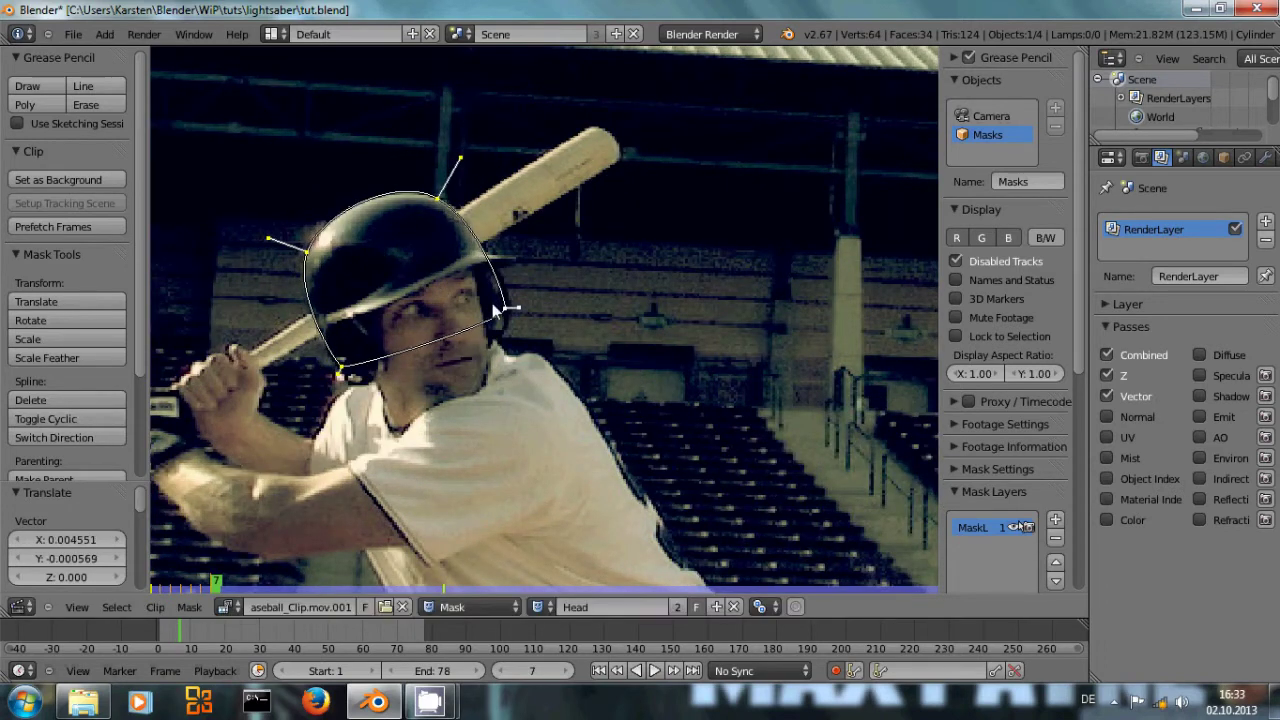
key("Right")
key("g")
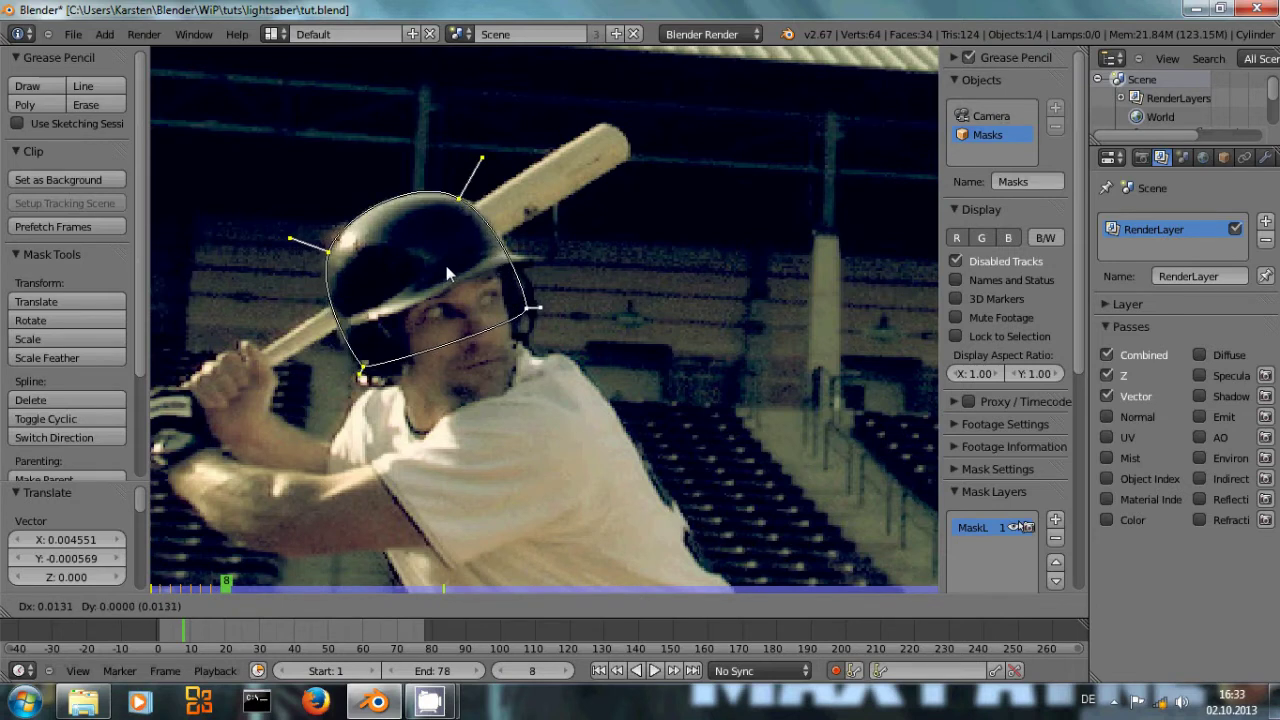
left_click(446, 266)
- Reshape the mask on frame 8 by sliding its face-side, upper and rear lower points and feather handles to fit the helmet
left_click(518, 272)
left_click_drag(528, 306, 541, 304)
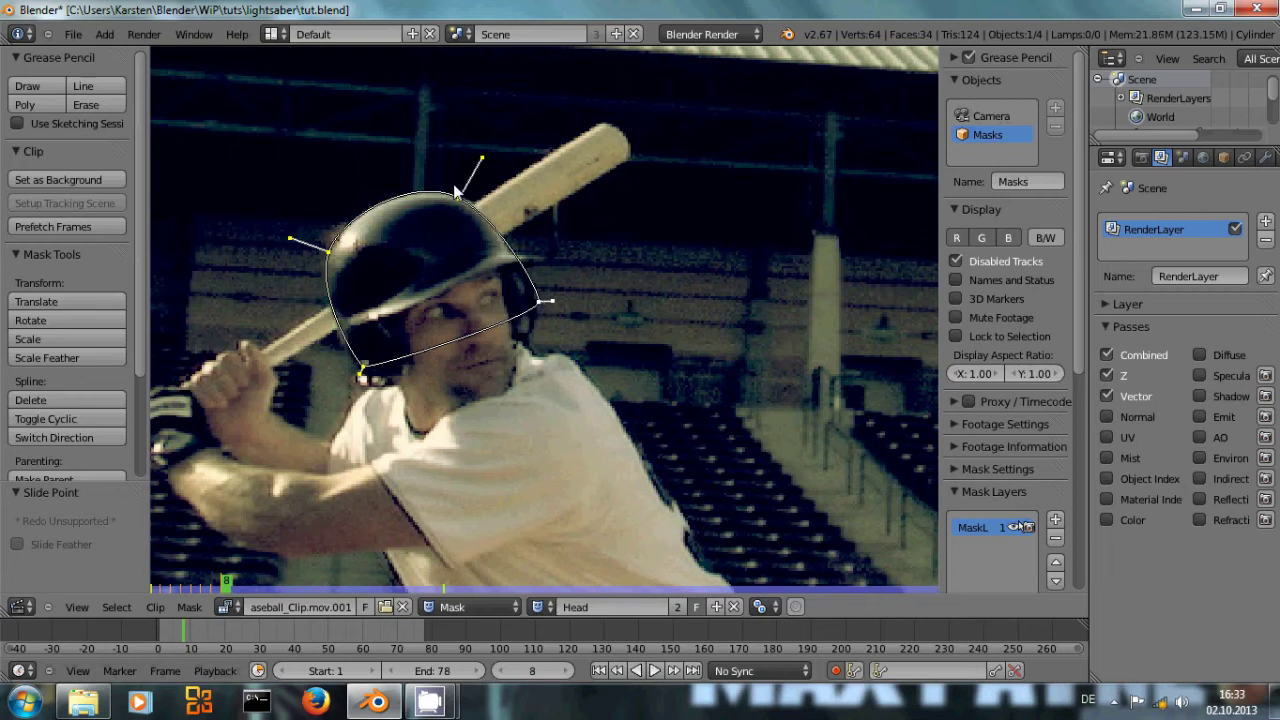
left_click_drag(486, 156, 481, 154)
left_click_drag(462, 205, 463, 198)
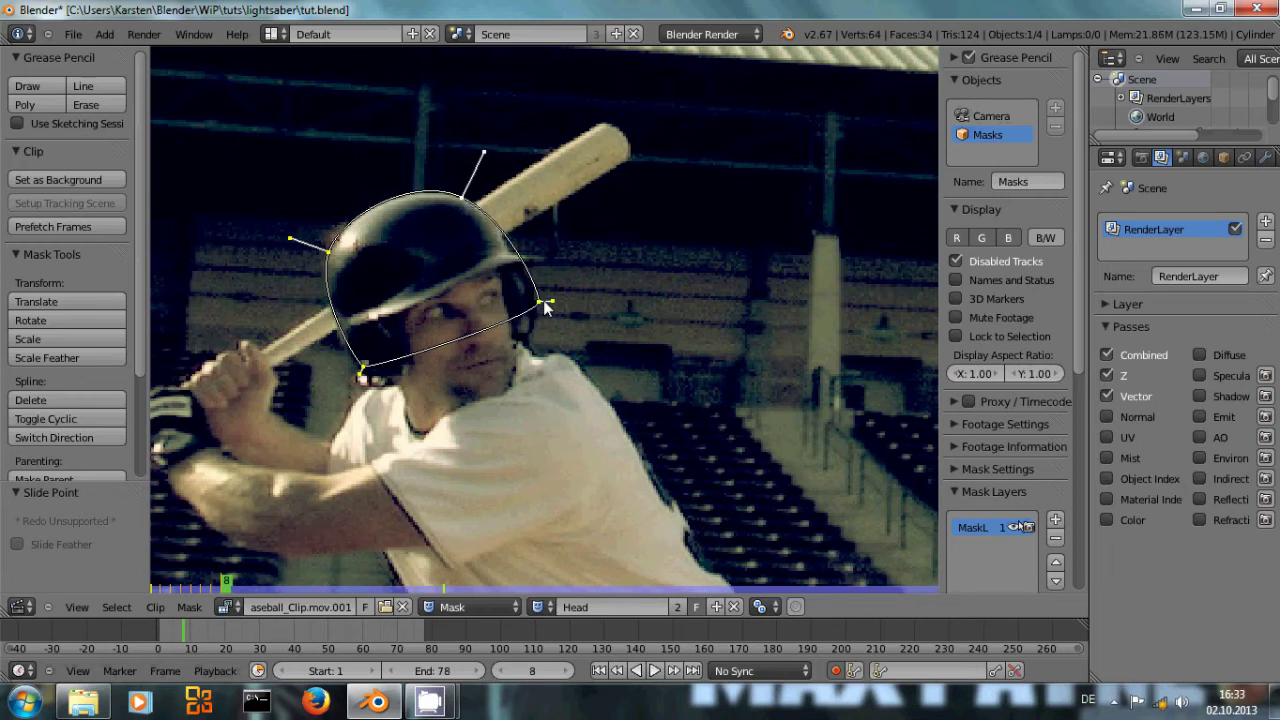
left_click_drag(552, 301, 540, 306)
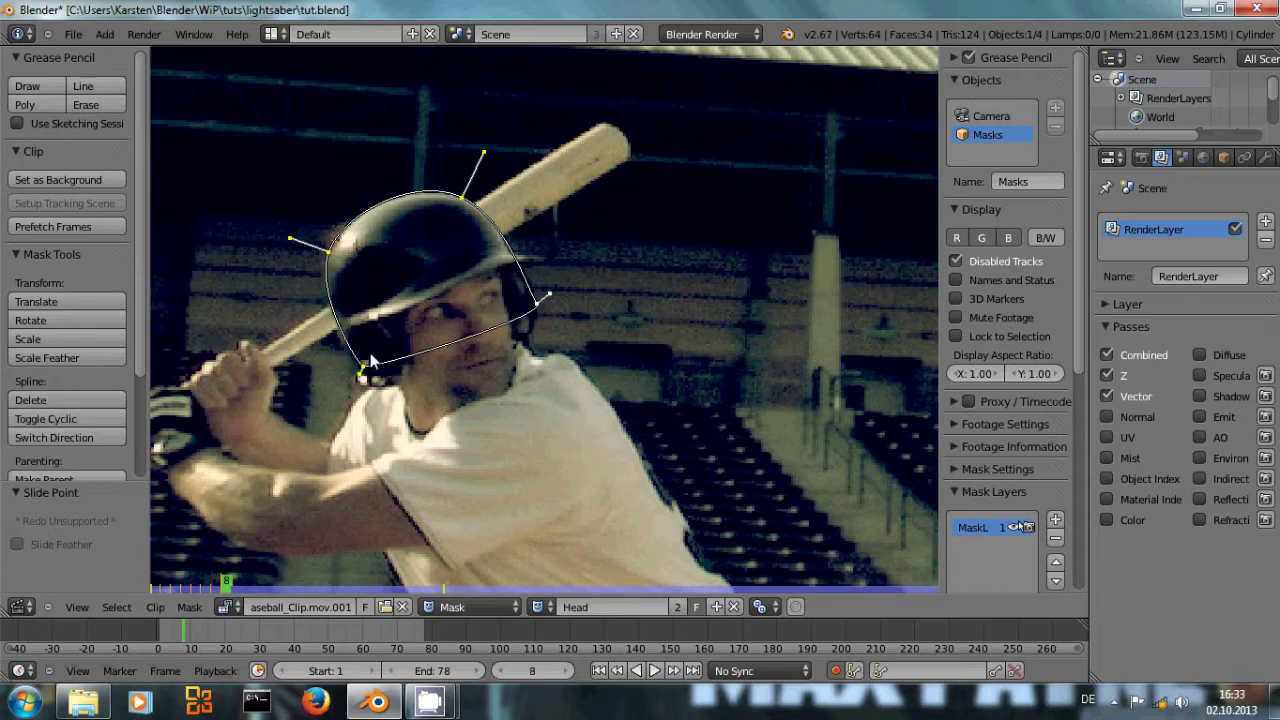
left_click_drag(362, 372, 359, 378)
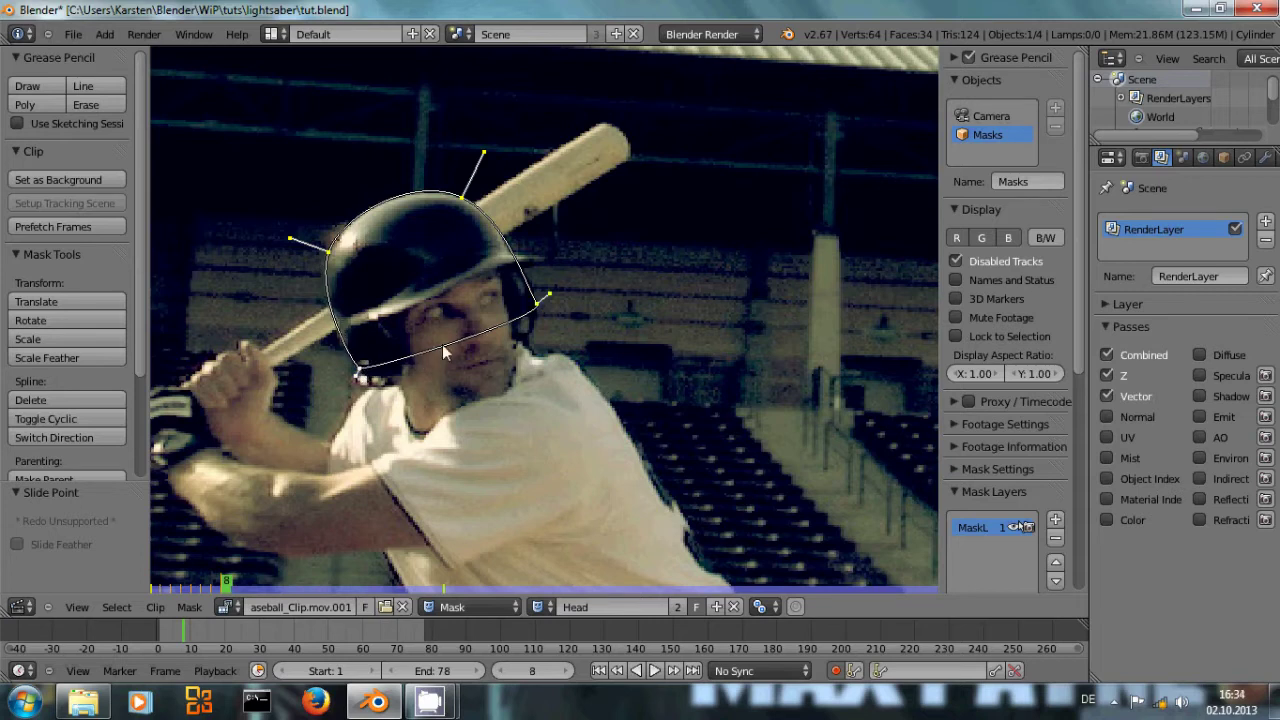
- Move the mask by X 0.02048, Y -0.003413 on frame 9 and by X 0.02617, Y -0.002276 on frame 10
key("Right")
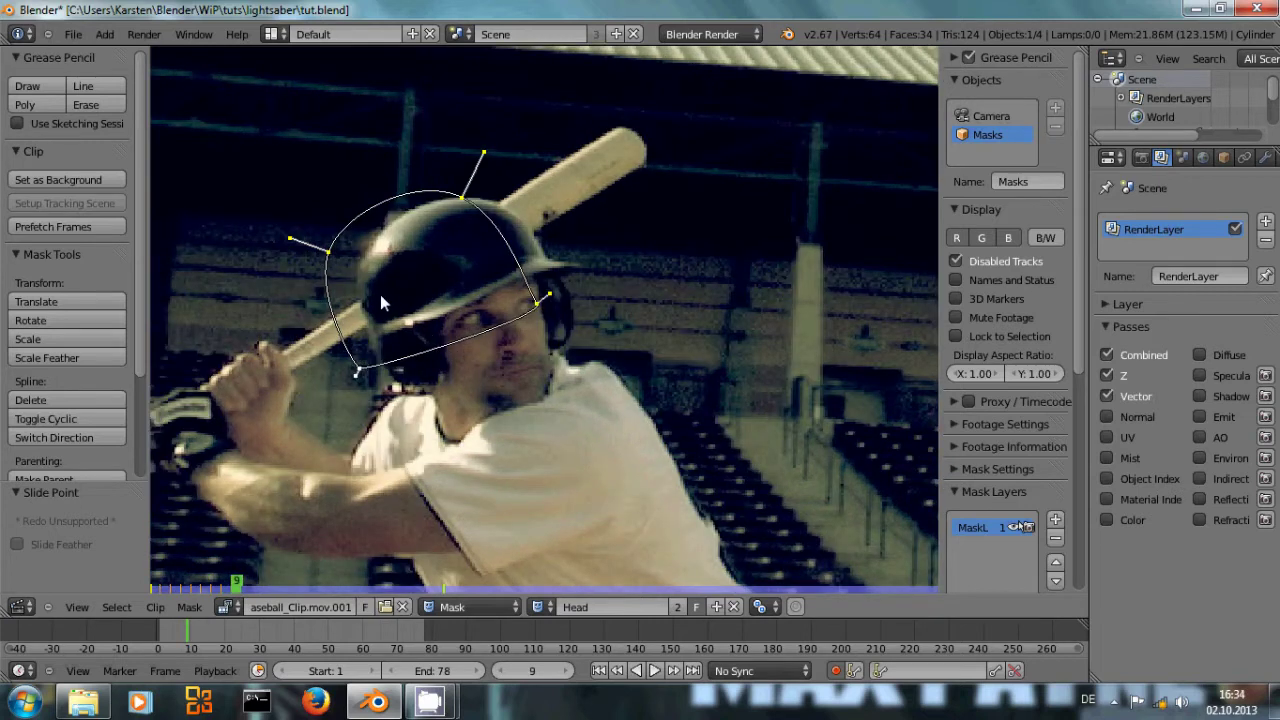
key("g")
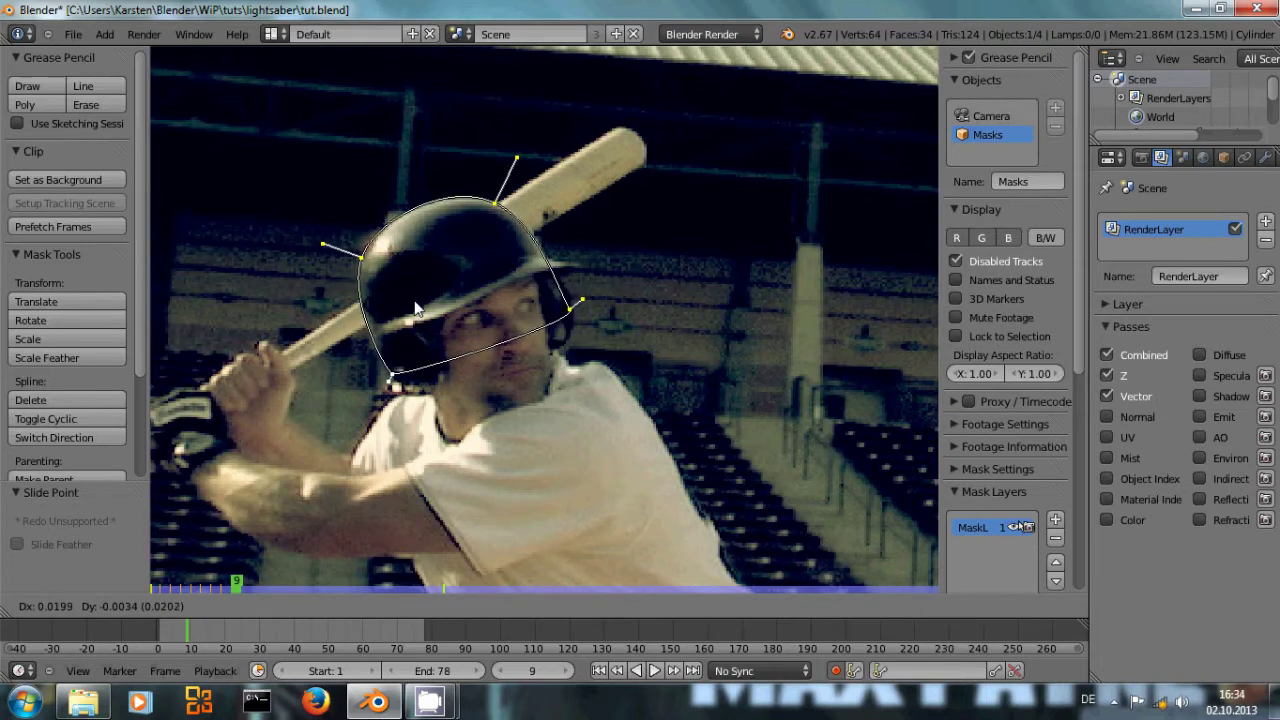
left_click(415, 308)
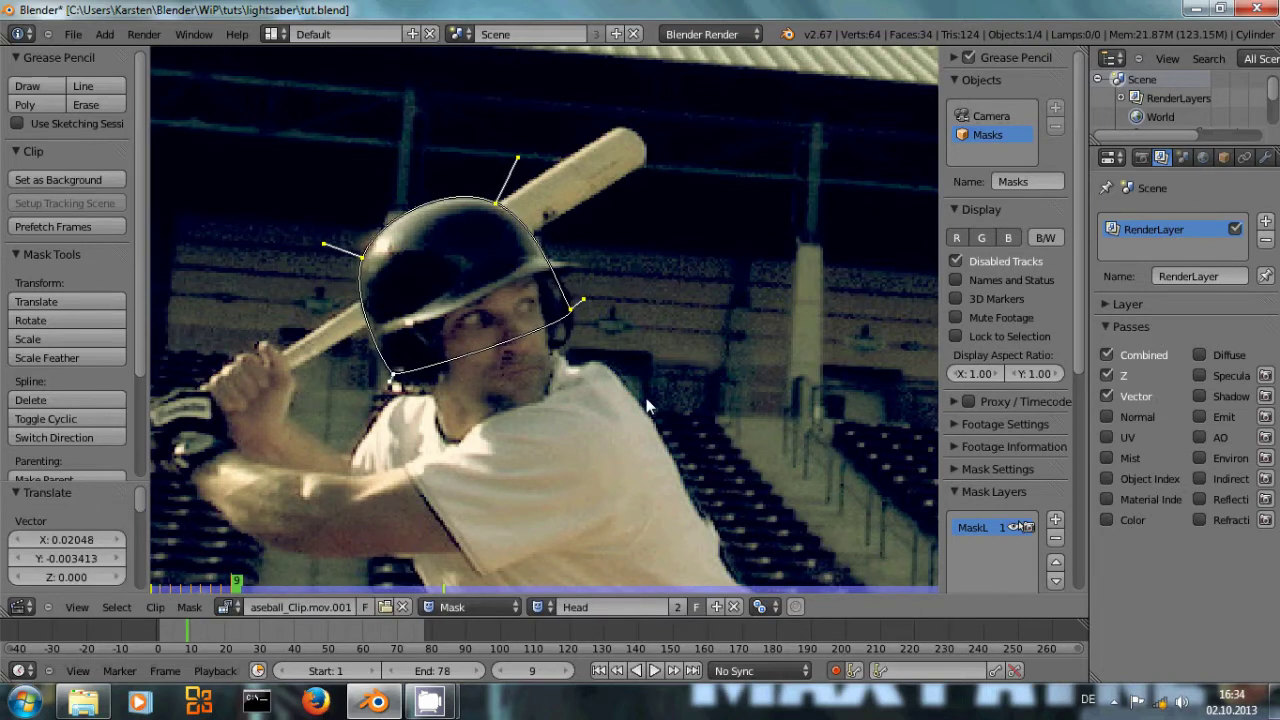
key("Right")
key("g")
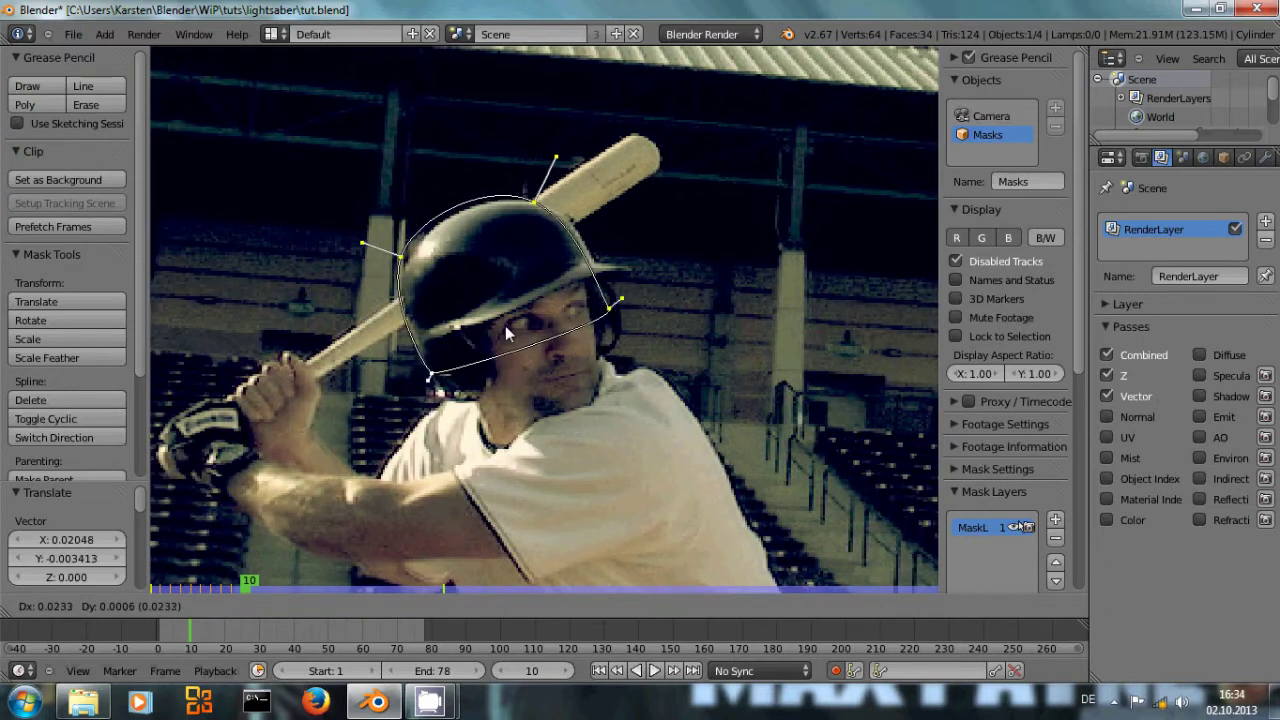
left_click(507, 330)
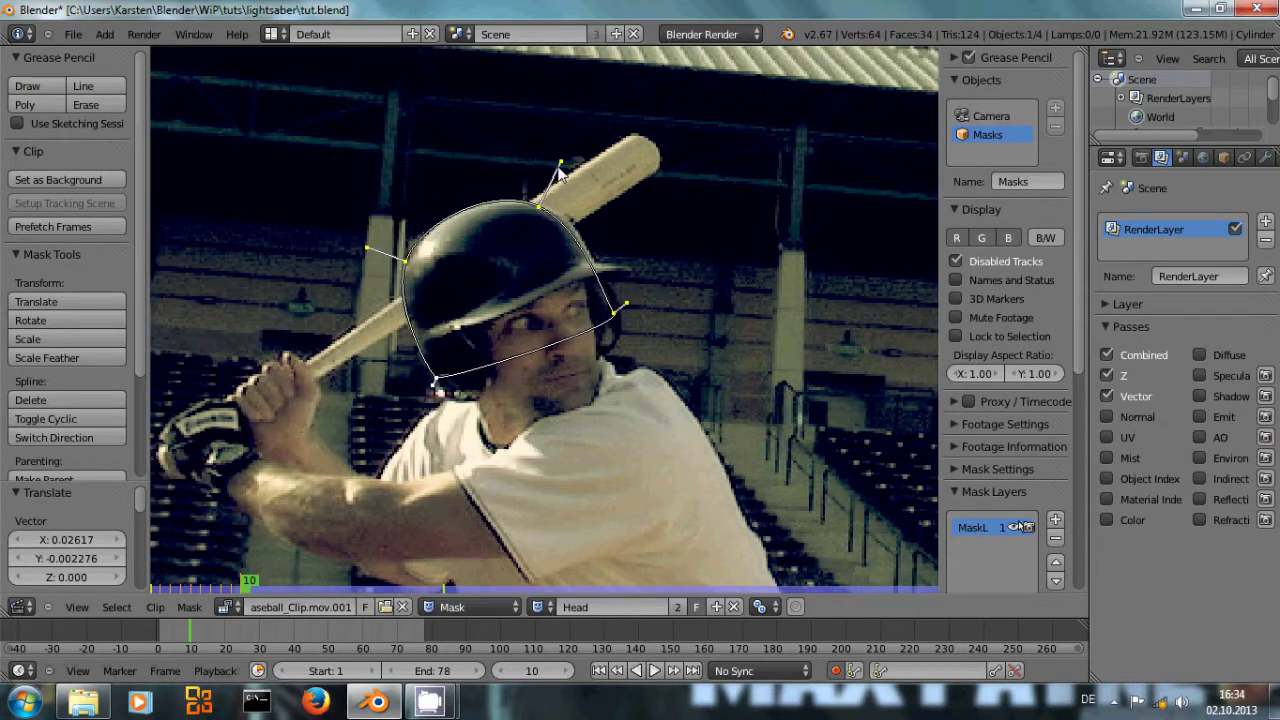
- Reshape the mask on frame 10 by adjusting the face-side corner point and moving the upper point by X 0.001707 and Y 0.001707
key("g")
left_click(630, 306)
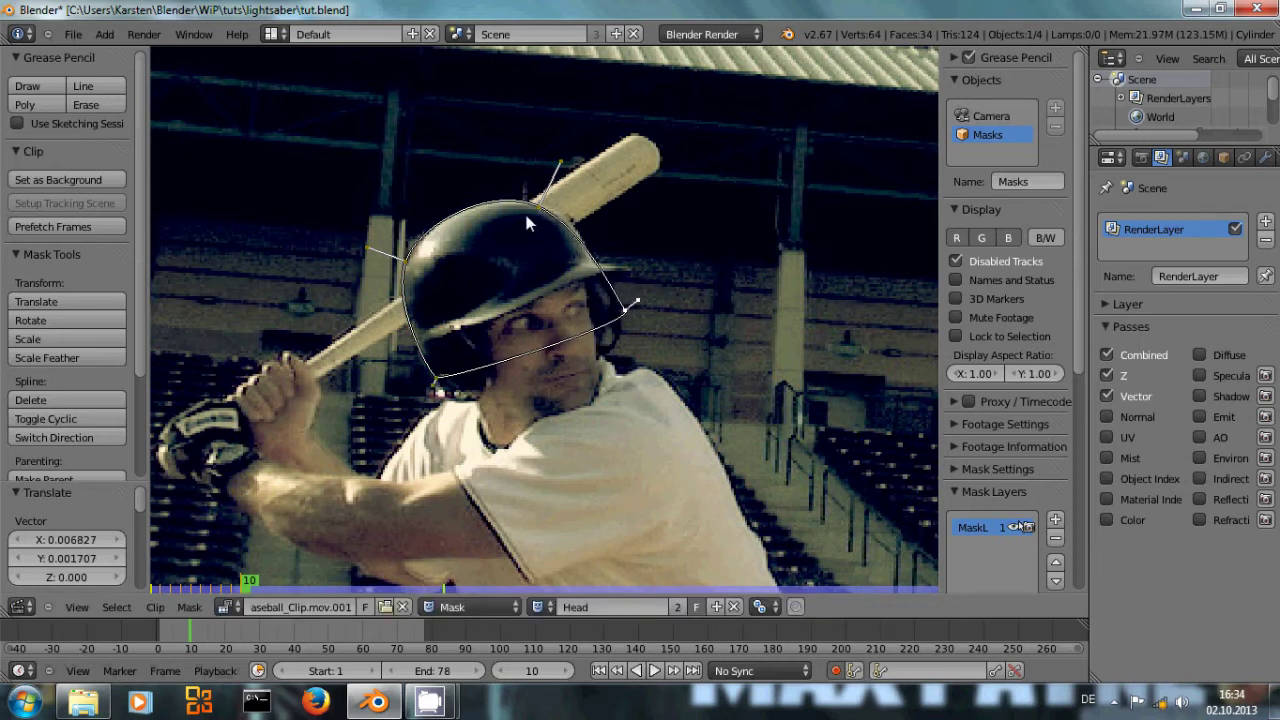
left_click(560, 163, "shift")
left_click_drag(560, 163, 556, 157)
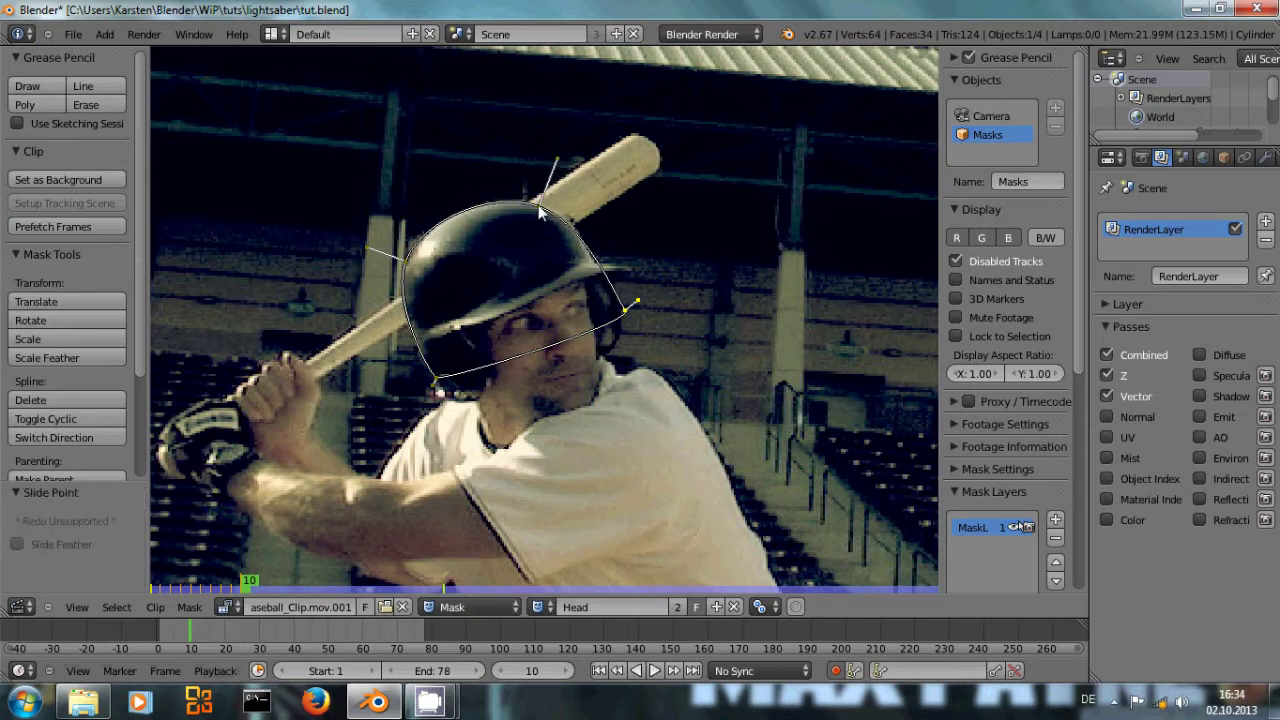
key("g")
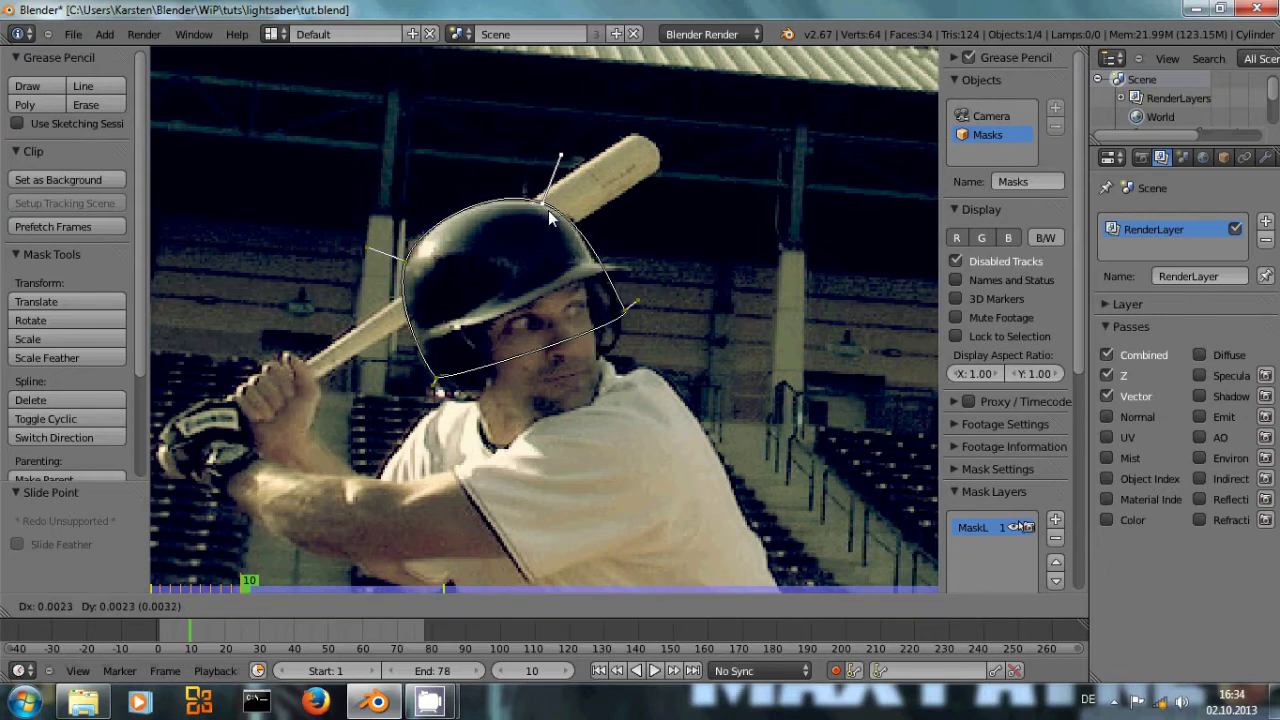
left_click(547, 211)
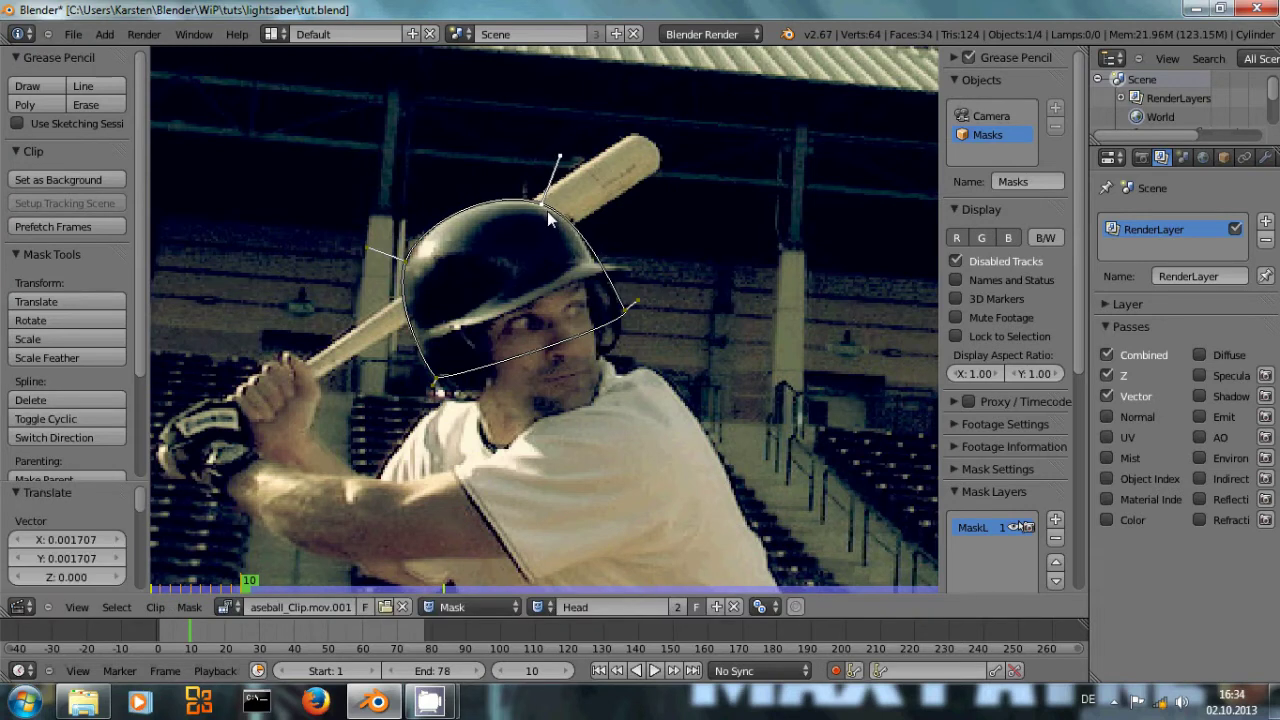
key("g")
left_click(622, 319)
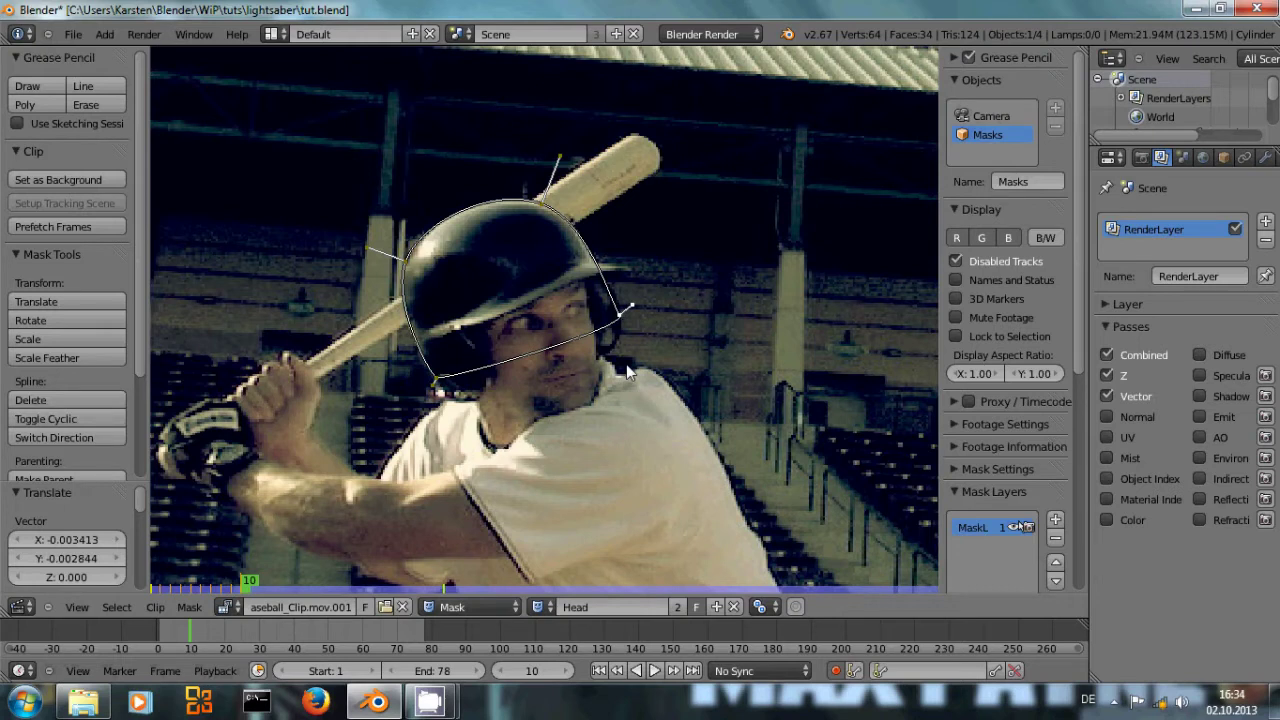
- Move the whole mask by X 0.03300 on frame 11 so it covers the helmet
key("Right")
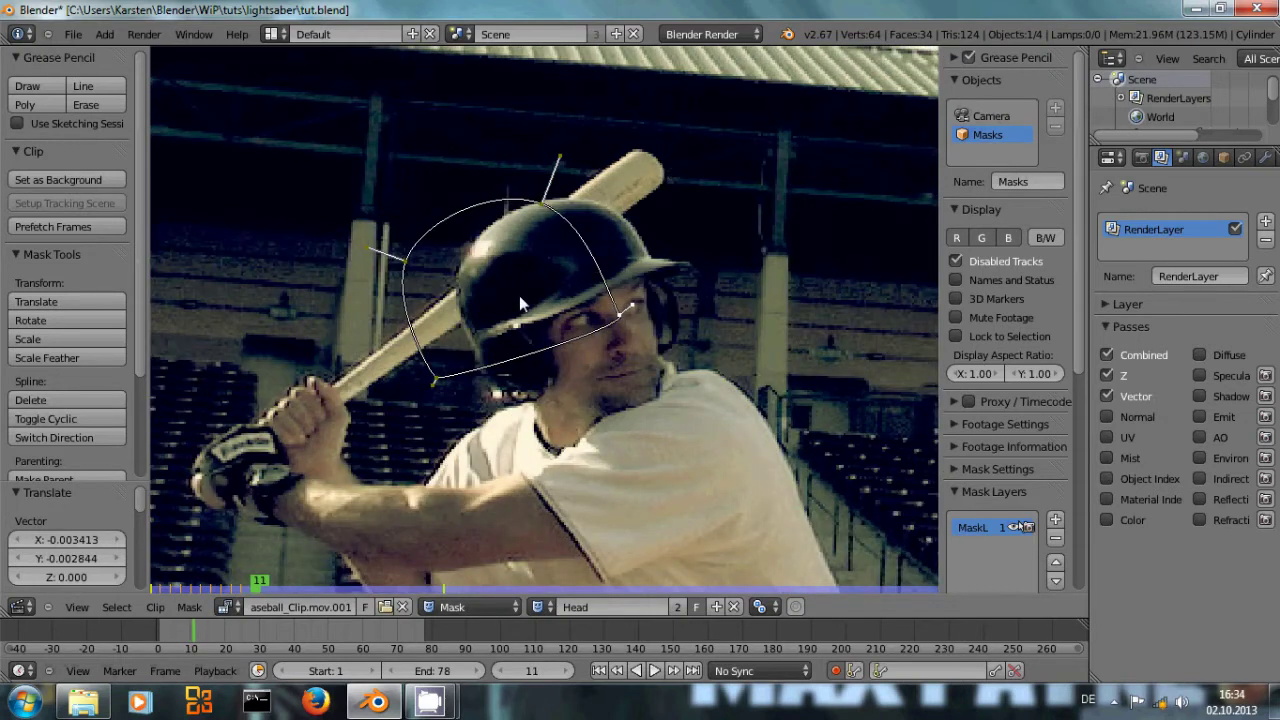
key("a")
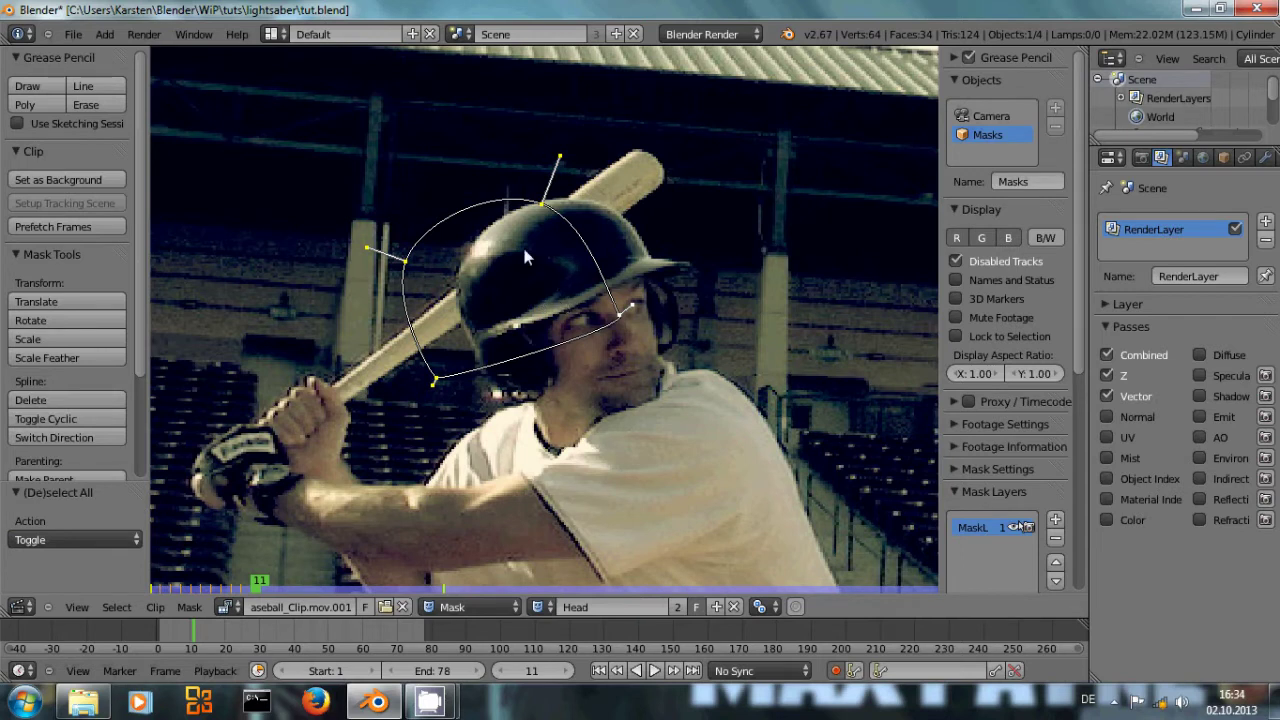
key("g")
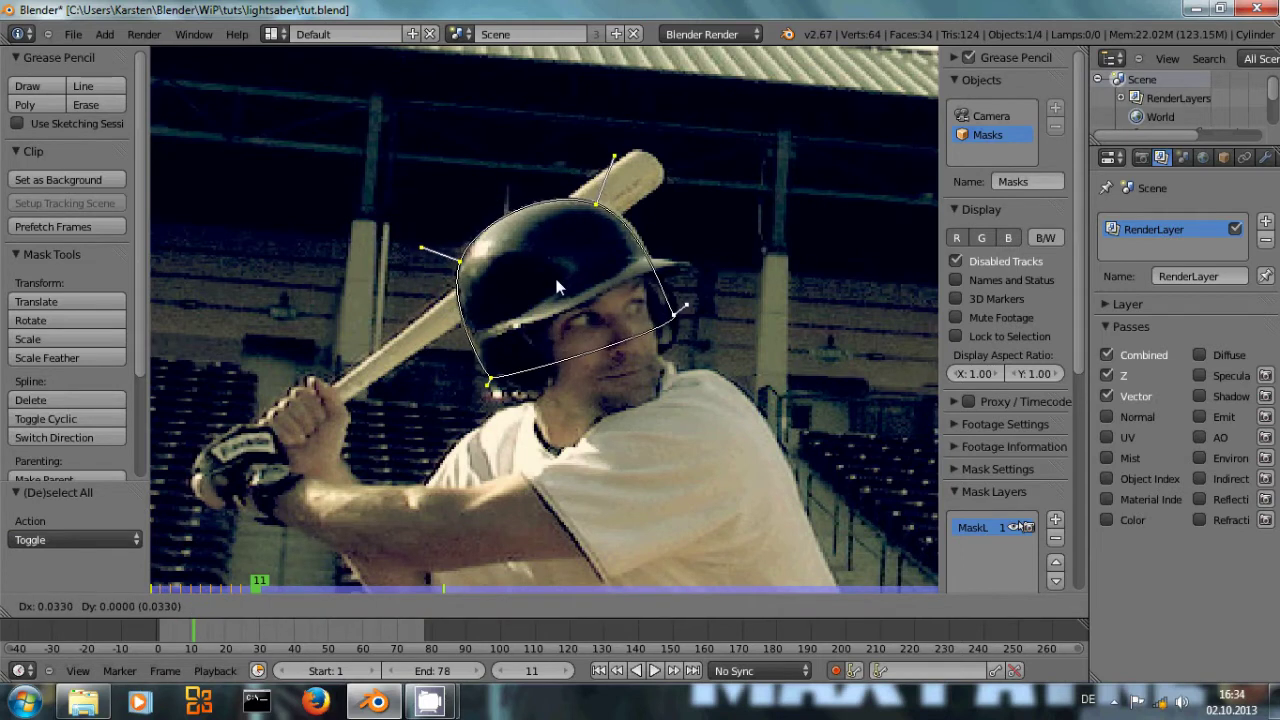
left_click(559, 287)
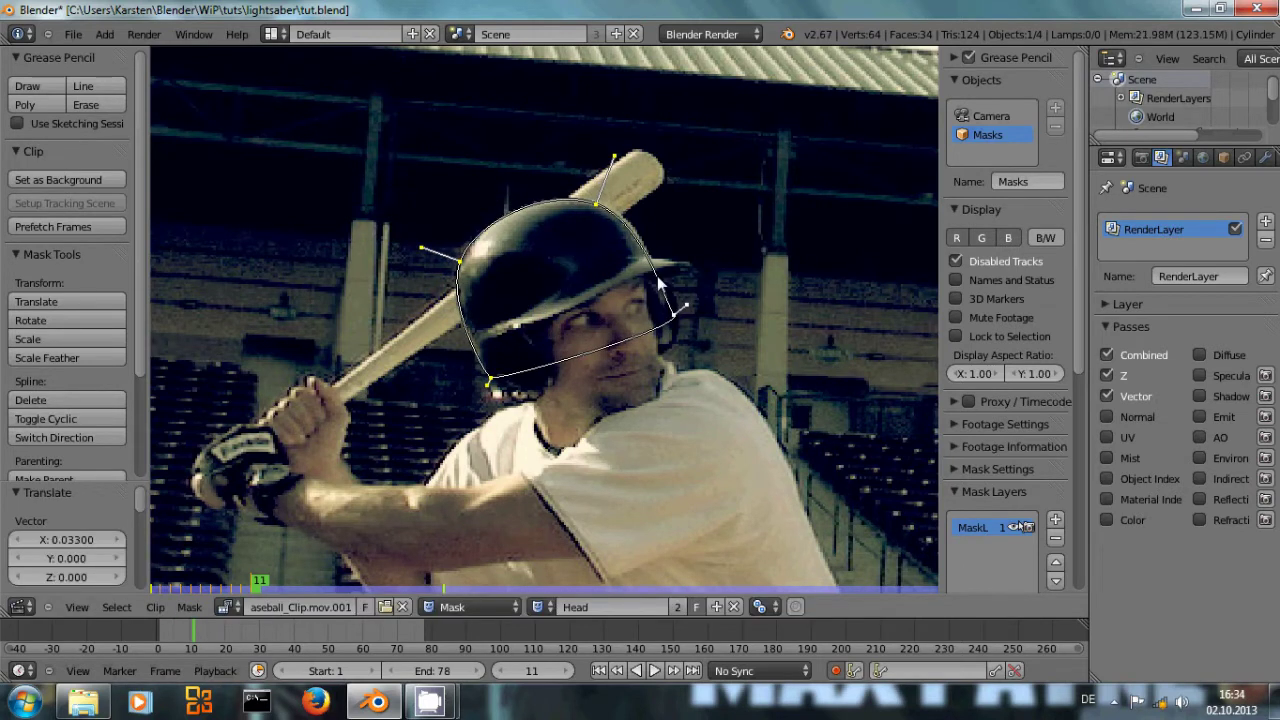
- On frame 11, move the upper mask point by X 0.002276, Y 0.001138 and the face-side corner point by X 0.001707, Y 0.001138
left_click(595, 205)
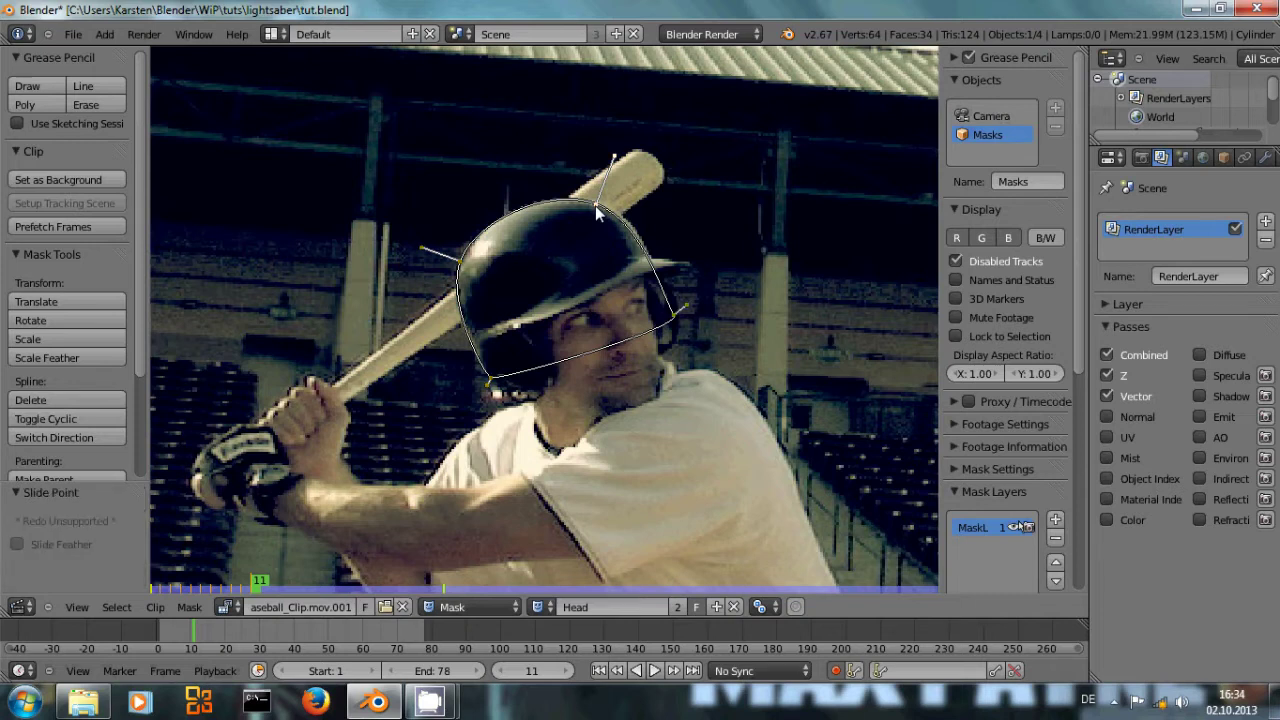
key("g")
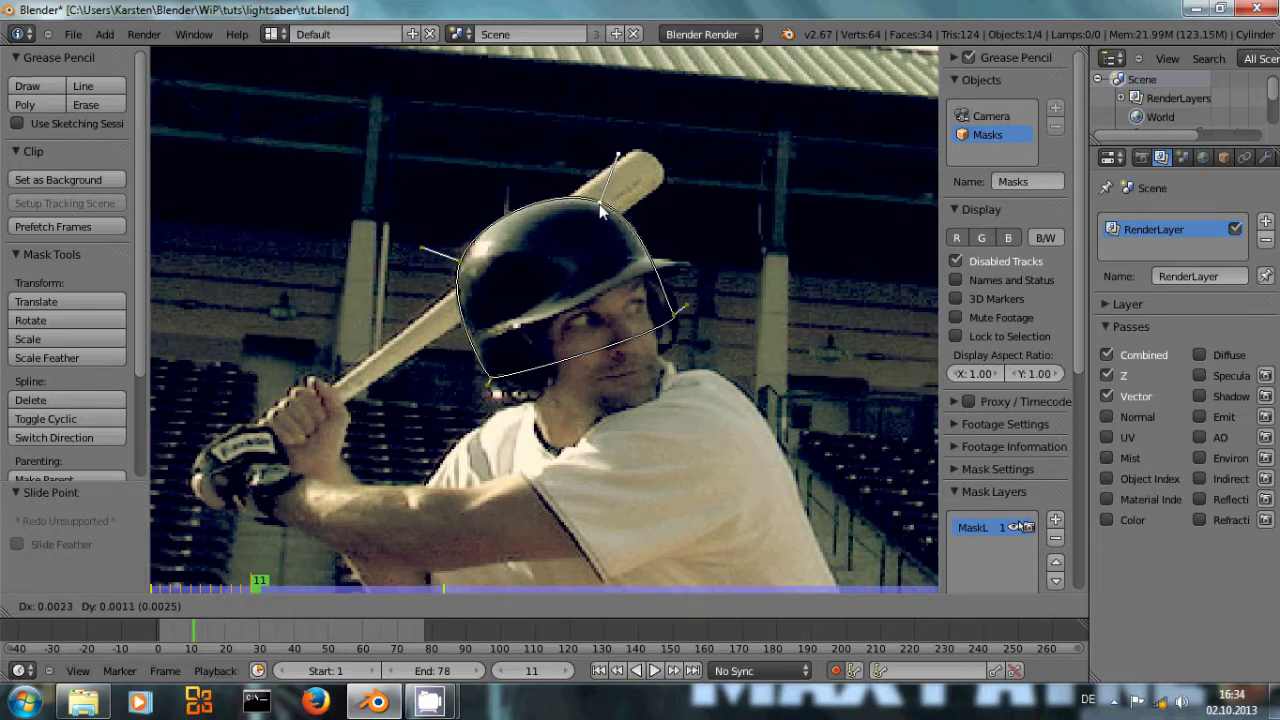
left_click(599, 207)
key("g")
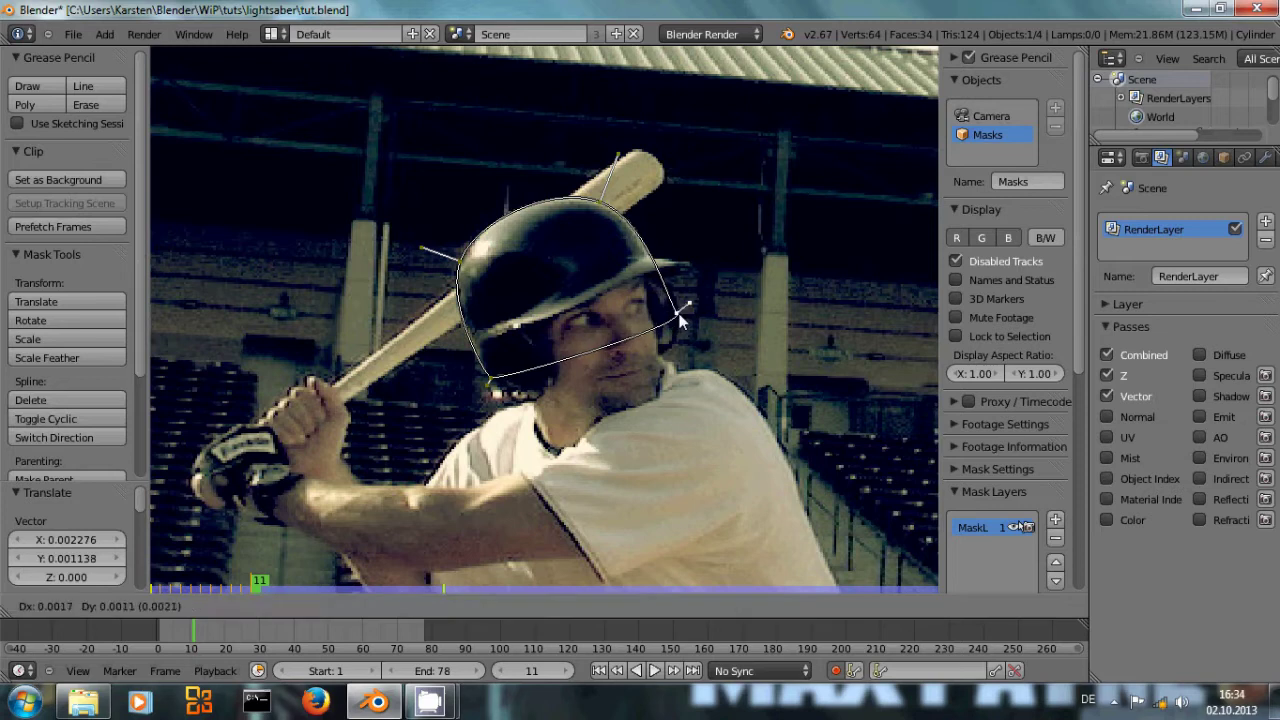
left_click(681, 318)
- Move the whole mask by X 0.02788, Y 0.006827 on frame 12 and by X 0.02844, Y 0.008533 on frame 13
key("Right")
key("g")
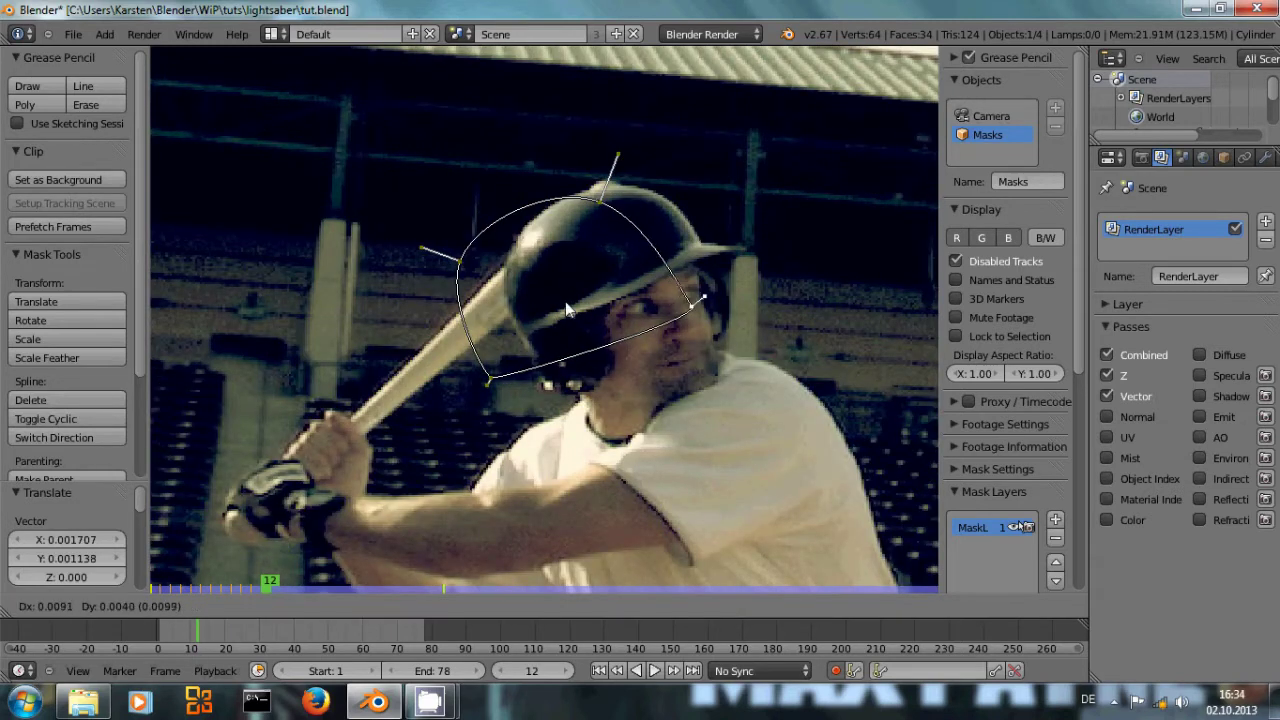
key("Escape")
key("a")
key("a")
key("g")
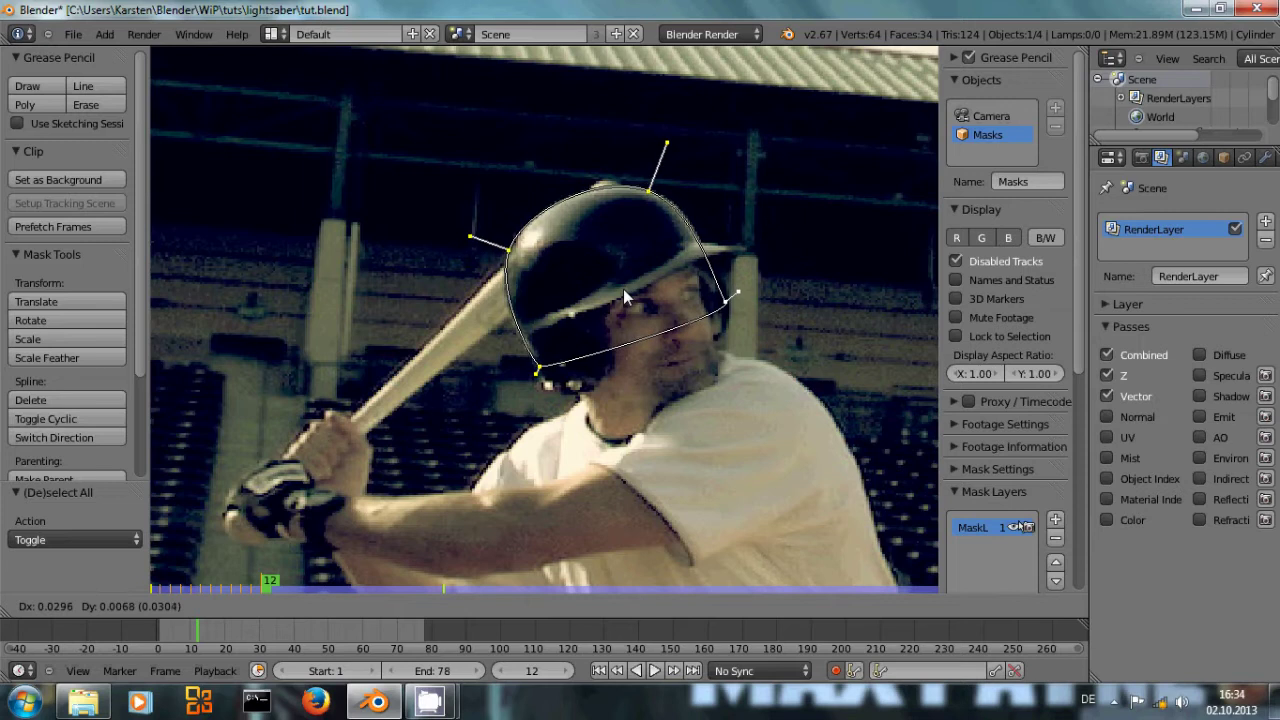
left_click(620, 289)
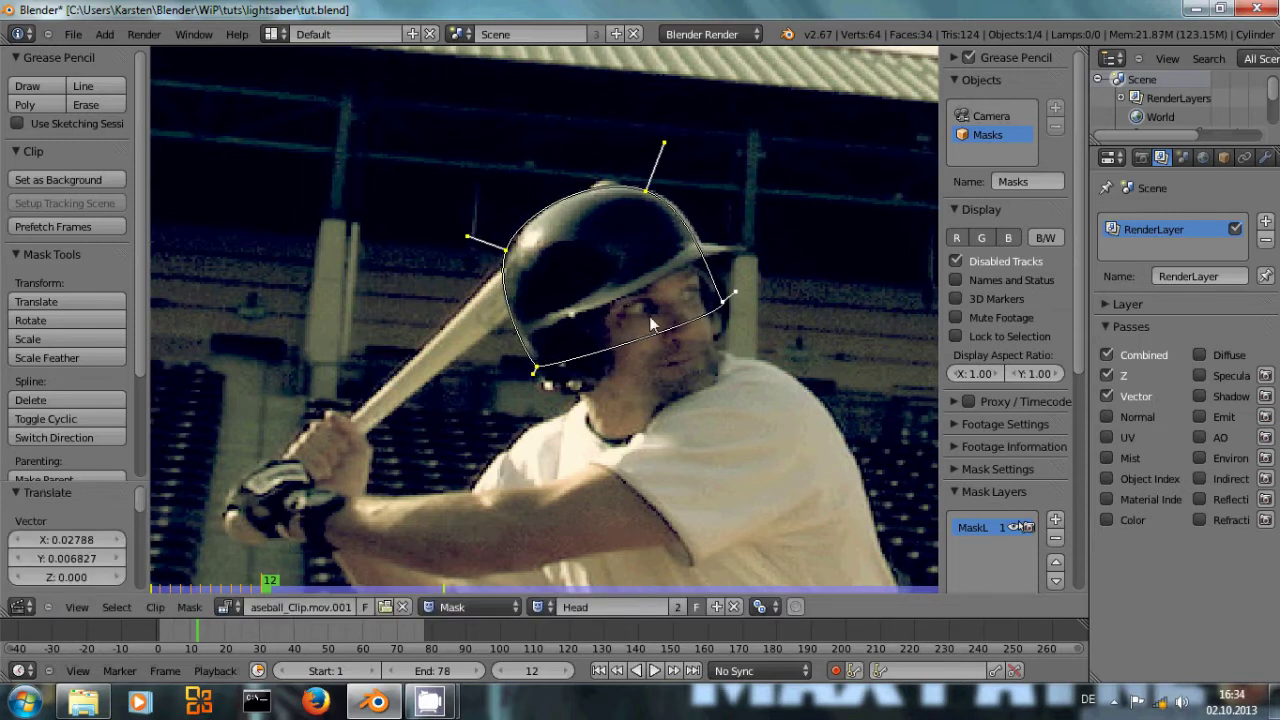
key("Right")
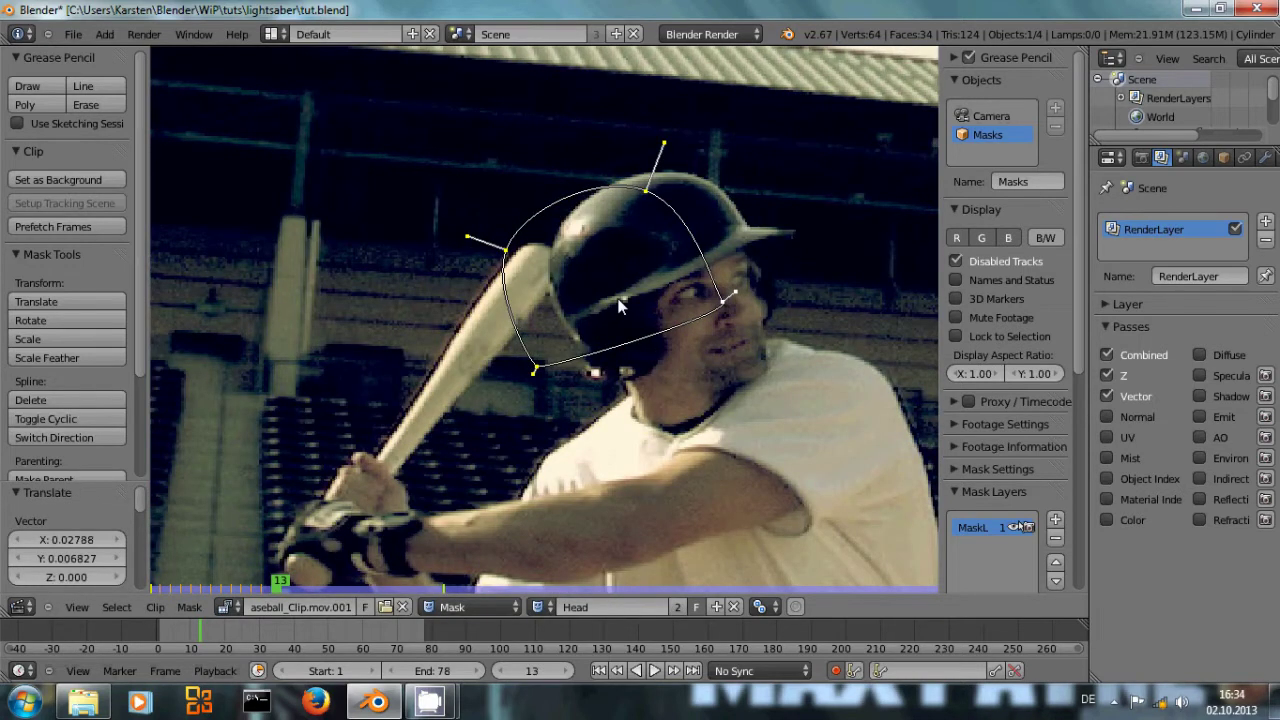
key("g")
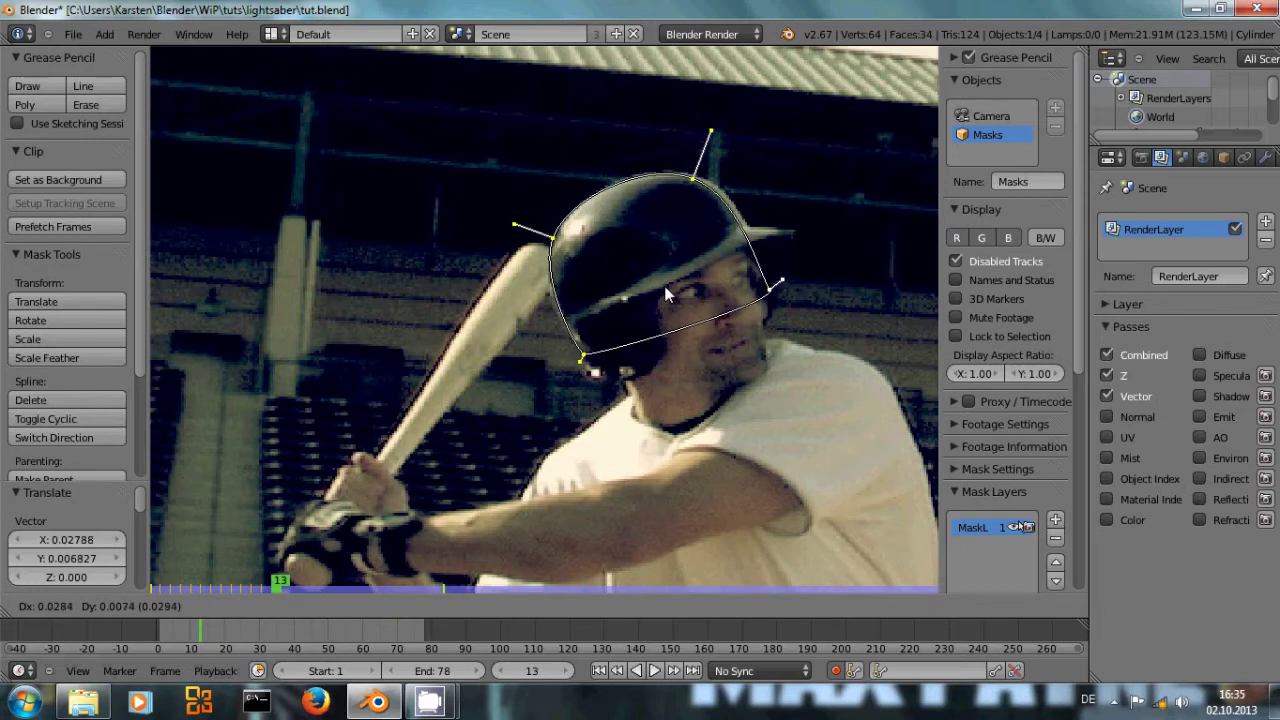
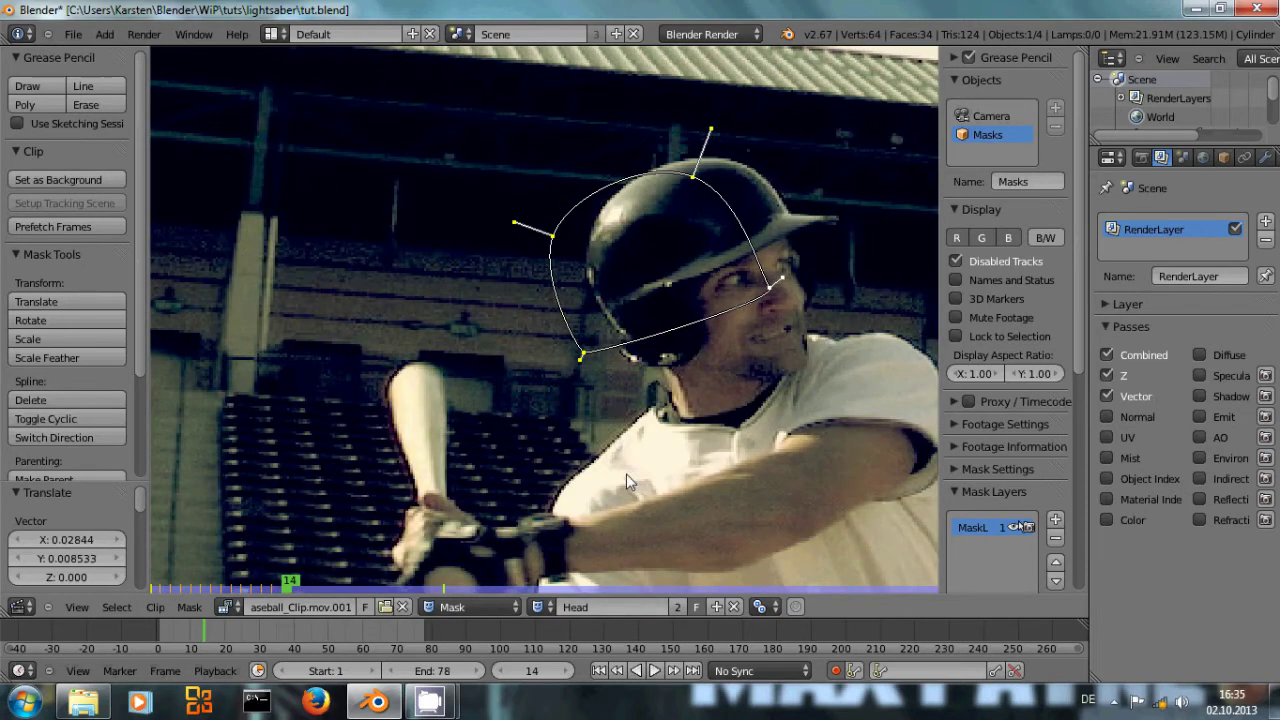
- On frame 14, move the mask by X -0.07639, Y 0.357 so it sits outside the footage above its upper edge
scroll(630, 465, "down", 4)
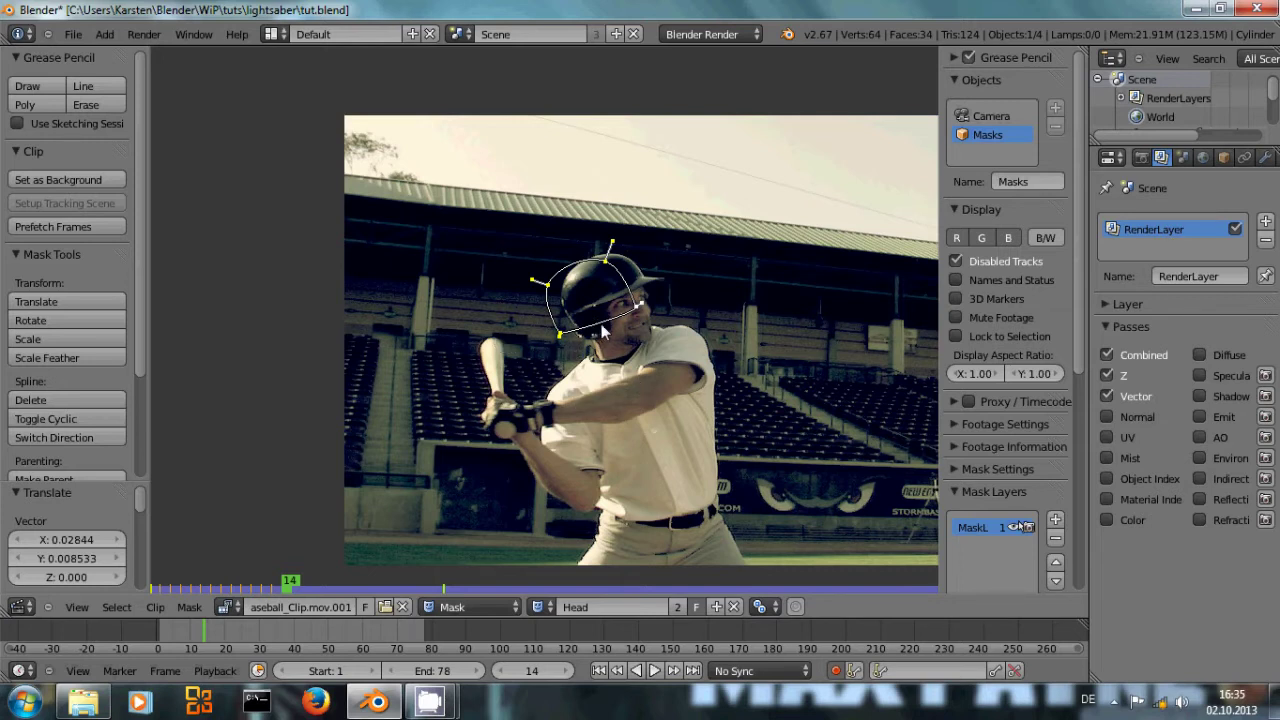
key("g")
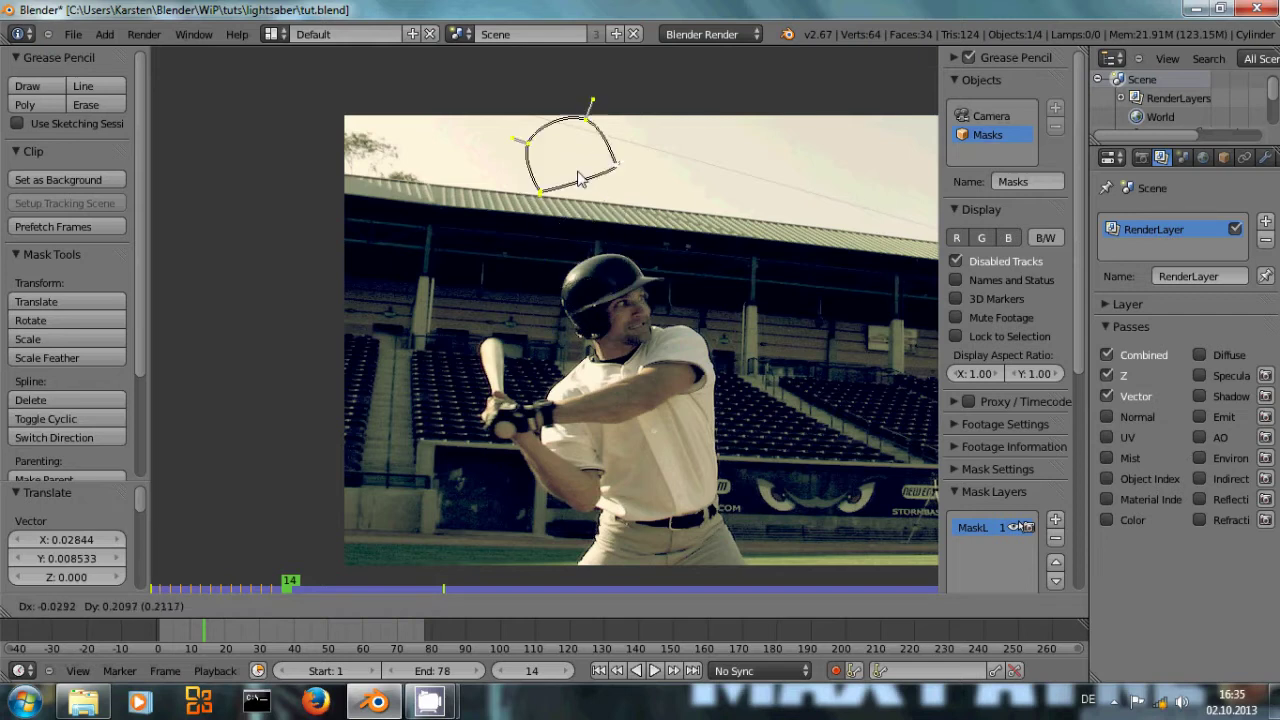
left_click(549, 82)
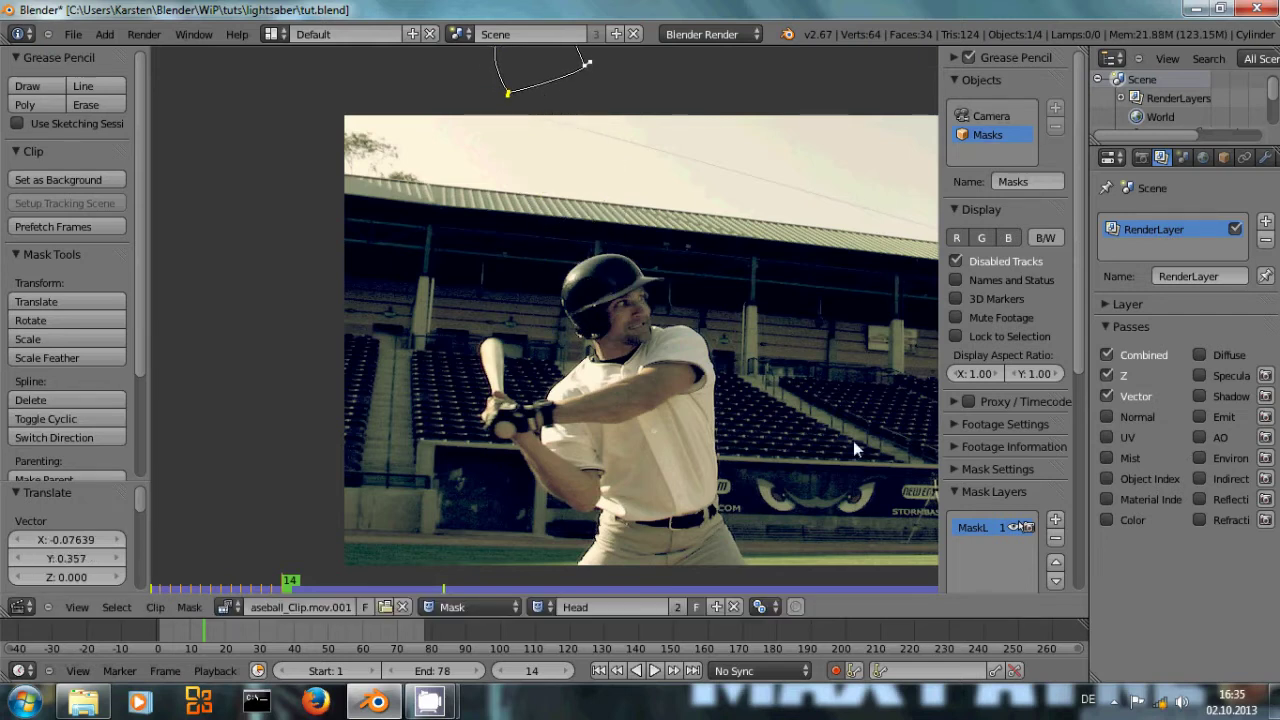
- Step back to frame 8 and through the following frames to check how the mask follows the helmet and leaves the footage
key("Left")
key("Left")
key("Left")
key("Left")
key("Left")
key("Left")
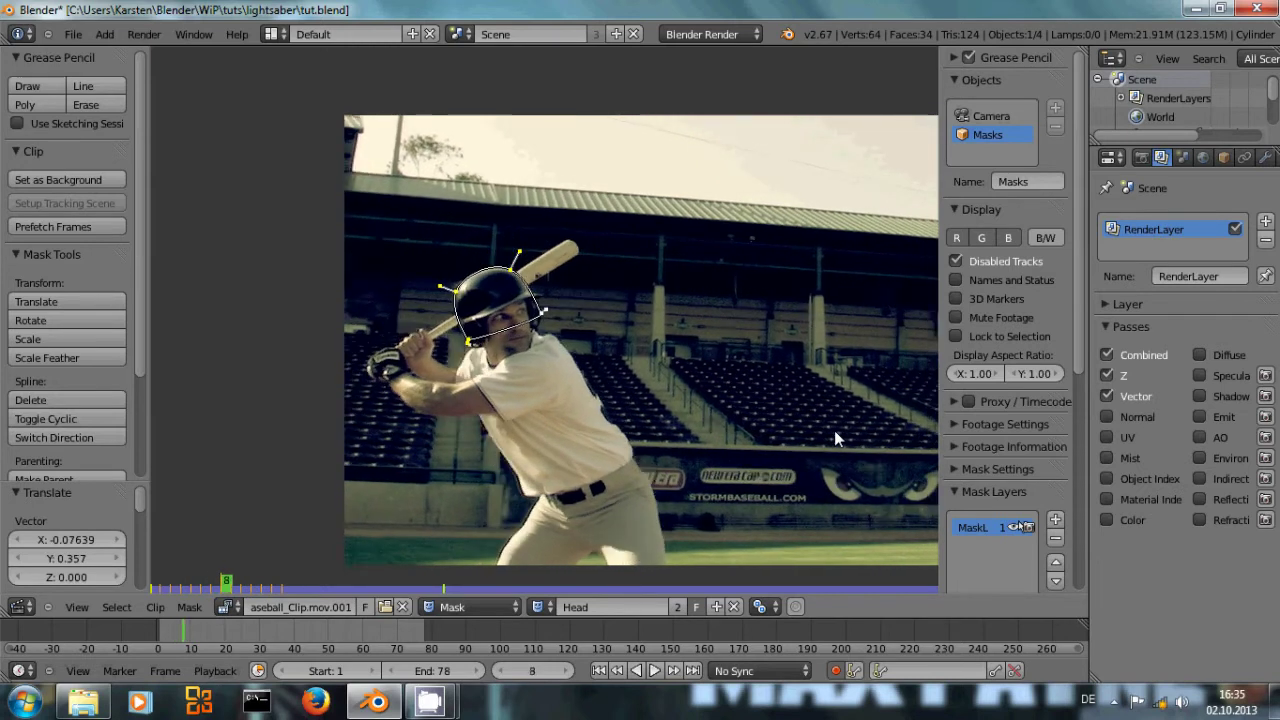
key("Right")
key("Right")
key("Right")
key("Right")
key("Right")
key("Right")
key("Right")
key("Right")
key("Right")
key("Left")
key("Left")
key("Left")
key("Left")
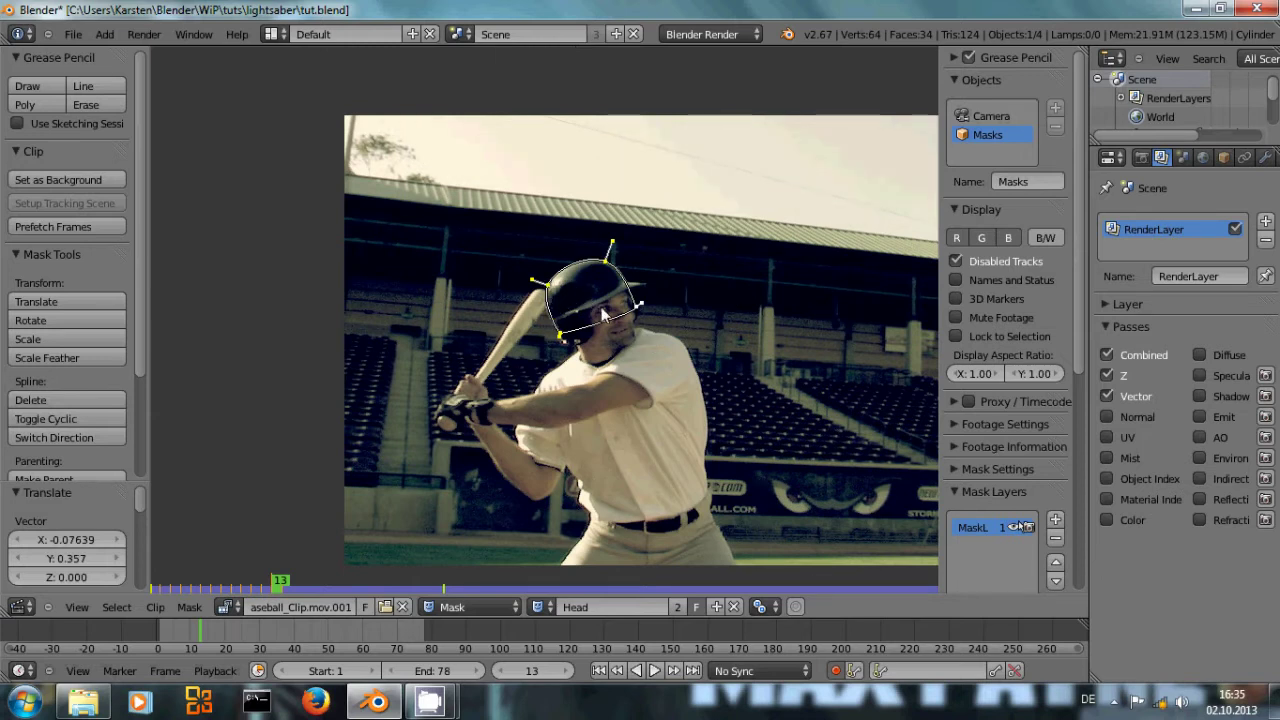
- Step through the swing up to frame 23 and back to frame 17 to examine how the bat moves around the player
key("Right")
key("Right")
key("Right")
key("Right")
key("Right")
key("Right")
key("Right")
key("Right")
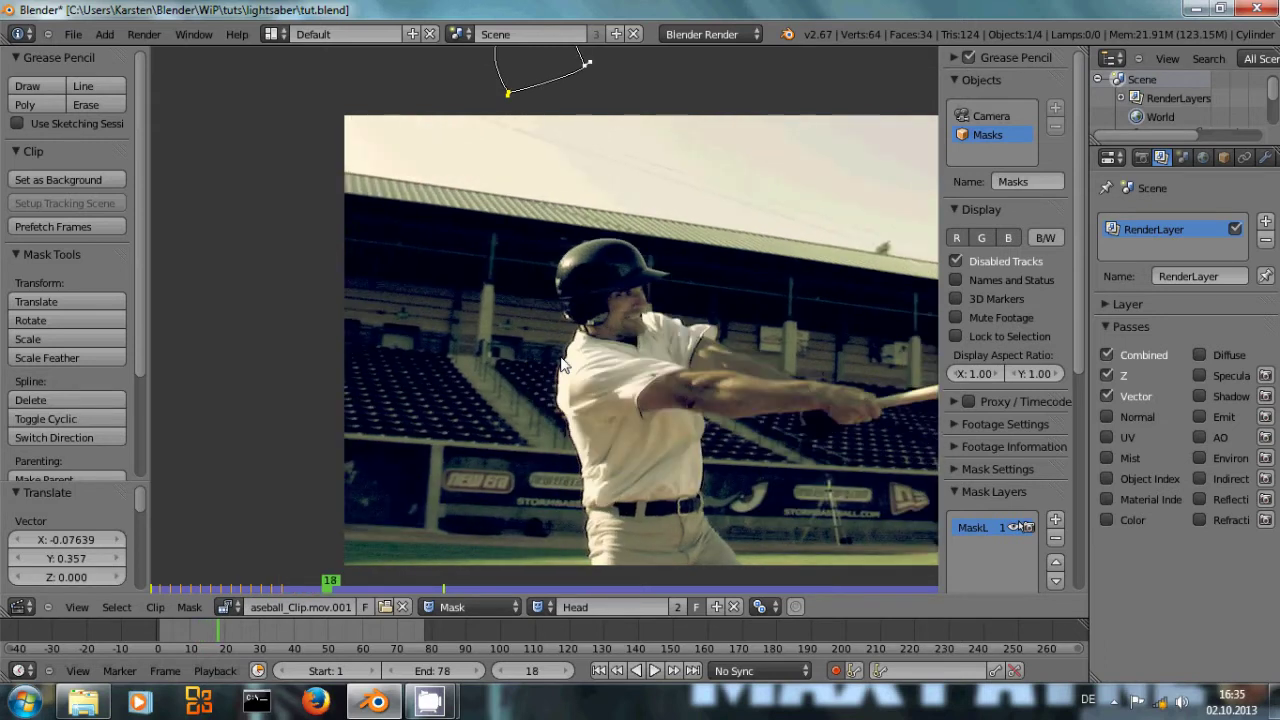
key("Left")
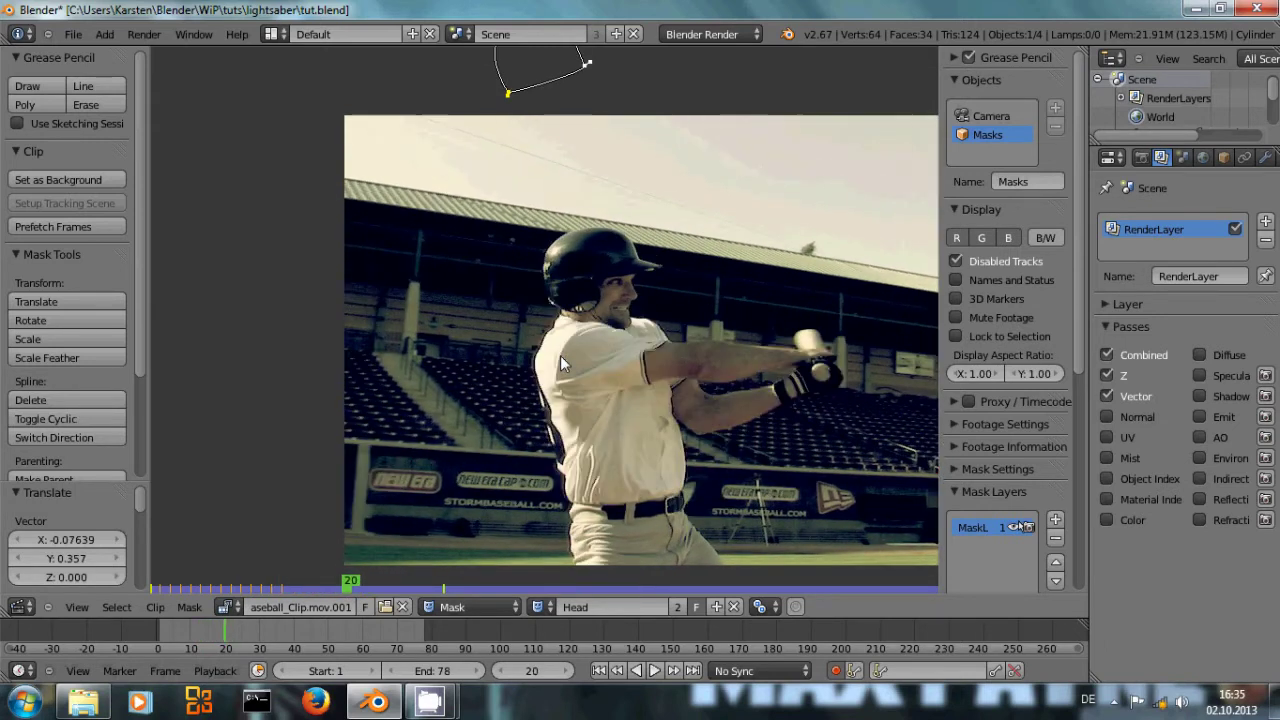
key("alt+a")
key("Escape")
key("Right")
key("Right")
key("Right")
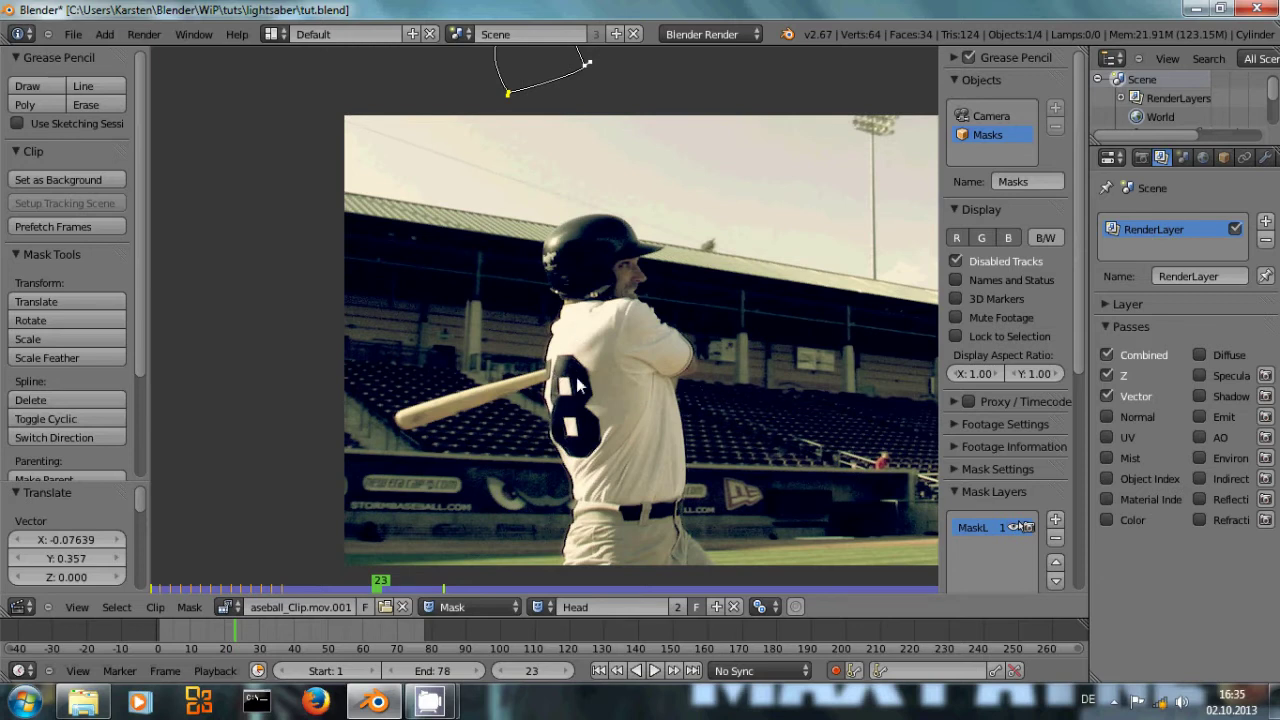
key("Left")
key("Left")
key("Left")
key("Left")
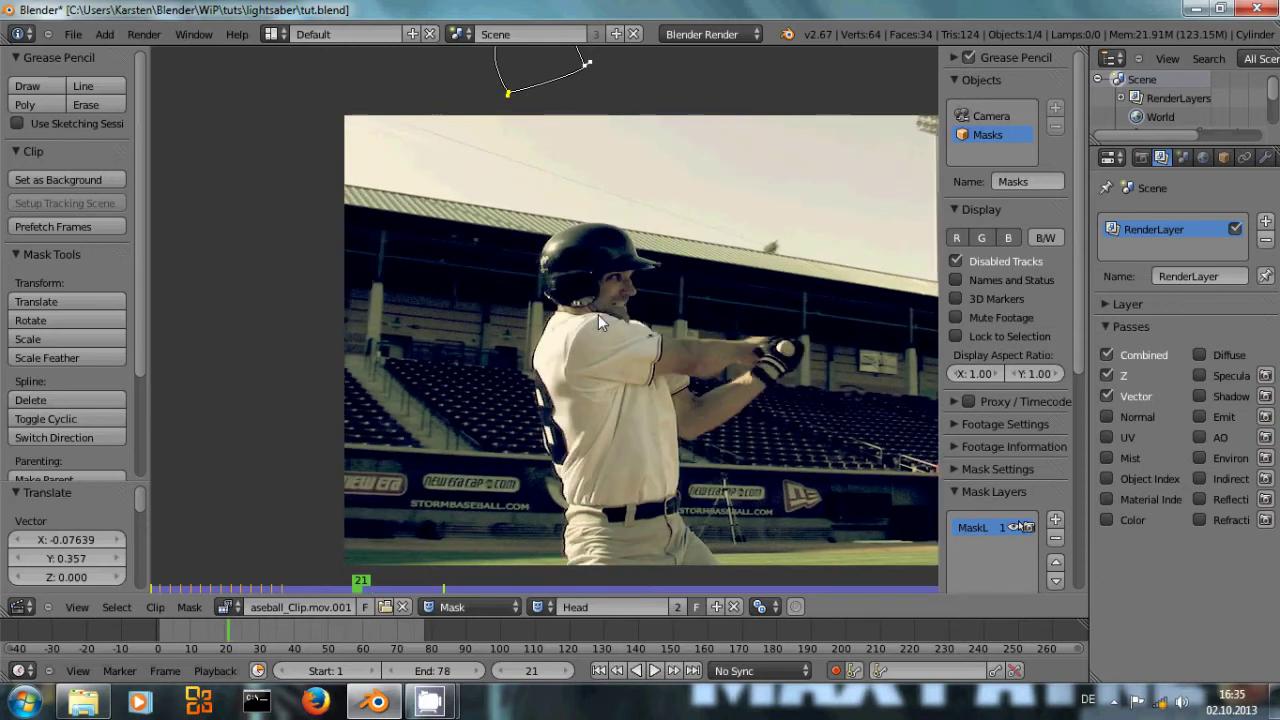
key("Left")
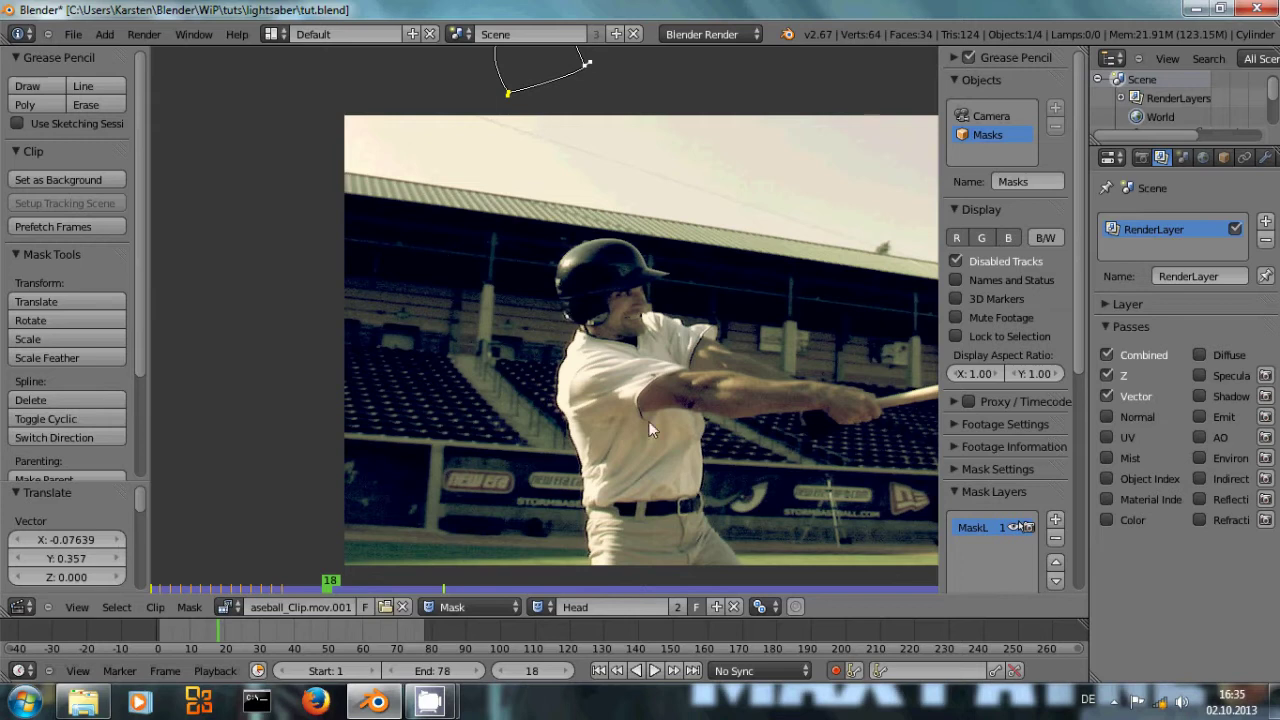
key("Left")
key("Left")
key("Right")
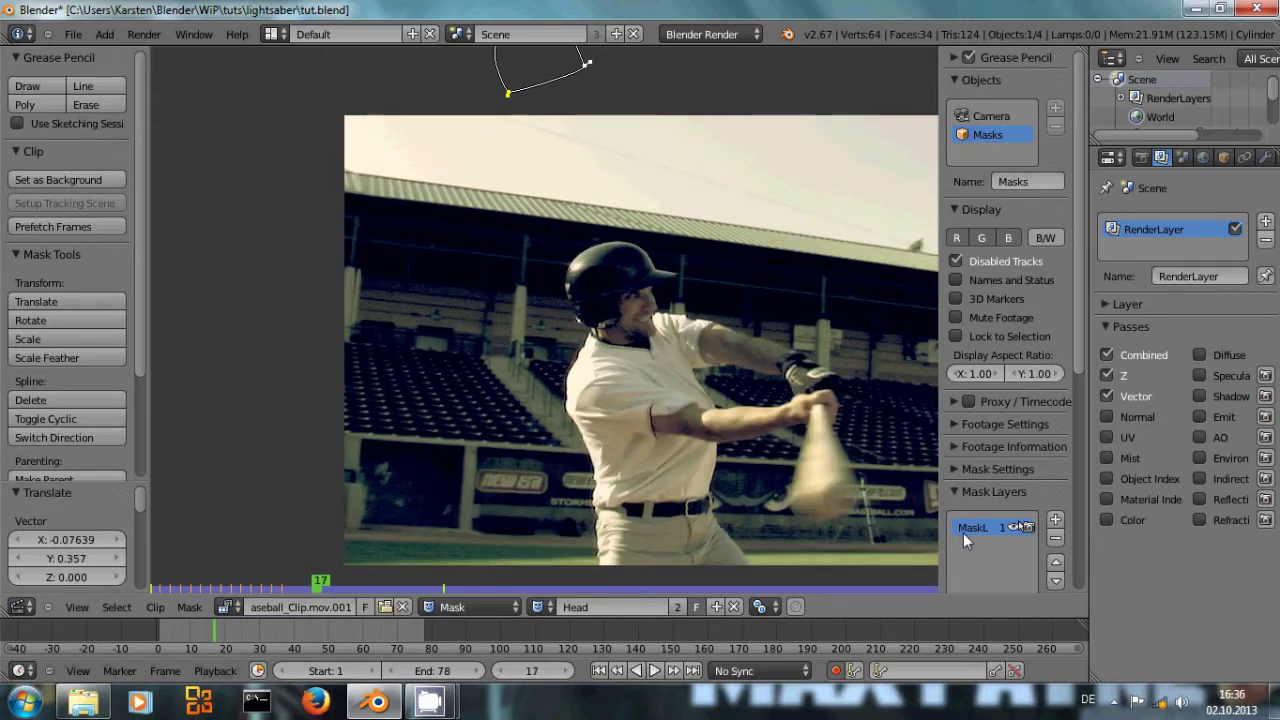
- Add a second mask layer and name it Tesxt
scroll(1009, 545, "down", 3)
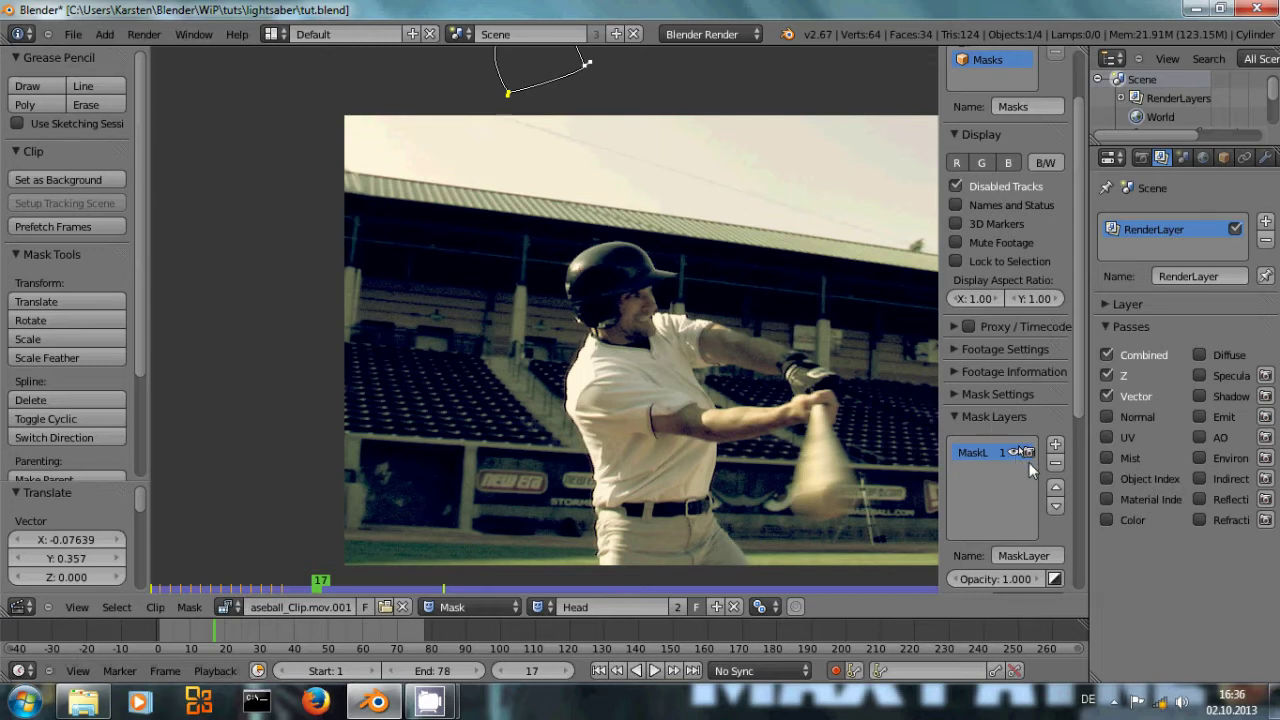
left_click(1056, 445)
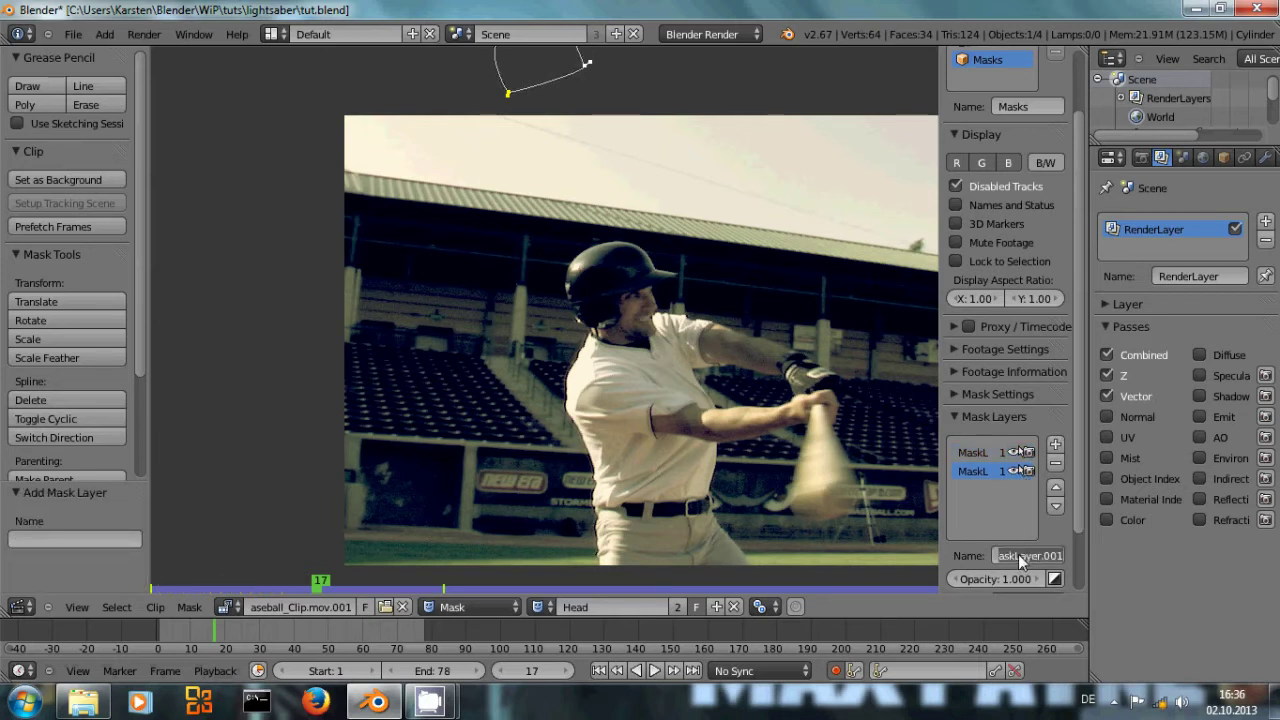
type("Tes")
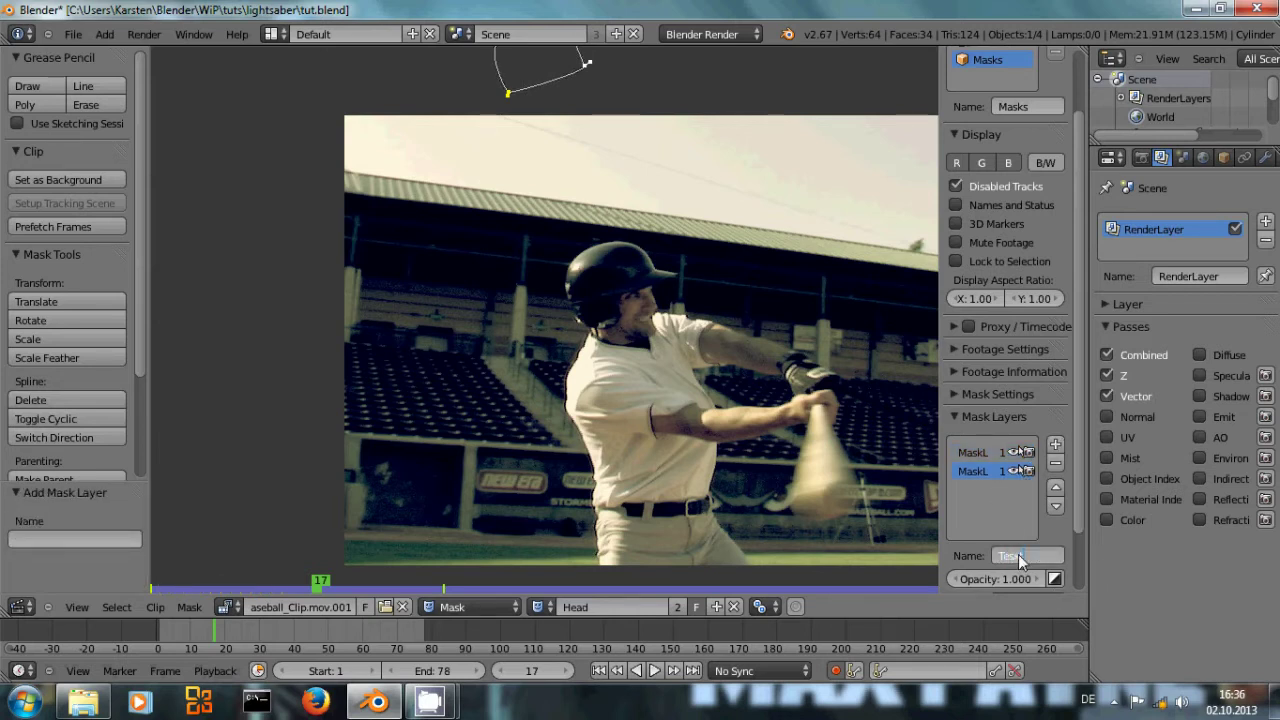
type("xt")
key("Return")
- Draw a closed four-point spline over the stadium roof near the footage's left edge and view the new layer's blend modes
left_click(363, 189, "ctrl")
left_click(355, 243, "ctrl")
left_click(411, 251, "ctrl")
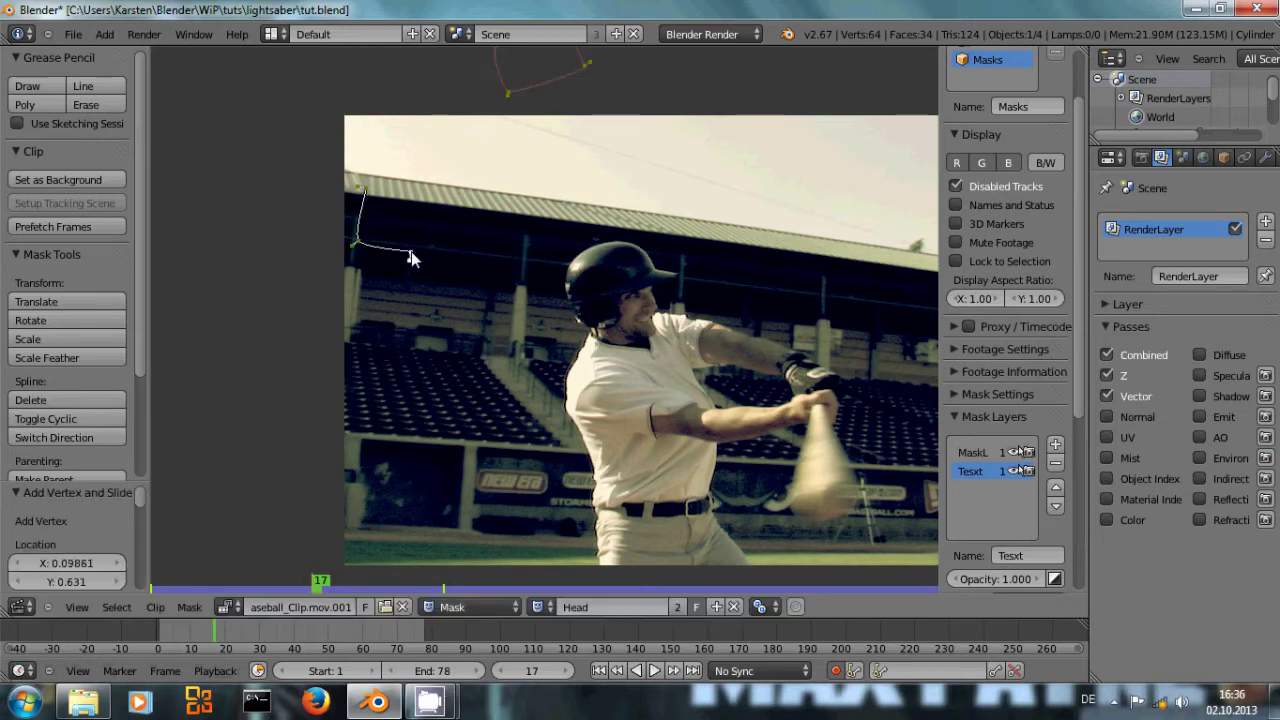
left_click(405, 188, "ctrl")
key("alt+c")
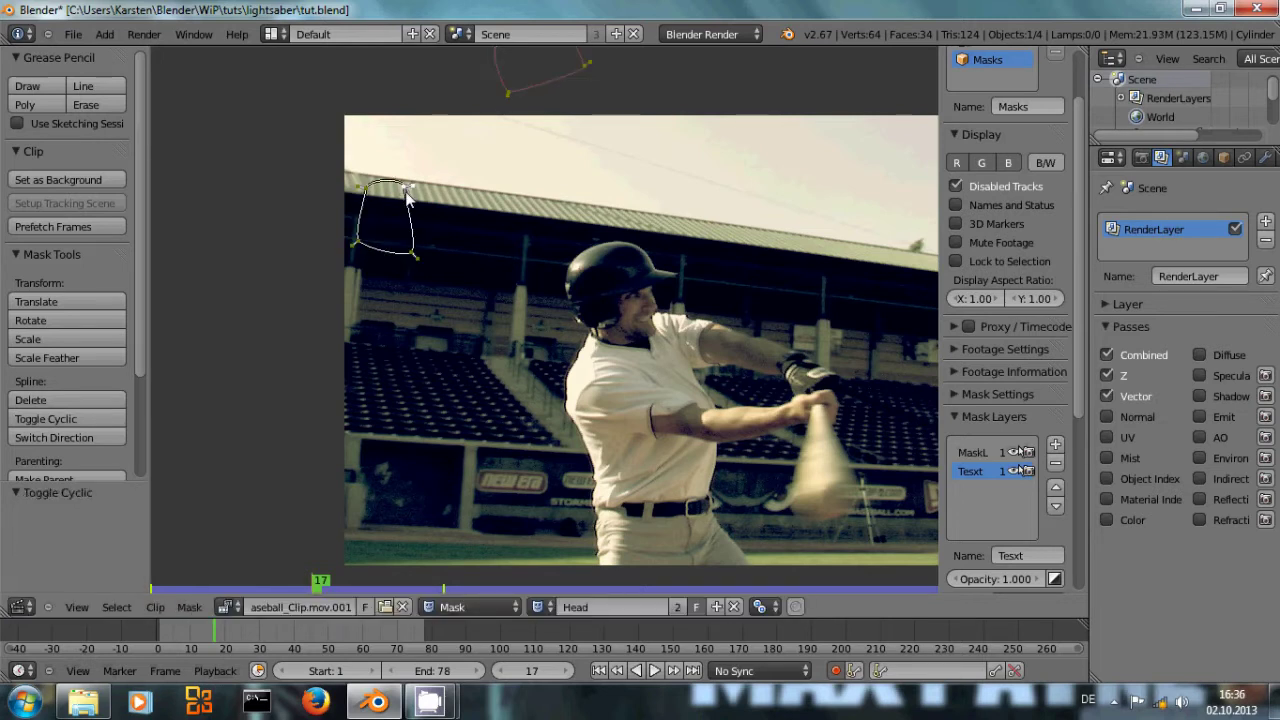
scroll(1020, 512, "down", 4)
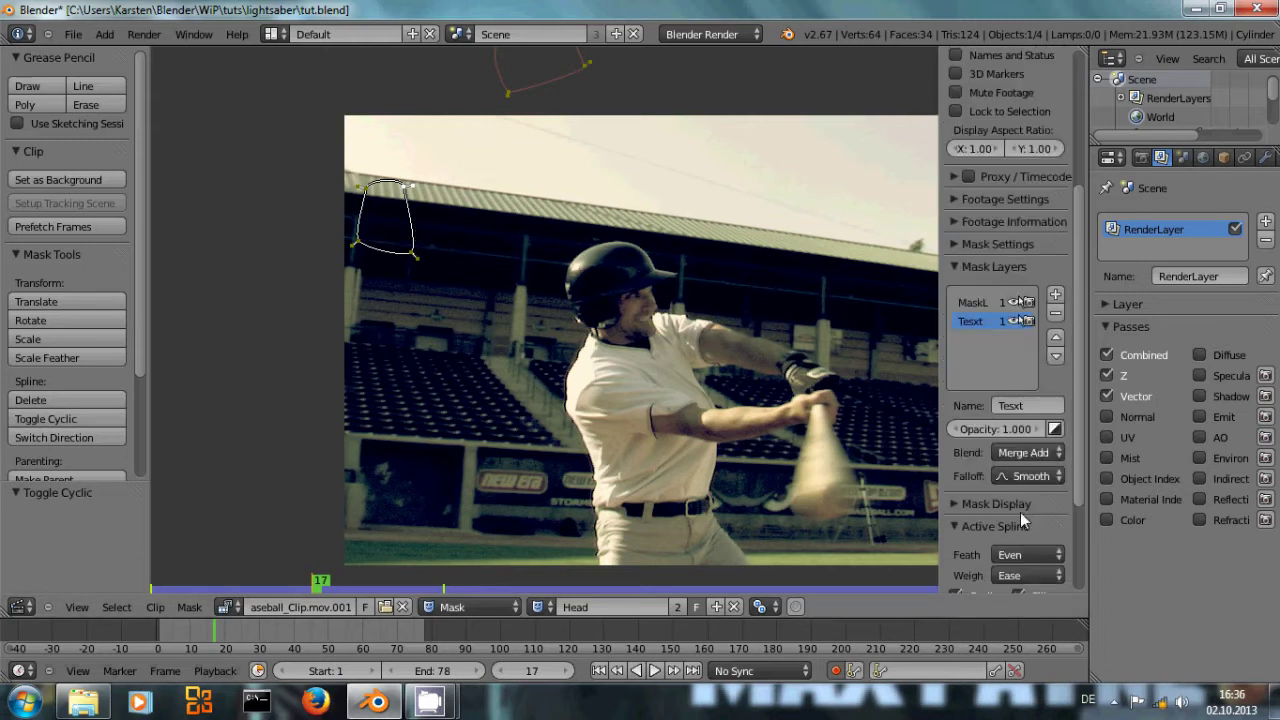
left_click(1030, 453)
- On frame 16, move the upper right point of the new spline slightly outward
key("Left")
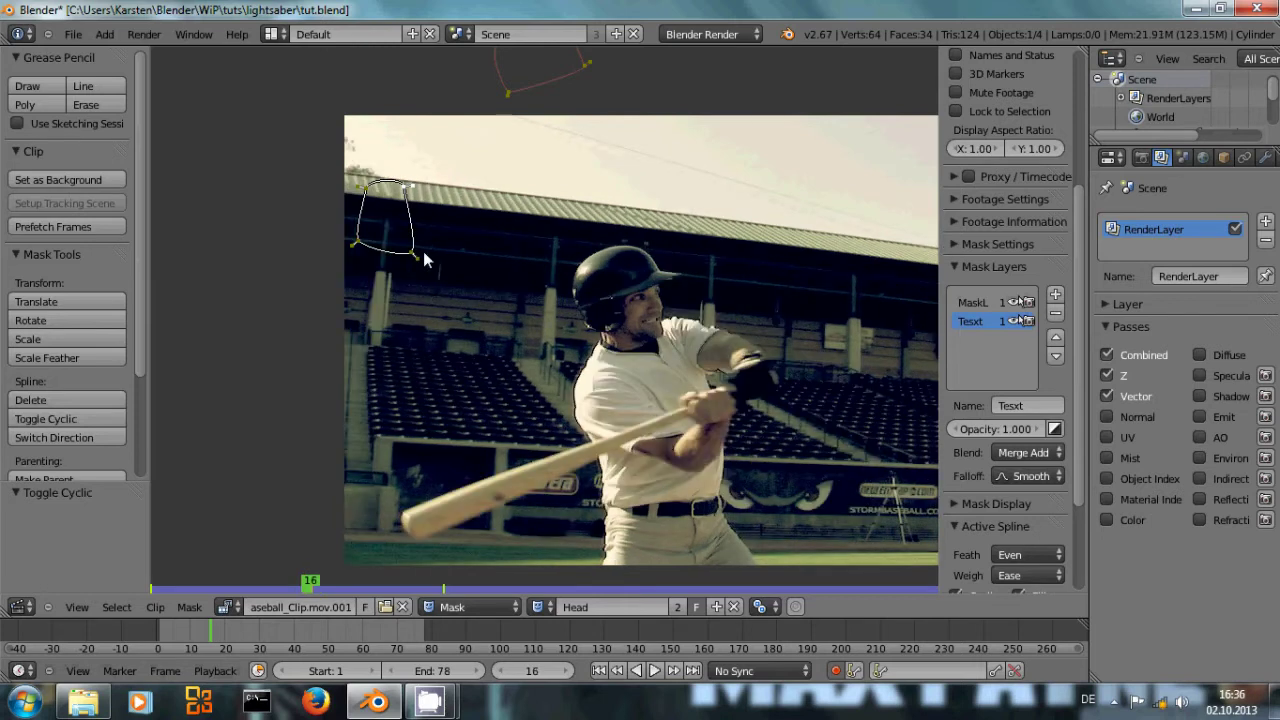
key("g")
left_click(439, 248)
key("a")
key("a")
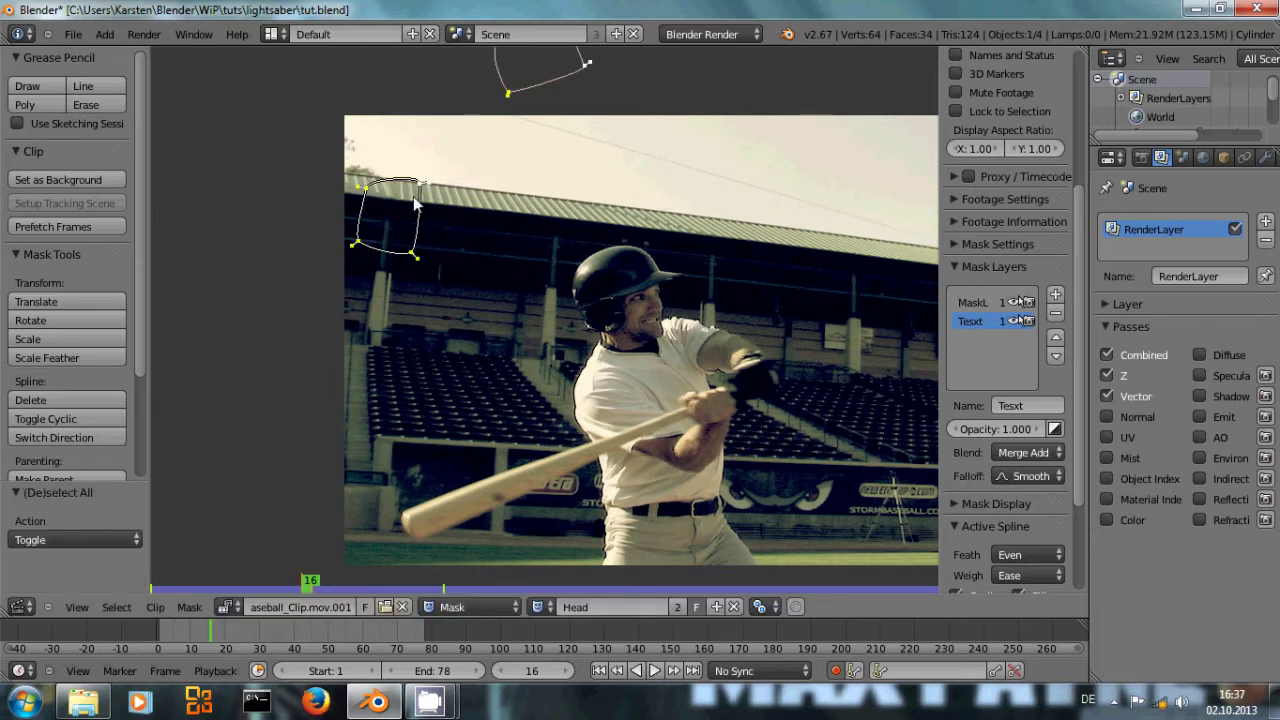
key("g")
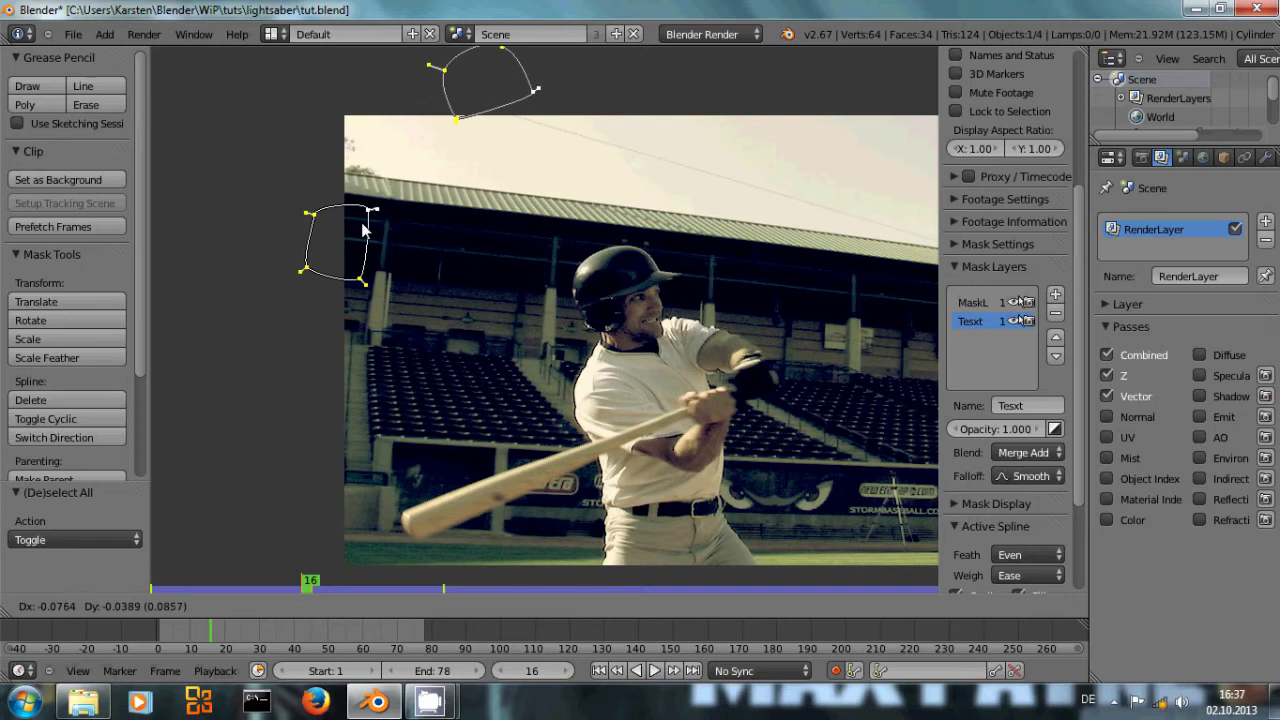
left_click(418, 204)
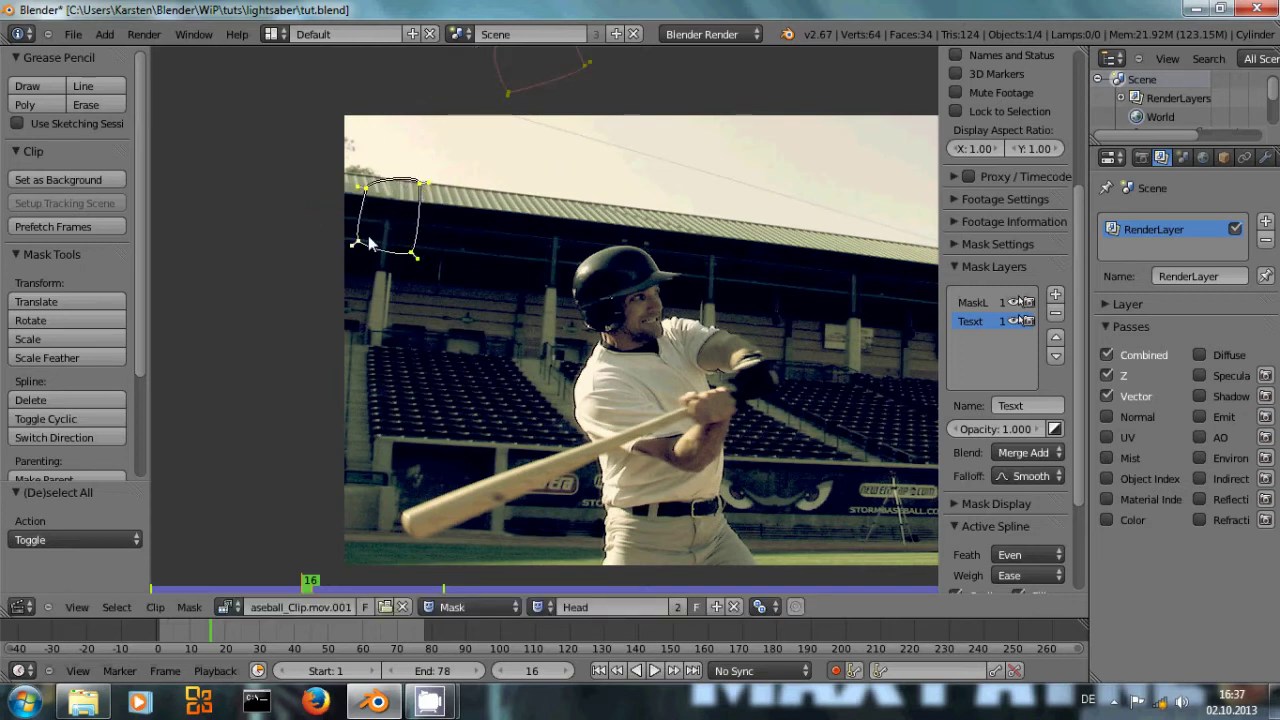
- Move only the new spline by X -0.136, Y 0.004167 on frame 16, past the footage's left edge
key("g")
left_click(276, 246)
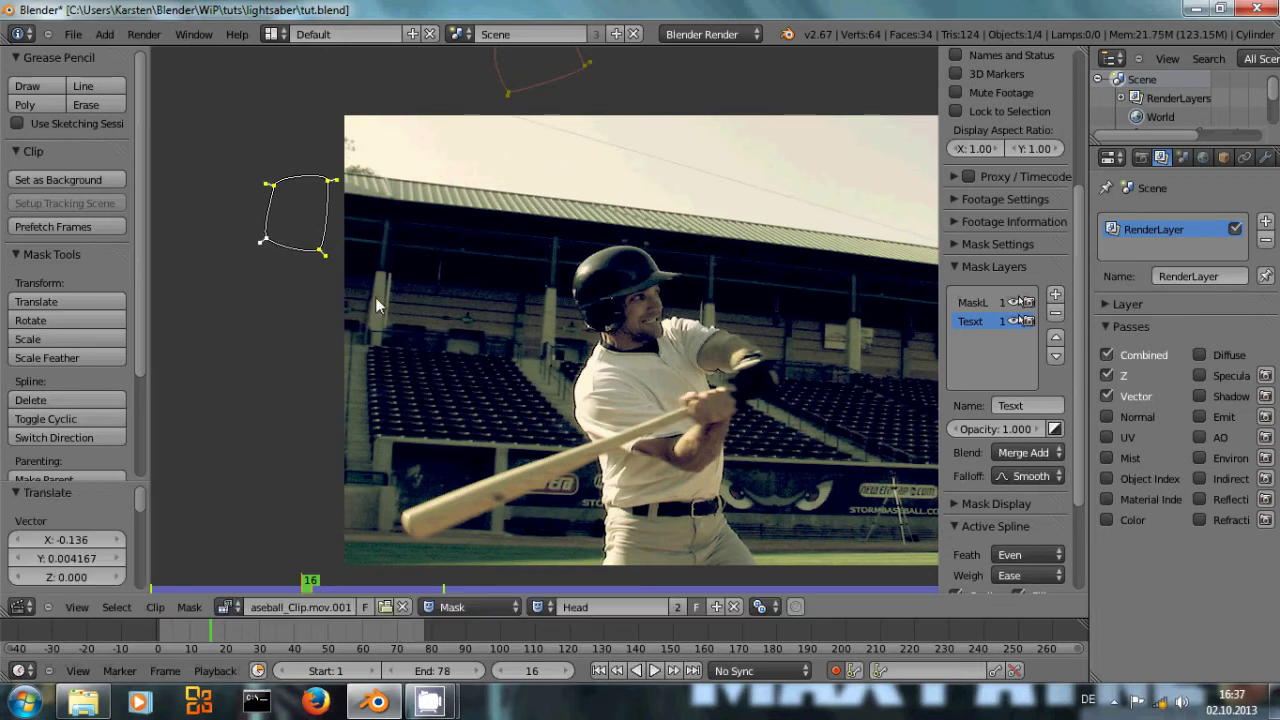
- On frame 18, move the new spline by X -0.147, Y 0.02361, past the footage's left edge
key("Left")
key("Right")
key("Right")
key("Right")
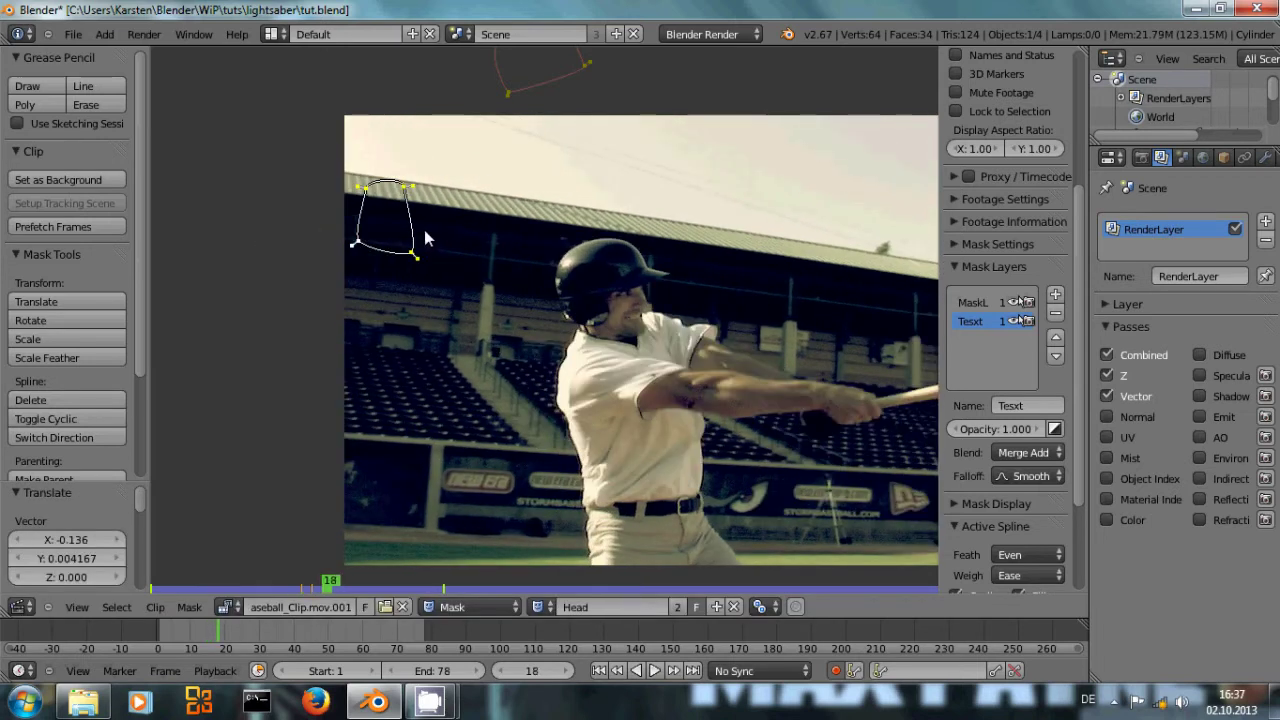
key("g")
left_click(353, 241)
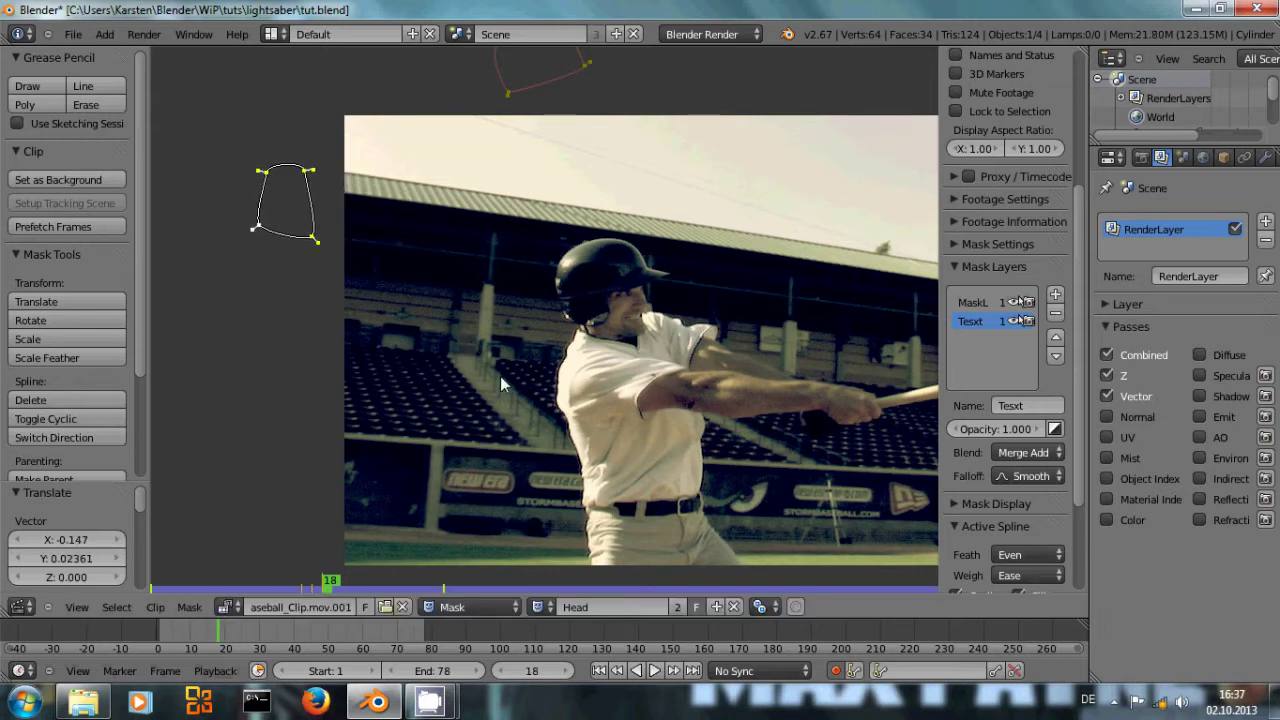
- Step back and forth through frames 15 to 18 to check the new spline's position between its keyframes
key("Left")
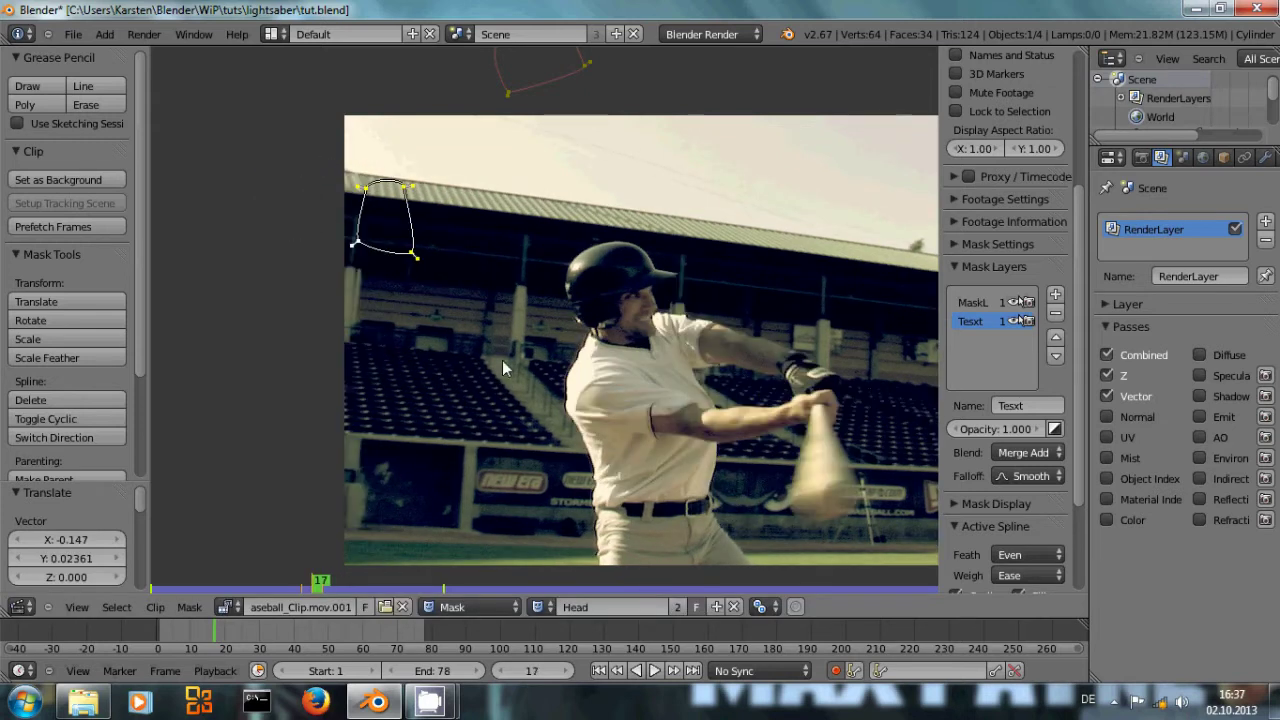
key("Left")
key("Right")
key("Right")
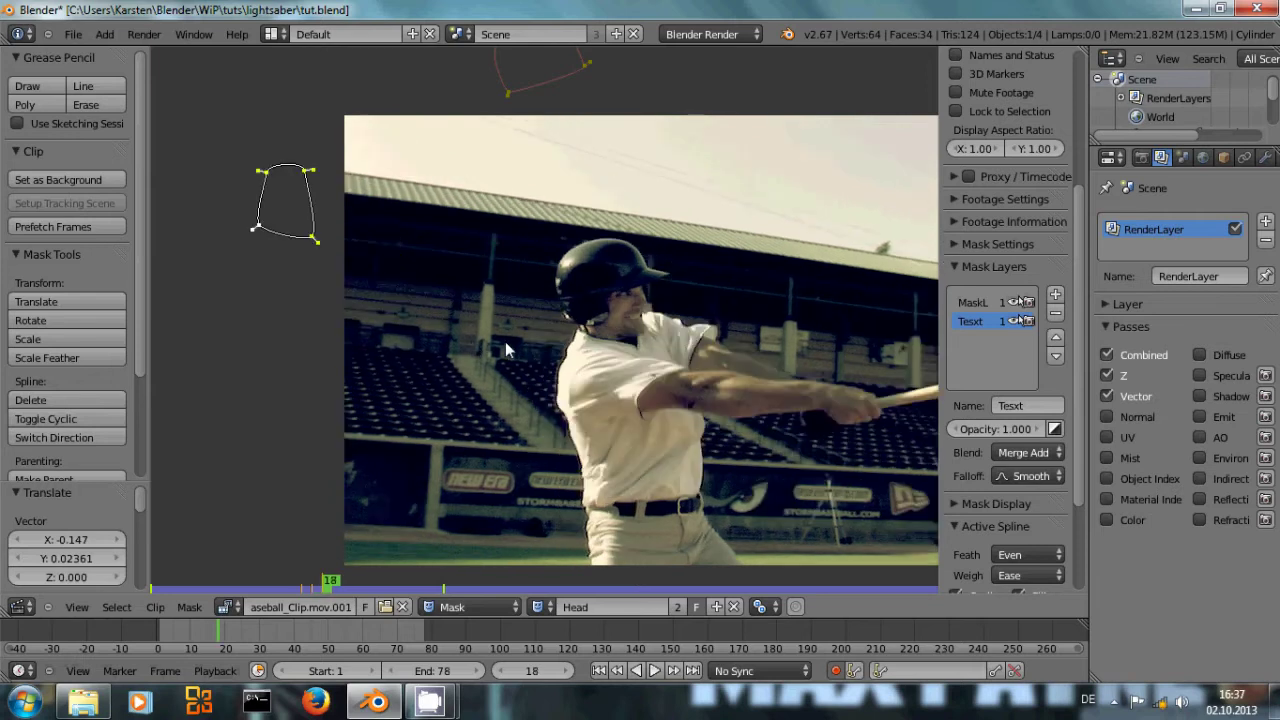
key("Left")
key("Left")
key("Left")
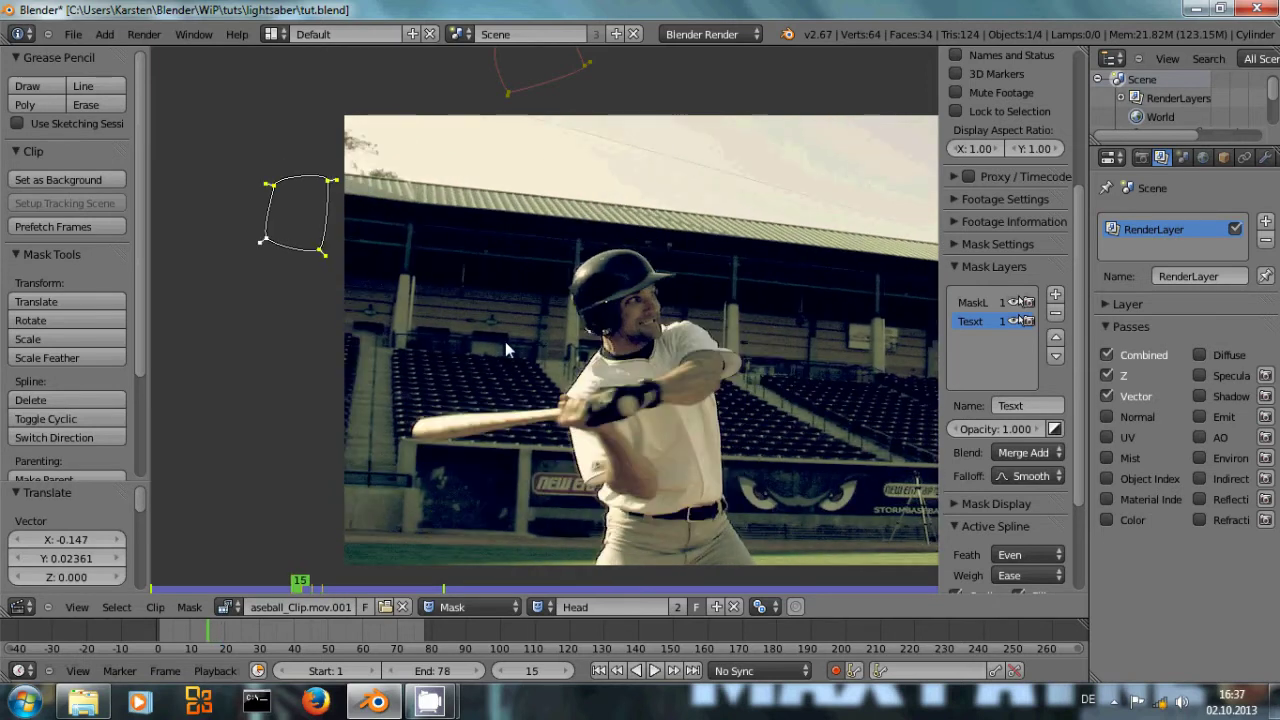
key("Right")
key("Right")
key("Right")
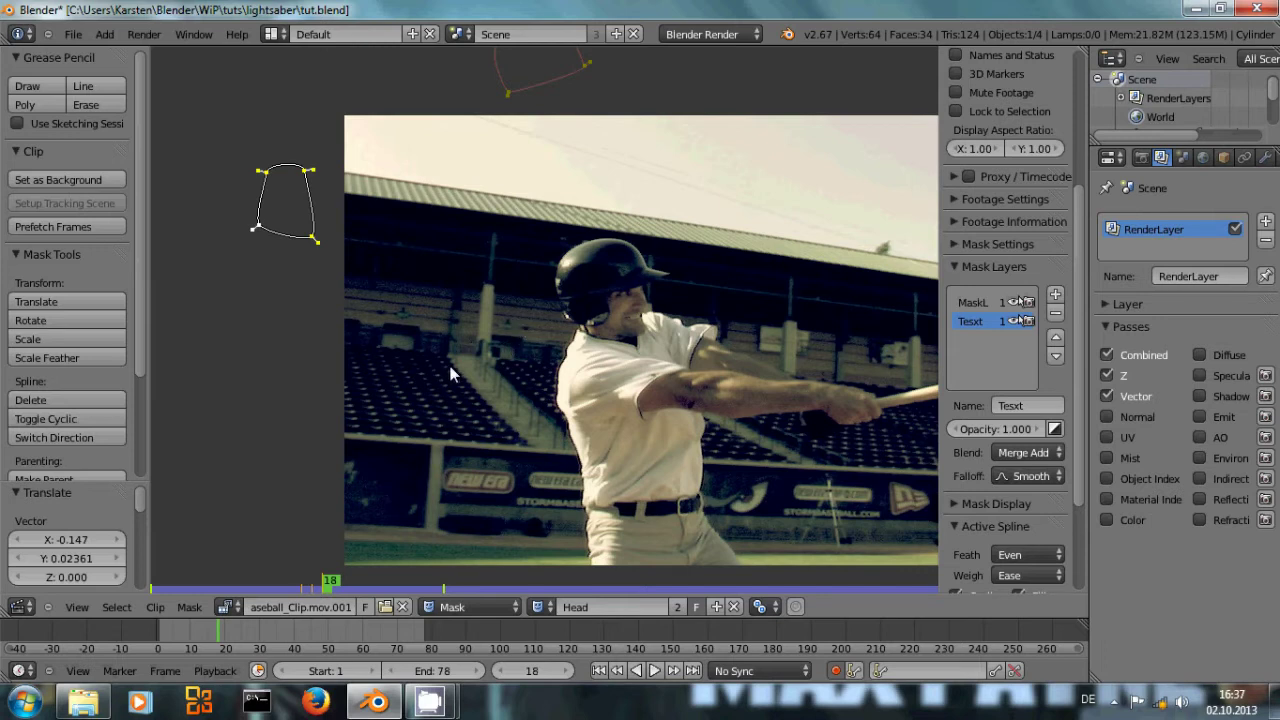
- Switch the mask editing area to the Node Editor and save the file
left_click(22, 607)
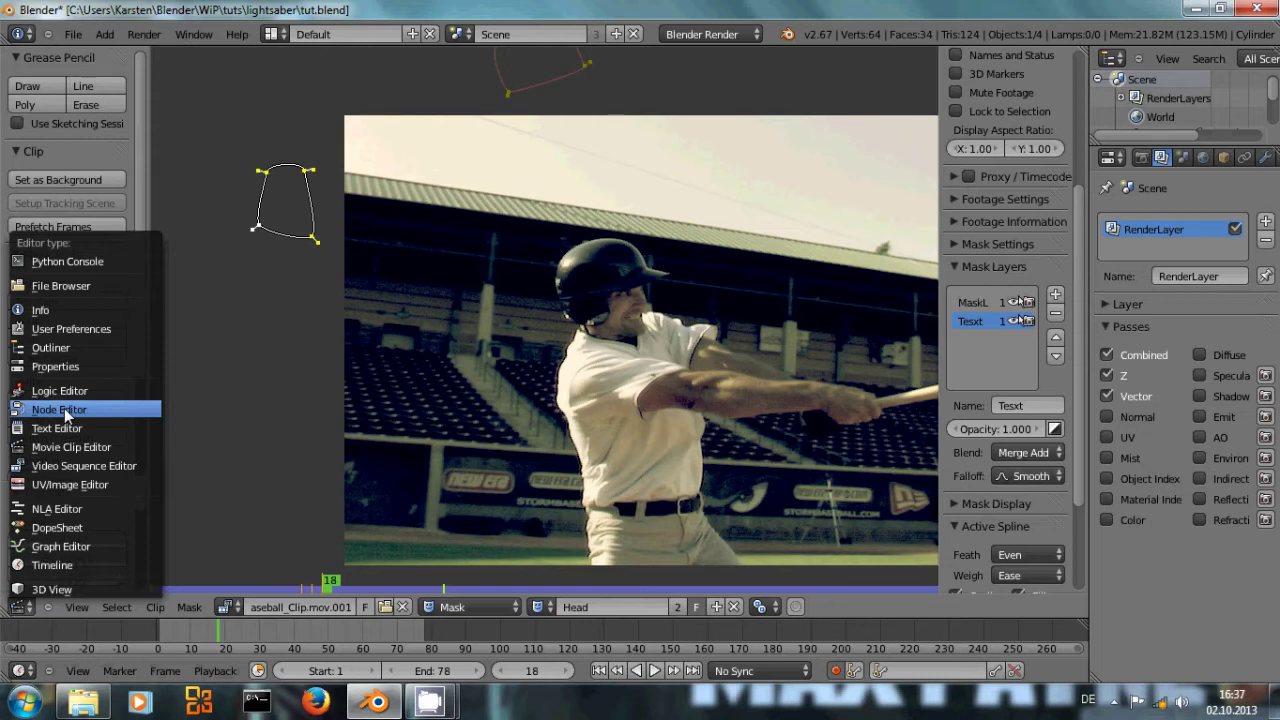
left_click(60, 410)
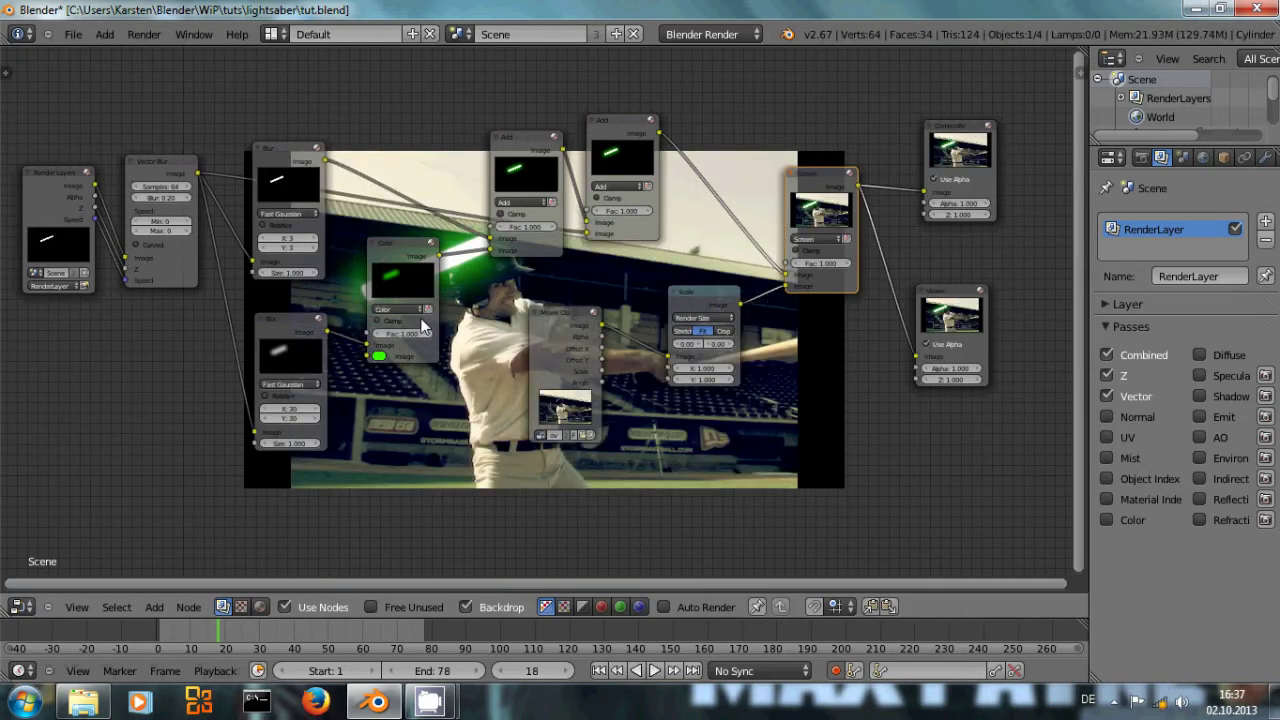
key("ctrl+s")
left_click(506, 369)
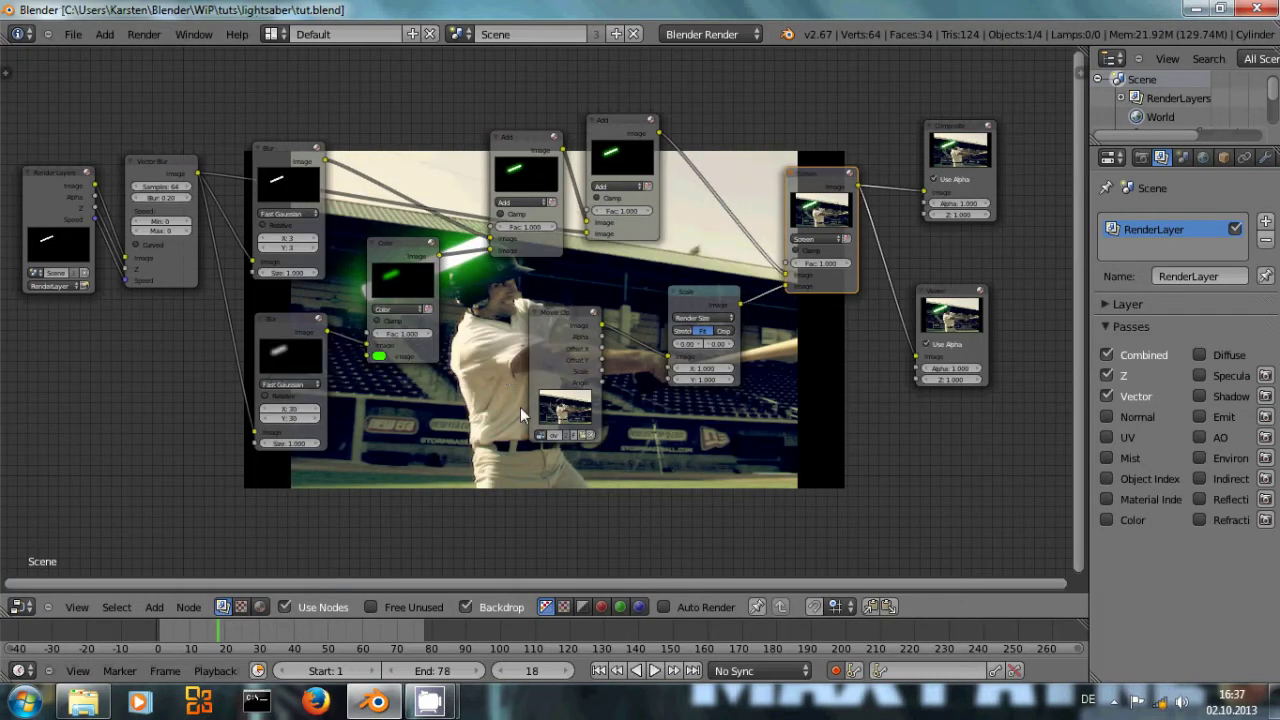
- Add a Mask input node below the Scale node and assign the Head mask to it
middle_click_drag(441, 440, 344, 428)
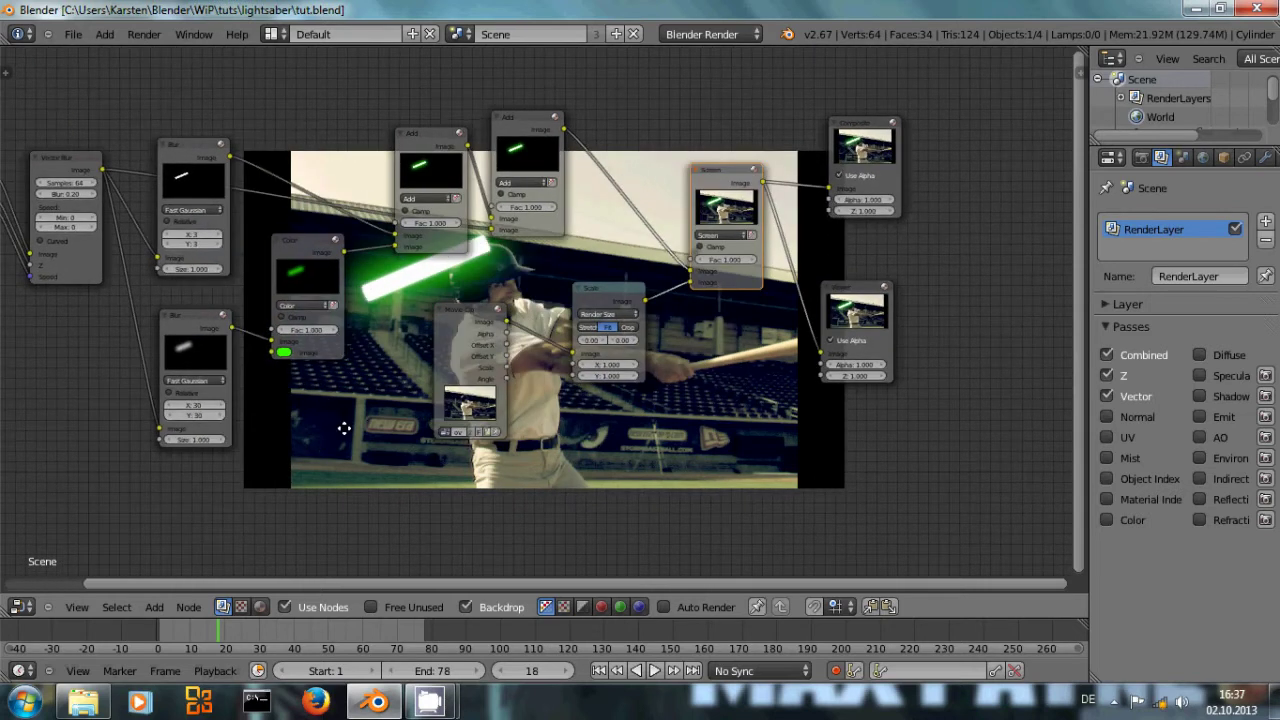
middle_click_drag(710, 368, 752, 293)
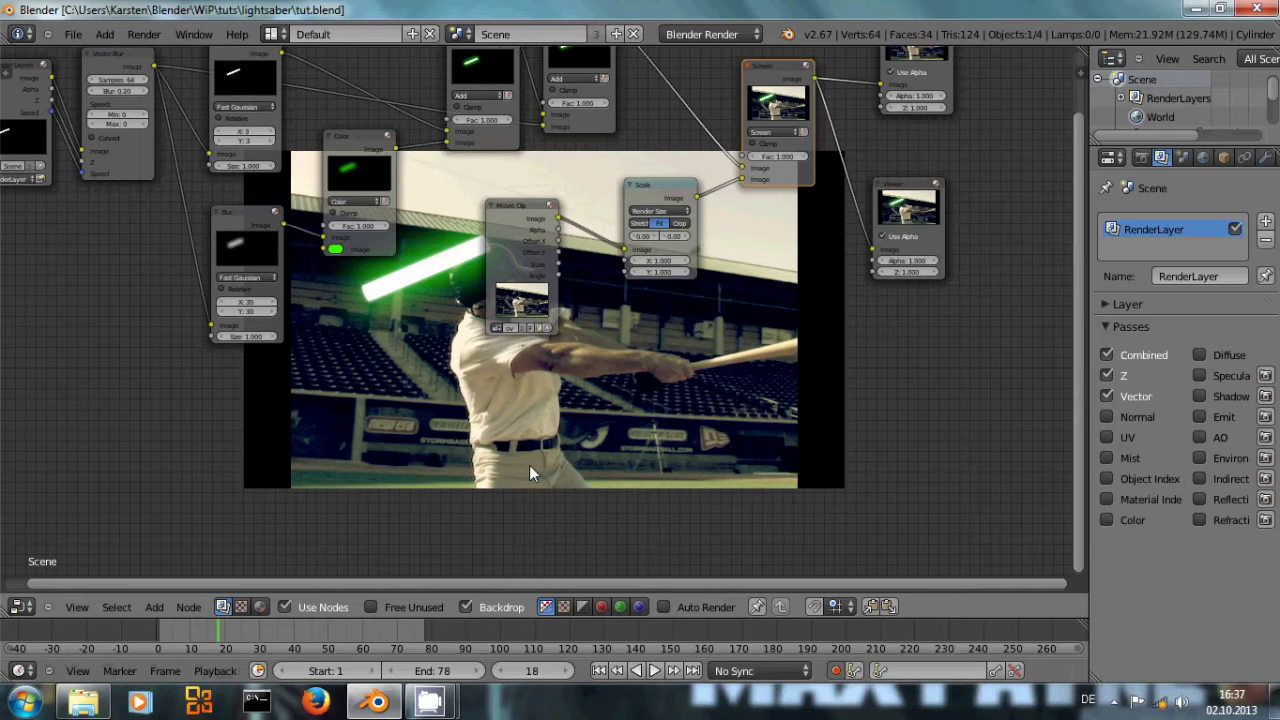
key("shift+a")
mouse_move(529, 430)
mouse_move(512, 396)
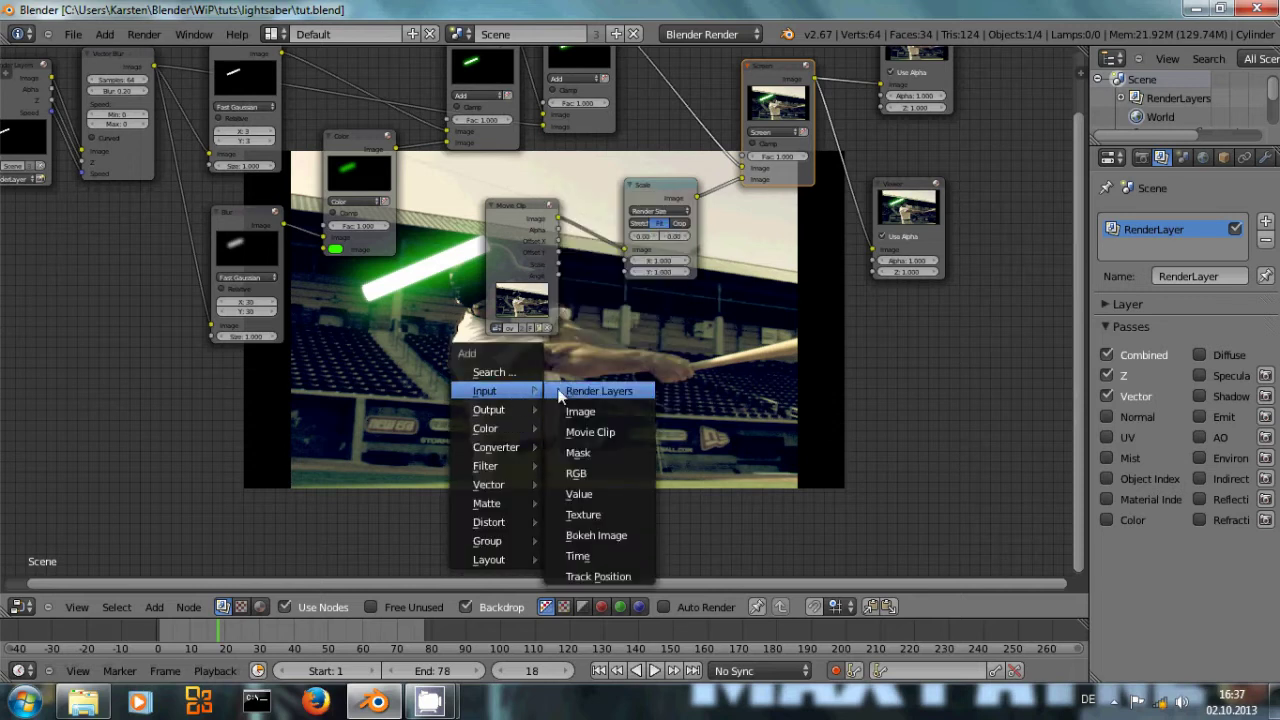
left_click(589, 457)
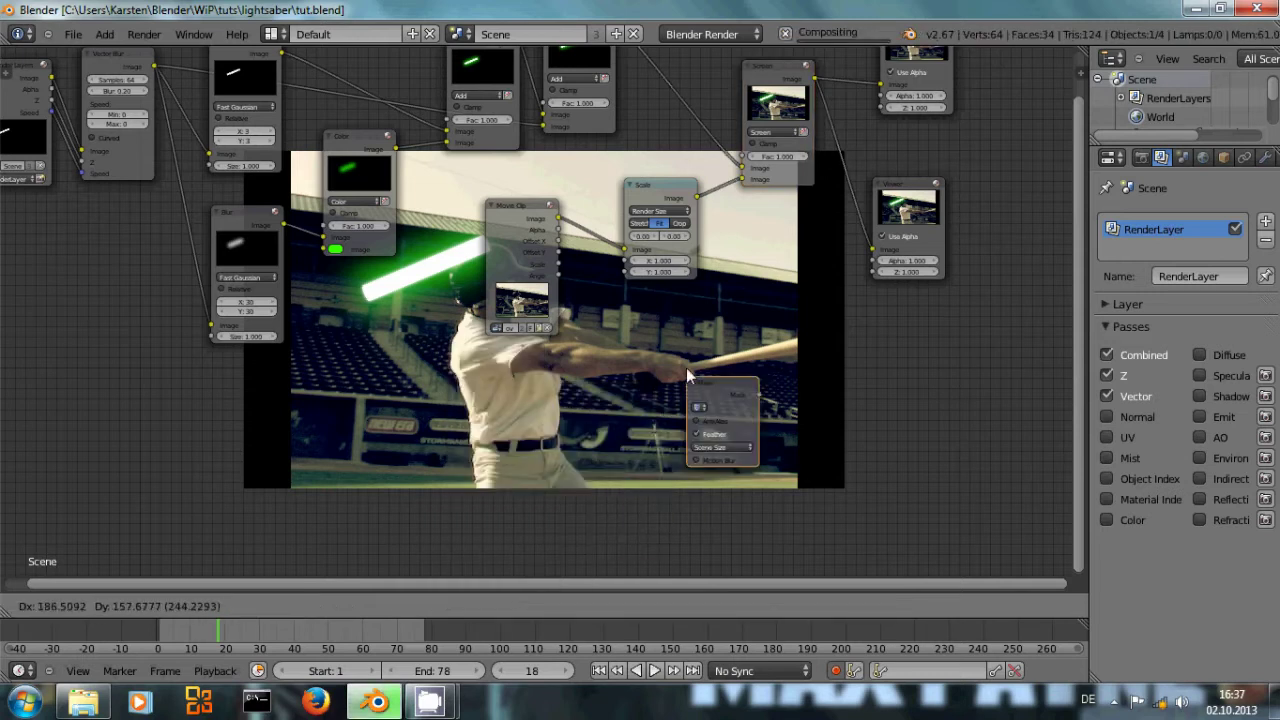
left_click(662, 376)
left_click(649, 378)
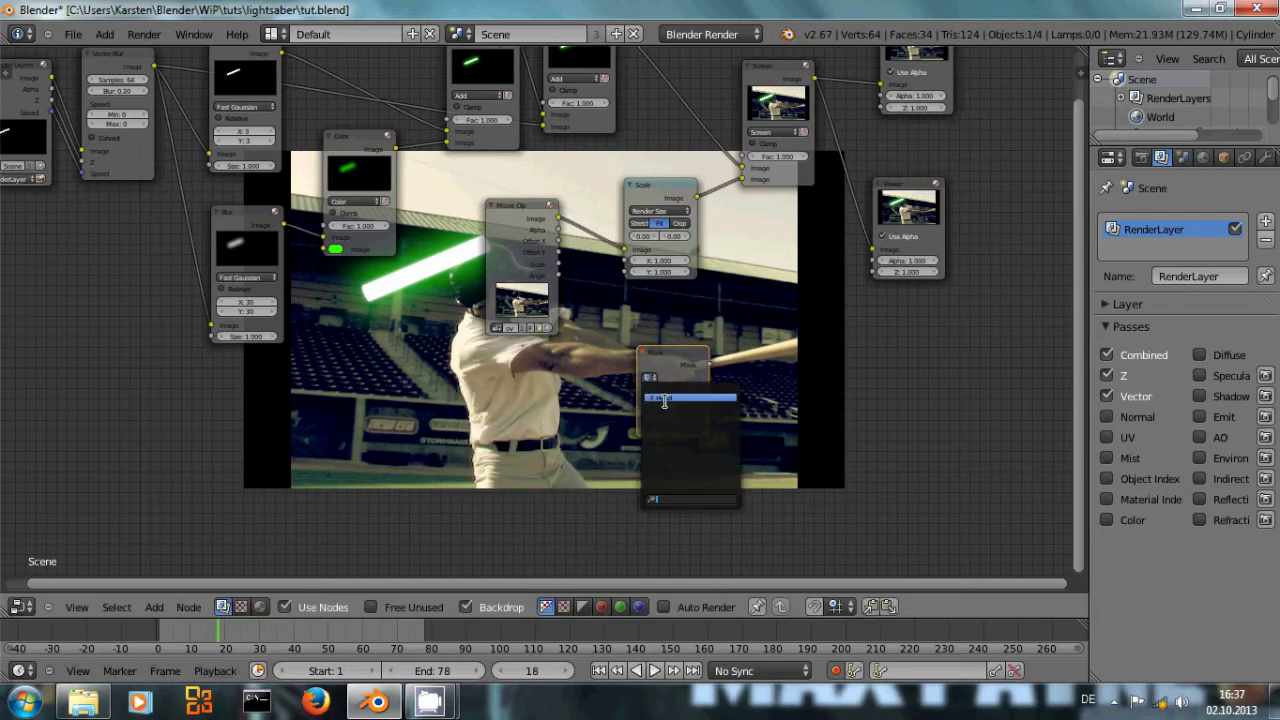
left_click(660, 397)
- Reposition the Mask node below the Movie Clip node and send its output to the Viewer
scroll(727, 405, "up", 2)
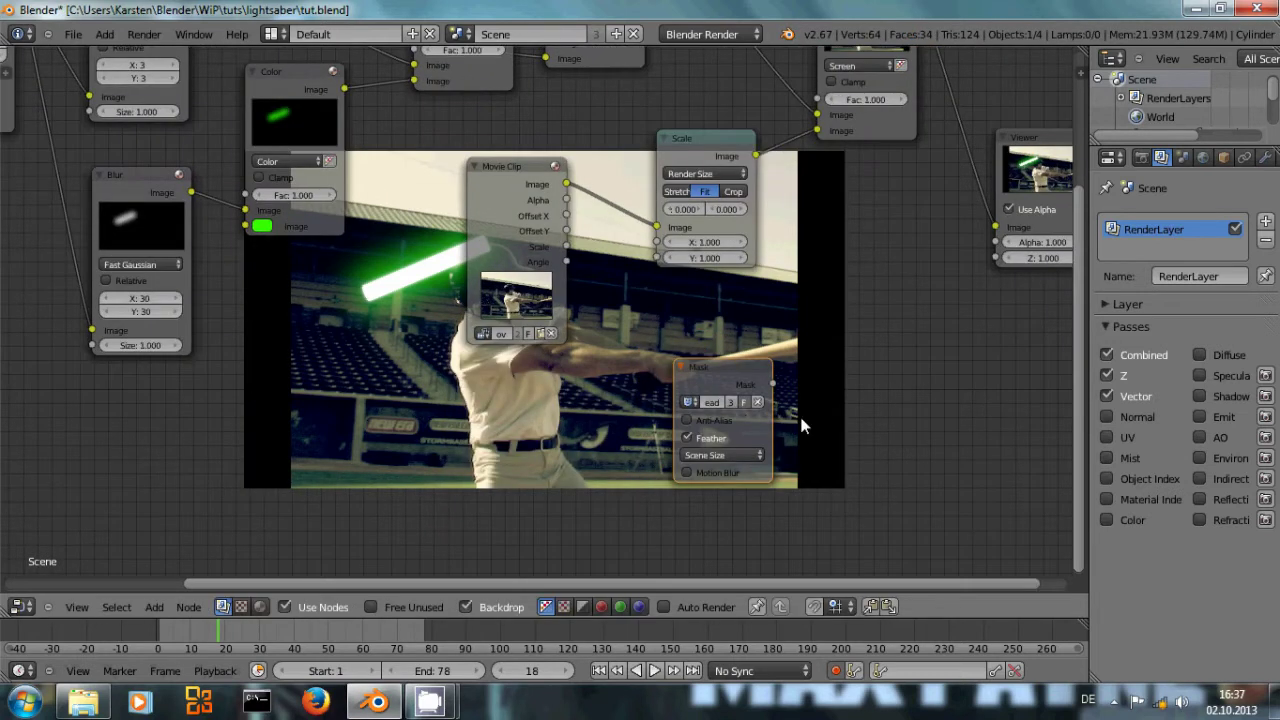
key("ctrl+Up")
key("g")
left_click(774, 360)
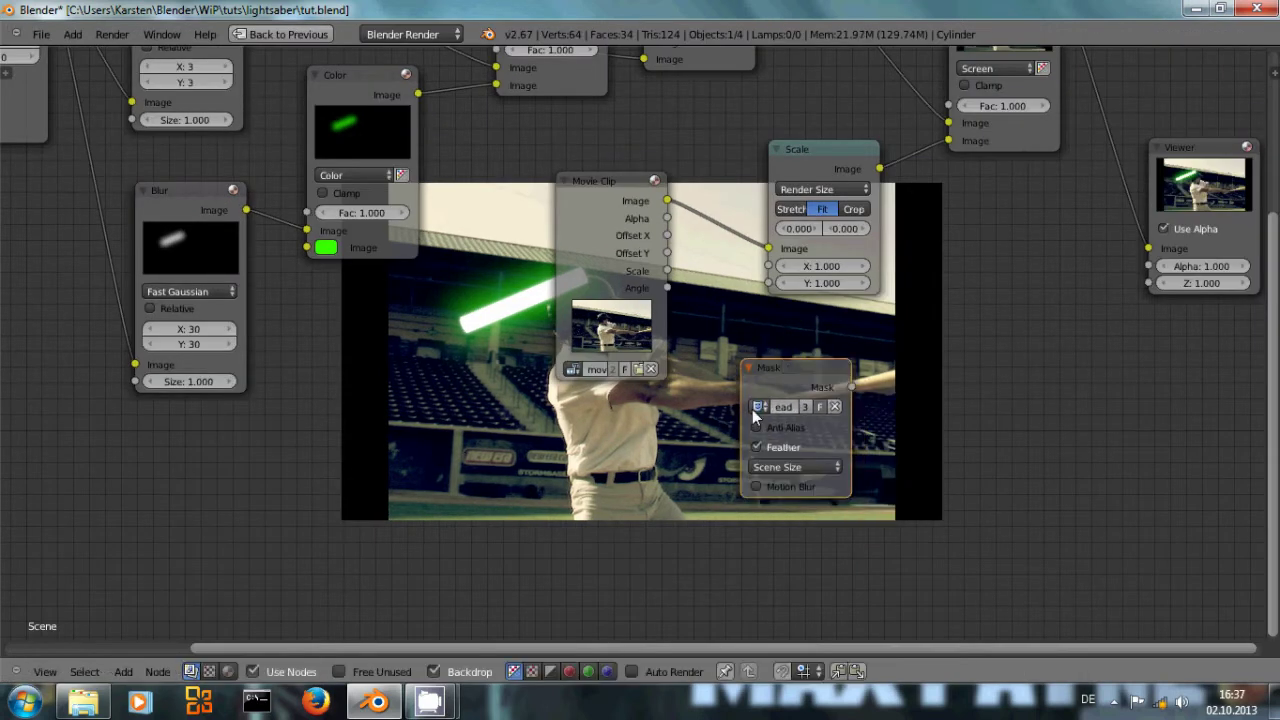
left_click(758, 406)
left_click(787, 430)
left_click_drag(817, 371, 650, 409)
left_click(721, 413, "ctrl+shift")
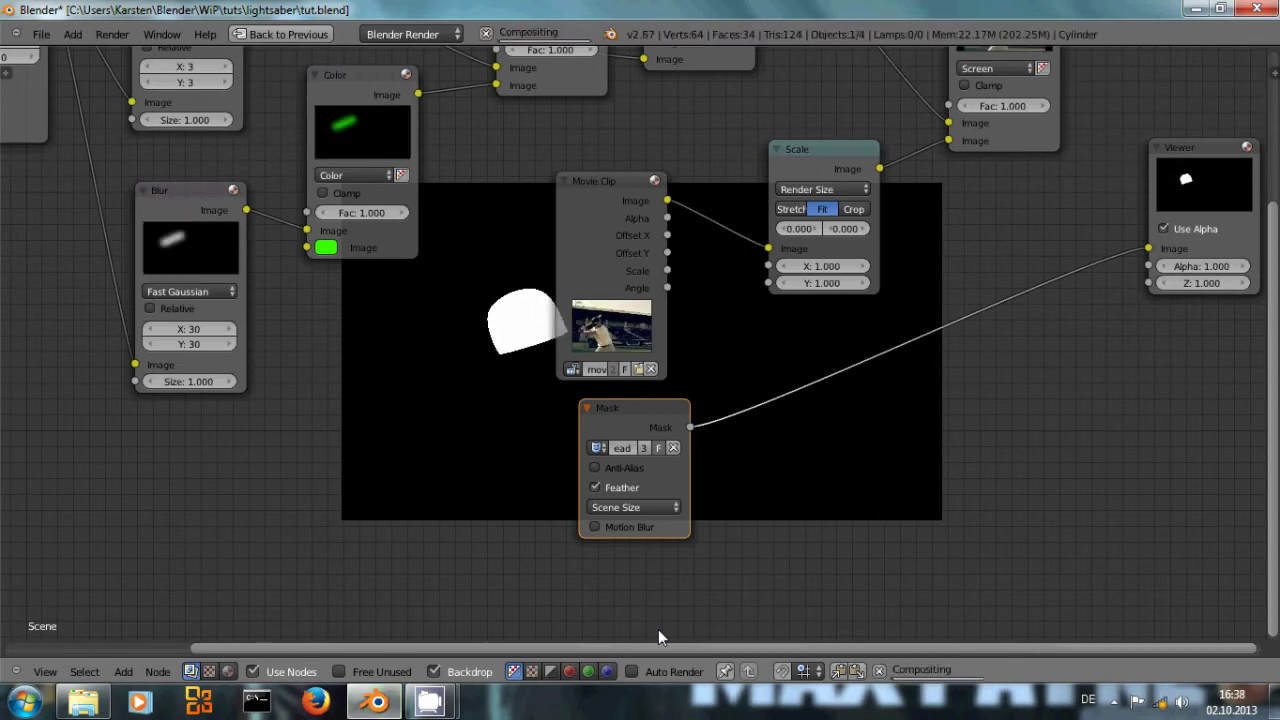
- Restore the full screen layout and view the Mask node's output on frame 17
key("ctrl+Up")
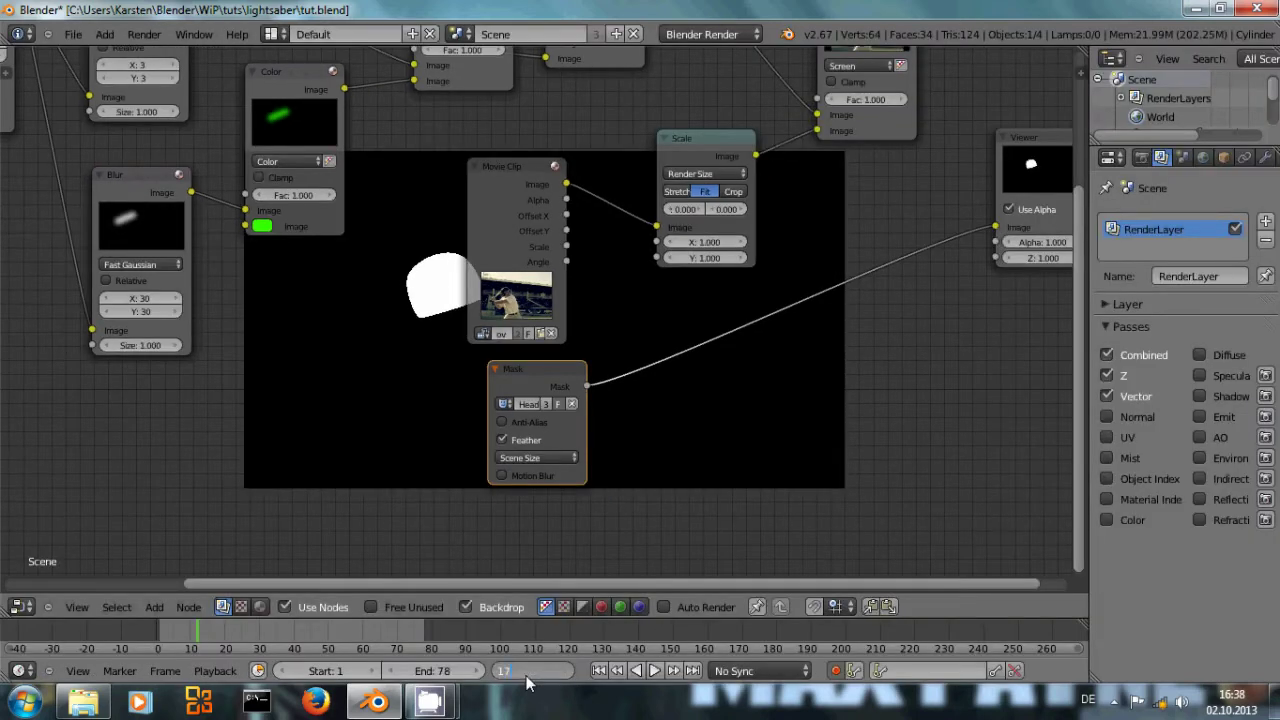
key("Return")
middle_click_drag(449, 403, 407, 230)
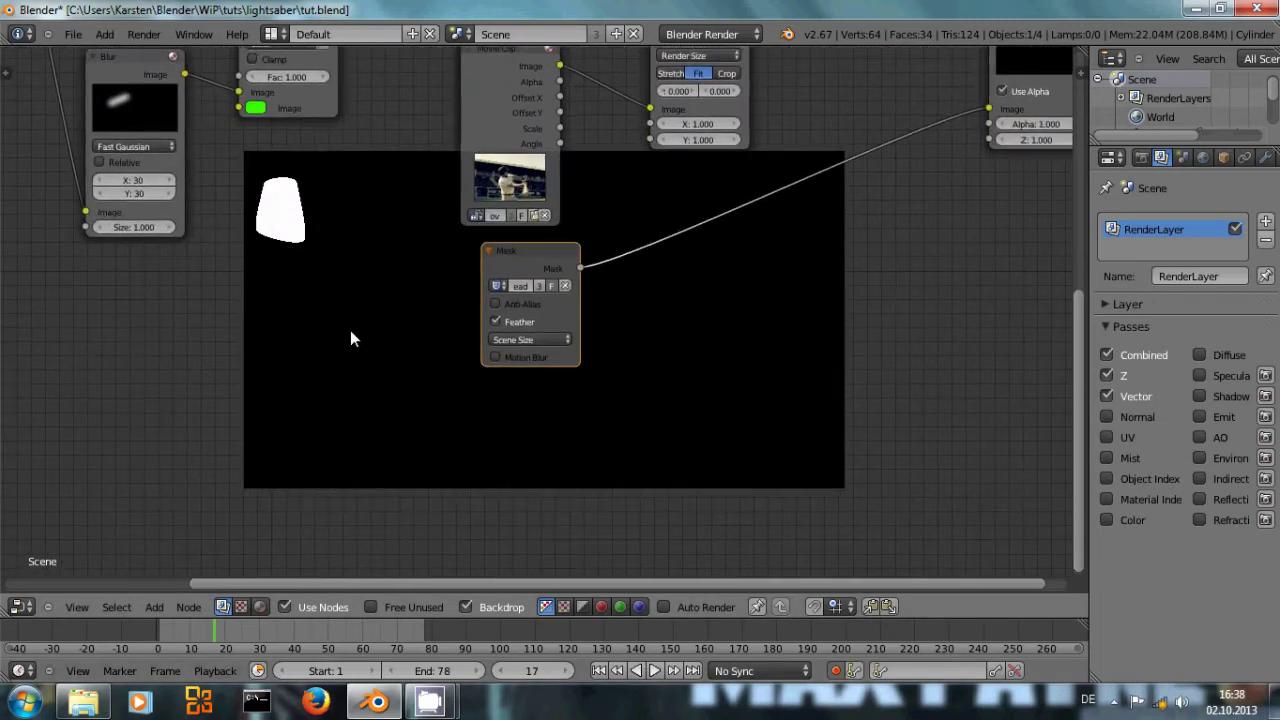
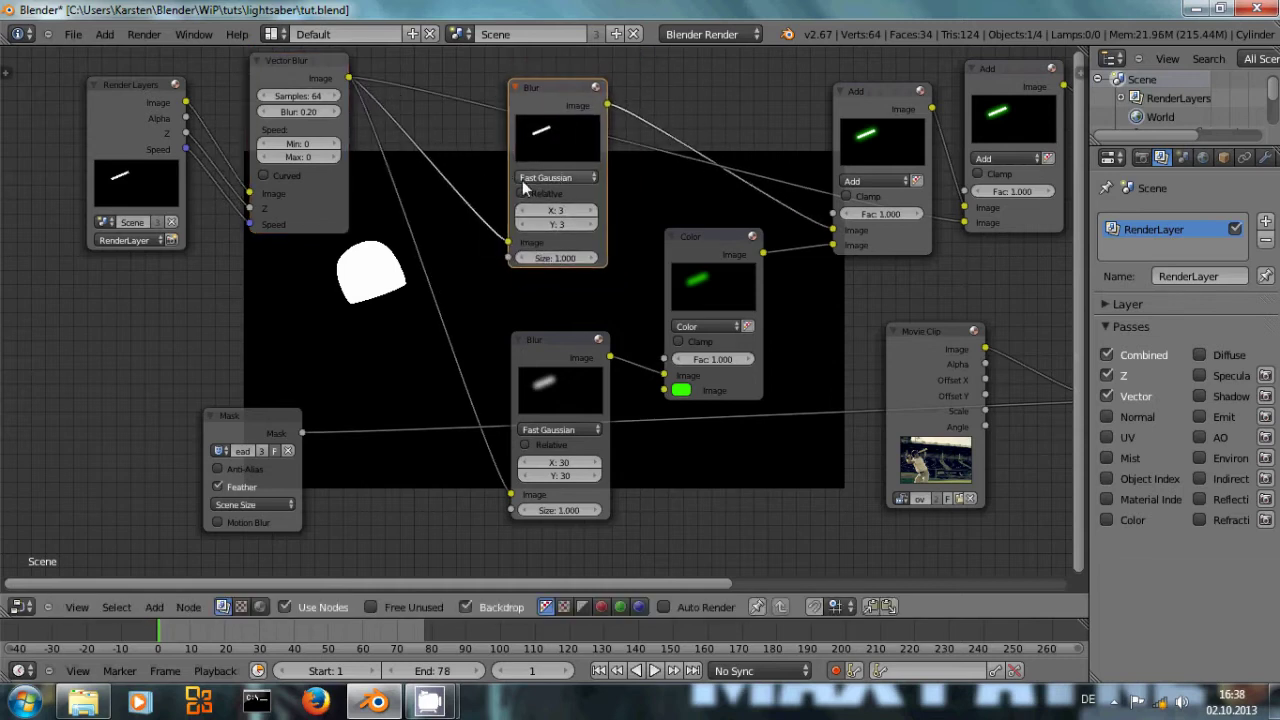
- Send the Vector Blur output to the Viewer and shift the Render Layers, Vector Blur and Mask nodes to make room
left_click(283, 68, "ctrl+shift")
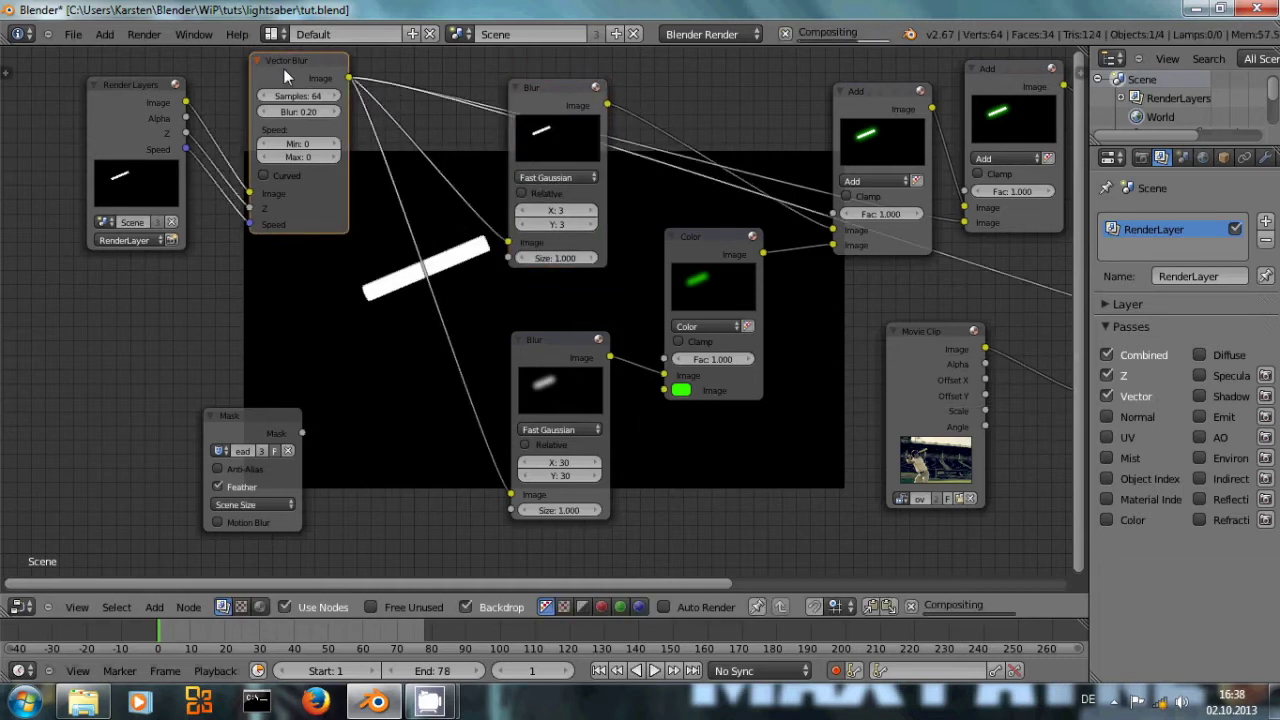
left_click_drag(291, 57, 267, 80)
left_click_drag(144, 91, 94, 96)
left_click_drag(266, 92, 233, 99)
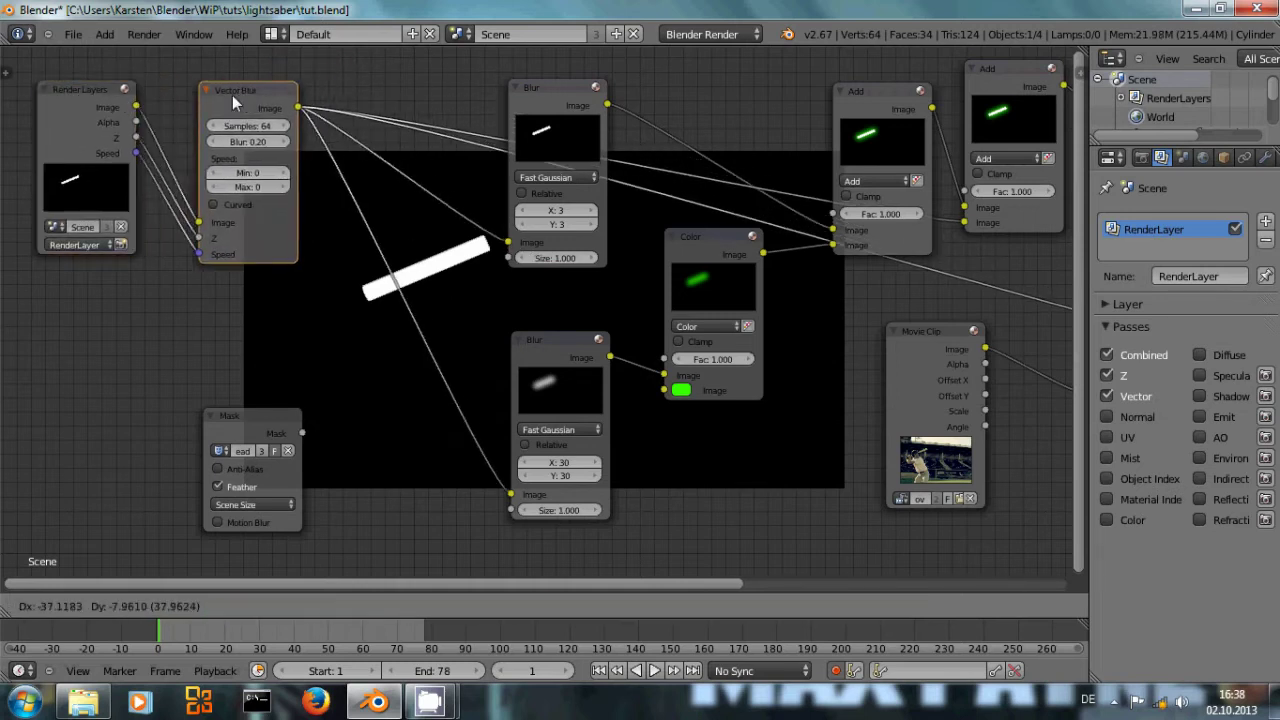
left_click_drag(238, 417, 134, 350)
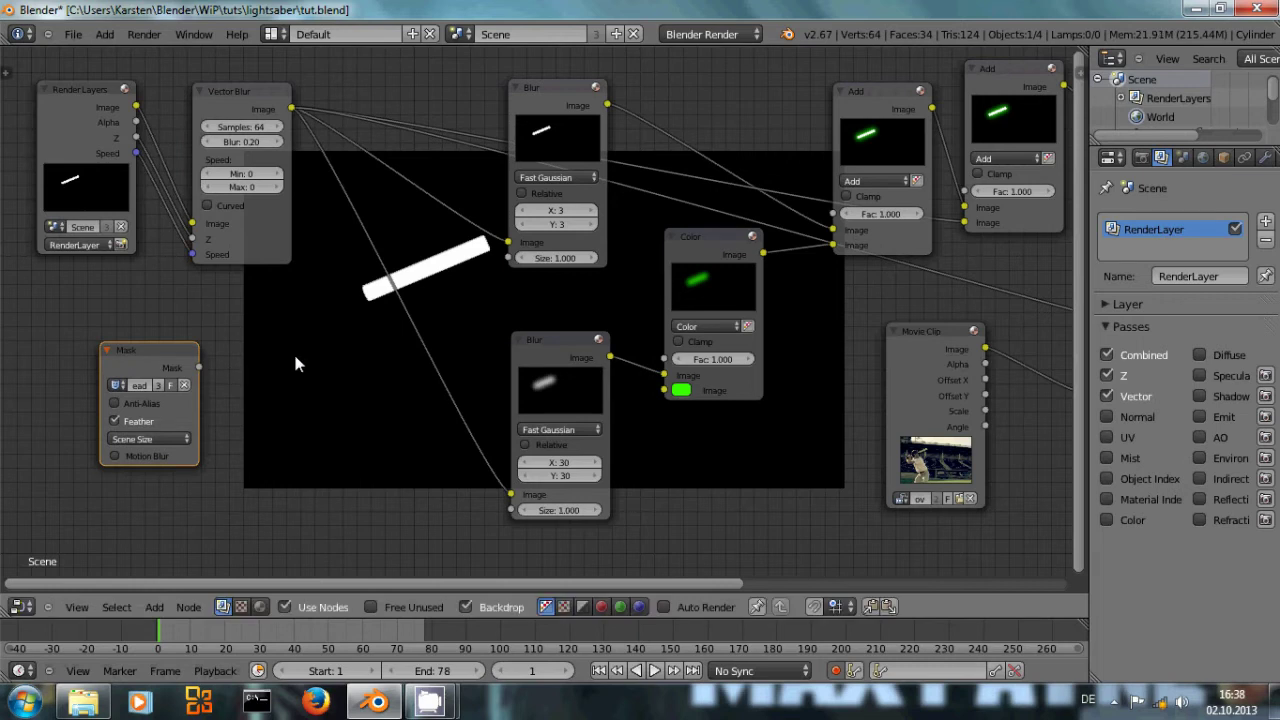
- Add a Mix color node between the Mask node and the lower Blur node and look at its blend types
key("shift+a")
mouse_move(270, 398)
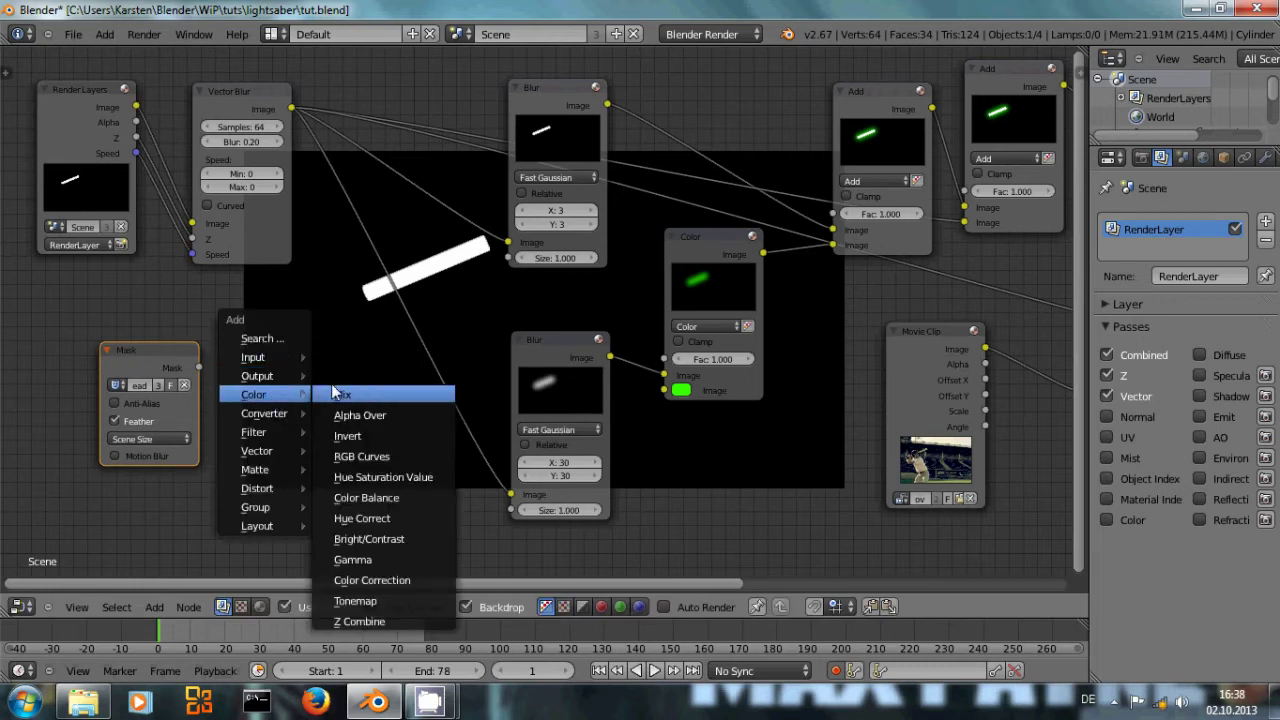
left_click(330, 394)
left_click(262, 306)
left_click(315, 445)
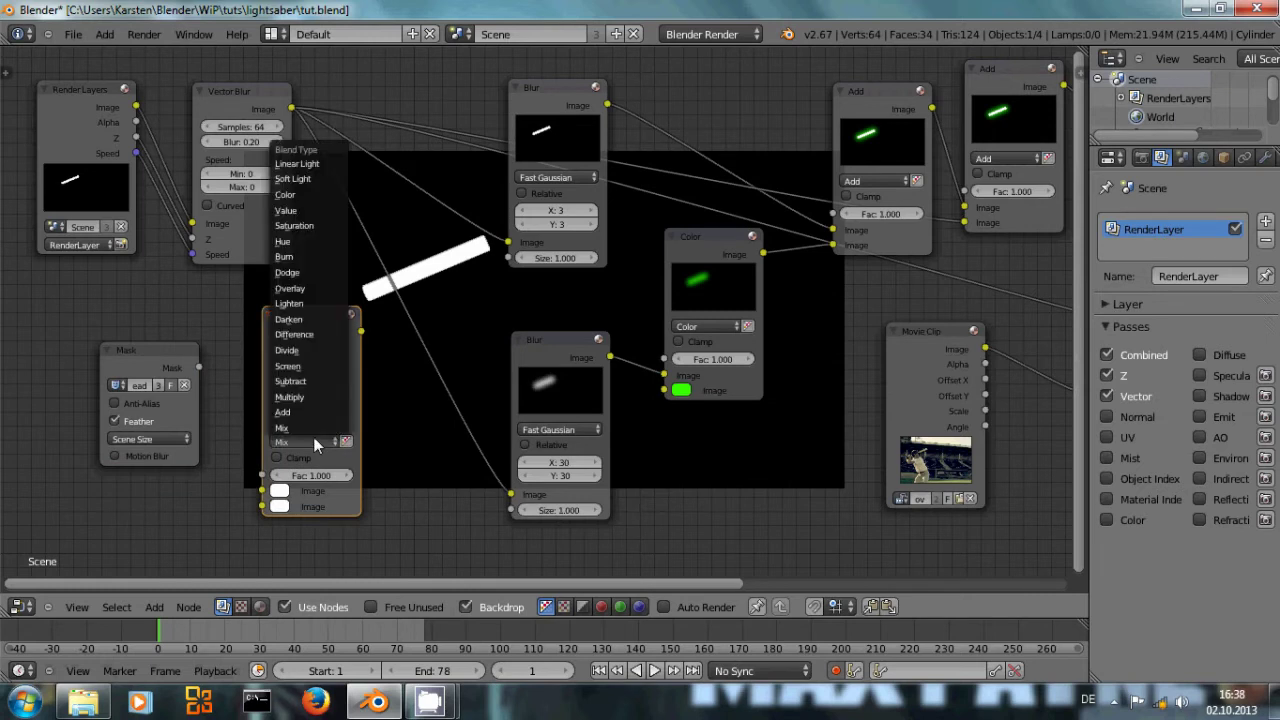
left_click(131, 359)
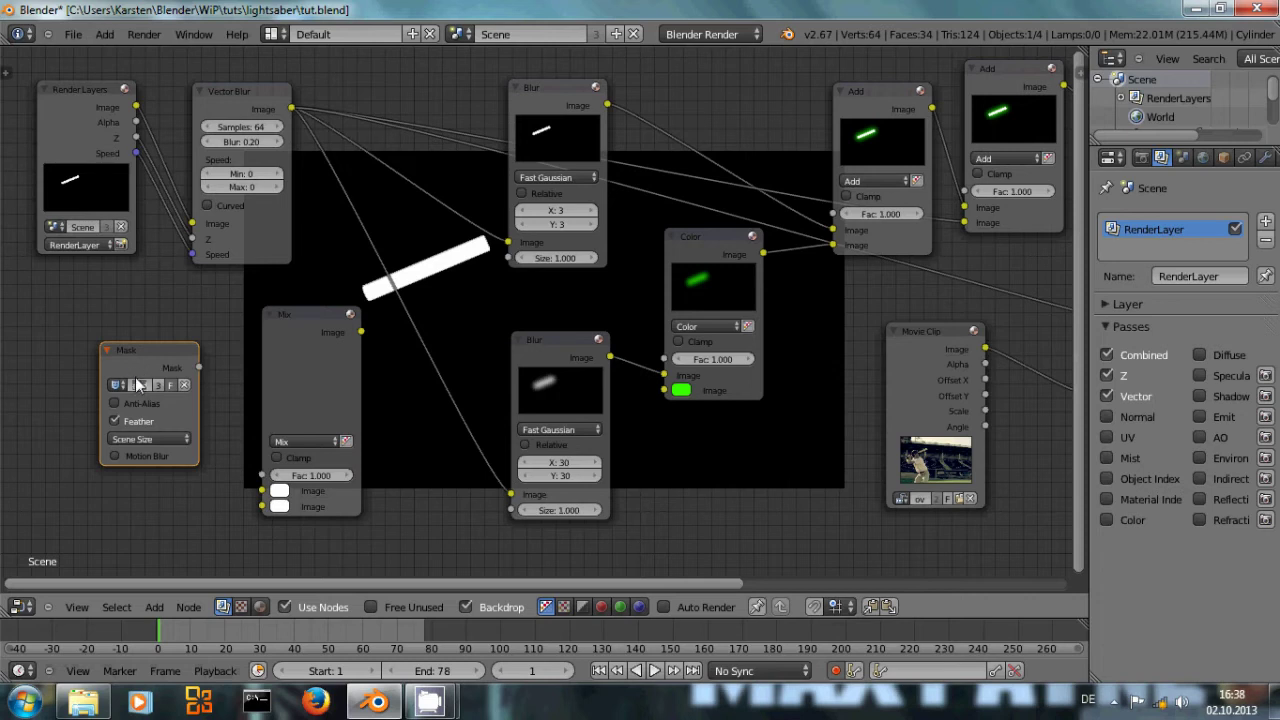
- Compare the Mask and Vector Blur outputs in the Viewer and space the Mask and Mix nodes further apart
left_click(137, 368, "ctrl+shift")
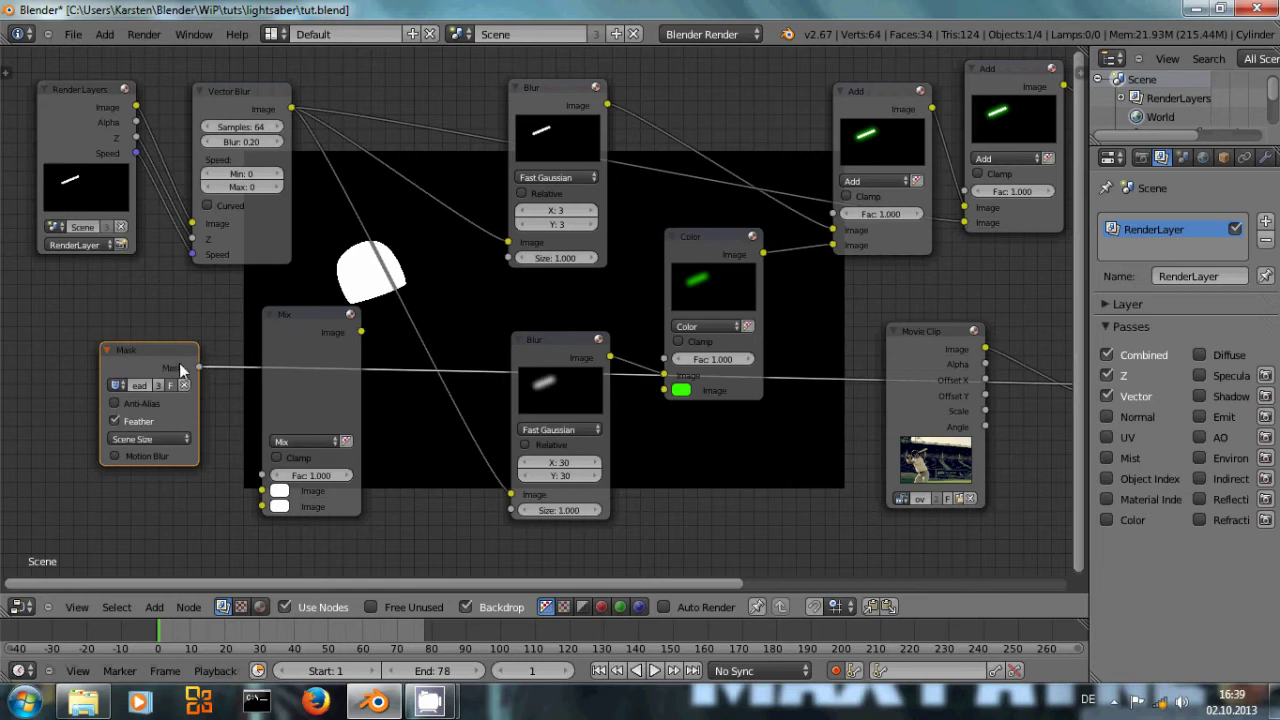
left_click_drag(145, 352, 135, 346)
left_click_drag(299, 322, 351, 305)
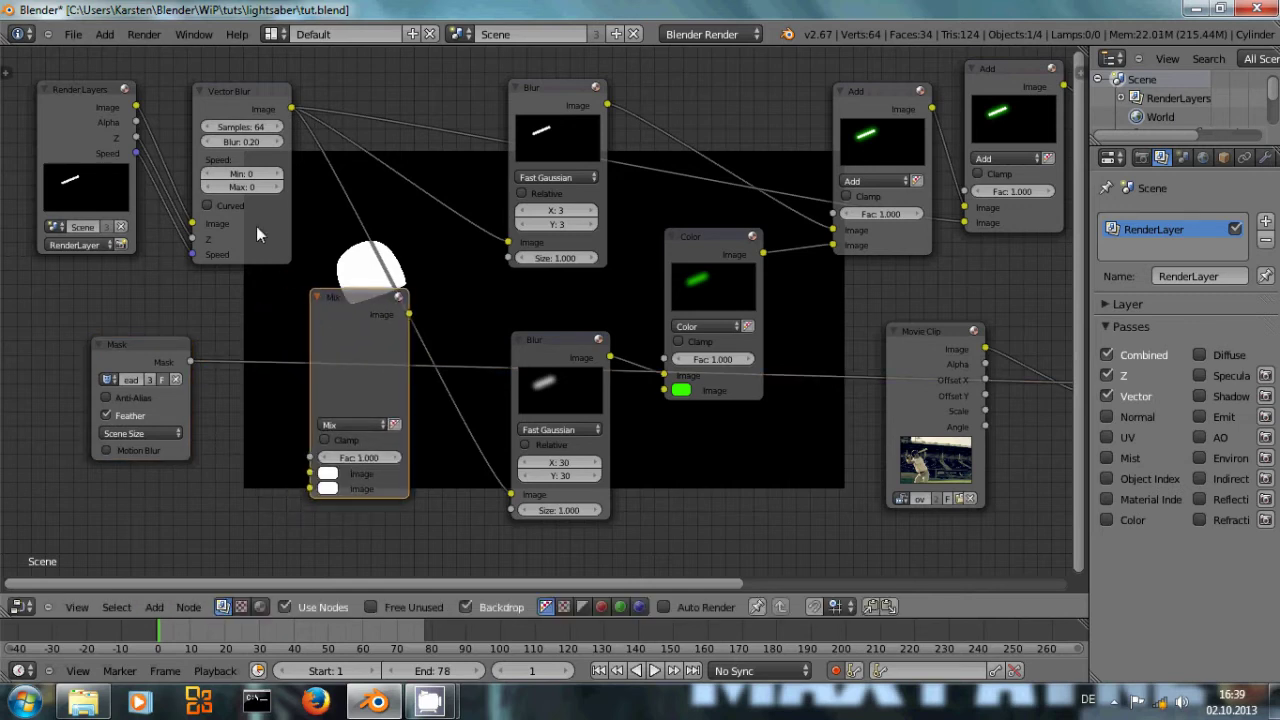
left_click(243, 96)
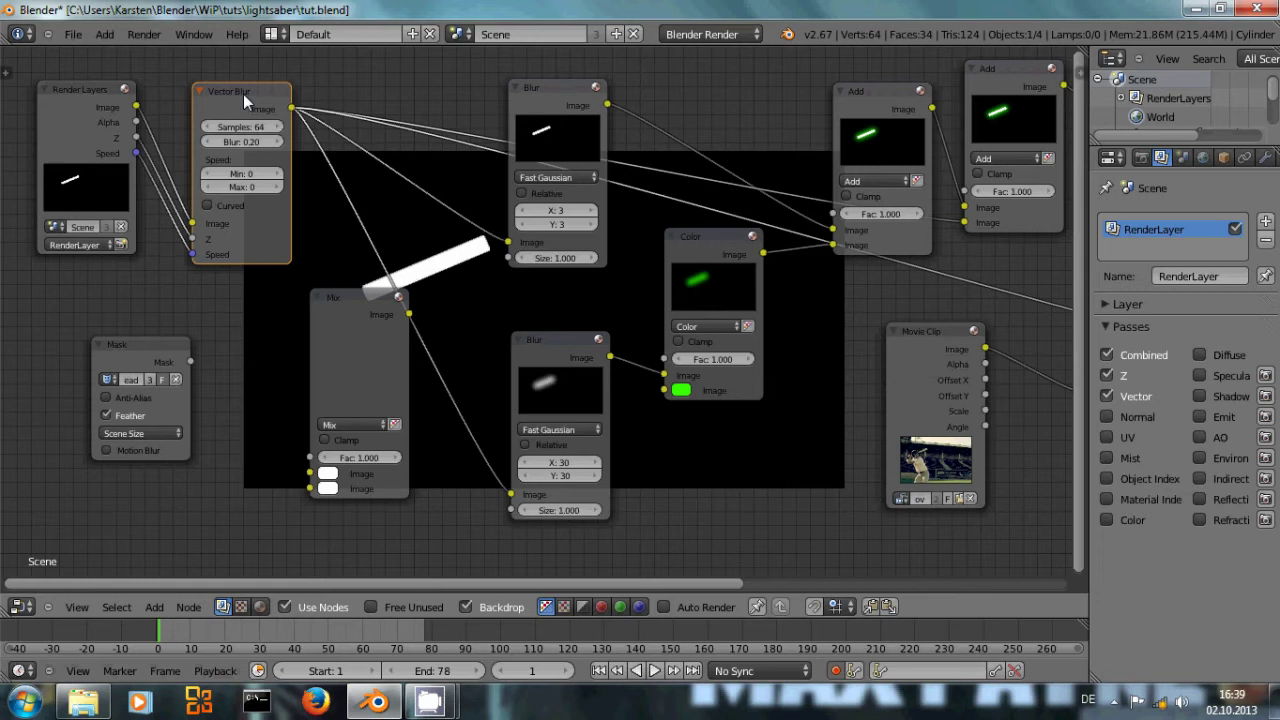
- Set the Mix node to Multiply and connect the Vector Blur image output to its first image input
left_click(365, 425)
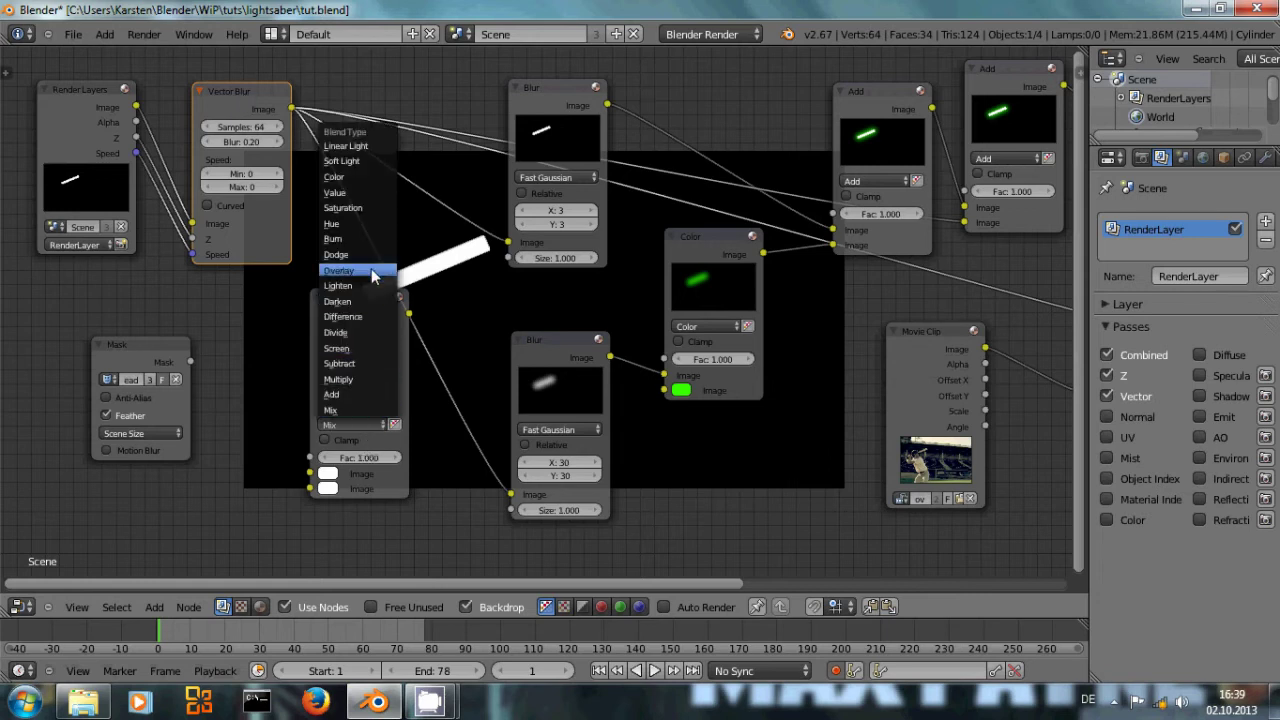
left_click(366, 378)
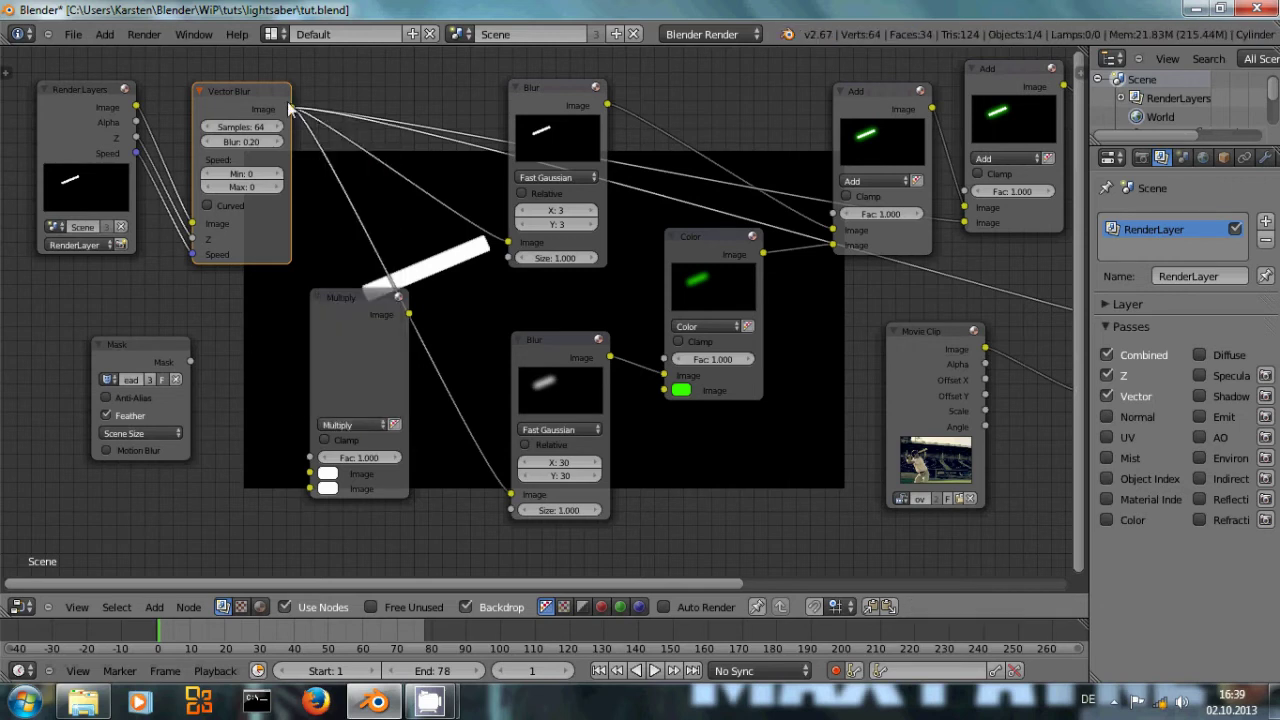
left_click_drag(291, 107, 311, 474)
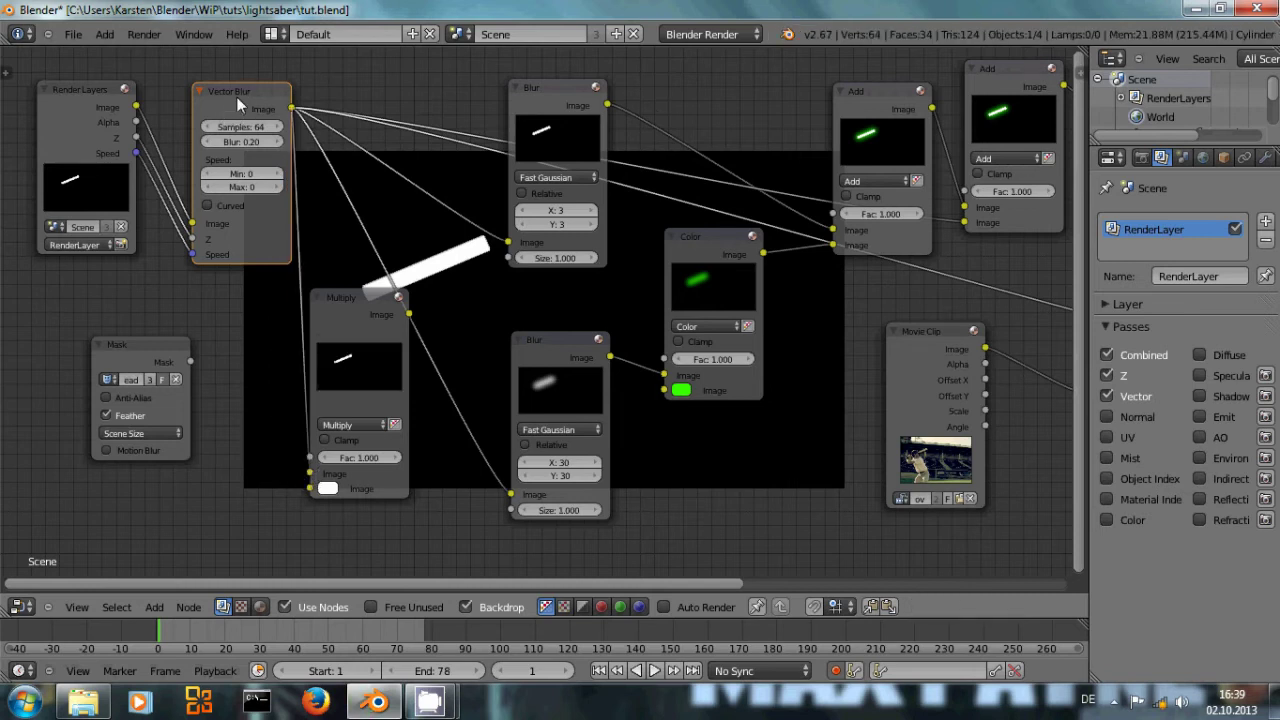
- Add an Invert node after the Mask, link the Mask to its Fac input, and link its color output to Multiply's second image input
left_click_drag(191, 350, 144, 340)
key("shift+a")
mouse_move(235, 378)
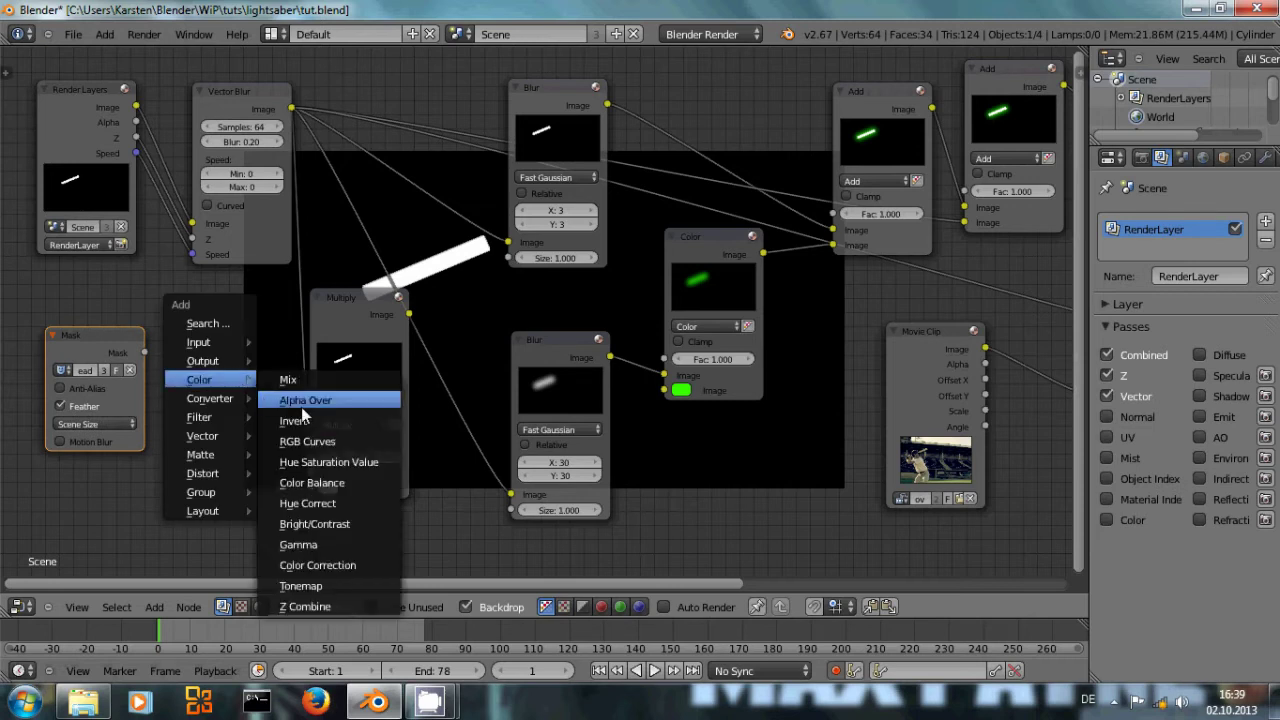
left_click(293, 421)
left_click(147, 360)
left_click_drag(176, 405, 176, 404)
left_click_drag(274, 345, 311, 489)
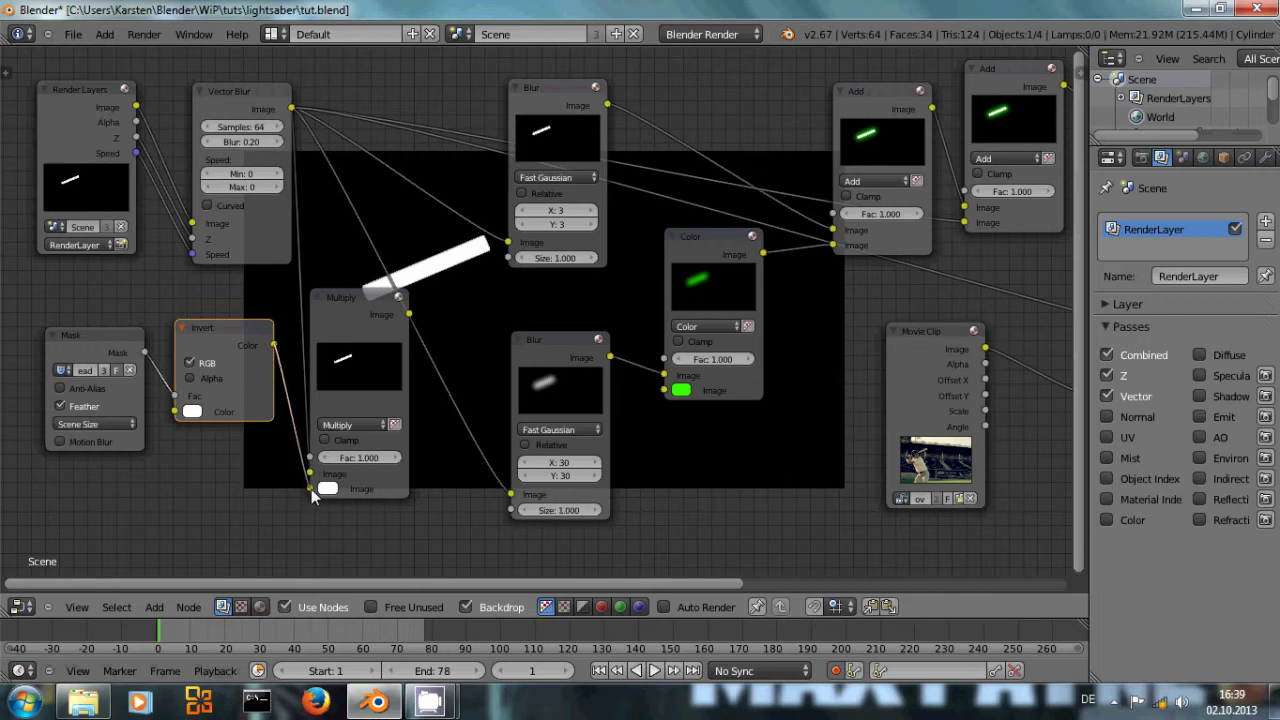
left_click_drag(228, 345, 194, 345)
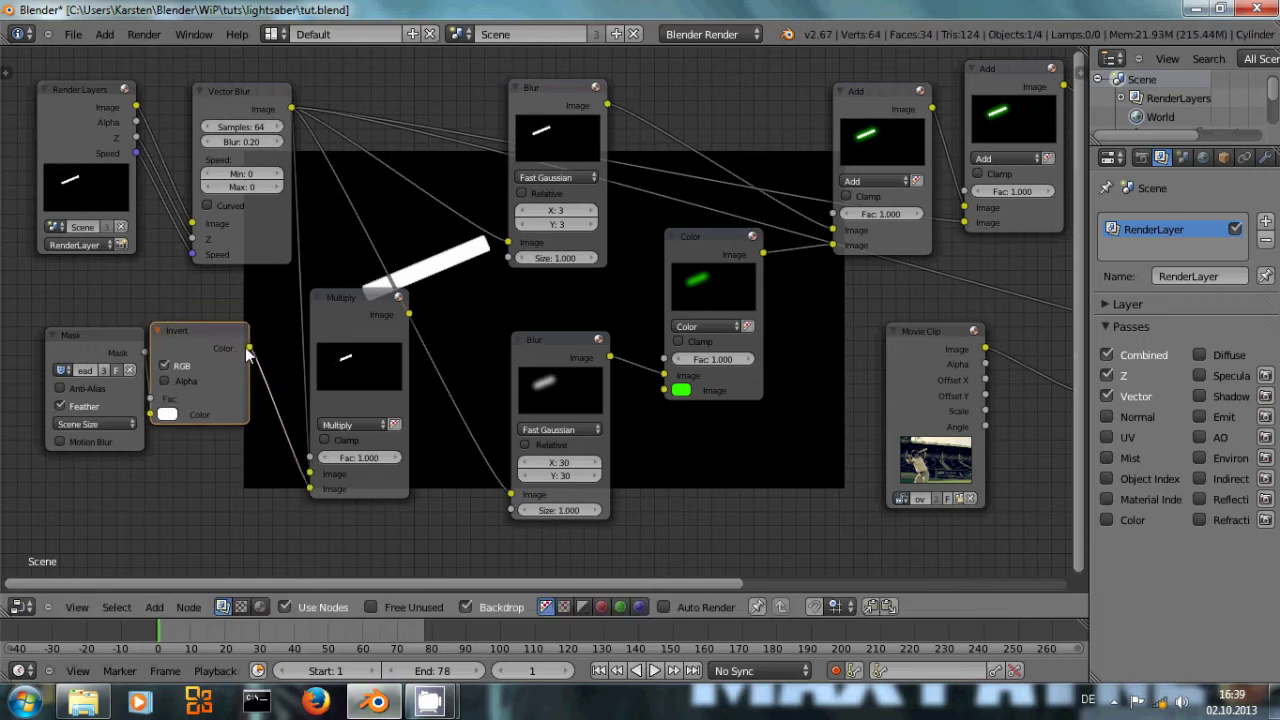
- Space the Mask and Multiply nodes out from their neighbours and preview the Multiply output in the backdrop
left_click_drag(98, 343, 47, 342)
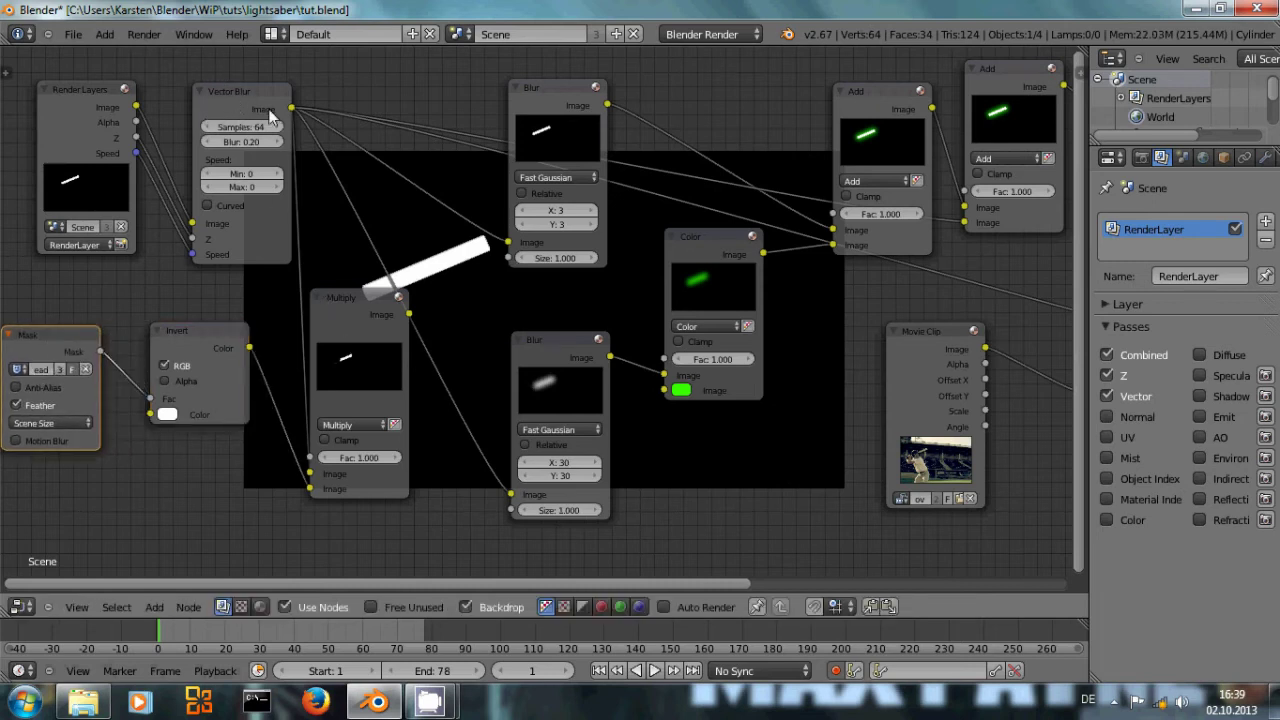
left_click_drag(345, 294, 401, 218)
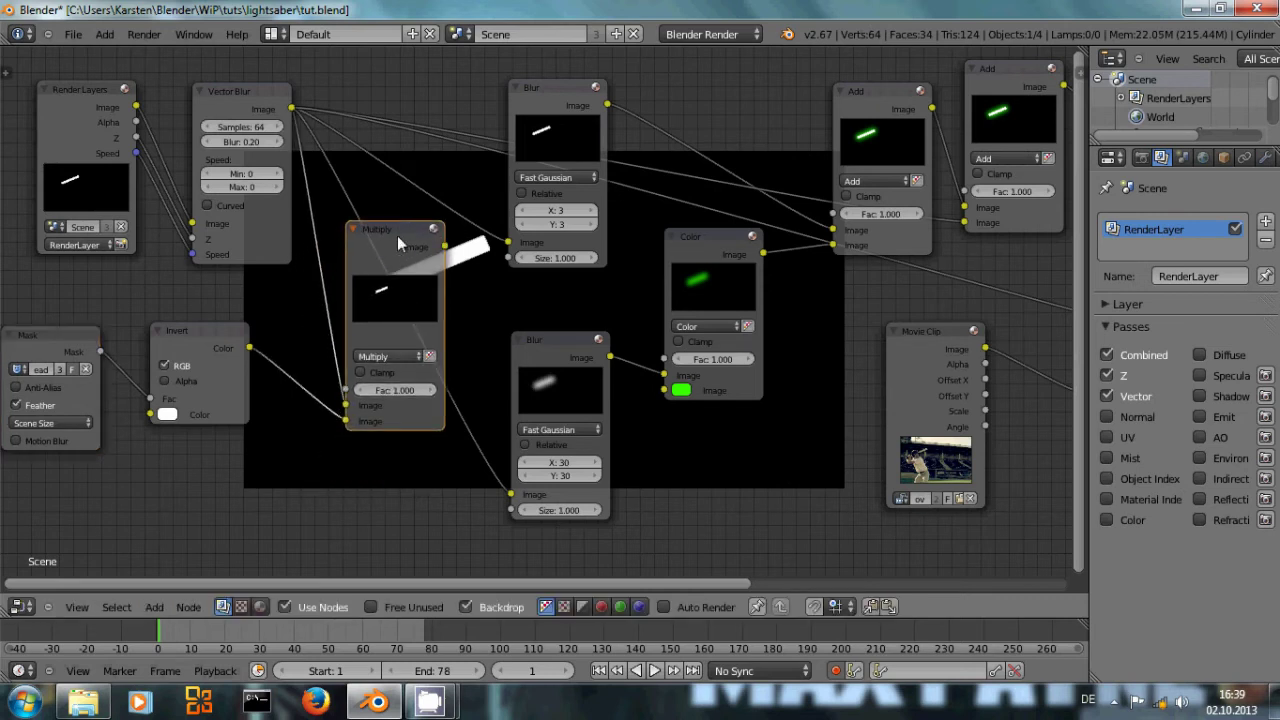
middle_click_drag(444, 321, 388, 195)
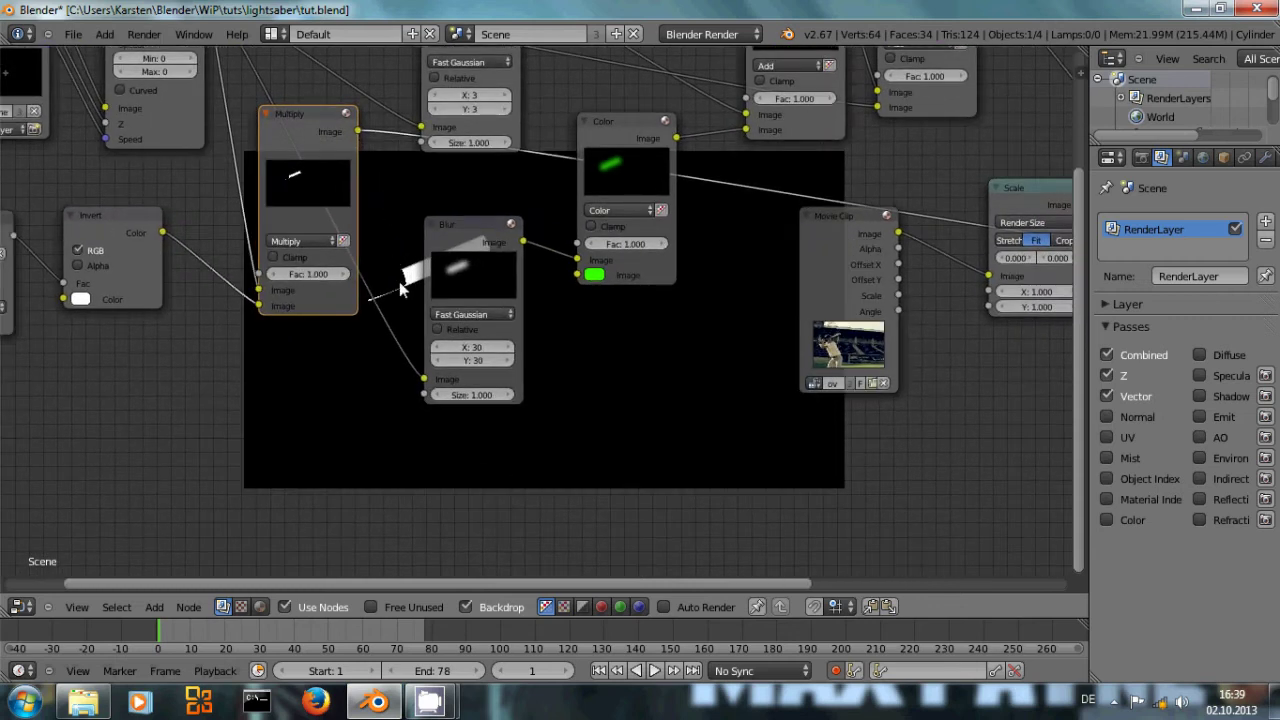
- Compare the Movie Clip footage with the Multiply output in the Viewer
middle_click_drag(385, 318, 366, 218)
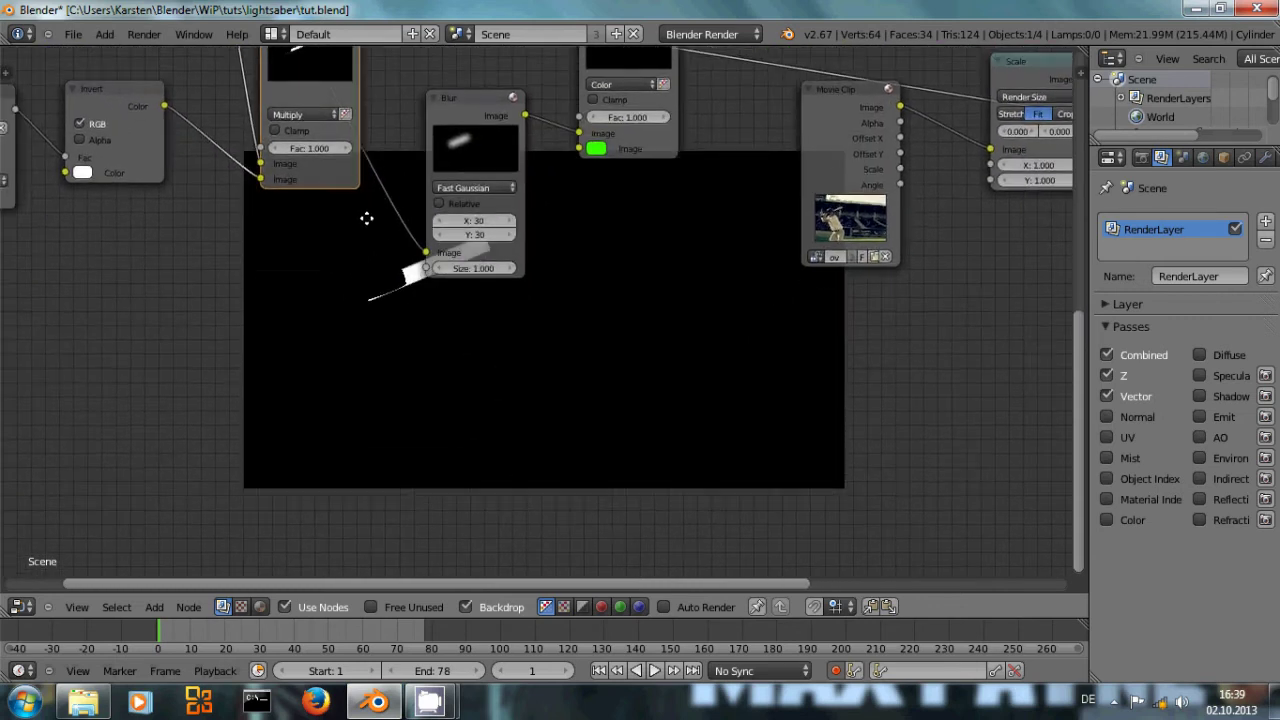
left_click(828, 97, "ctrl+shift")
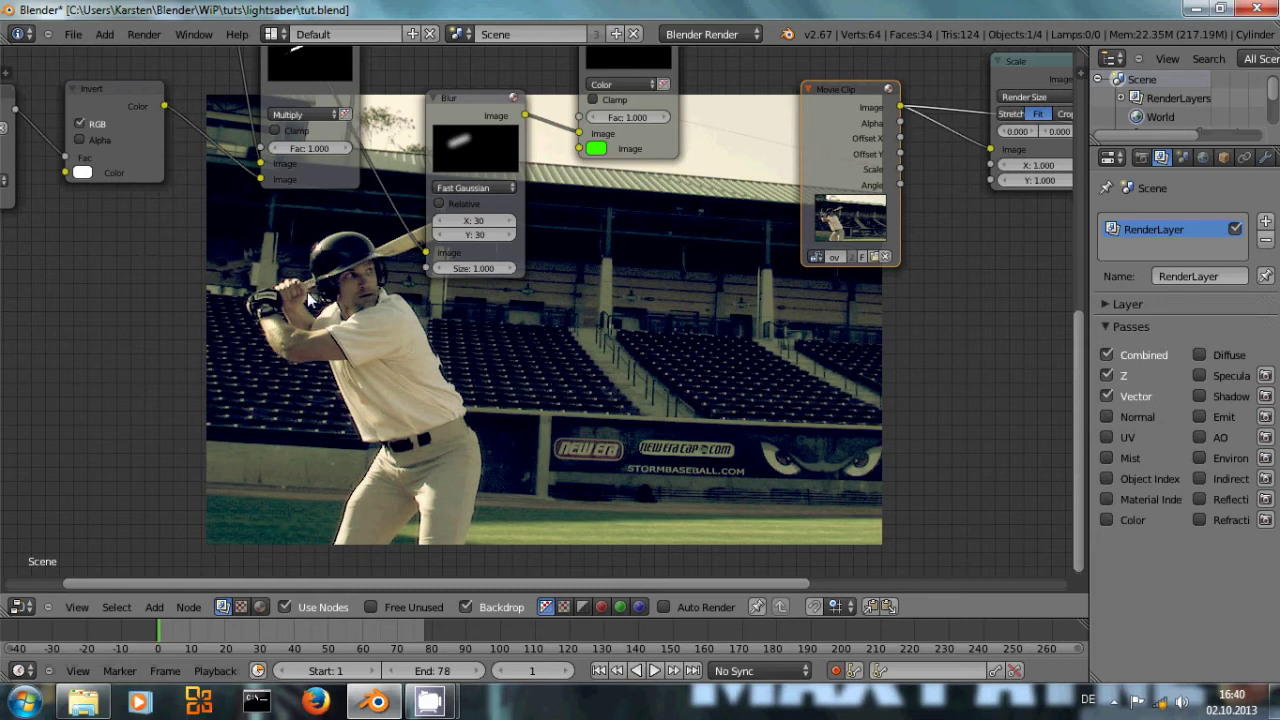
middle_click_drag(385, 305, 588, 450)
left_click(474, 172, "ctrl+shift")
middle_click_drag(447, 362, 534, 454)
middle_click_drag(332, 450, 358, 393)
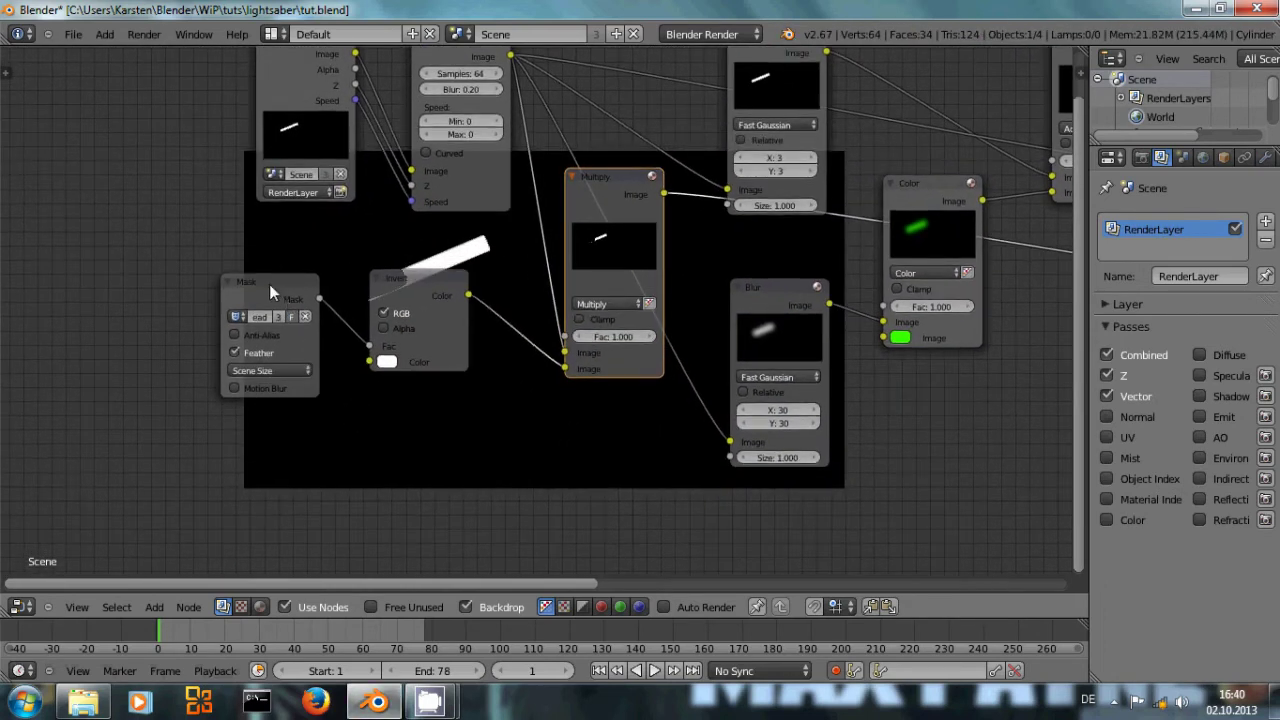
- Move the Mask node slightly away from the Invert node and look at its size source options, keeping Scene Size
left_click_drag(269, 284, 249, 268)
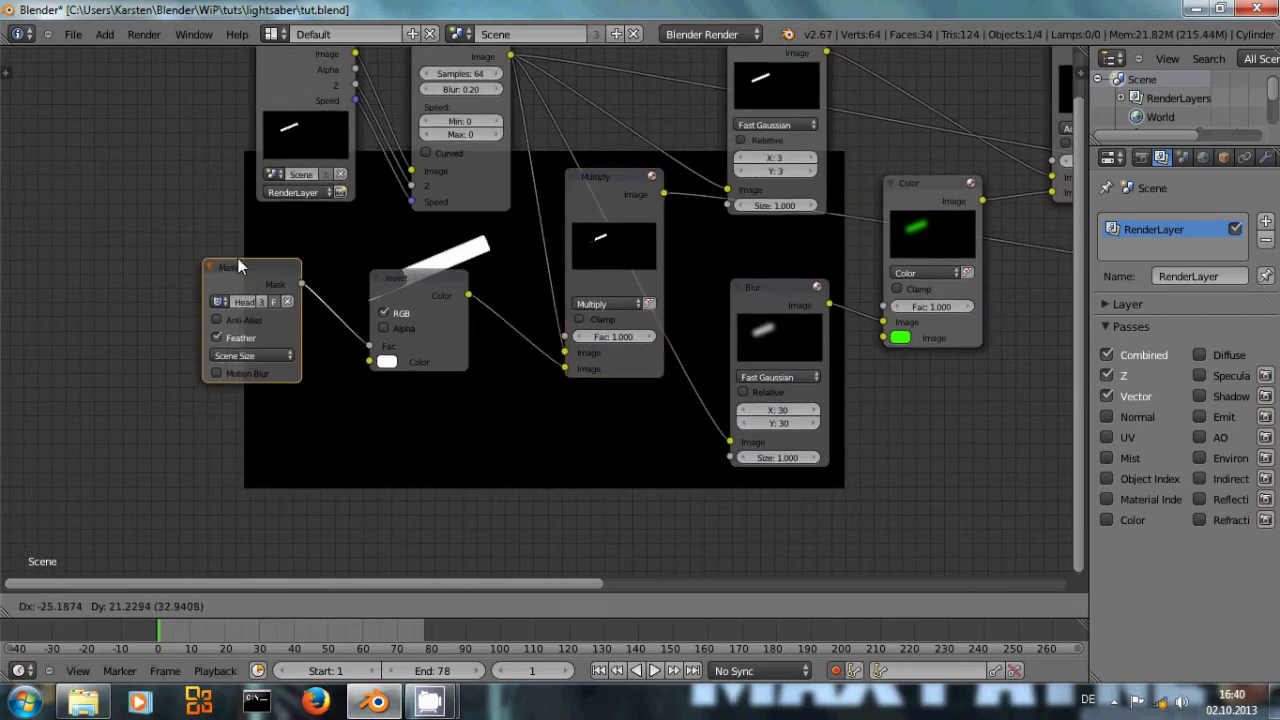
left_click(256, 355)
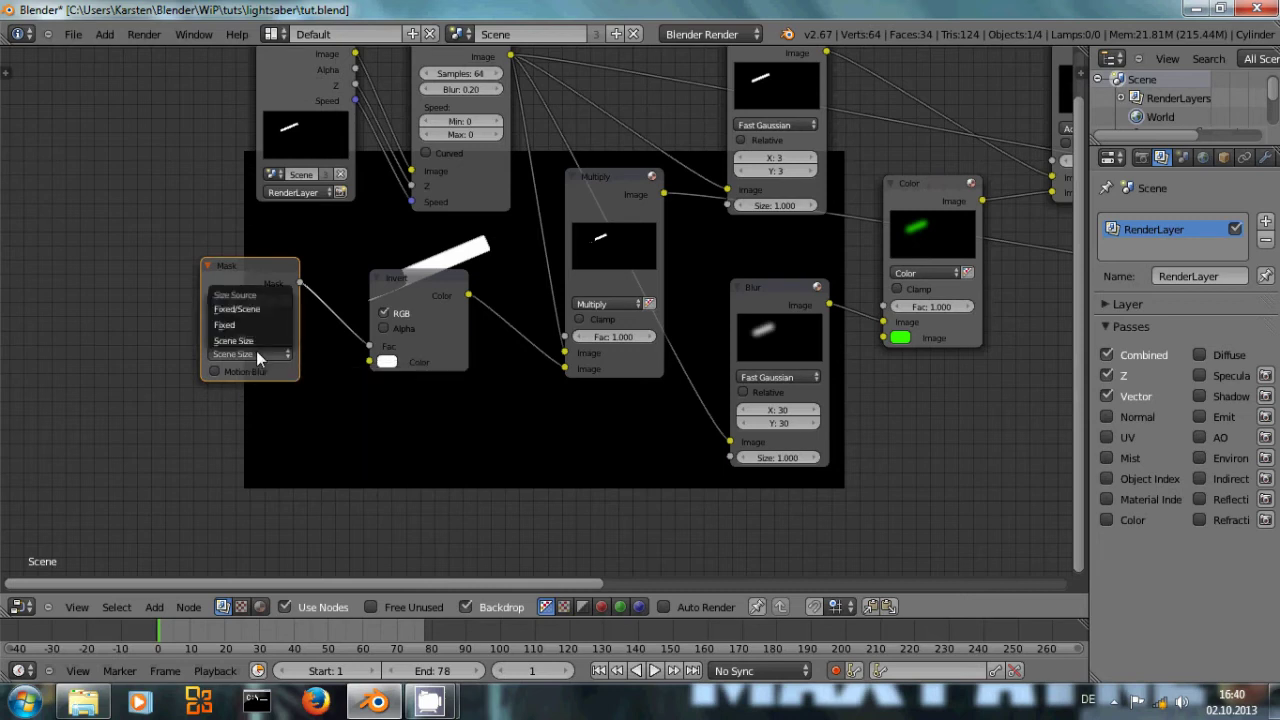
left_click(256, 350)
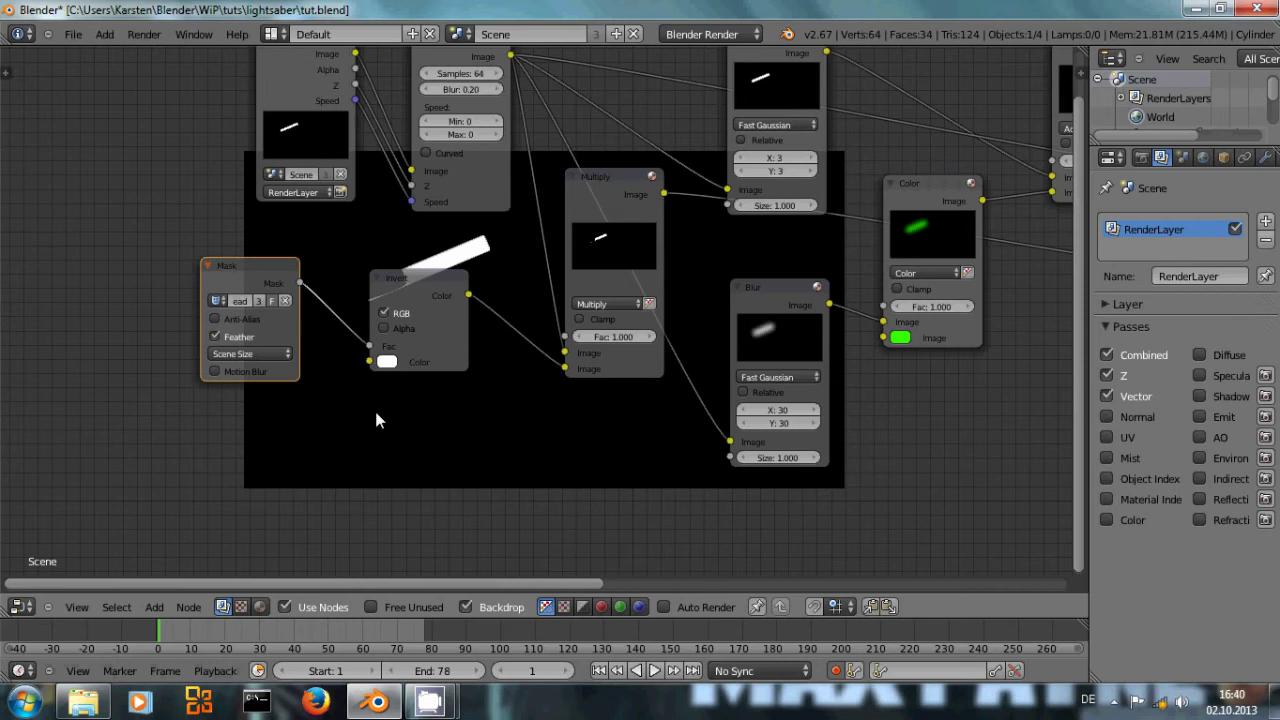
- Preview the Screen node's output in the Viewer and examine how the scaled footage is combined with the blade
middle_click_drag(645, 492, 569, 298)
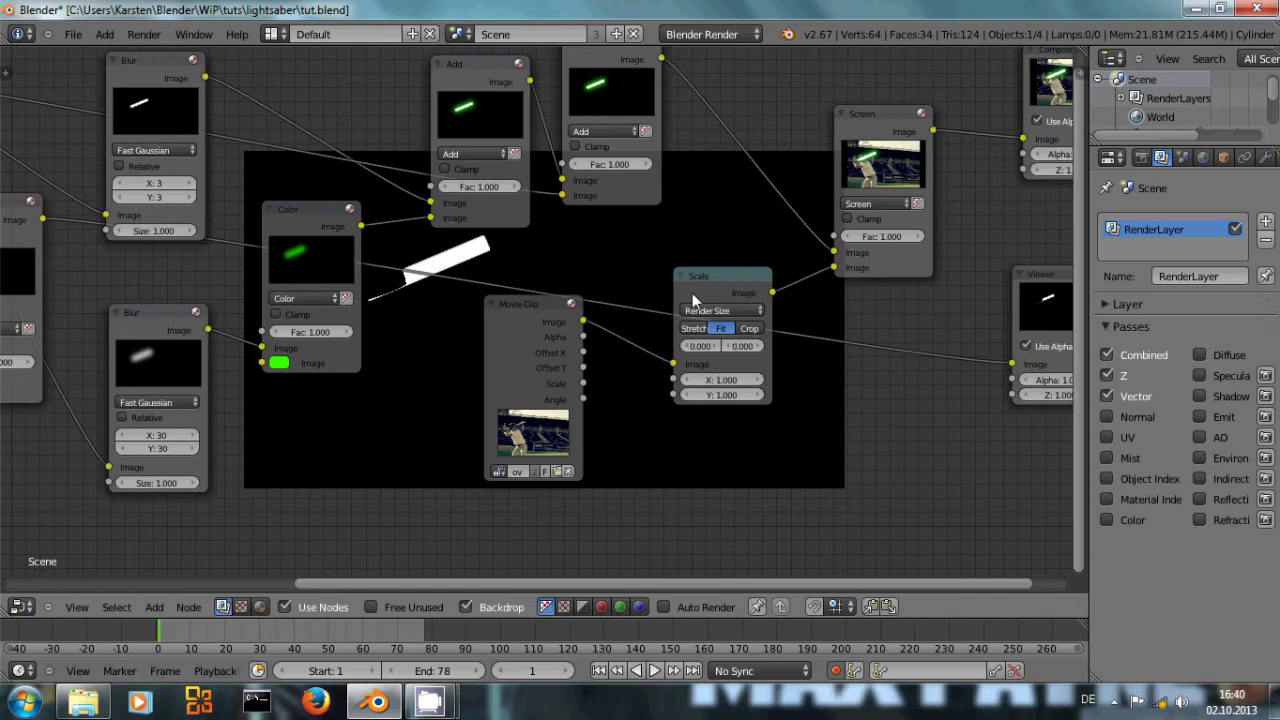
middle_click_drag(626, 378, 469, 439)
left_click(721, 183, "ctrl+shift")
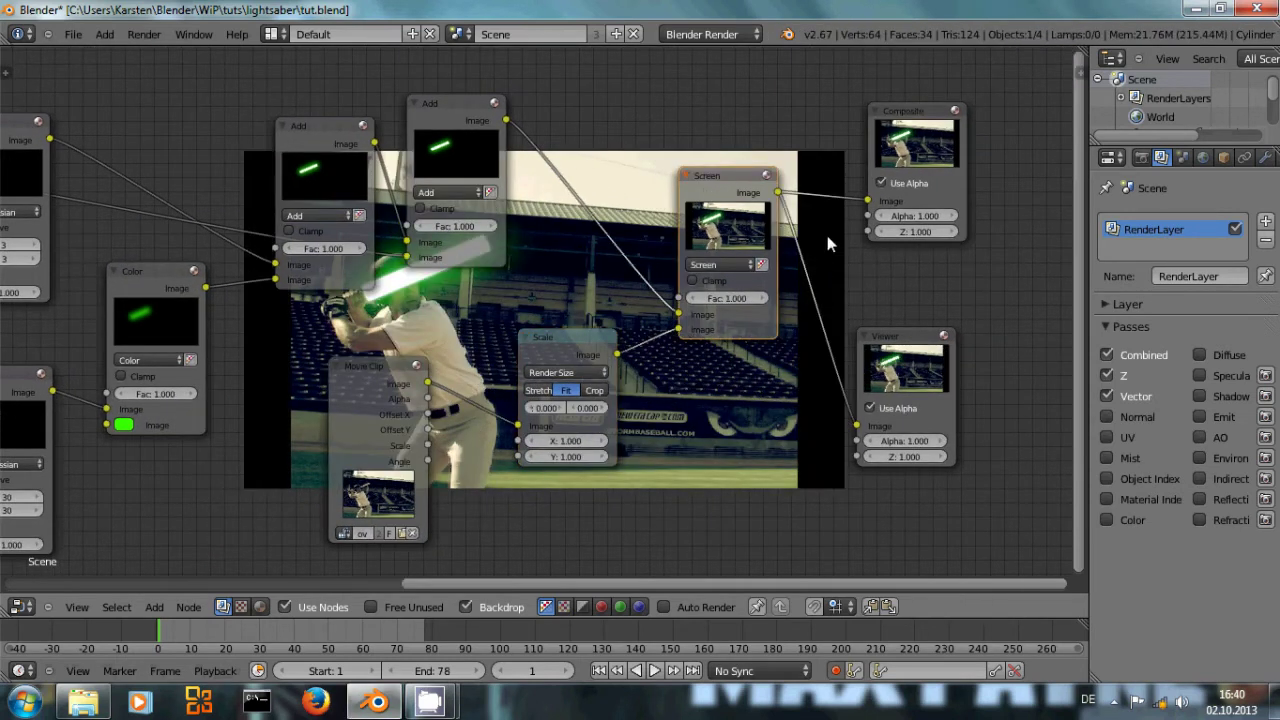
middle_click_drag(712, 448, 172, 369)
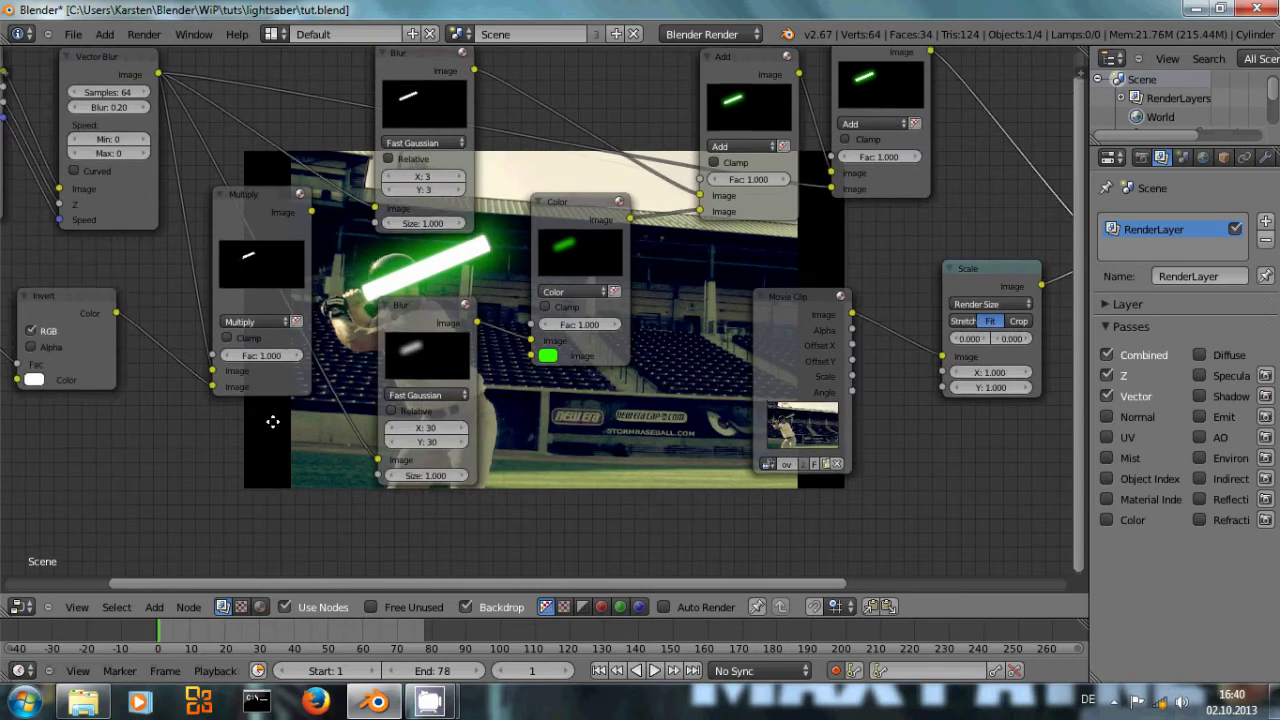
middle_click_drag(271, 423, 373, 419)
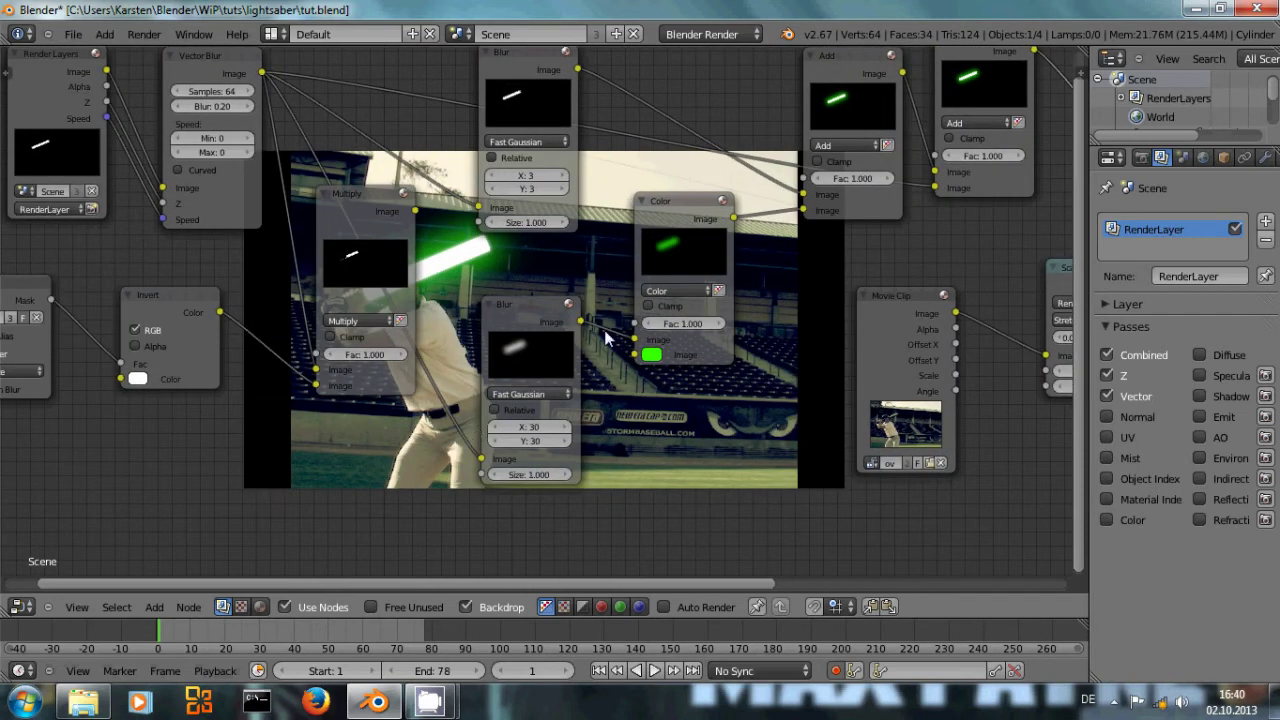
middle_click_drag(860, 316, 486, 439)
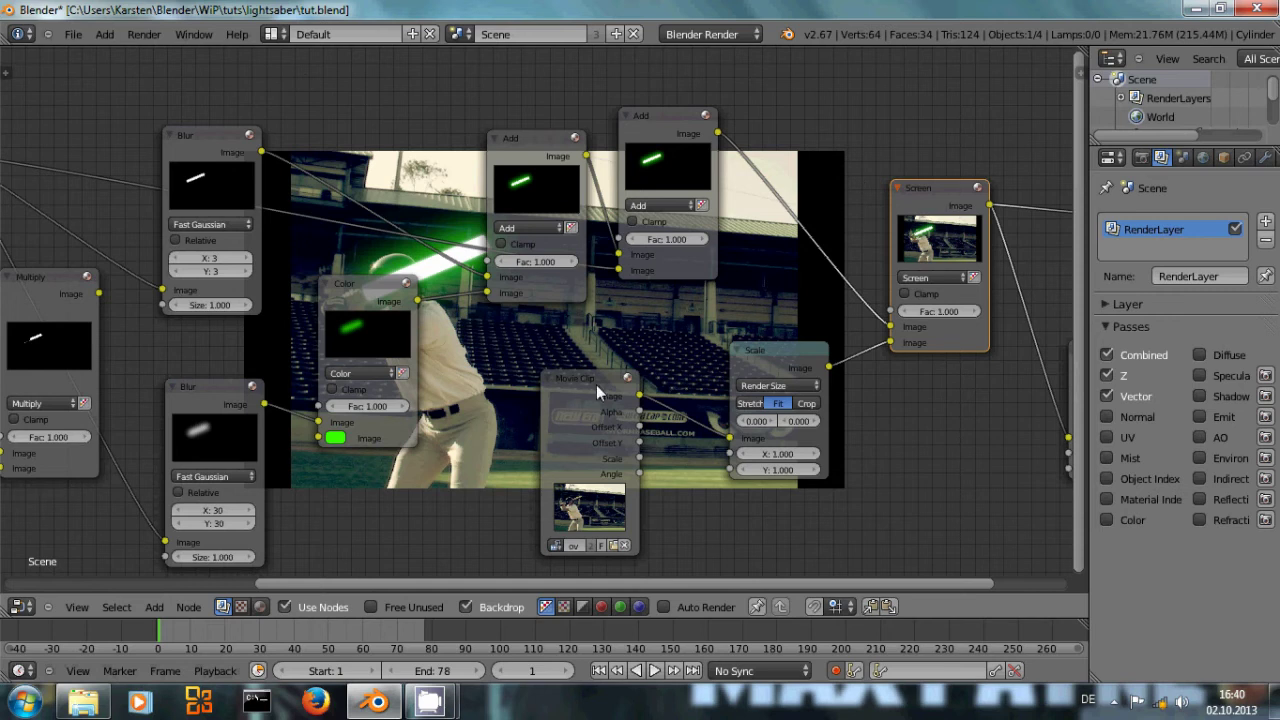
- Set the Mask node's size source to Fixed, move the node further from Invert, and set its X size to 720
middle_click_drag(596, 384, 1011, 273)
middle_click_drag(87, 364, 259, 353)
left_click(275, 333)
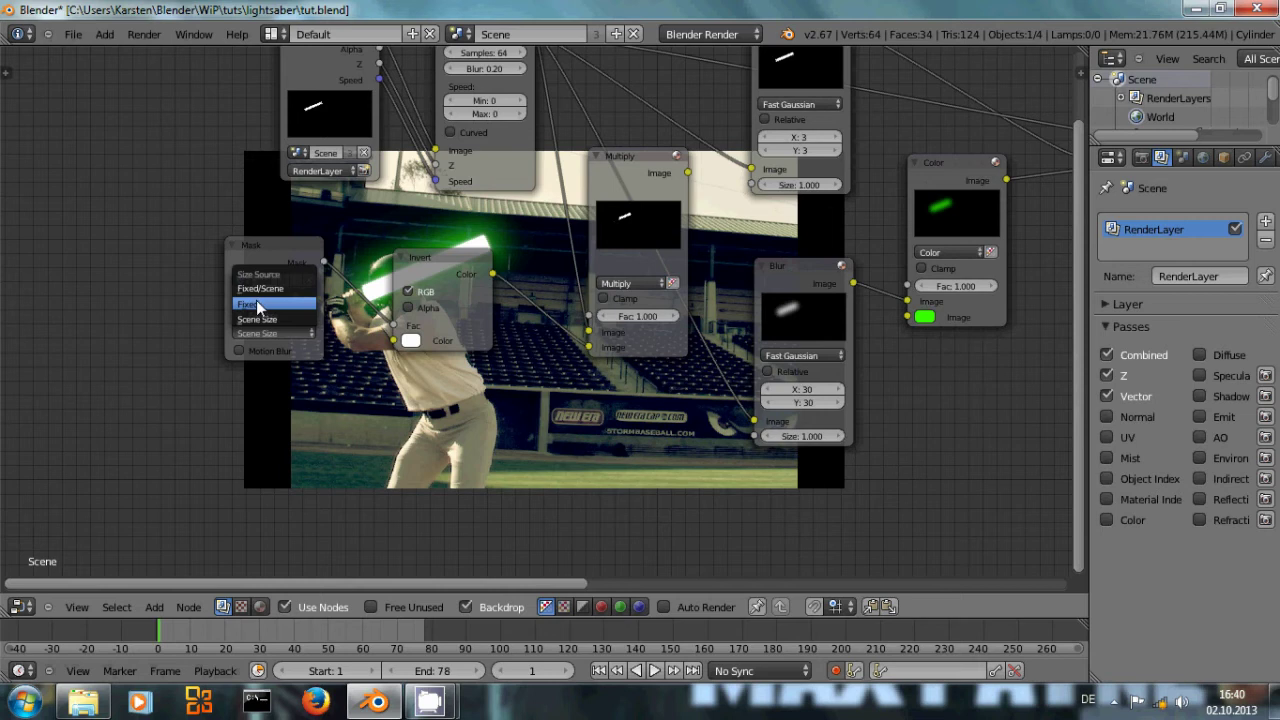
left_click(256, 300)
left_click_drag(262, 245, 137, 247)
left_click(140, 355)
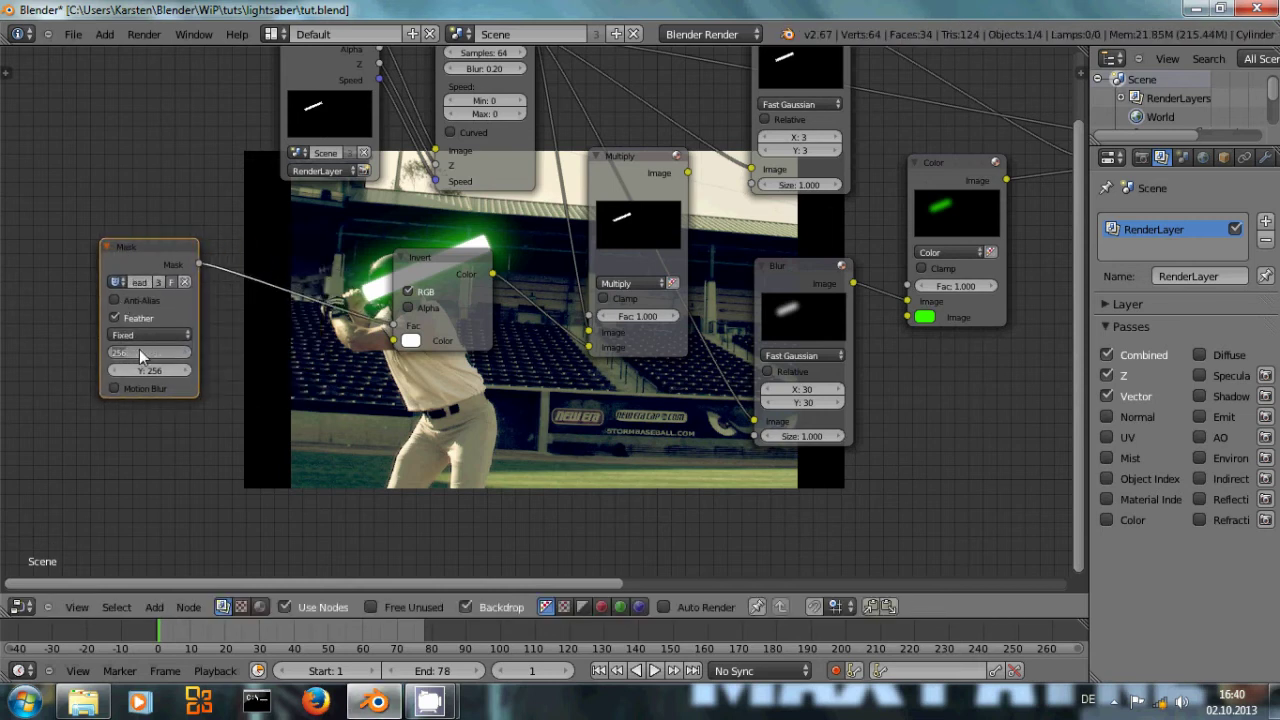
type("720")
key("Return")
- Check the frame dimensions of Baseball_Clip.mov in Windows Explorer and return to Blender to set the Mask node's Y size to 480
left_click(105, 706)
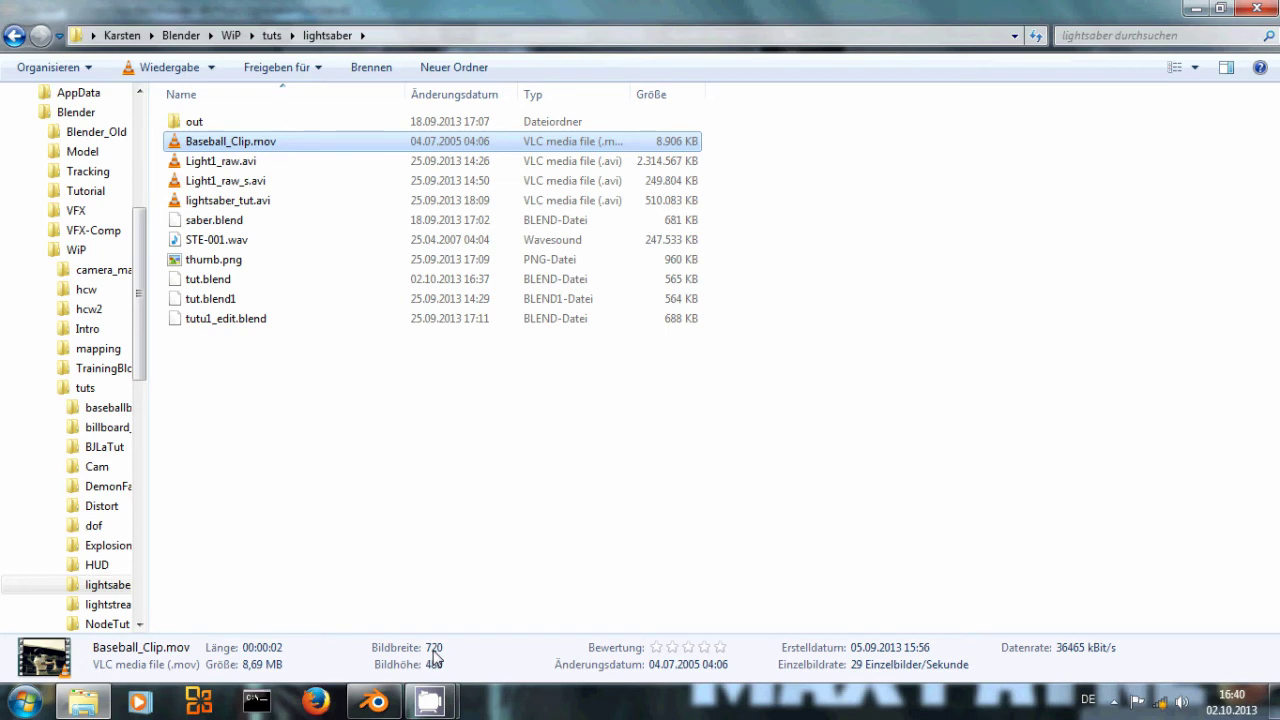
left_click(437, 703)
left_click(375, 702)
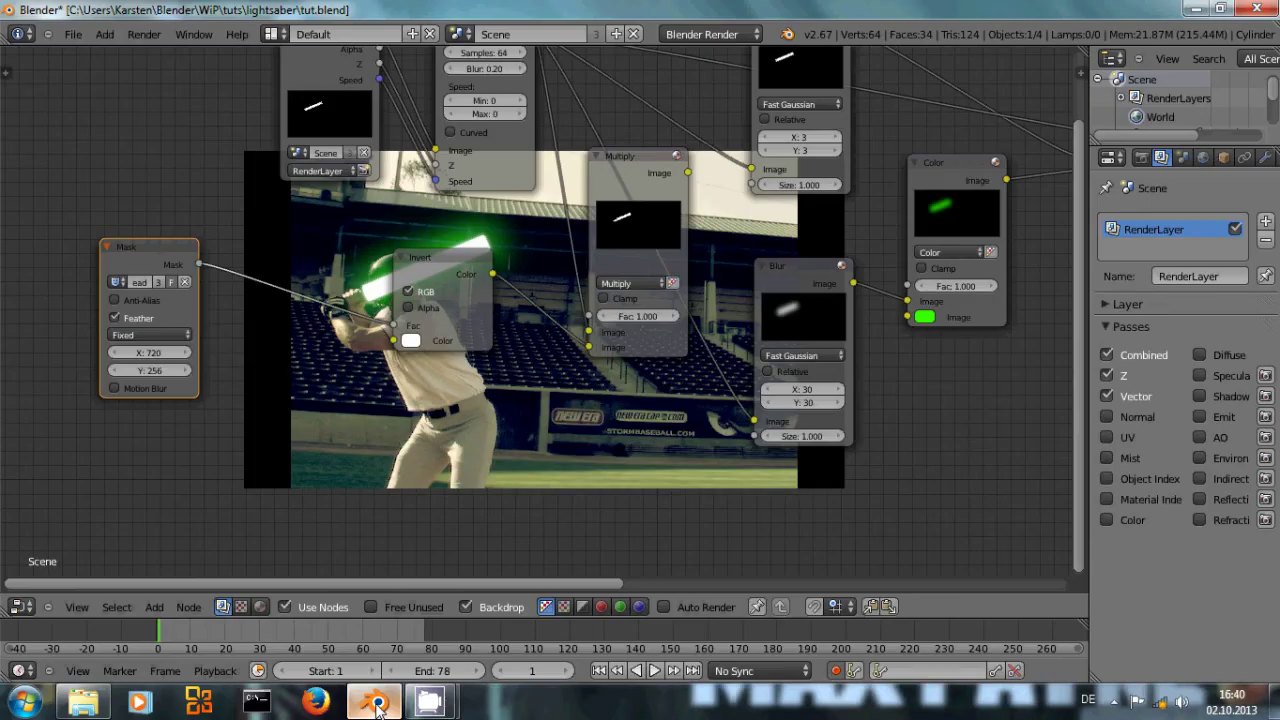
left_click(153, 372)
type("480")
key("Return")
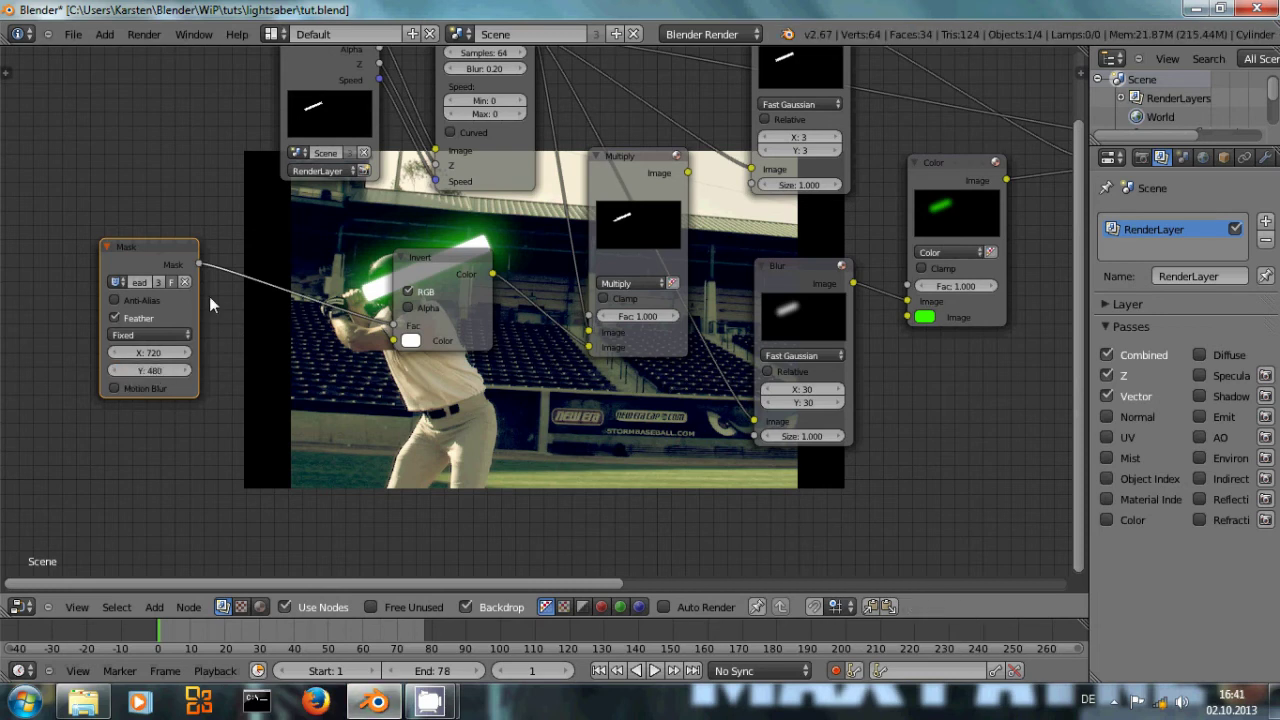
- Duplicate the footage's Scale node, set to Render Size and Fit, and insert the copy between the Mask and Invert nodes
key("shift+a")
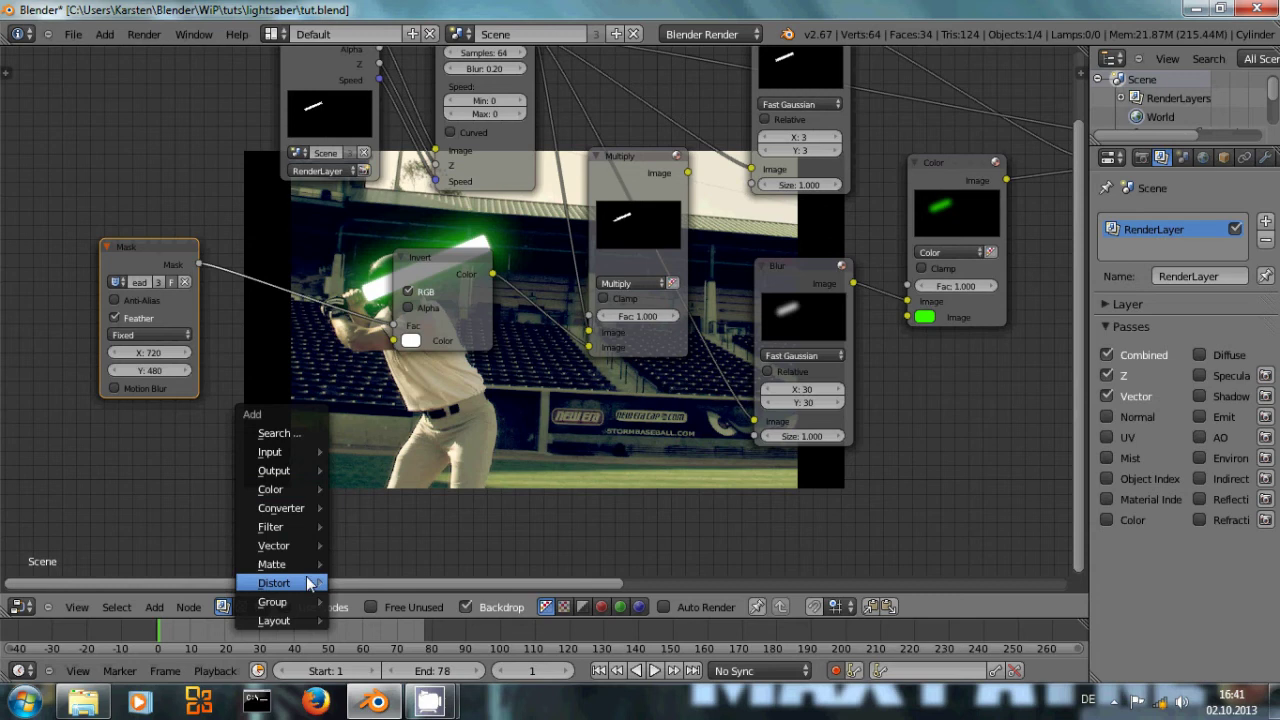
scroll(1030, 446, "down", 2)
left_click(938, 291)
key("shift+d")
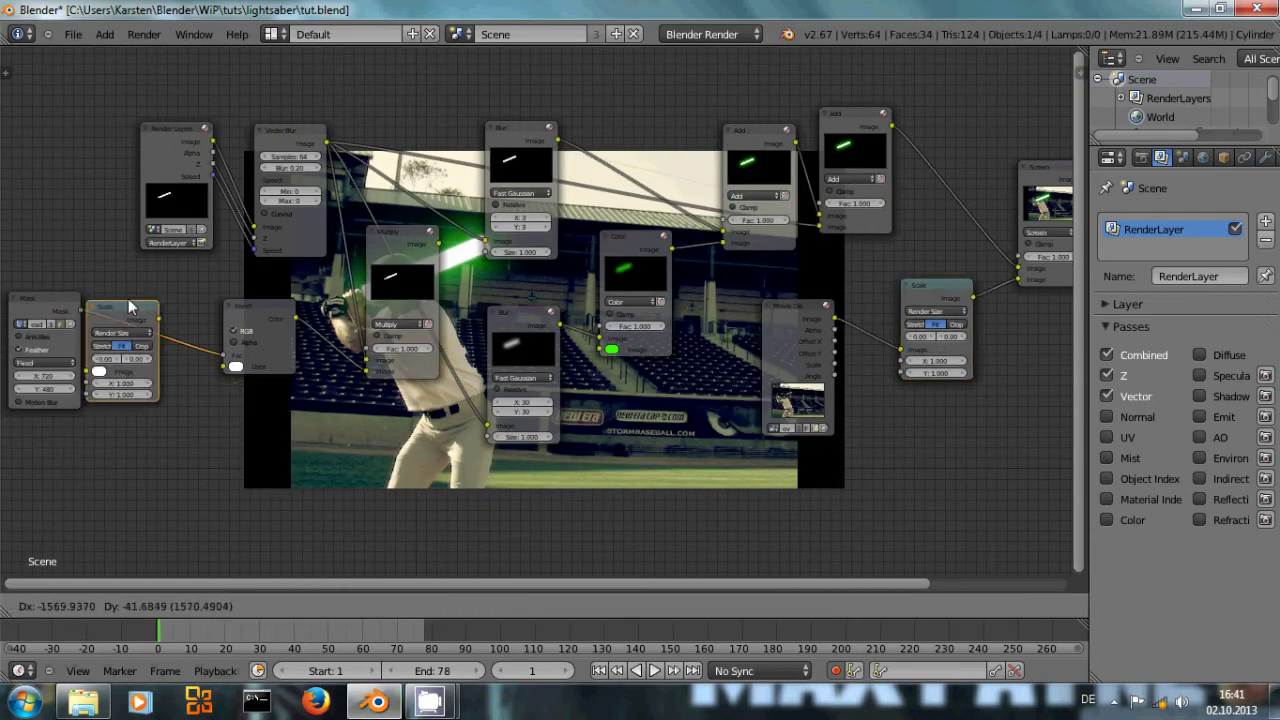
left_click(131, 301)
middle_click_drag(207, 451, 231, 451)
scroll(150, 340, "up", 2)
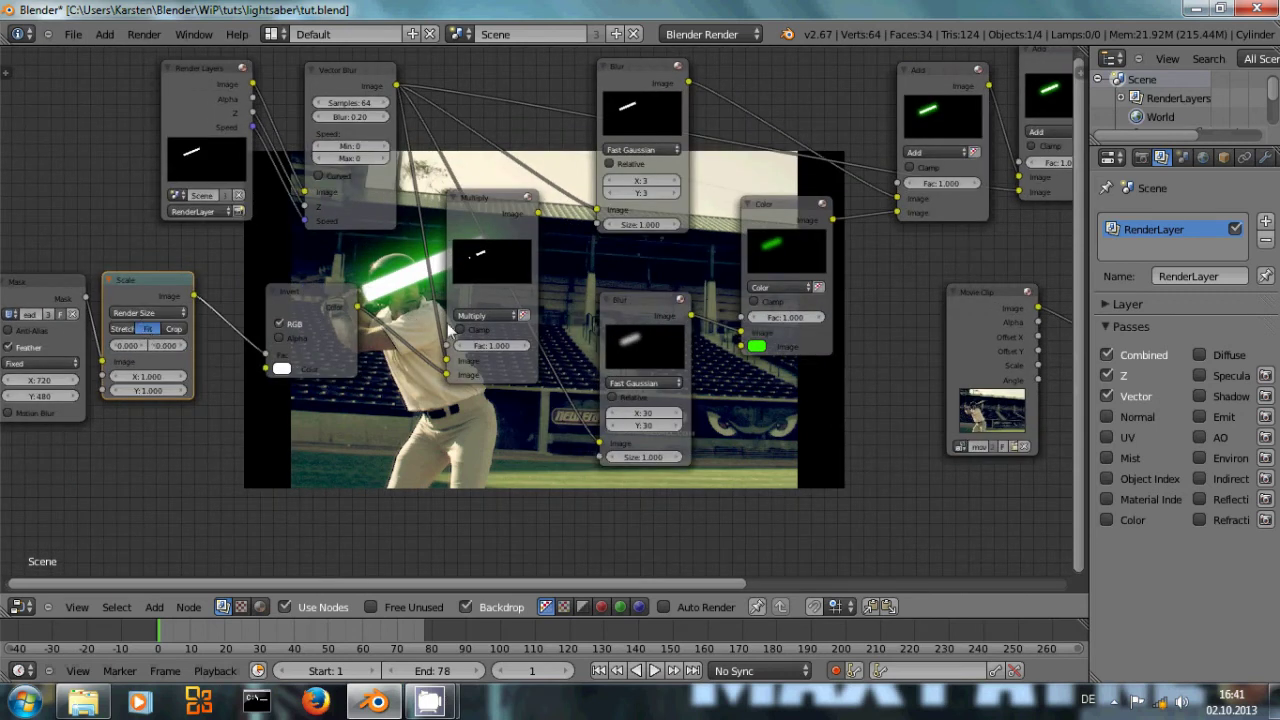
- Preview the Multiply output in the Viewer and reposition the first Add node and the Color node
left_click(510, 205, "ctrl+shift")
mouse_move(510, 207)
middle_mouse_down()
mouse_move(470, 172)
mouse_move(407, 259)
mouse_move(337, 430)
middle_mouse_up()
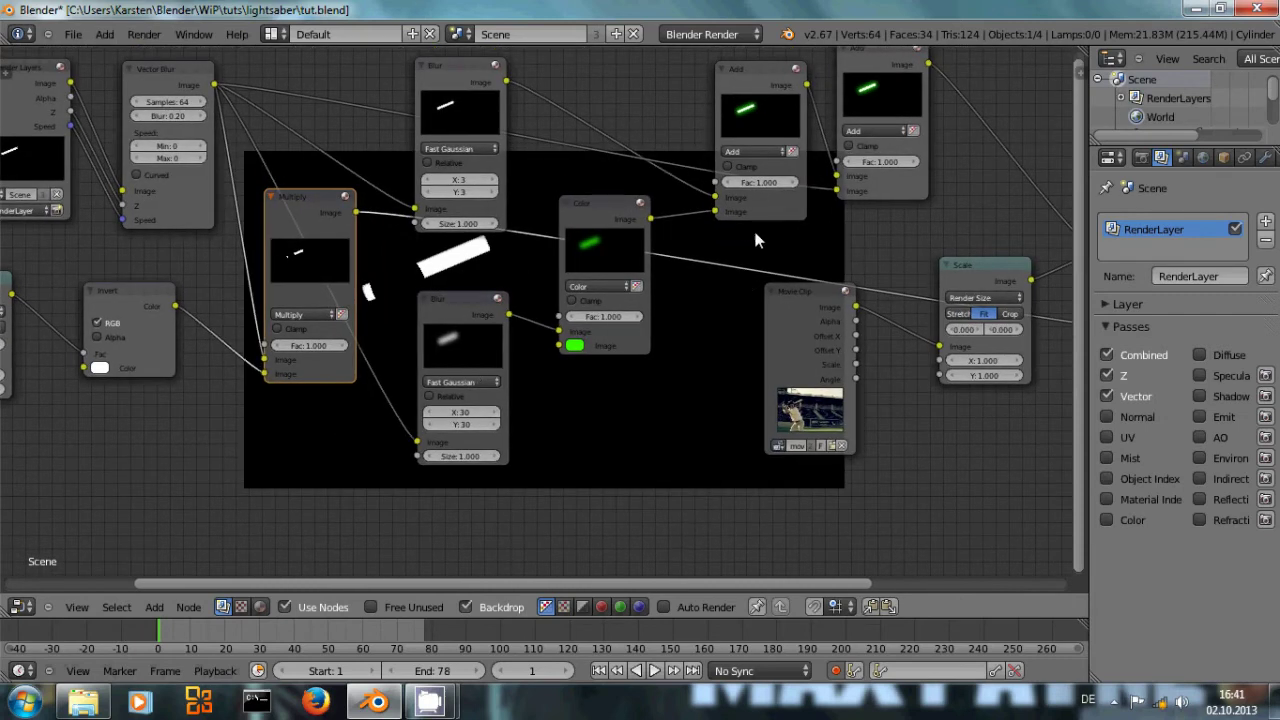
left_click_drag(761, 78, 723, 81)
left_click_drag(579, 193, 577, 228)
- Preview the Screen output in the Viewer, render frame 1, and return to the node setup
middle_click_drag(789, 286, 409, 334)
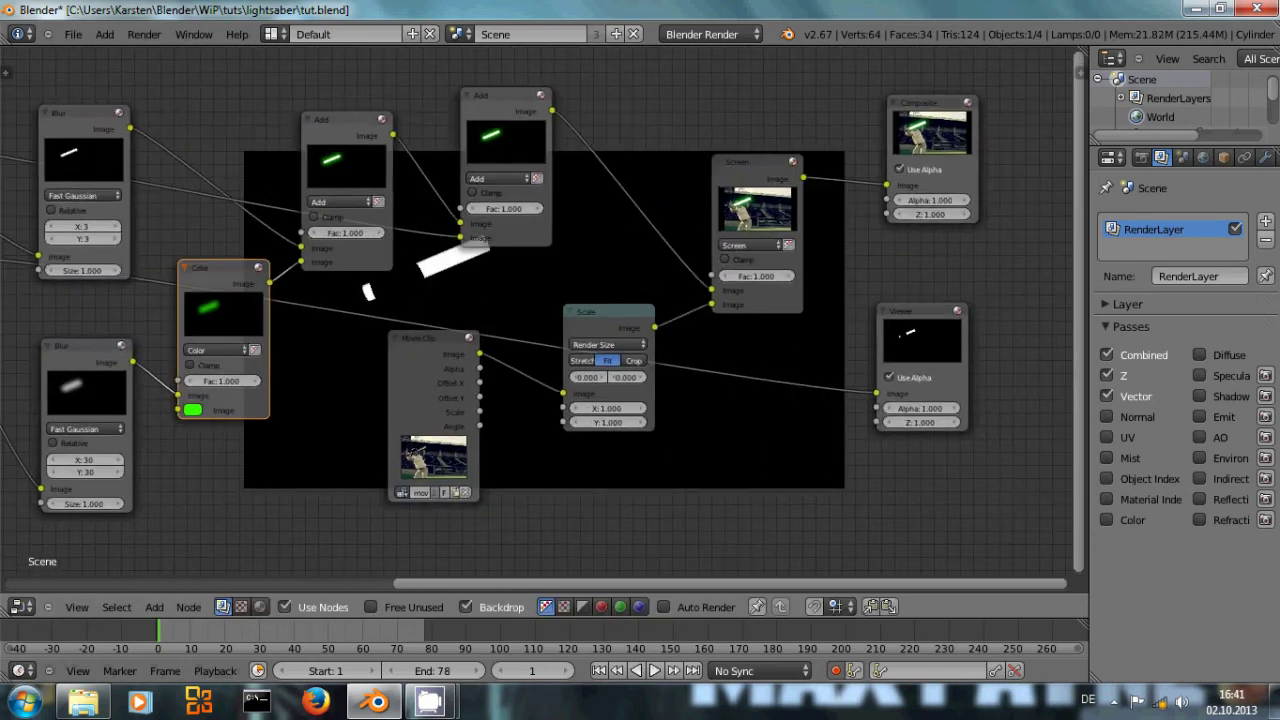
left_click(766, 194, "ctrl+shift")
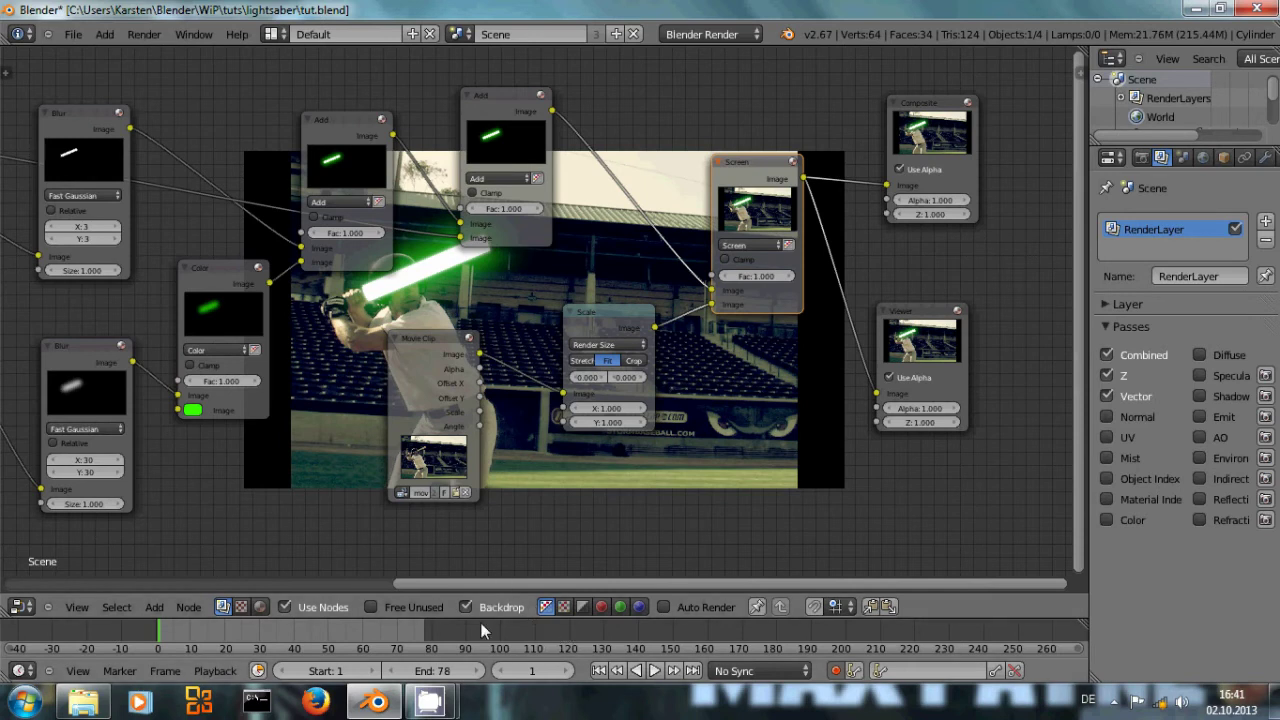
key("F12")
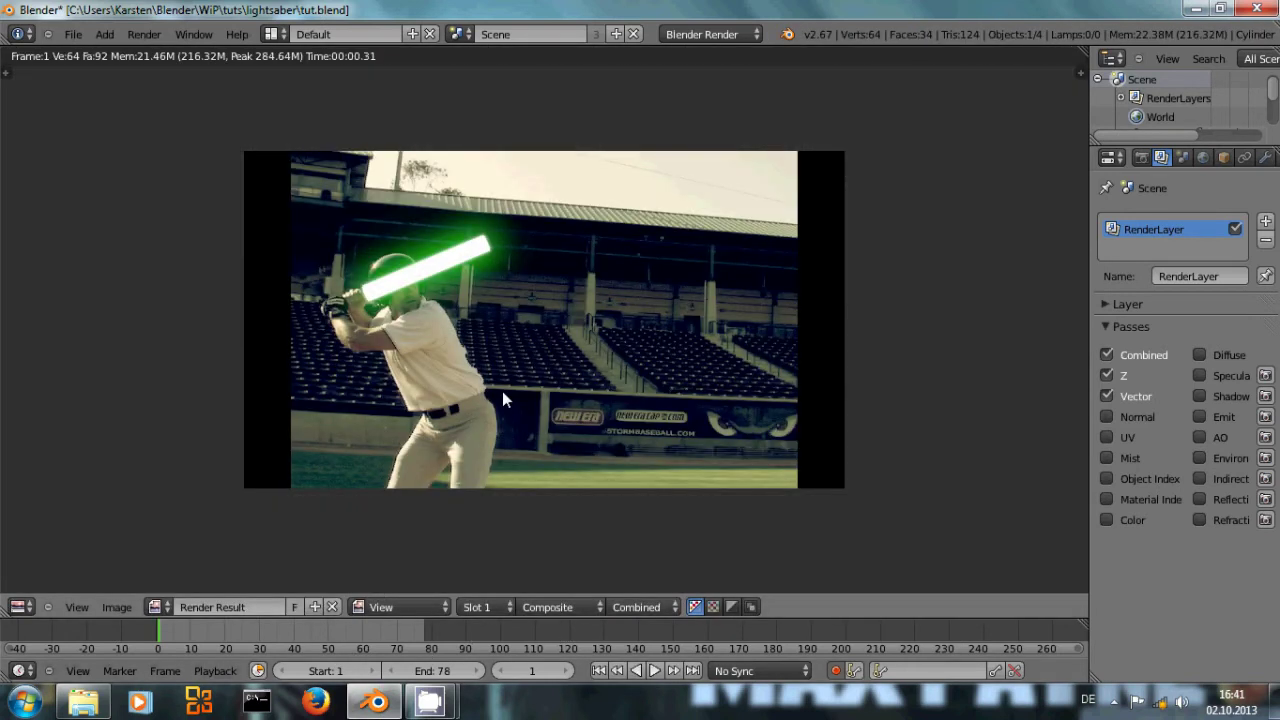
key("Escape")
- Link the Multiply image output to both Blur nodes and to the second image input of the last Add node
scroll(462, 325, "left", 6, "ctrl")
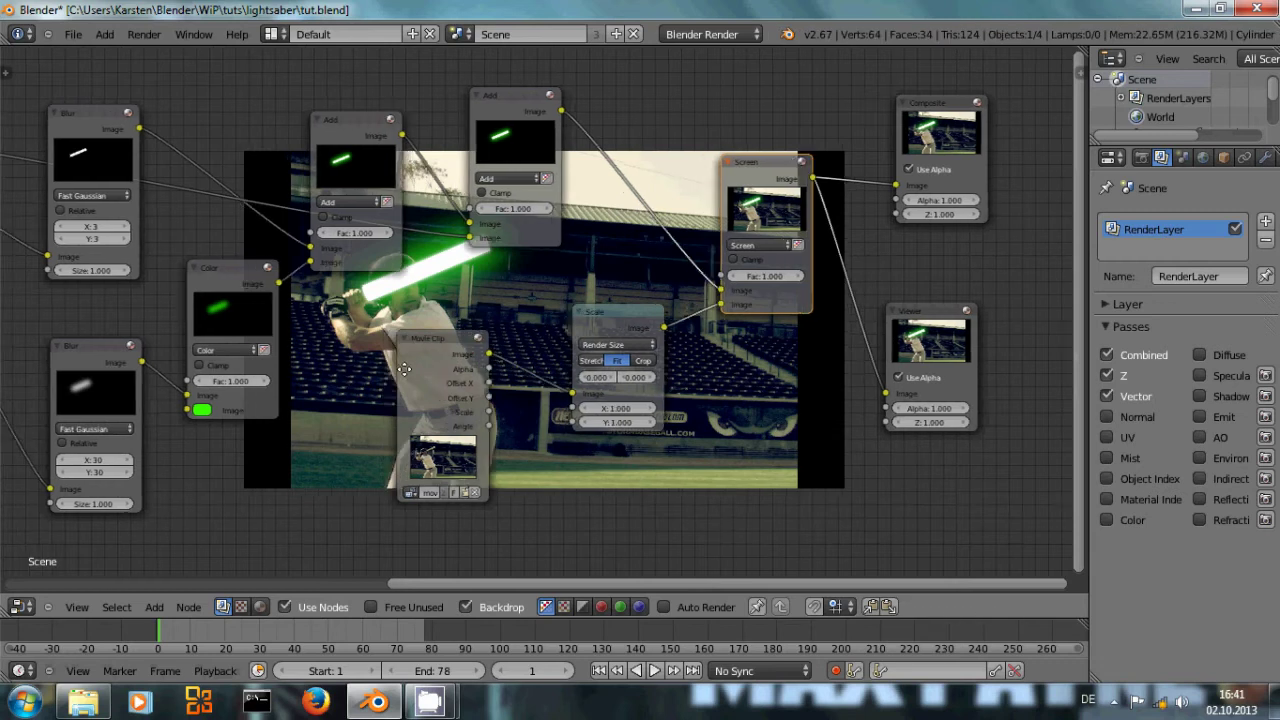
middle_click_drag(336, 408, 344, 410)
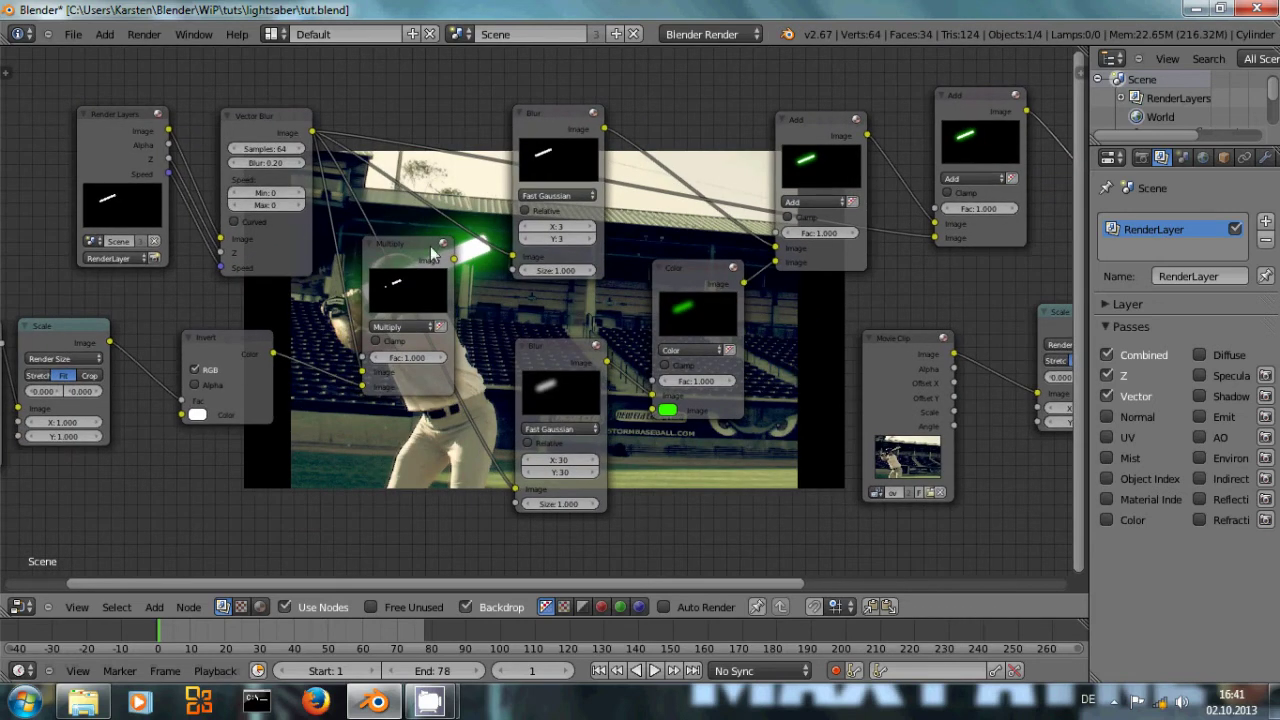
left_click_drag(414, 246, 515, 257)
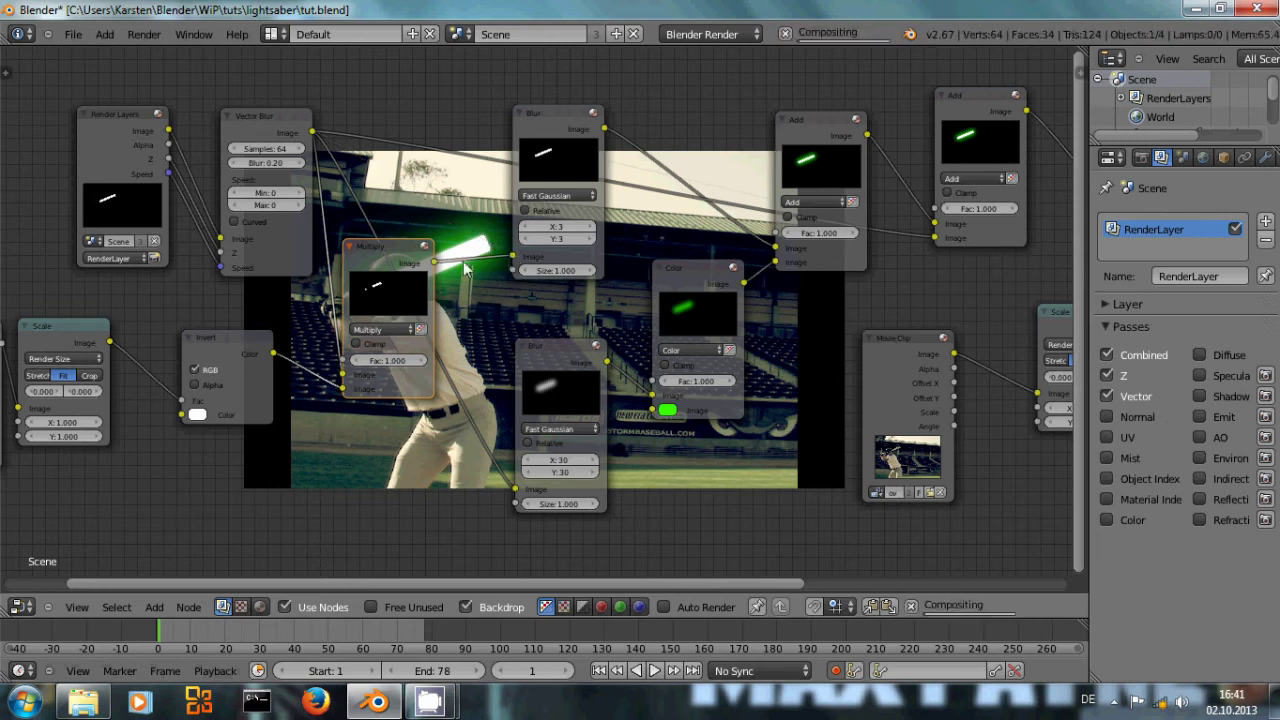
left_click_drag(432, 263, 515, 489)
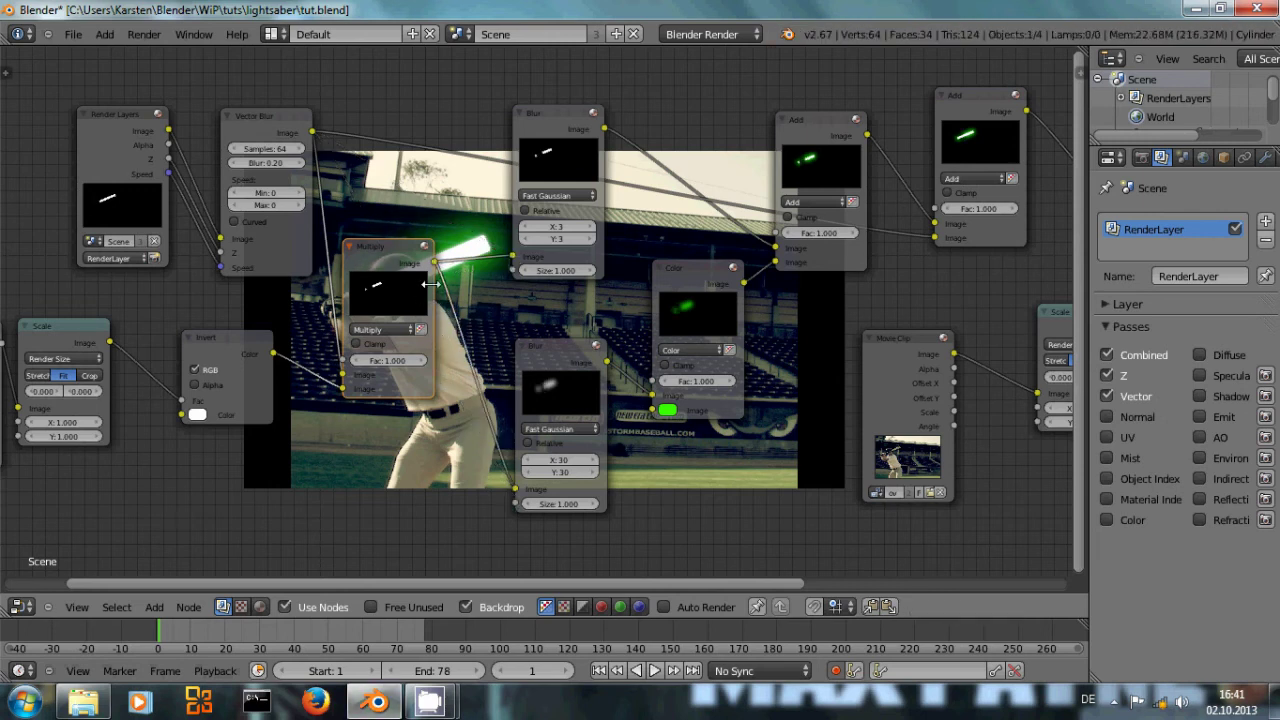
left_click_drag(433, 263, 940, 238)
- Examine the composited blade around the player's helmet in the backdrop and review the chain from Multiply to Screen
middle_click_drag(974, 286, 757, 250)
middle_click_drag(992, 336, 825, 323)
left_click(604, 94)
middle_click_drag(724, 245, 646, 169)
left_click(772, 157)
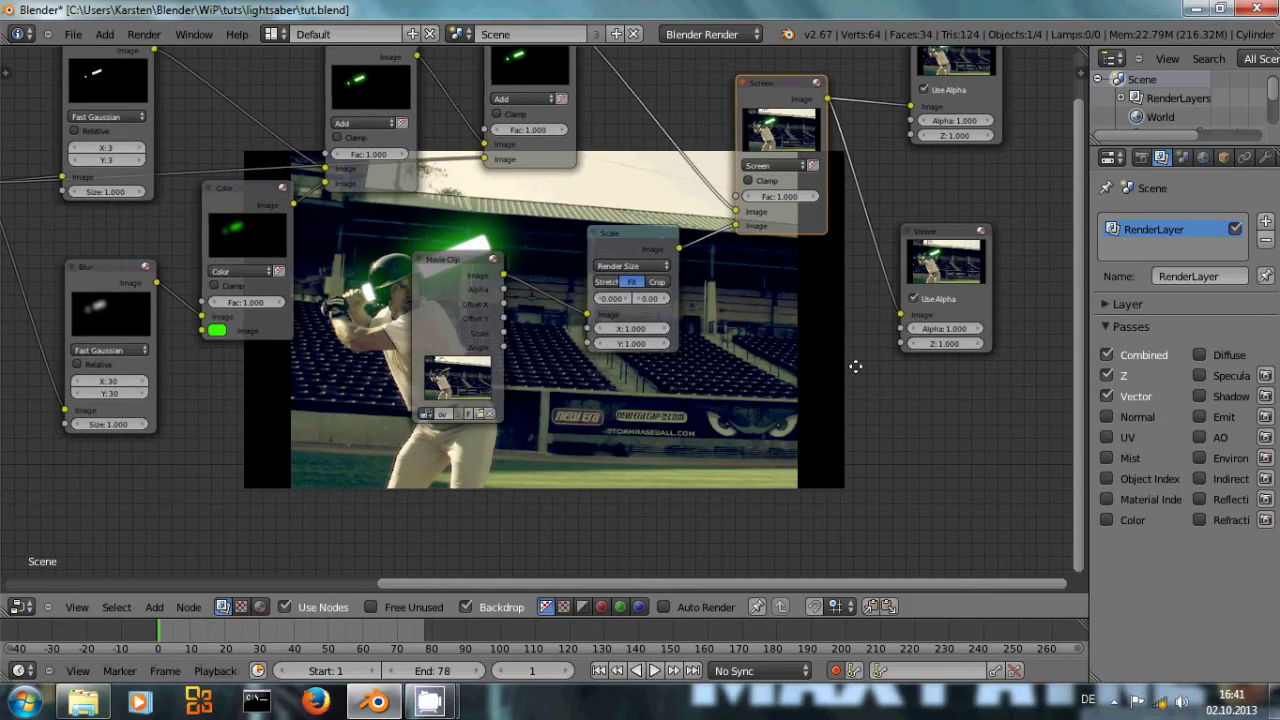
middle_click_drag(851, 363, 688, 203)
scroll(398, 343, "up", 2)
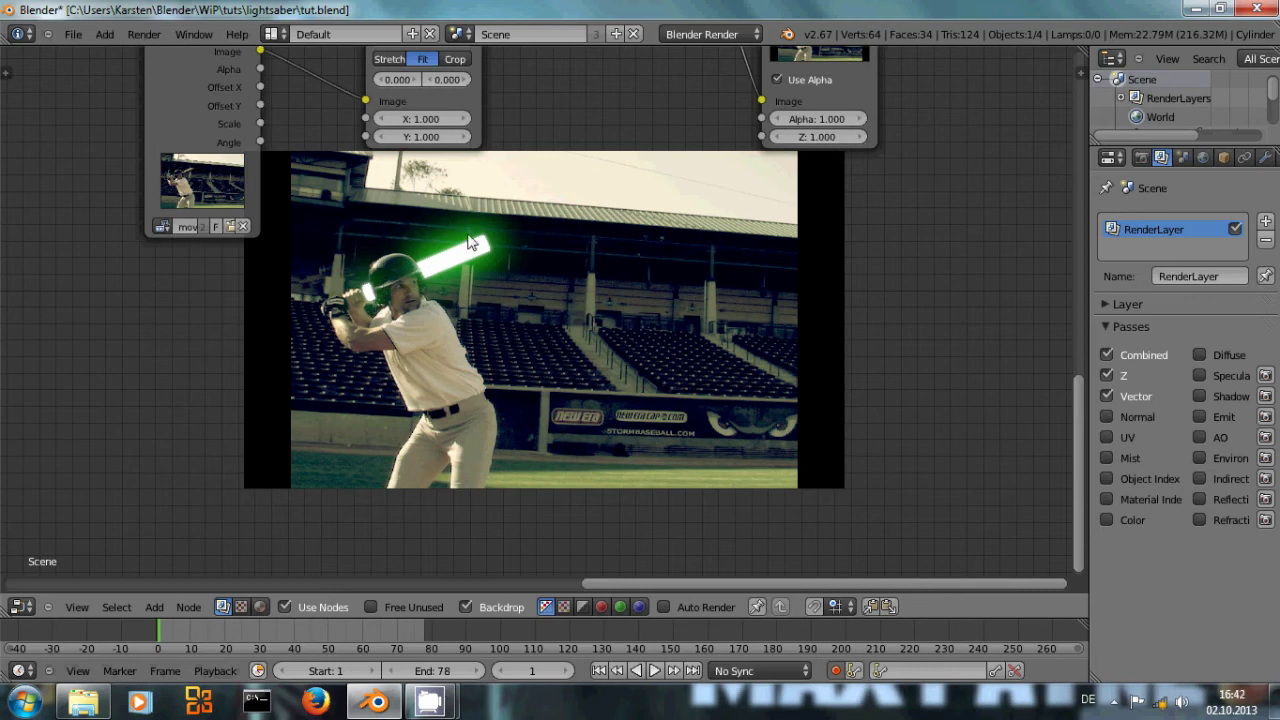
middle_click_drag(504, 225, 645, 568)
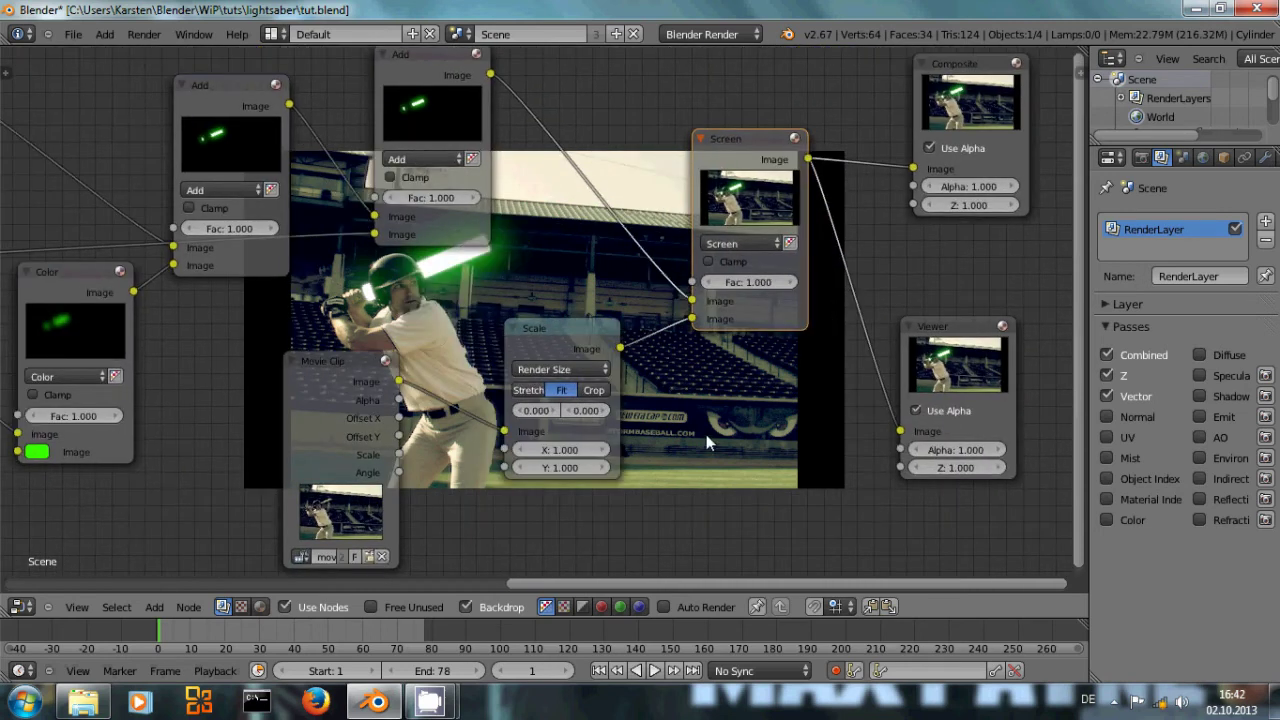
scroll(713, 434, "down", 3)
scroll(655, 385, "up", 1)
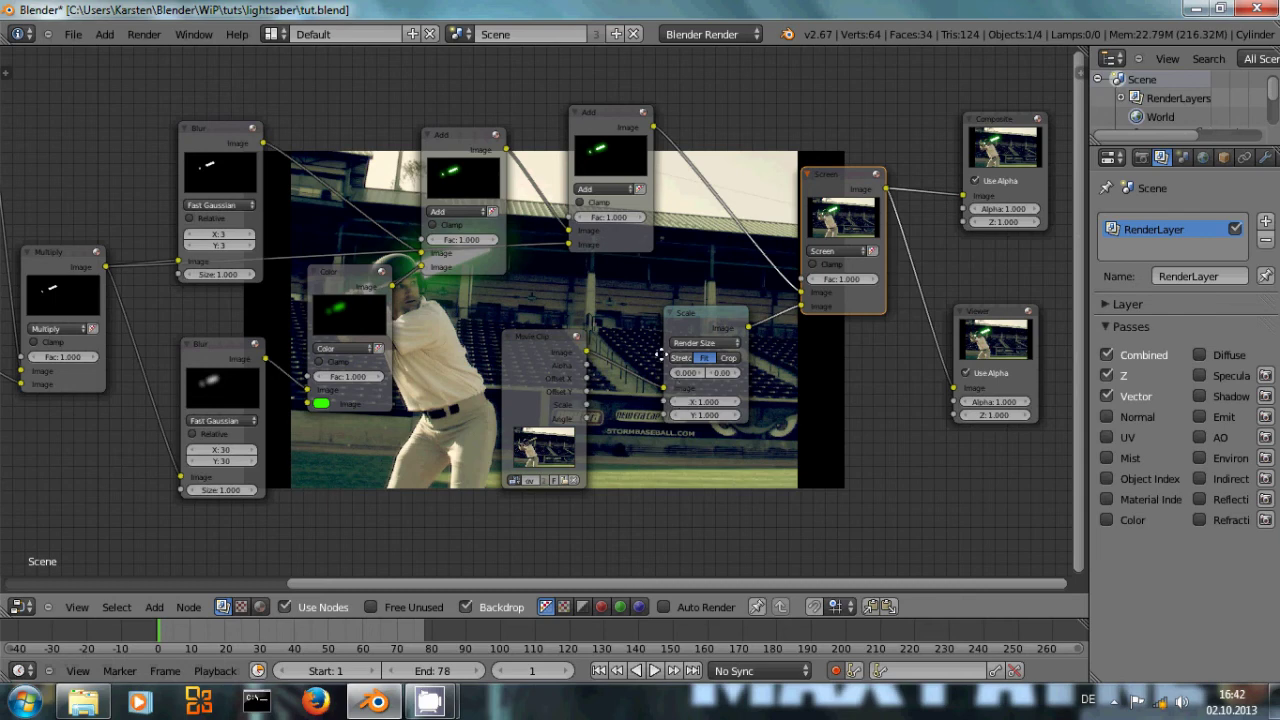
scroll(673, 352, "down", 2)
scroll(632, 350, "up", 2)
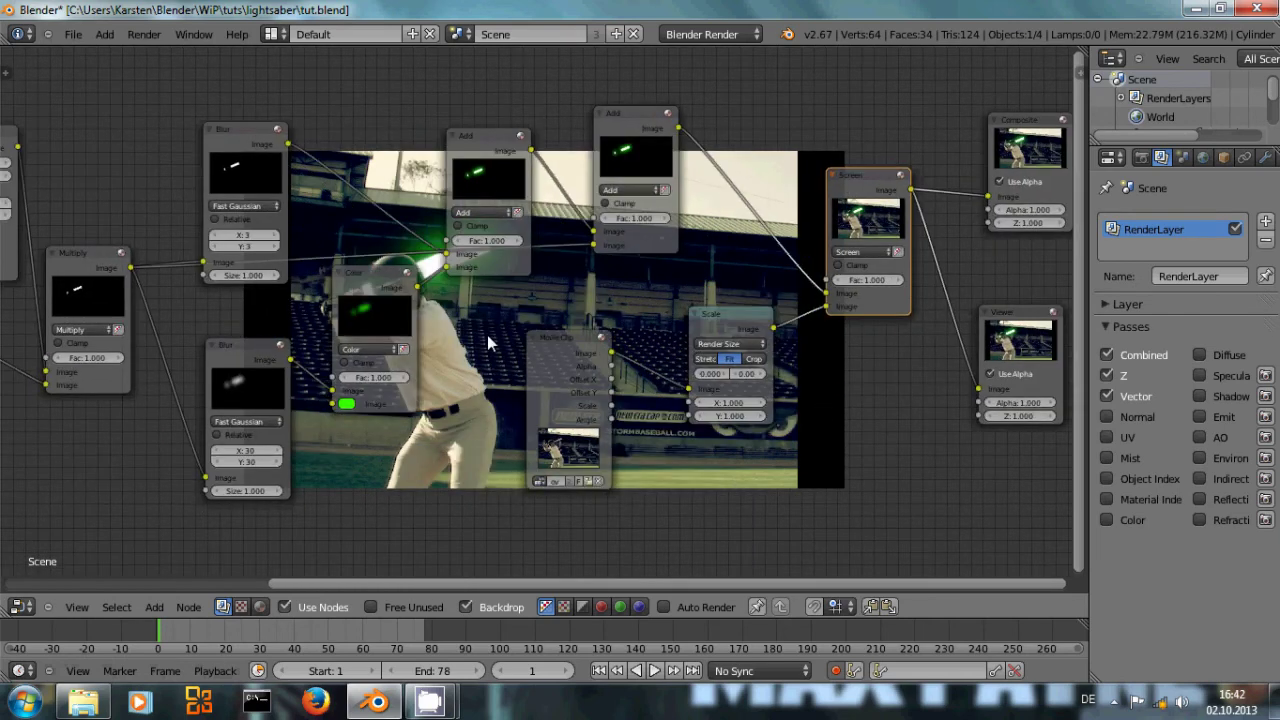
- Reposition the Color node slightly, and preview the second Blur and both Add node outputs in the Viewer
middle_click_drag(485, 320, 554, 285)
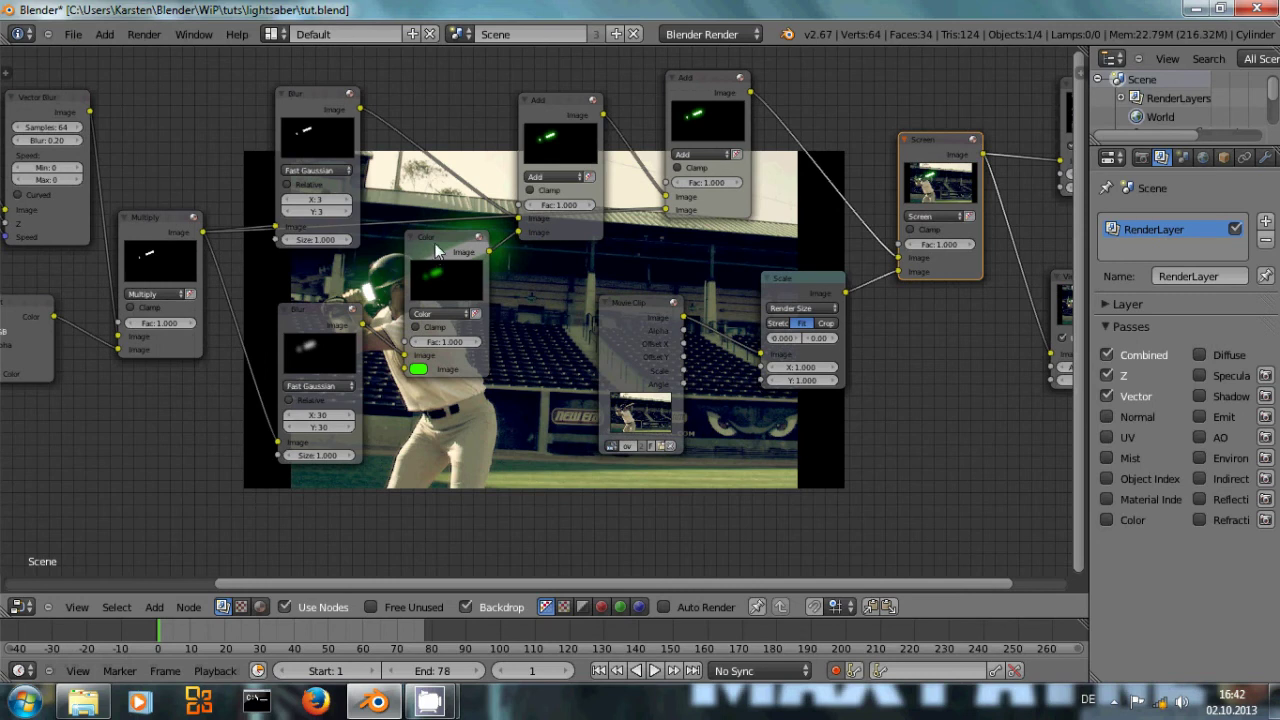
left_click_drag(445, 245, 436, 262)
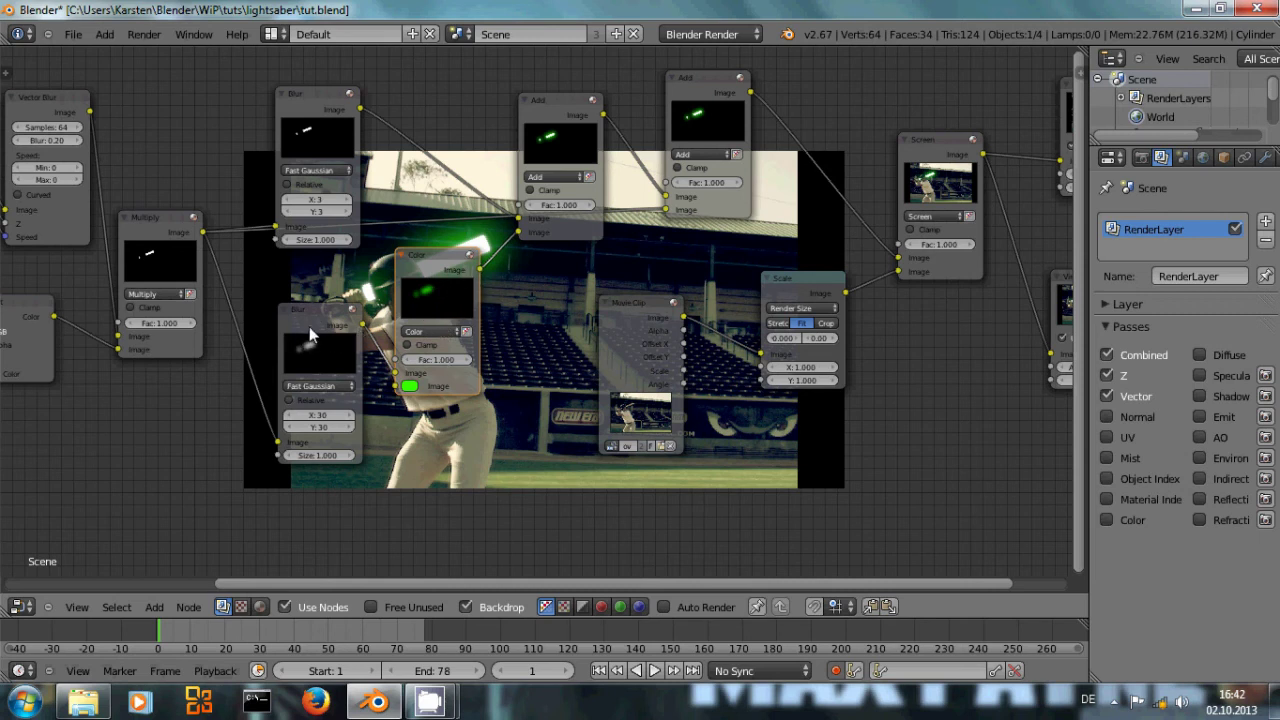
left_click(436, 300, "ctrl+shift")
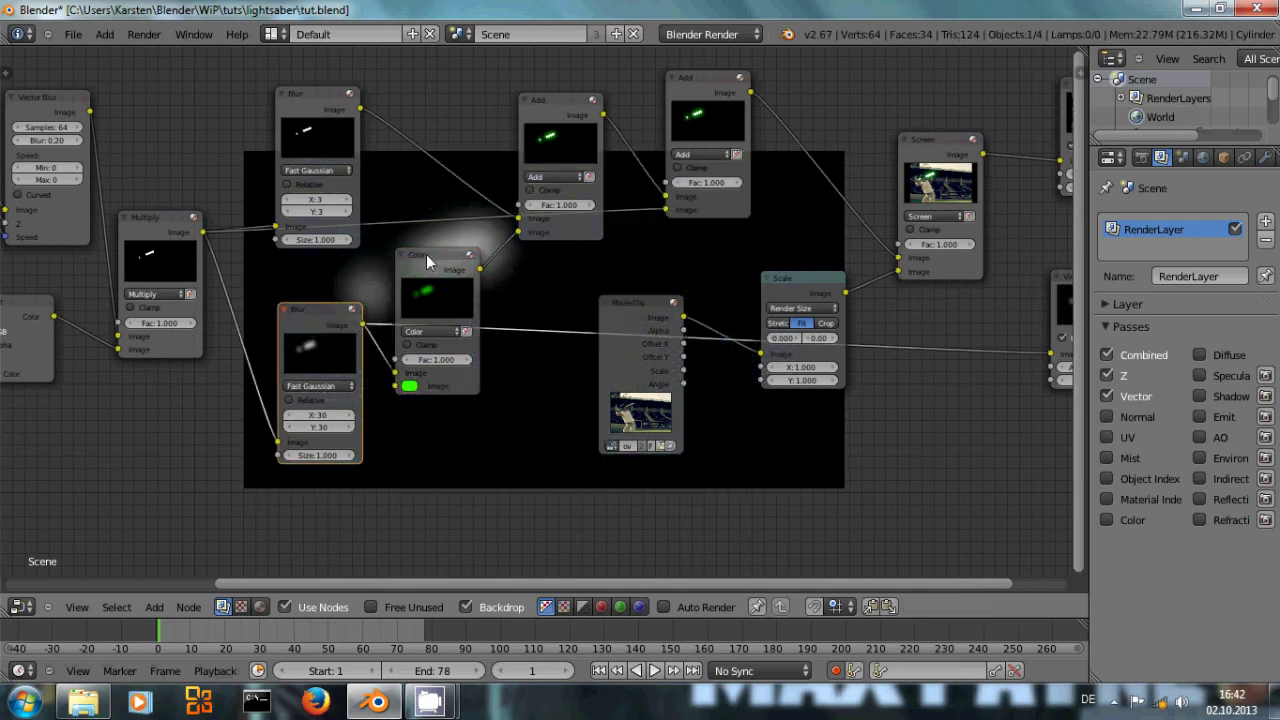
middle_click_drag(505, 285, 388, 342)
left_click(452, 169, "ctrl+shift")
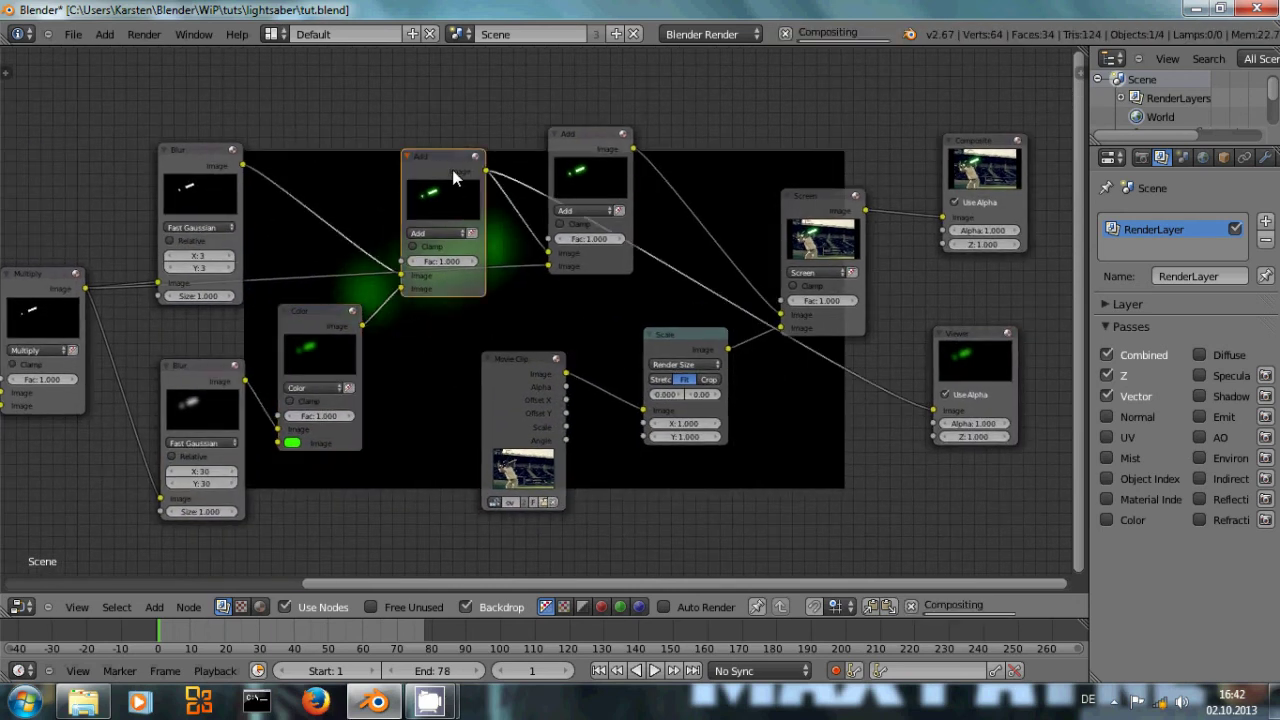
left_click(588, 134, "ctrl+shift")
mouse_move(600, 292)
middle_mouse_down()
mouse_move(540, 279)
mouse_move(587, 295)
mouse_move(486, 304)
mouse_move(507, 322)
middle_mouse_up()
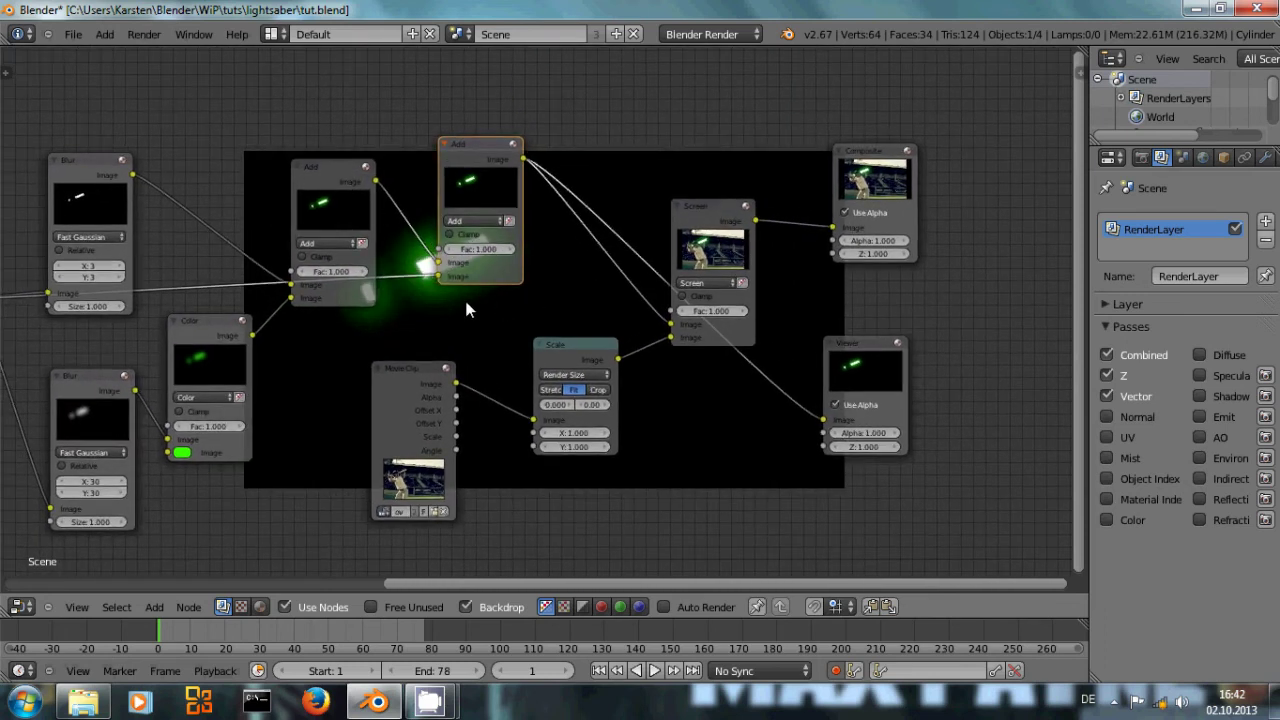
- Mute the green Color node between the second Blur and the first Add node
left_click(200, 340)
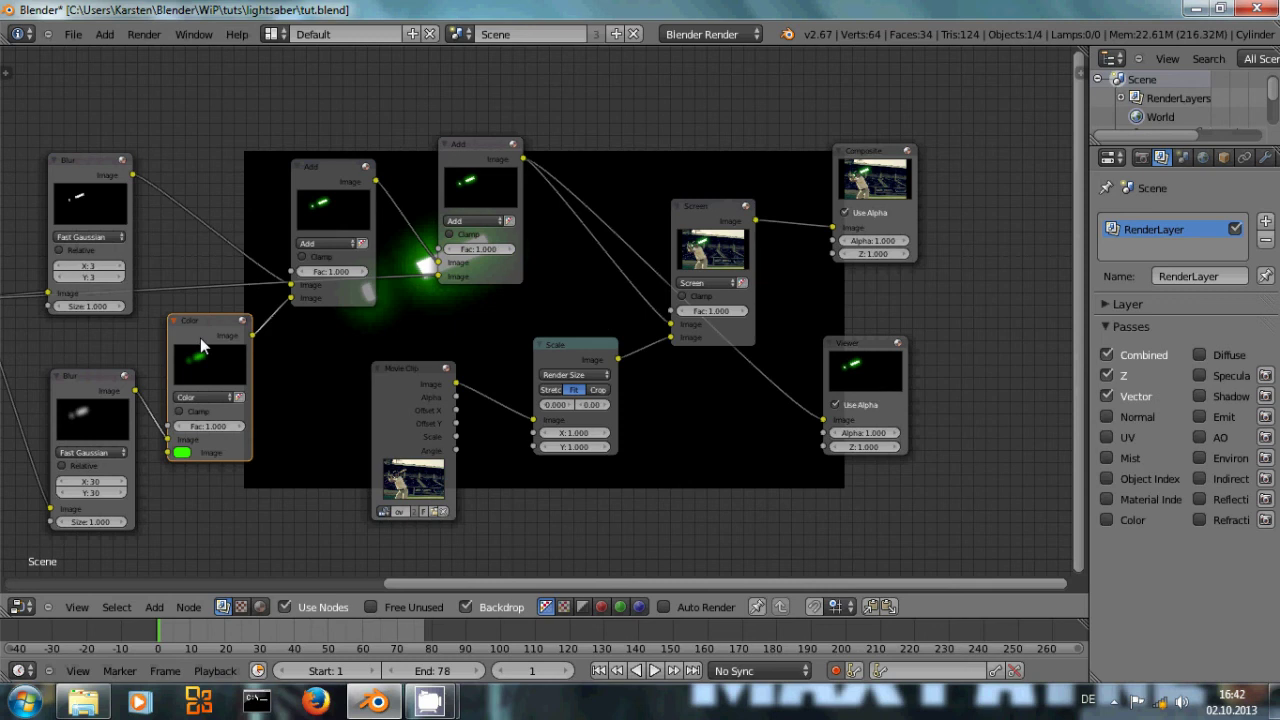
key("h")
key("h")
key("m")
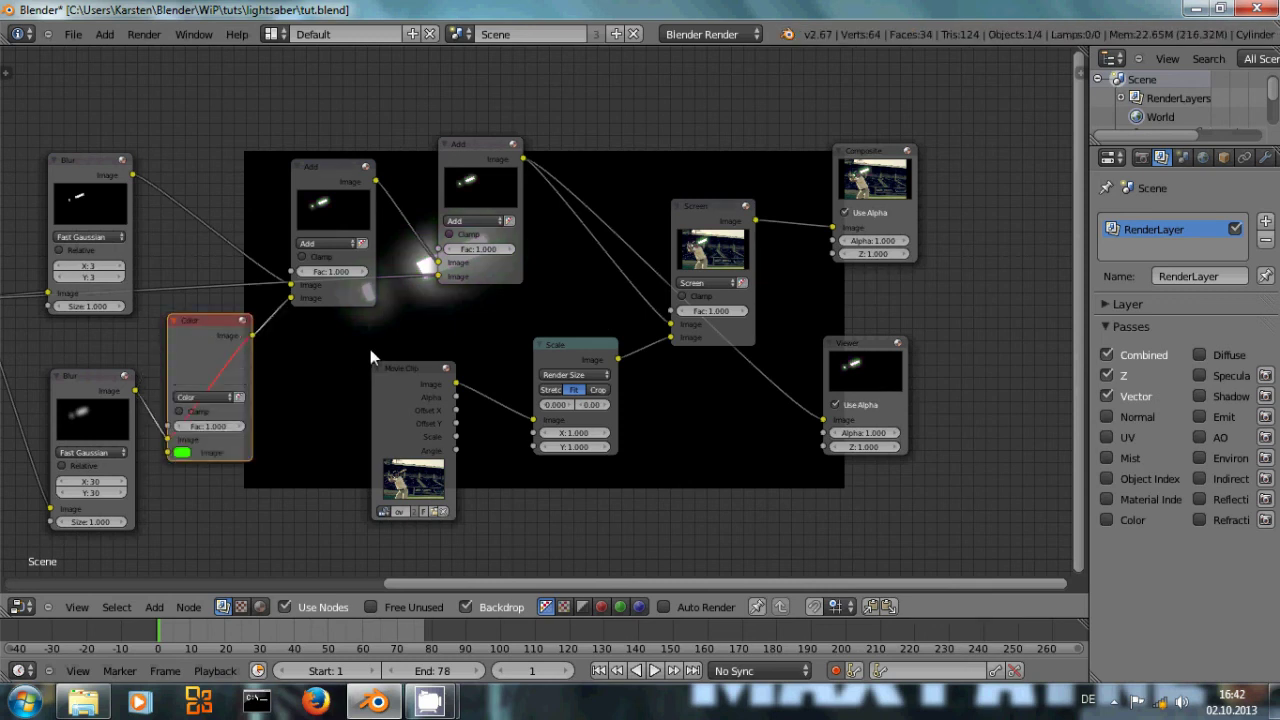
- Add a Mix node set to Overlay after the last Add node, and link the Add image output to its first image input
middle_click_drag(460, 250, 376, 282)
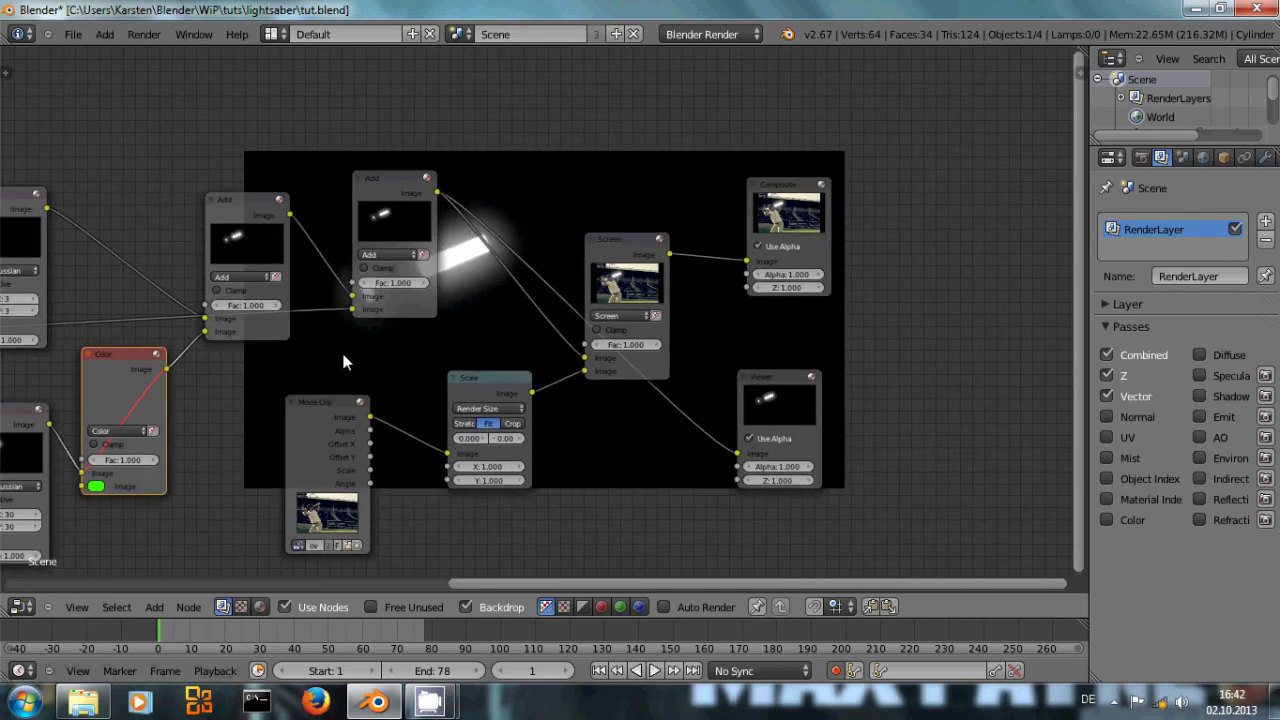
key("shift+a")
mouse_move(440, 213)
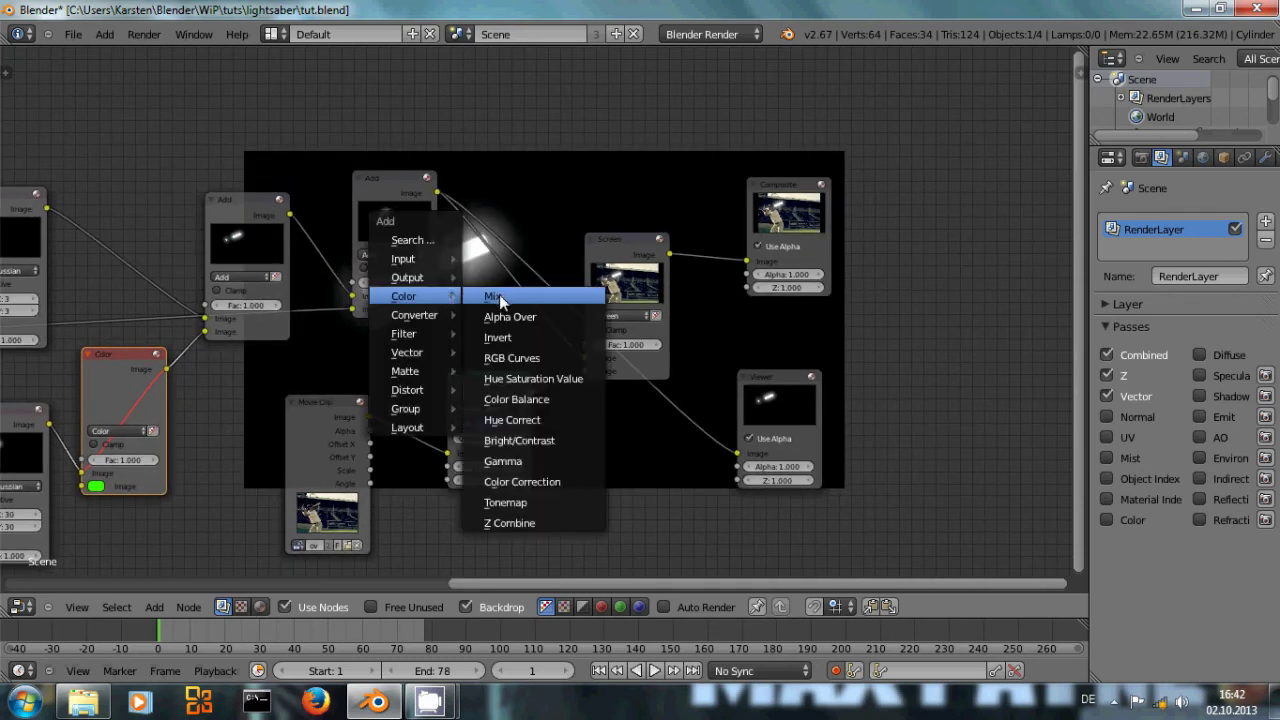
left_click(499, 292)
left_click(476, 168)
left_click(518, 278)
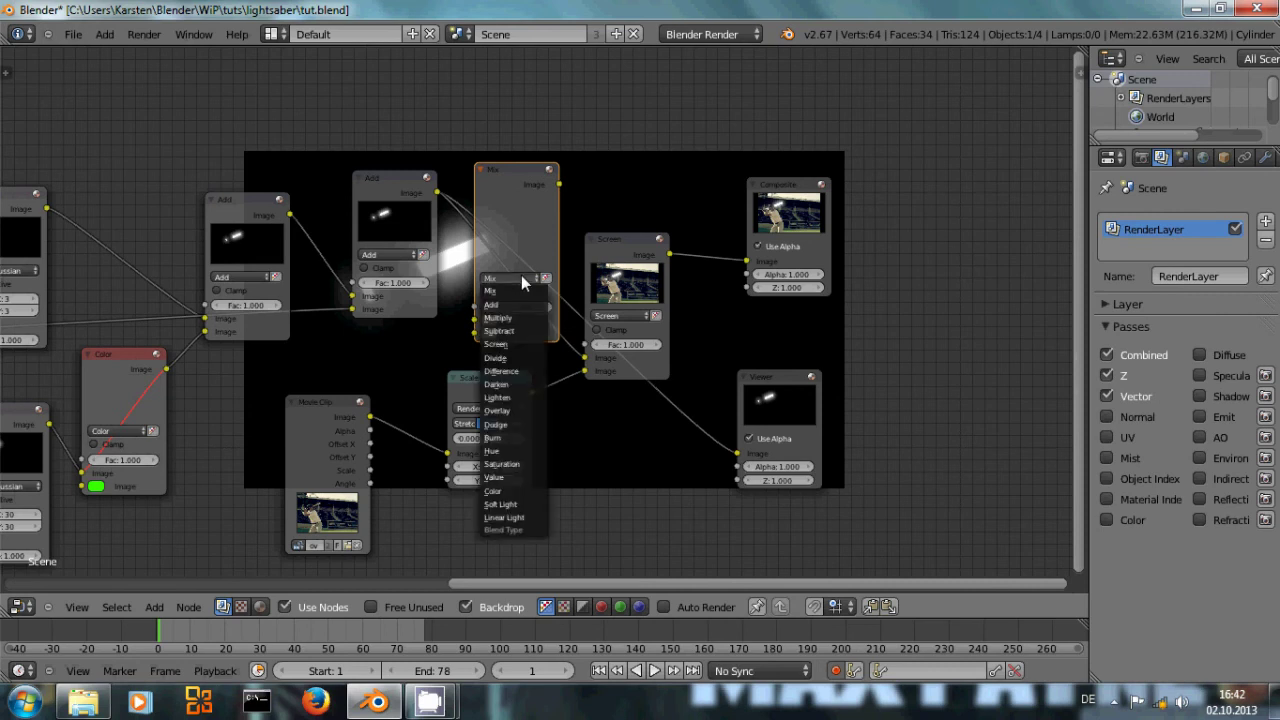
left_click(518, 410)
left_click_drag(437, 191, 468, 318)
middle_click_drag(446, 338, 382, 384)
middle_click_drag(533, 195, 590, 165)
- Set the Overlay node's second image color to bright green and preview its output in the Viewer
left_click(382, 195)
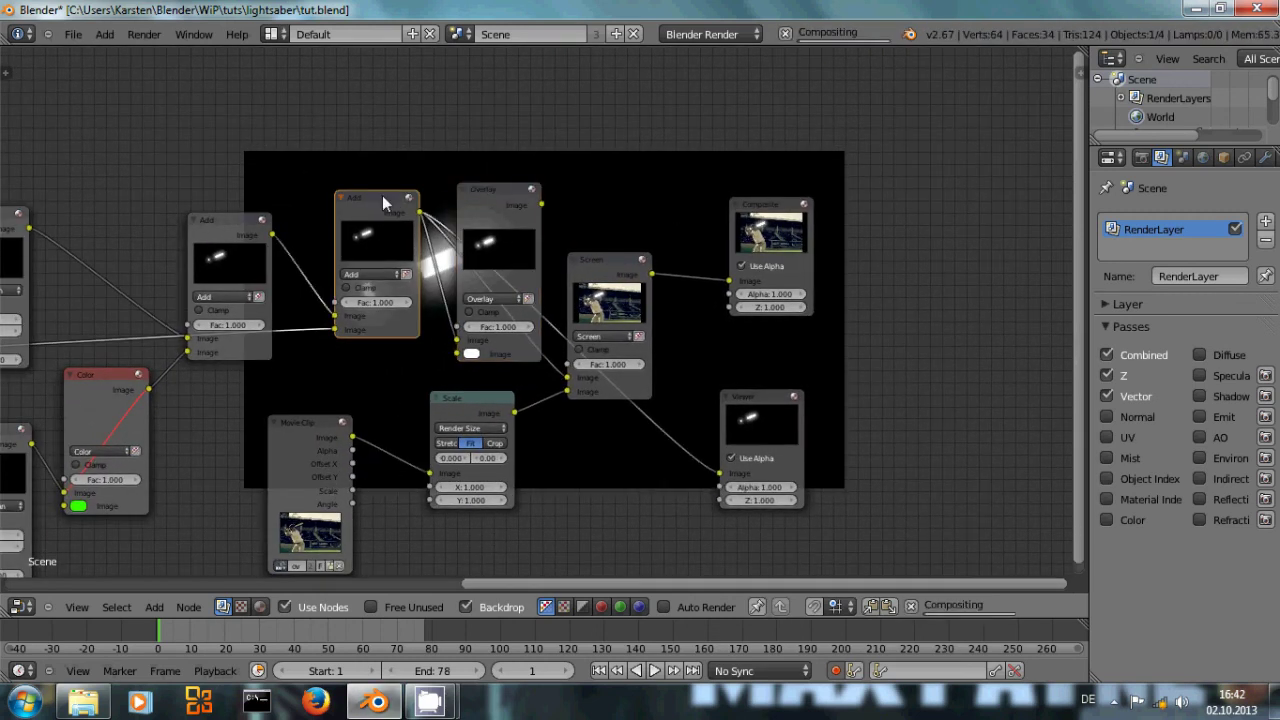
left_click(470, 354)
left_click(473, 203)
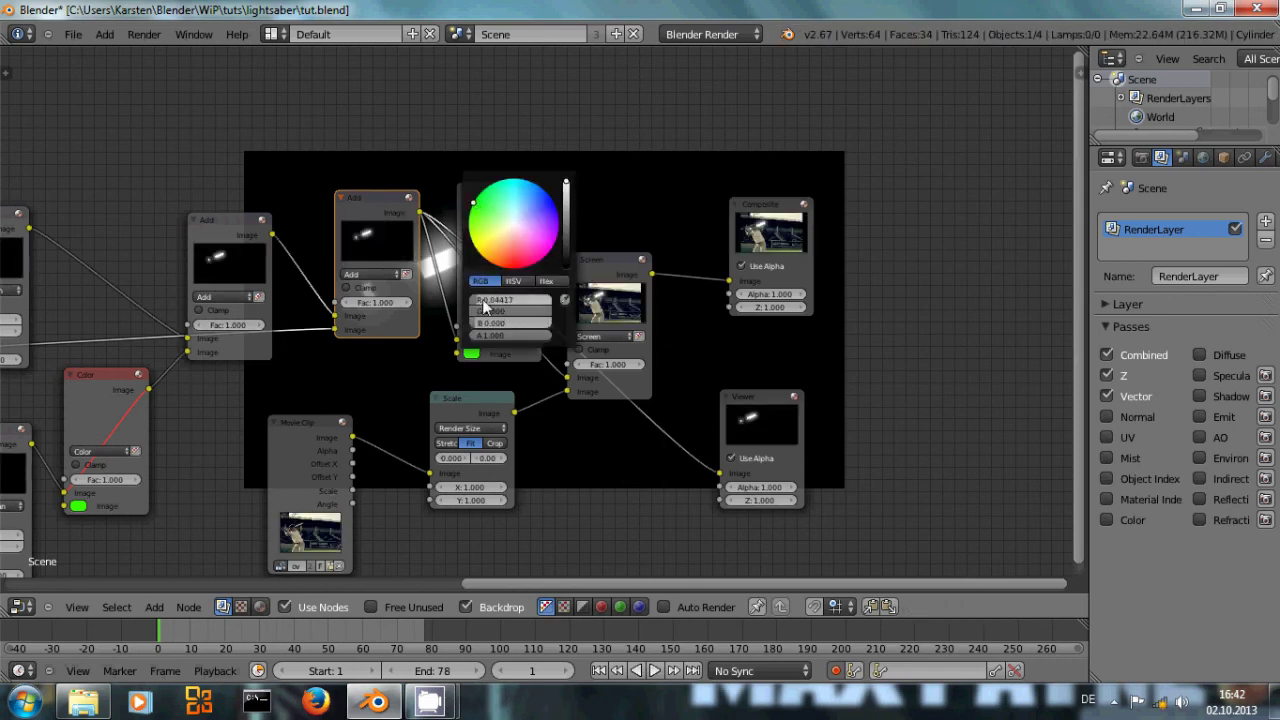
left_click(513, 199, "ctrl+shift")
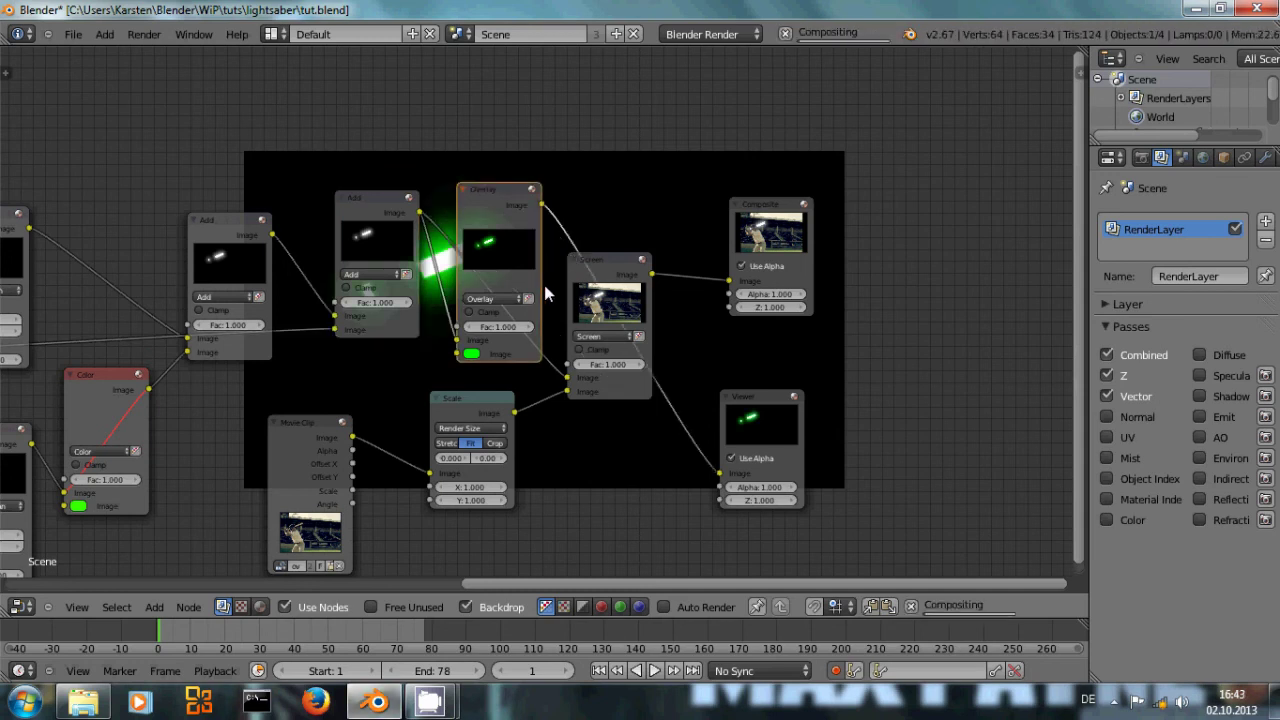
- Link the Overlay image output to the first image input of the Screen node and review the node chain
left_click_drag(546, 230, 566, 379)
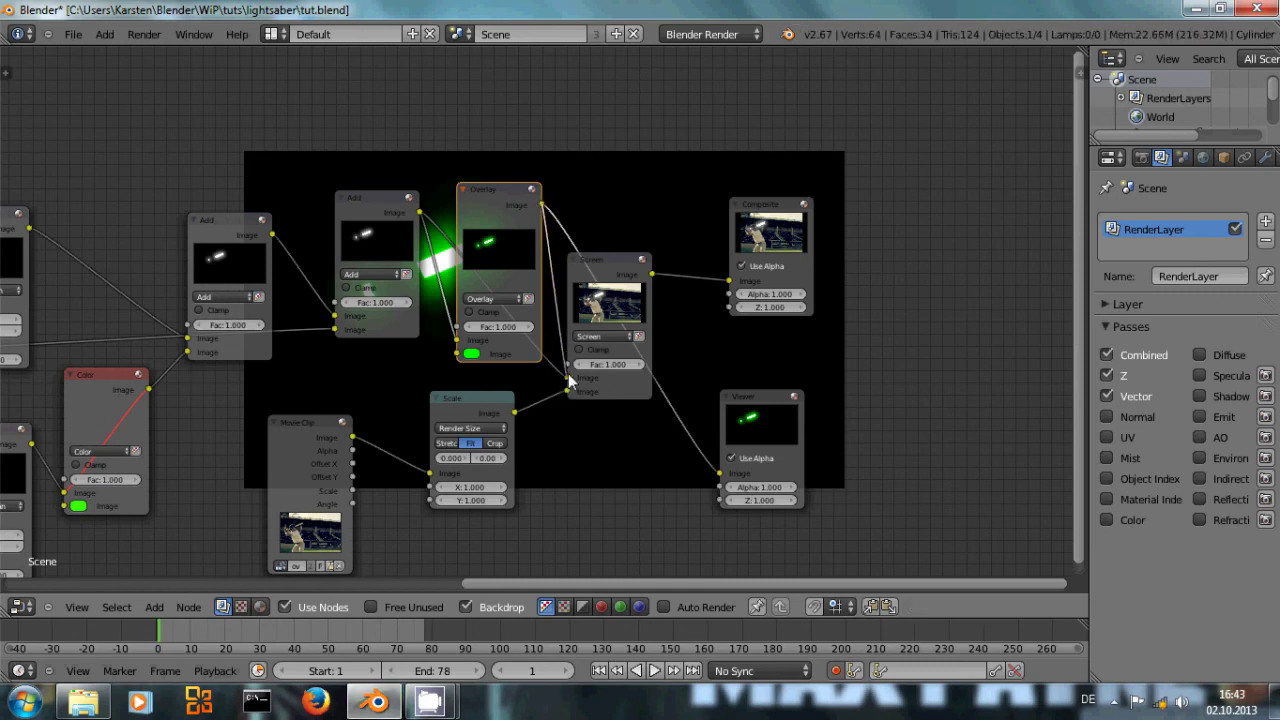
middle_click_drag(594, 435, 513, 266)
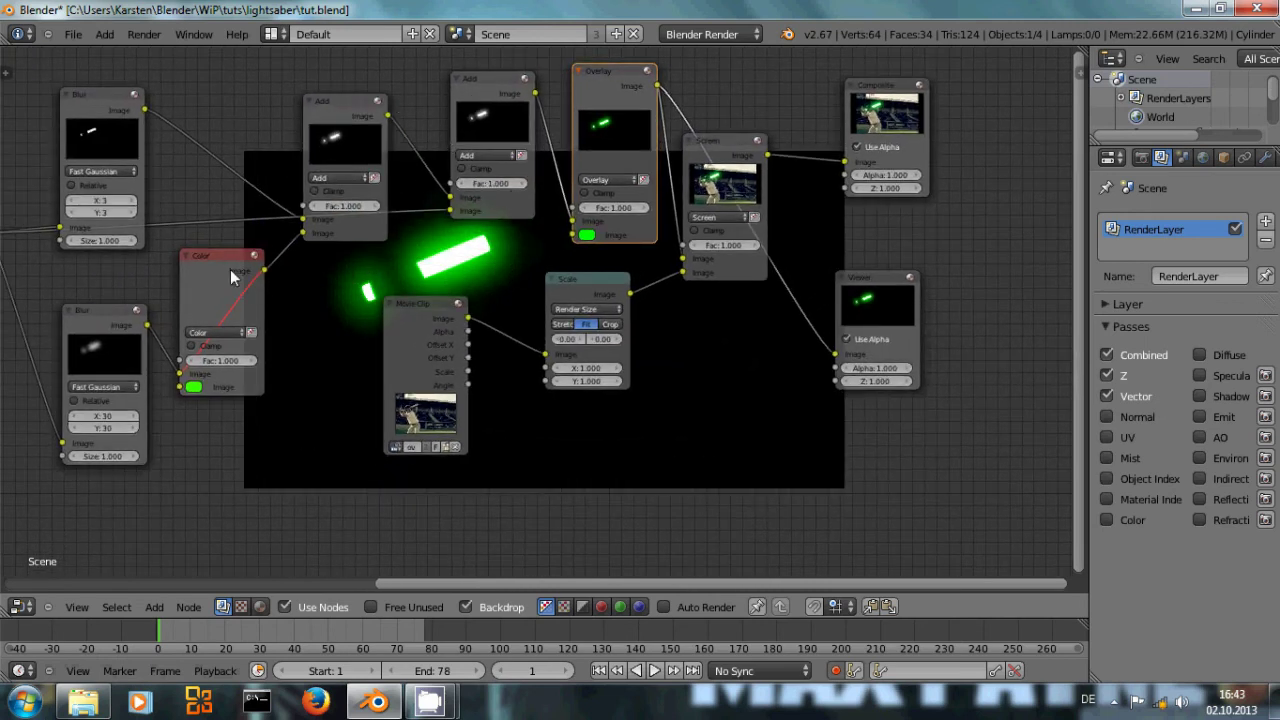
middle_click_drag(556, 193, 398, 253)
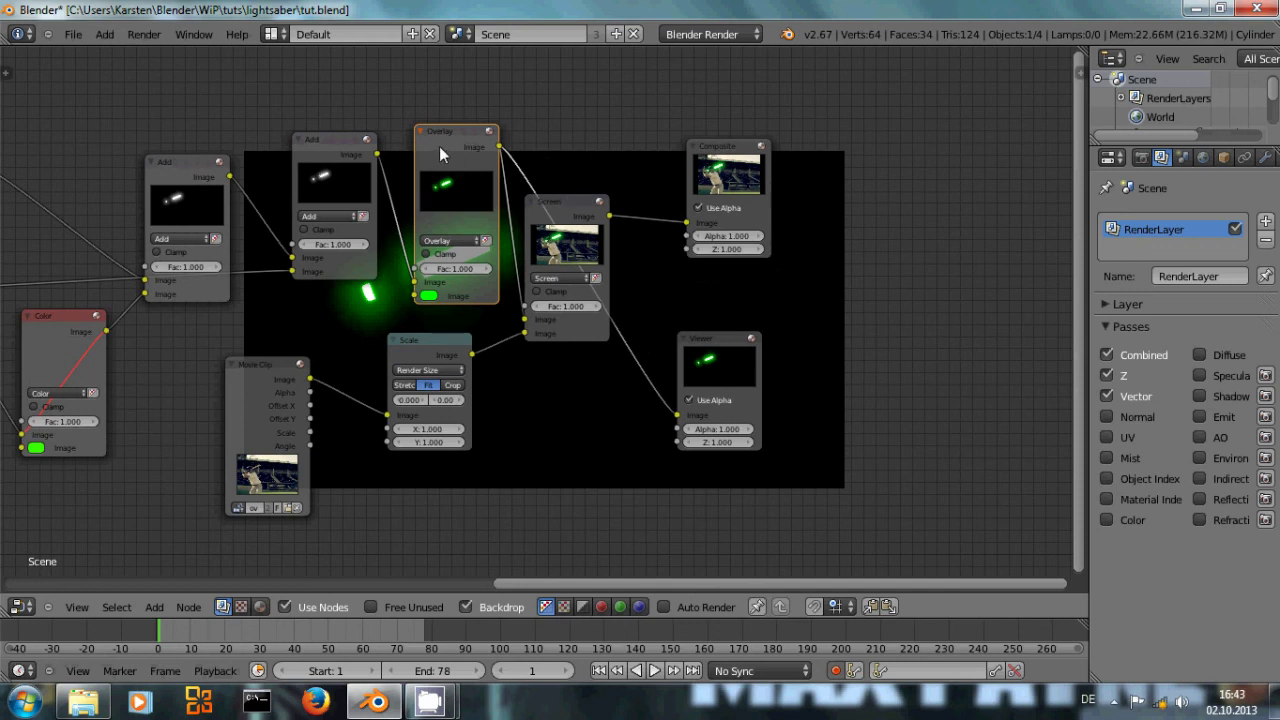
middle_click_drag(451, 140, 607, 92)
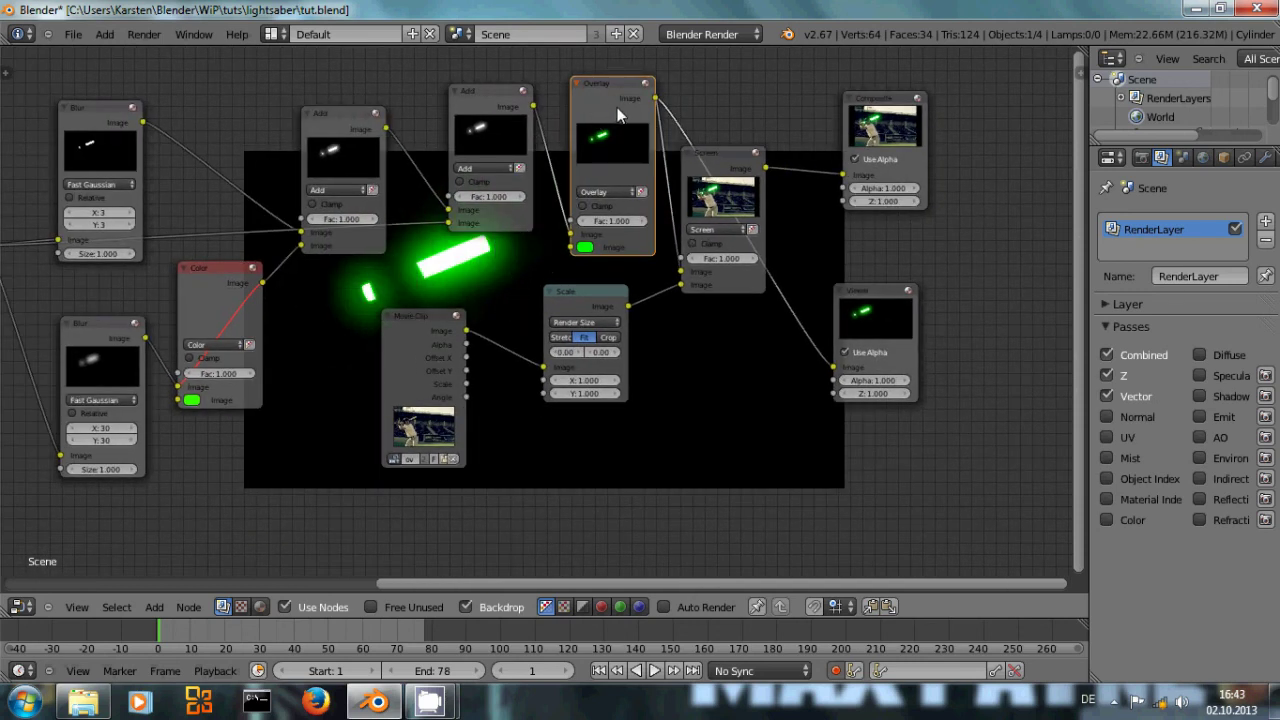
middle_click_drag(521, 263, 517, 236)
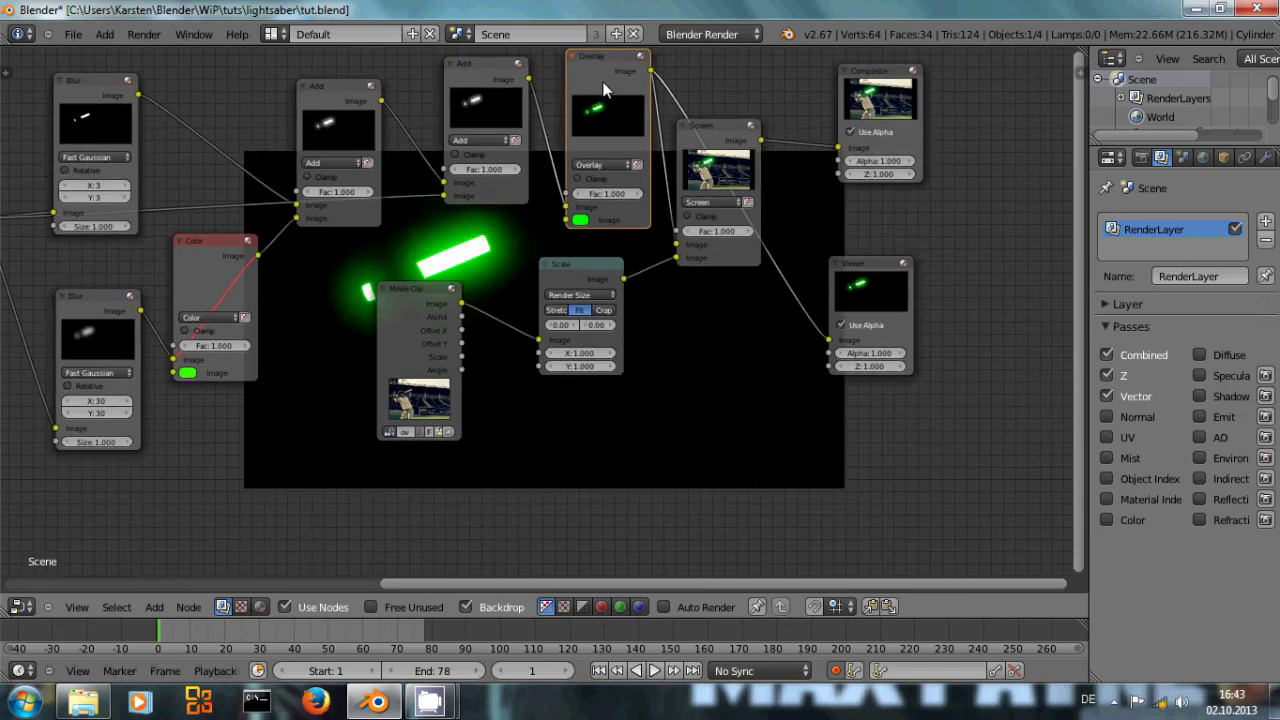
- Toggle muting on the Color and Overlay nodes to compare the two ways of coloring the blade
left_click(195, 250, "shift")
key("m")
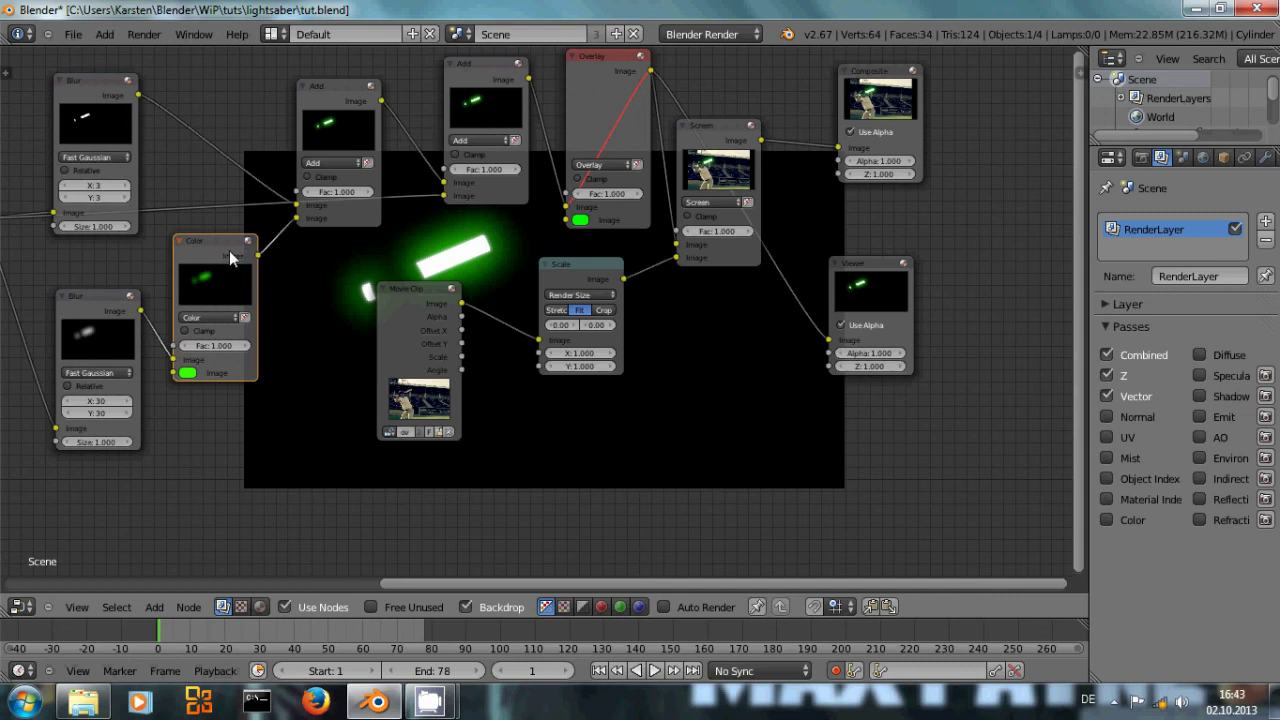
key("m")
key("m")
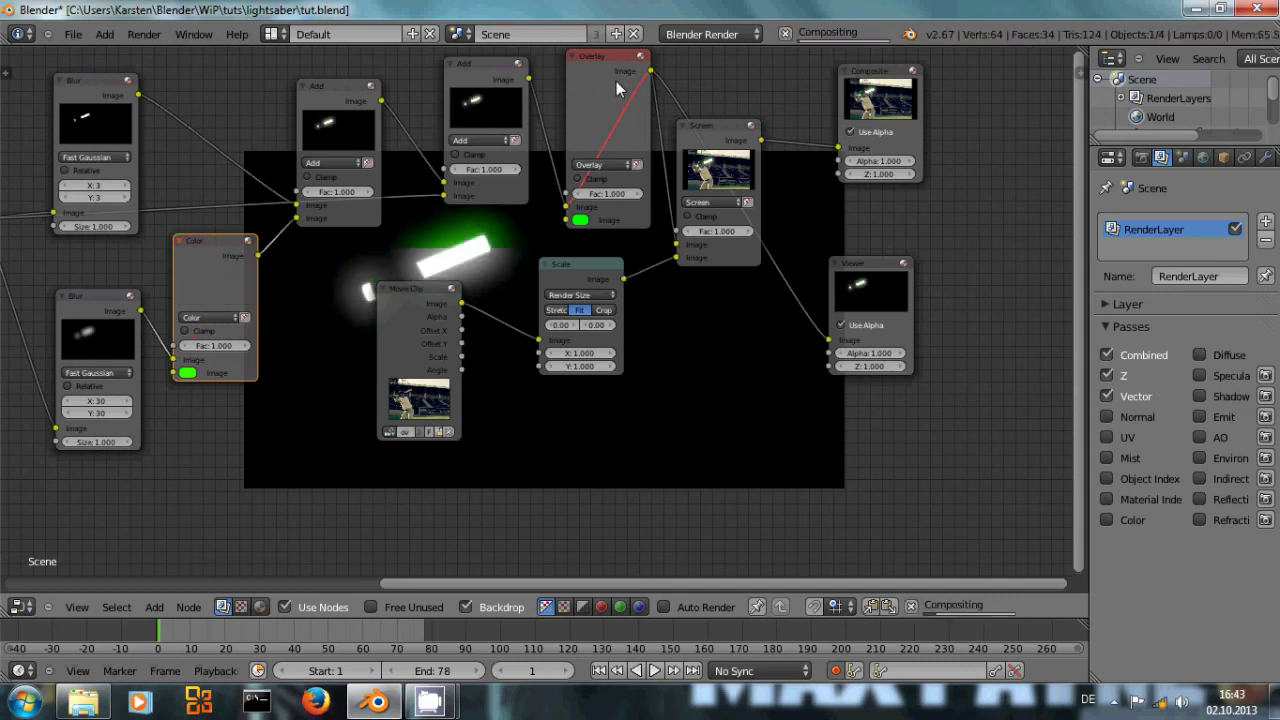
key("m")
left_click(616, 81)
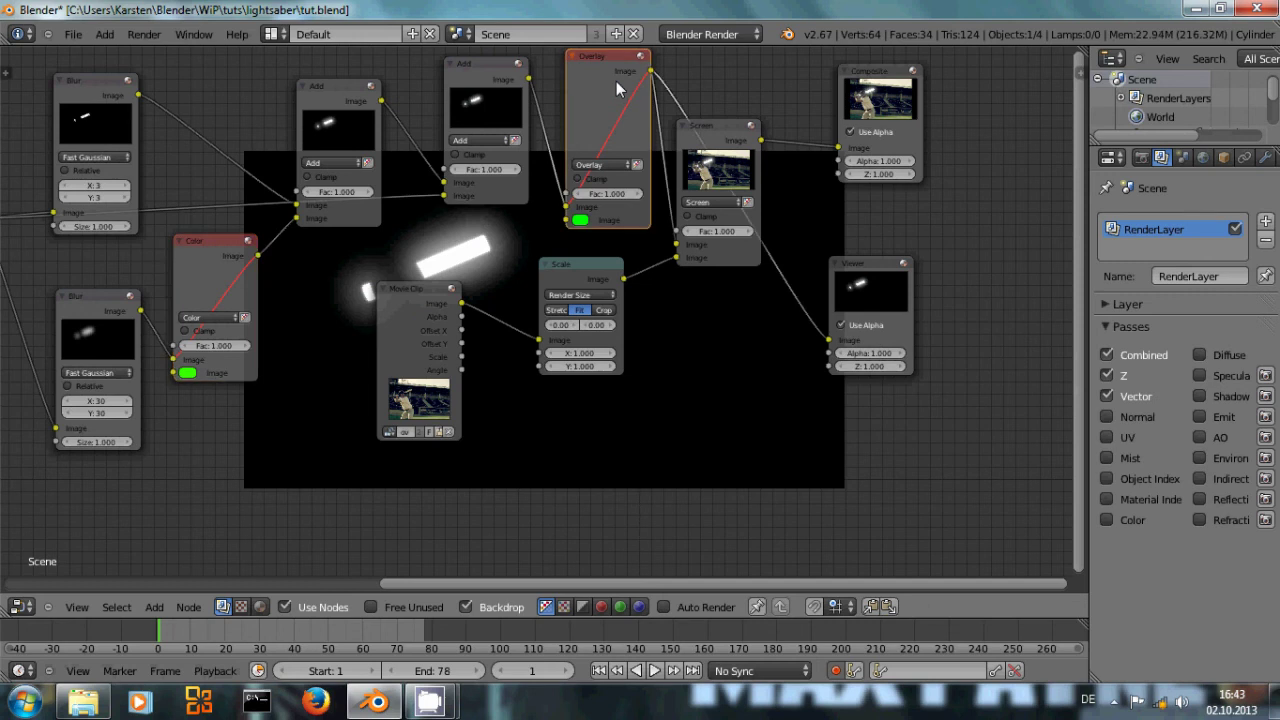
key("m")
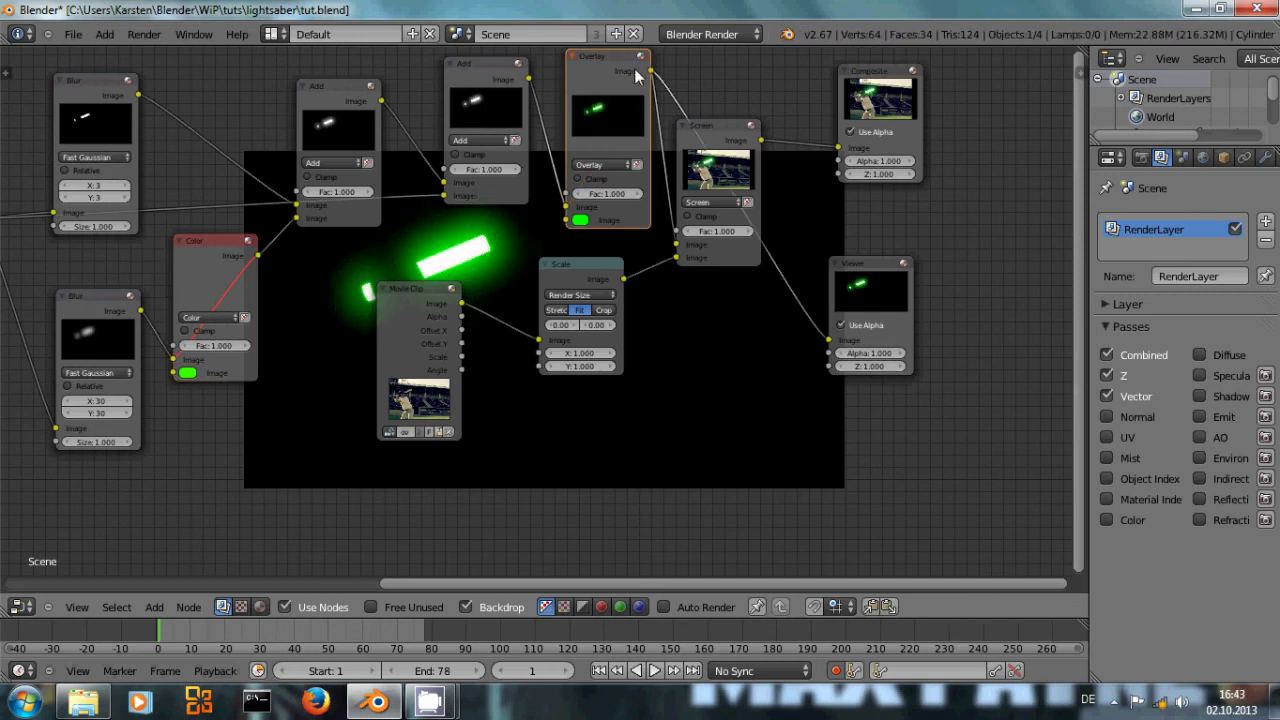
- Mute the Overlay node and unmute the Color node
key("m")
left_click(193, 272)
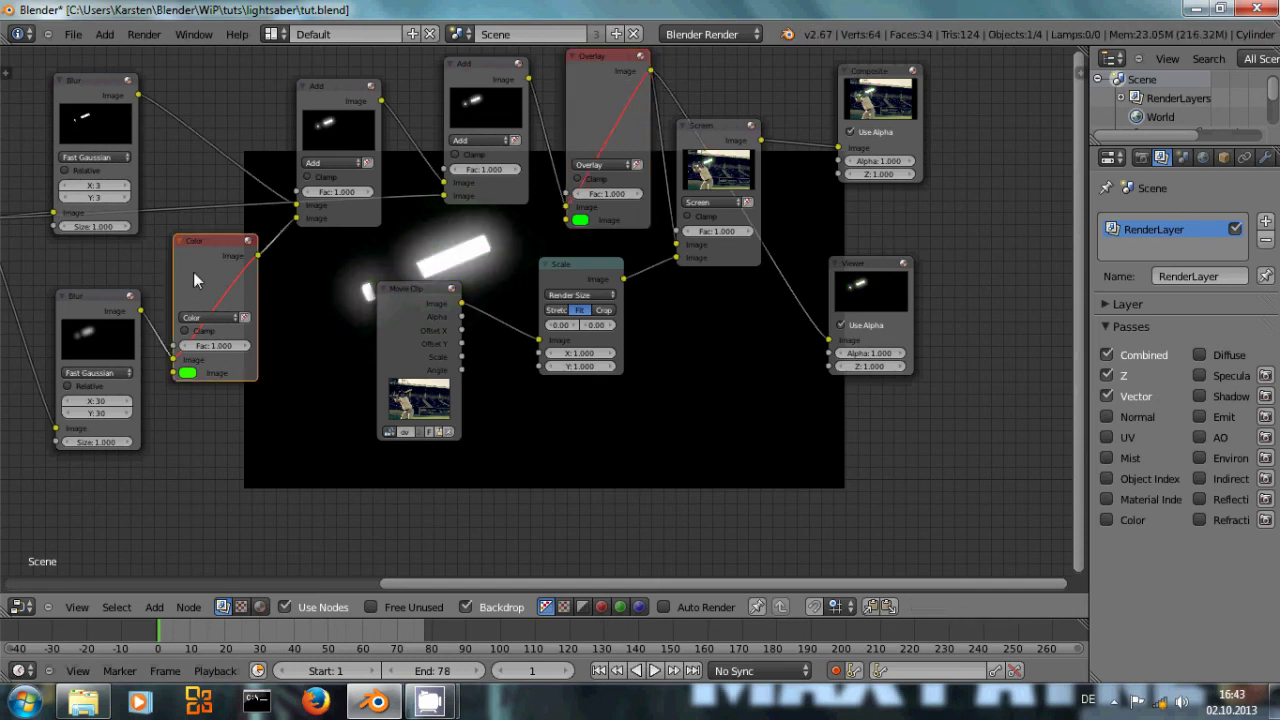
key("m")
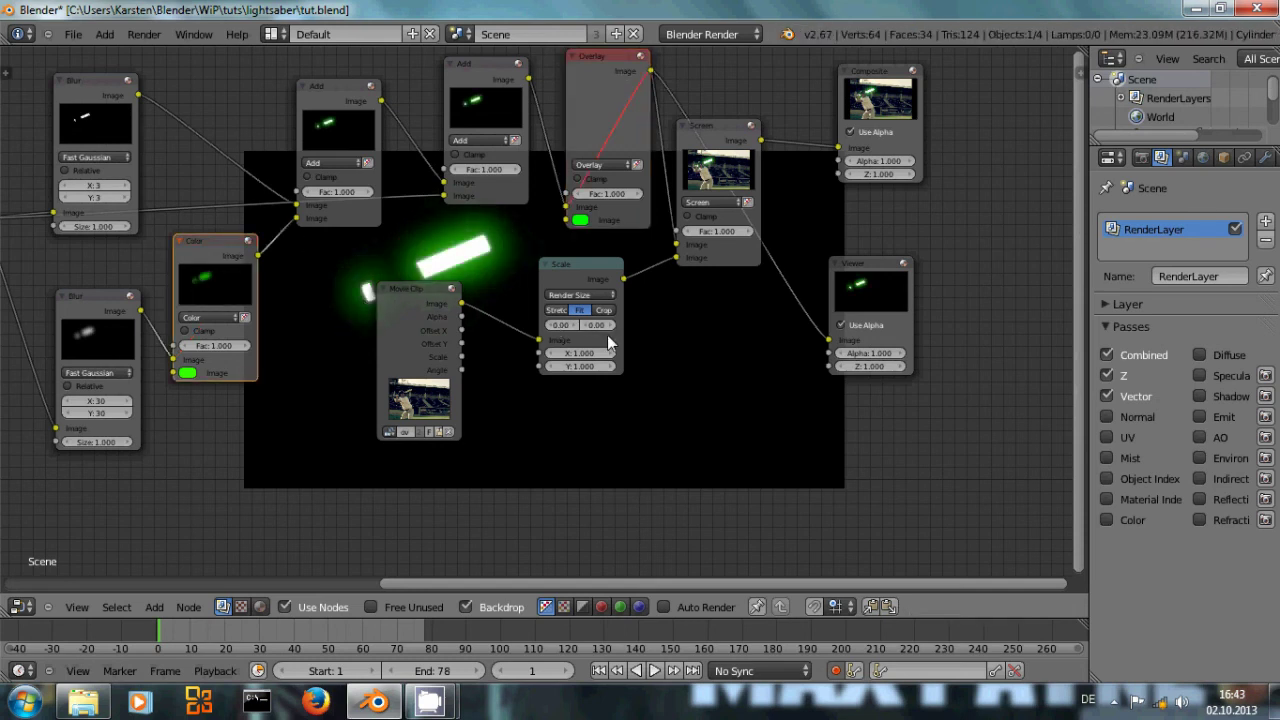
- Preview the Screen output in the Viewer and examine the glowing blade over the baseball footage
middle_click_drag(632, 363, 490, 487)
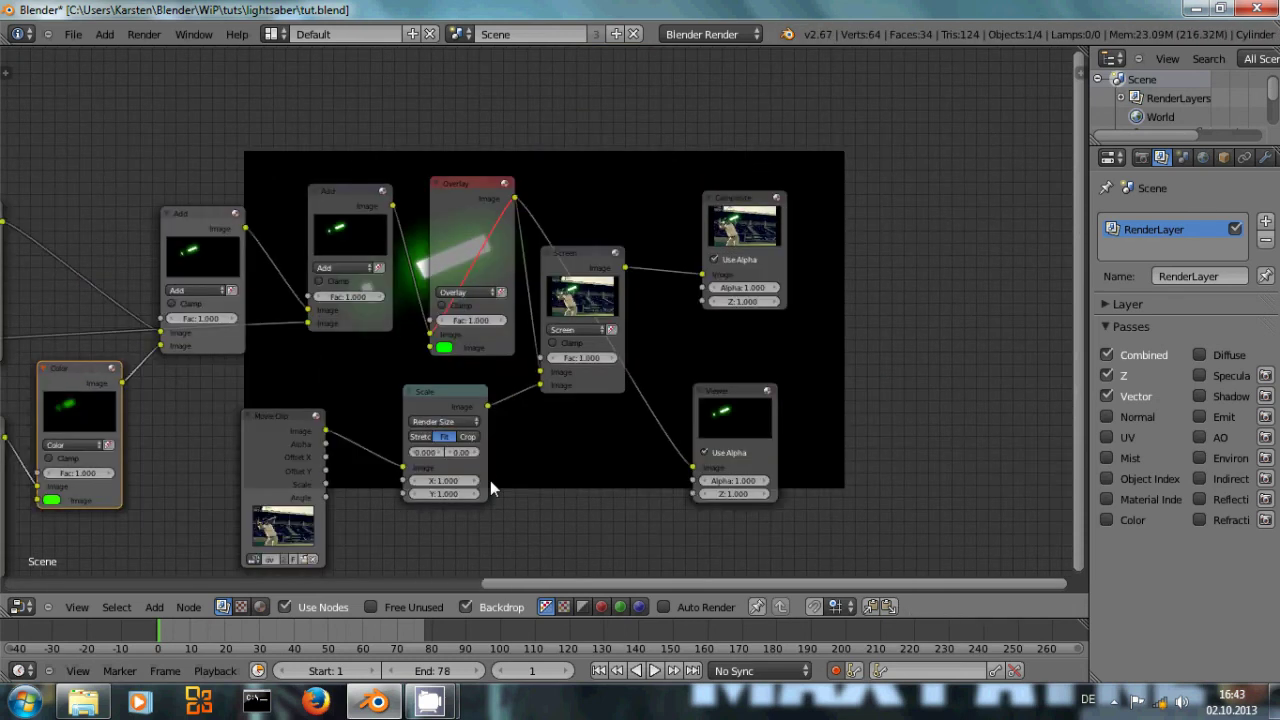
left_click(572, 262, "ctrl+shift")
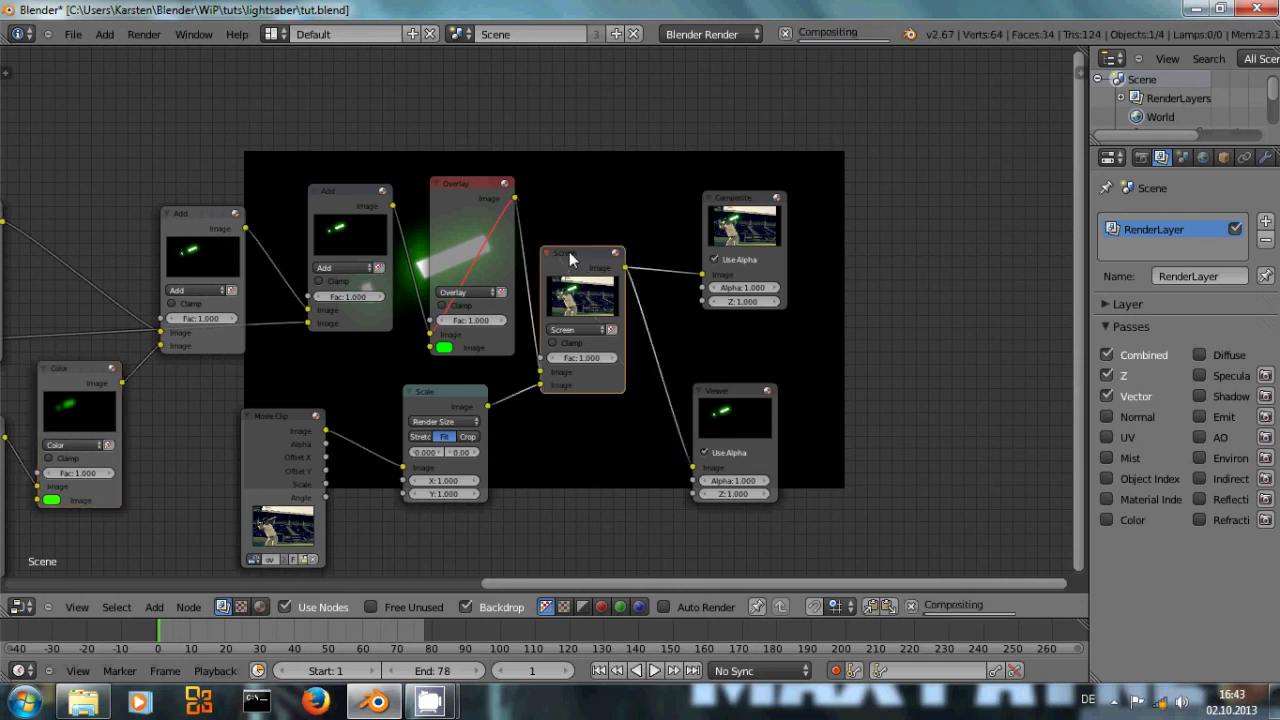
middle_click_drag(647, 394, 490, 106)
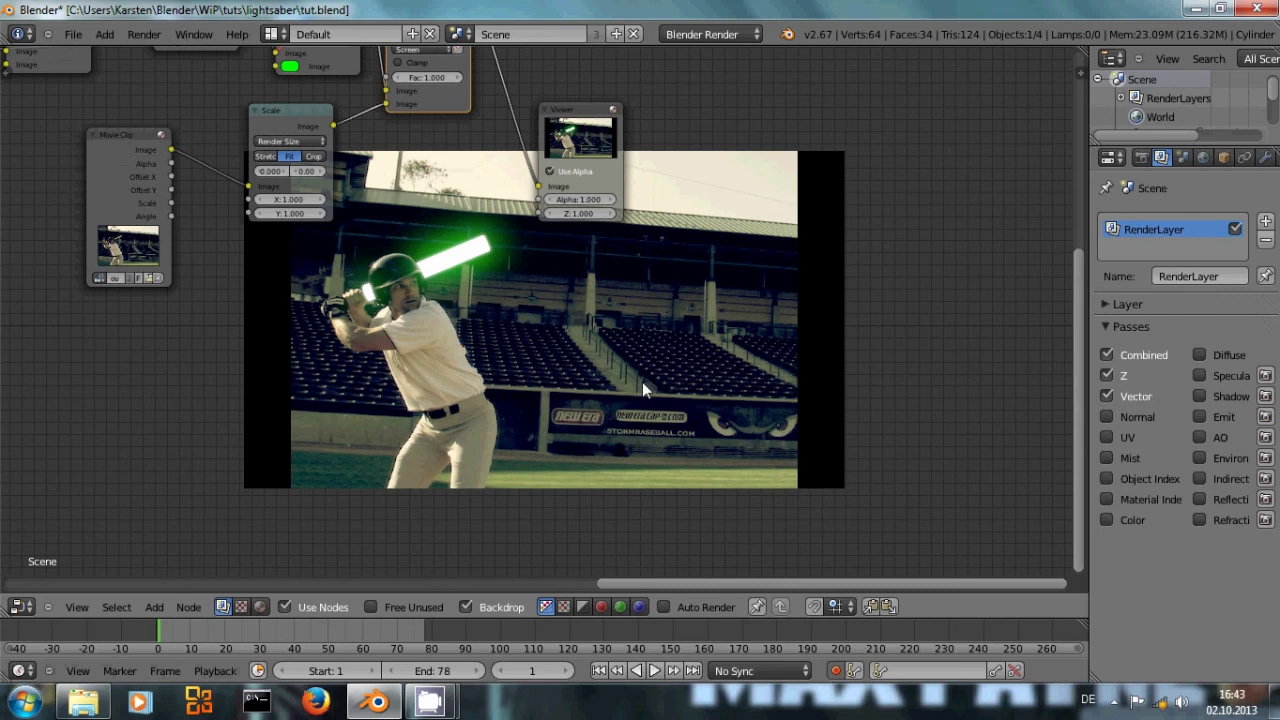
middle_click_drag(672, 363, 668, 448)
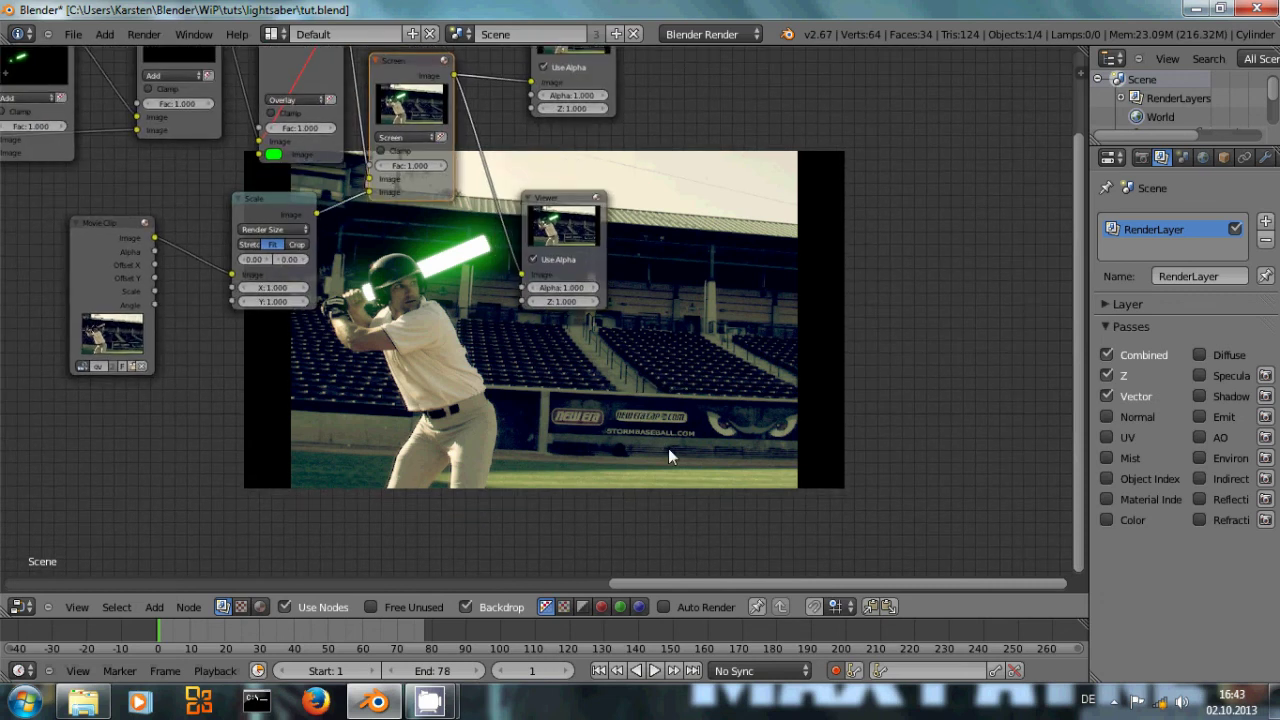